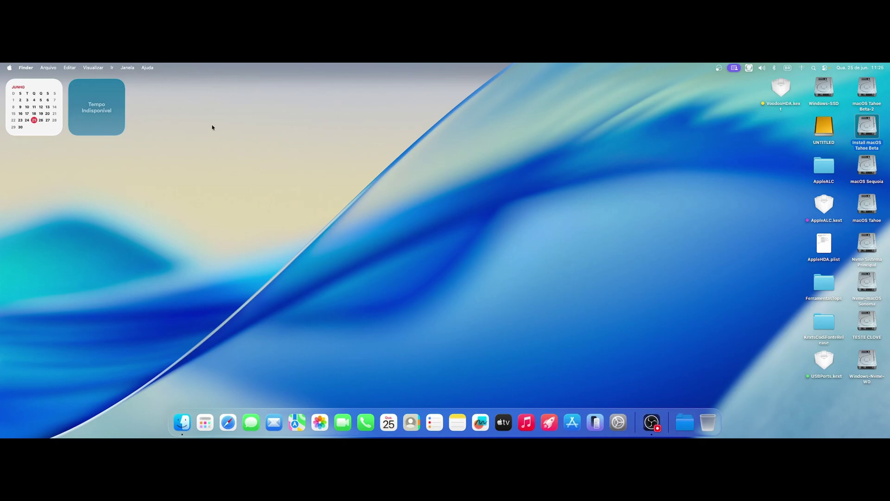
Show the About This Mac information, reveal the macOS build number, and close the window.
{"action": "left_click", "coordinate": [10, 67]}
{"action": "left_click", "coordinate": [27, 76]}
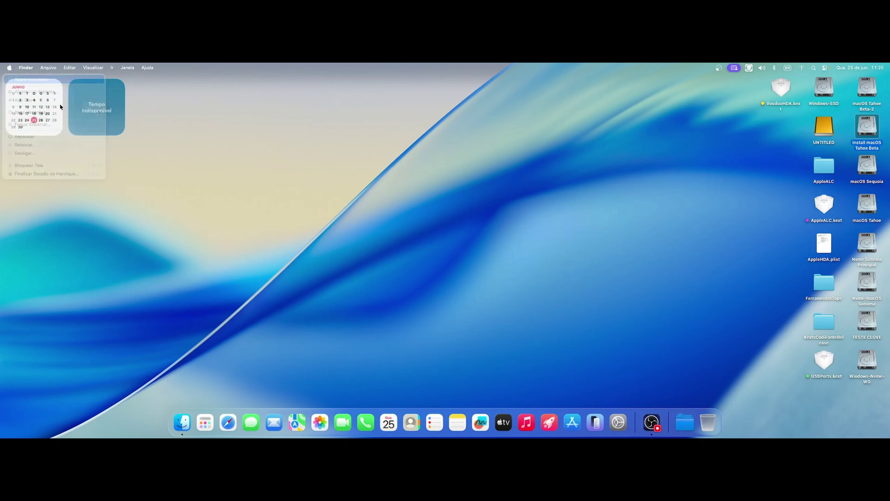
{"action": "left_click_drag", "start_coordinate": [448, 122], "coordinate": [409, 129]}
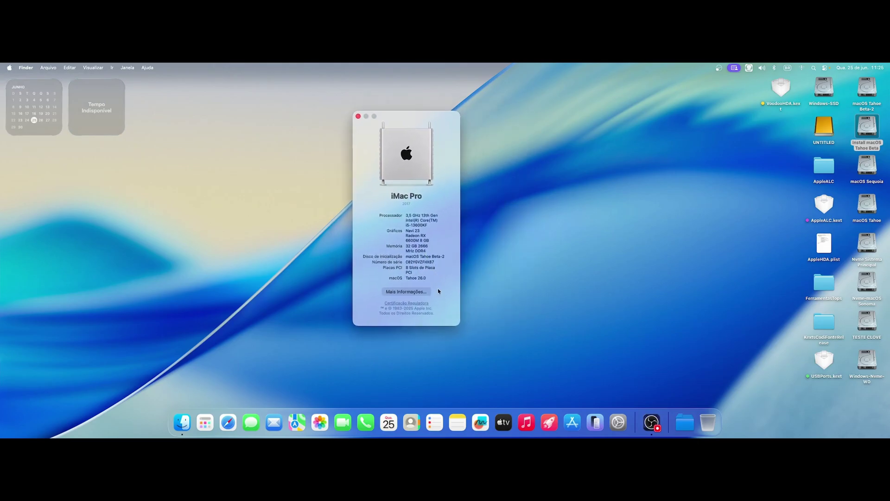
{"action": "left_click", "coordinate": [414, 277]}
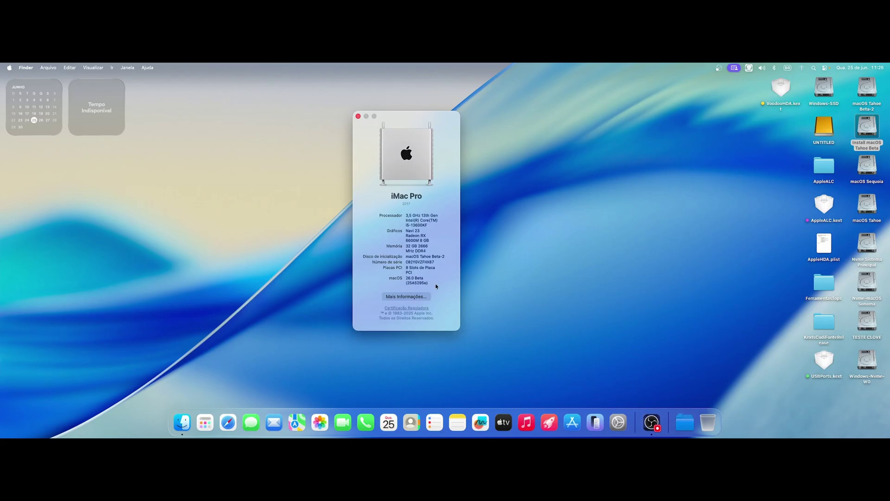
{"action": "left_click_drag", "start_coordinate": [360, 116], "coordinate": [384, 111]}
{"action": "left_click", "coordinate": [383, 111]}
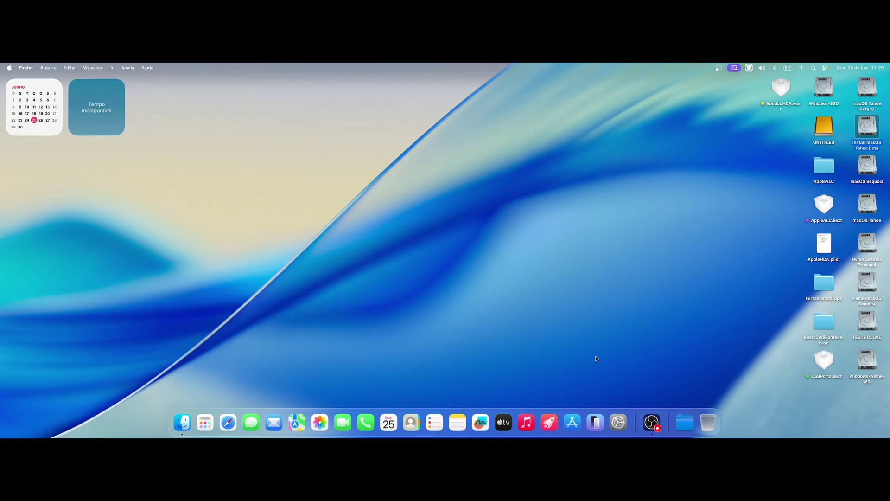
Search the installed apps for "ha", launch Hackintool and show its USB section.
{"action": "key", "text": "super+space"}
{"action": "type", "text": "ha"}
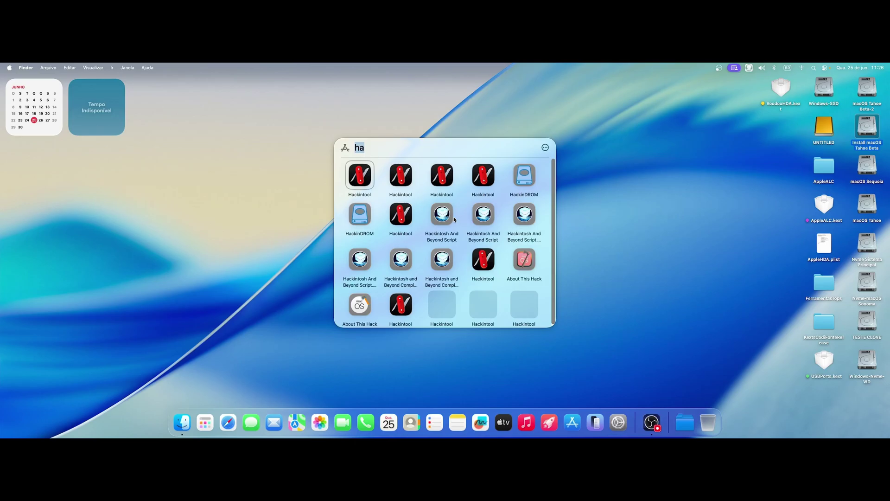
{"action": "left_click", "coordinate": [359, 181]}
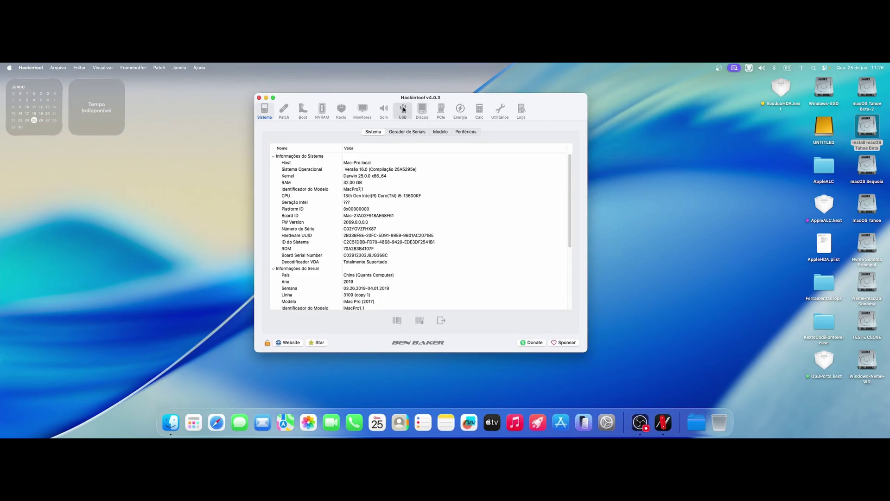
{"action": "left_click", "coordinate": [403, 109]}
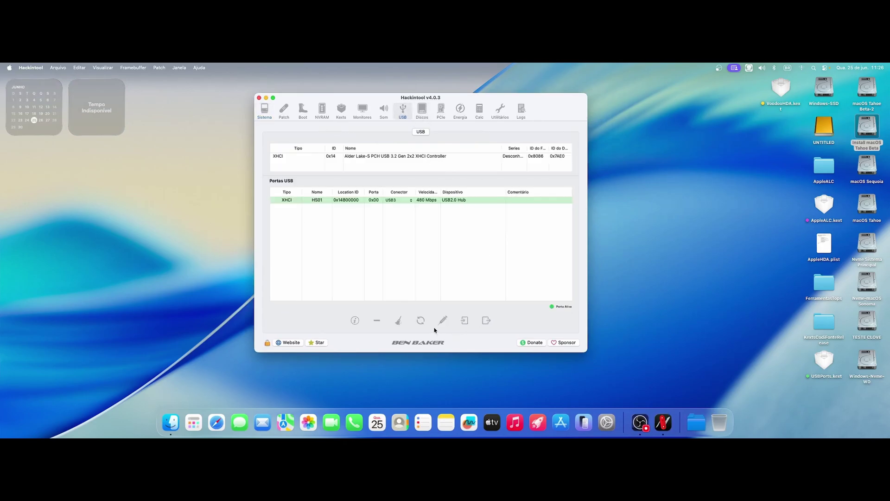
Clear and refresh the USB port list, and select the Alder Lake-S XHCI controller to inspect it.
{"action": "left_click", "coordinate": [397, 321]}
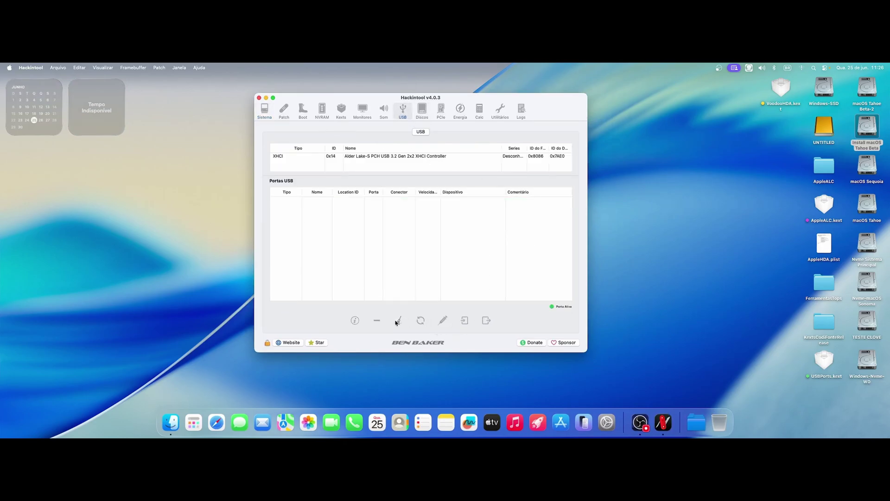
{"action": "mouse_move", "coordinate": [550, 113]}
{"action": "left_mouse_down"}
{"action": "mouse_move", "coordinate": [569, 113]}
{"action": "mouse_move", "coordinate": [548, 123]}
{"action": "left_mouse_up"}
{"action": "left_click", "coordinate": [418, 331]}
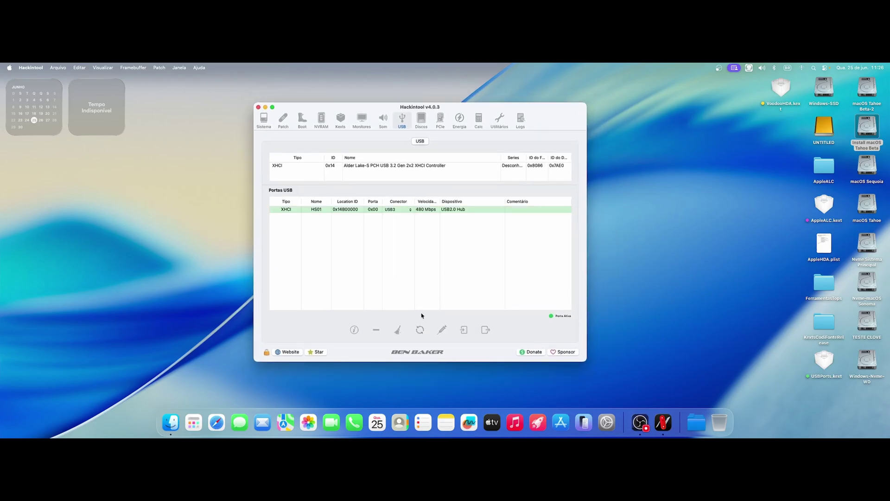
{"action": "left_click_drag", "start_coordinate": [554, 124], "coordinate": [562, 120]}
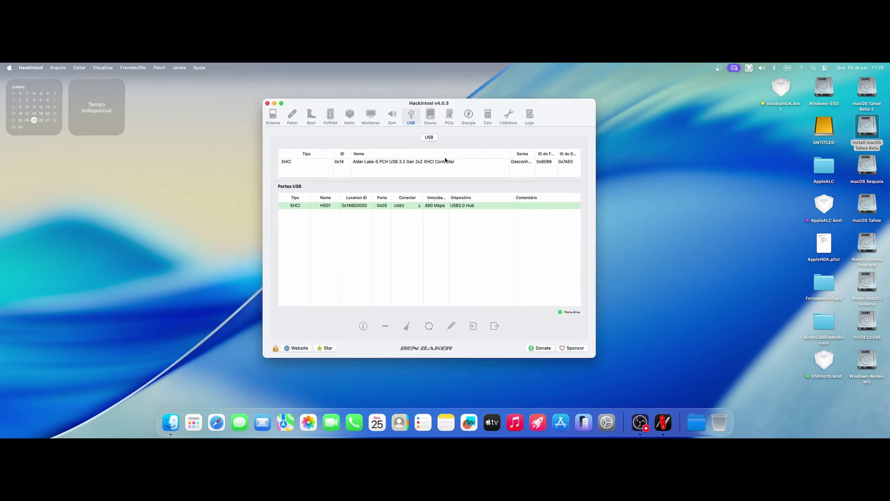
{"action": "left_click", "coordinate": [422, 163]}
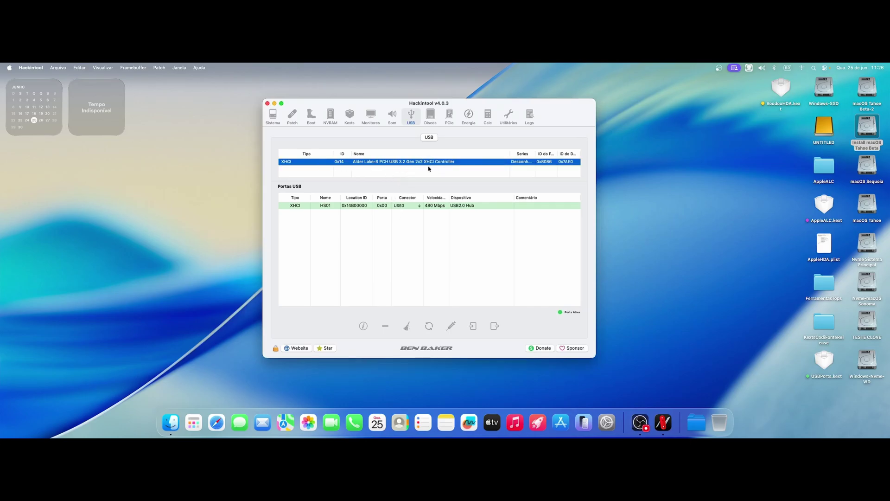
{"action": "left_click_drag", "start_coordinate": [575, 114], "coordinate": [554, 117]}
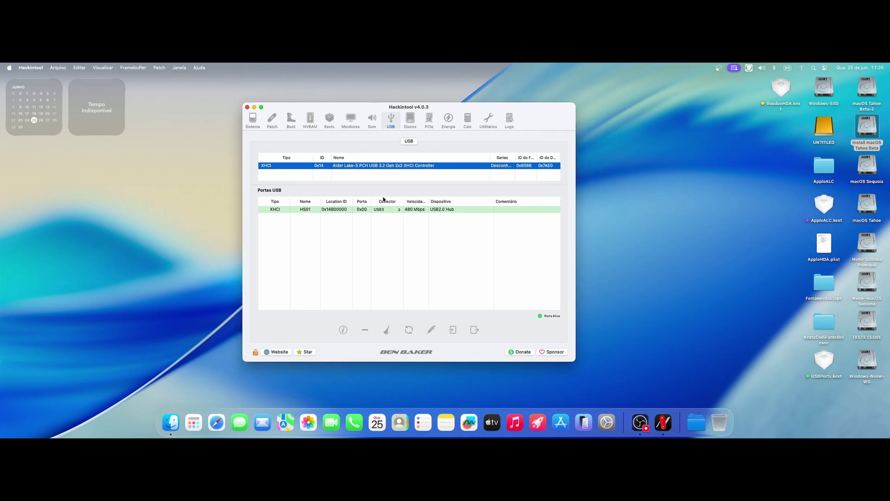
{"action": "mouse_move", "coordinate": [551, 110]}
{"action": "left_mouse_down"}
{"action": "mouse_move", "coordinate": [596, 95]}
{"action": "mouse_move", "coordinate": [555, 116]}
{"action": "left_mouse_up"}
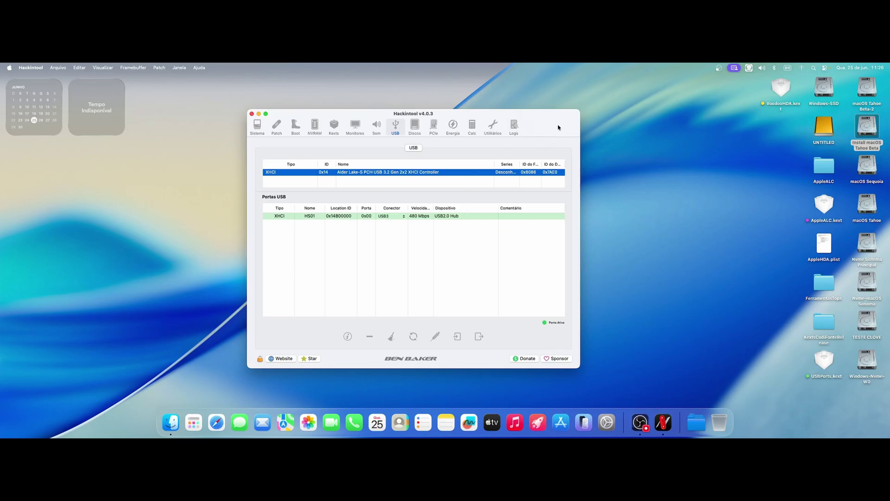
{"action": "left_click_drag", "start_coordinate": [559, 127], "coordinate": [555, 108]}
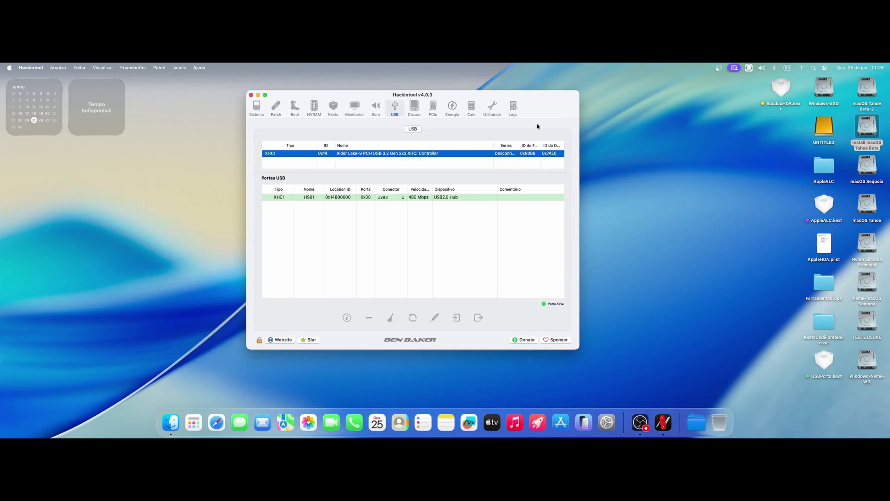
Examine the network, Bluetooth, graphics, audio and storage peripherals in the system information, and close Hackintool.
{"action": "left_click", "coordinate": [256, 111]}
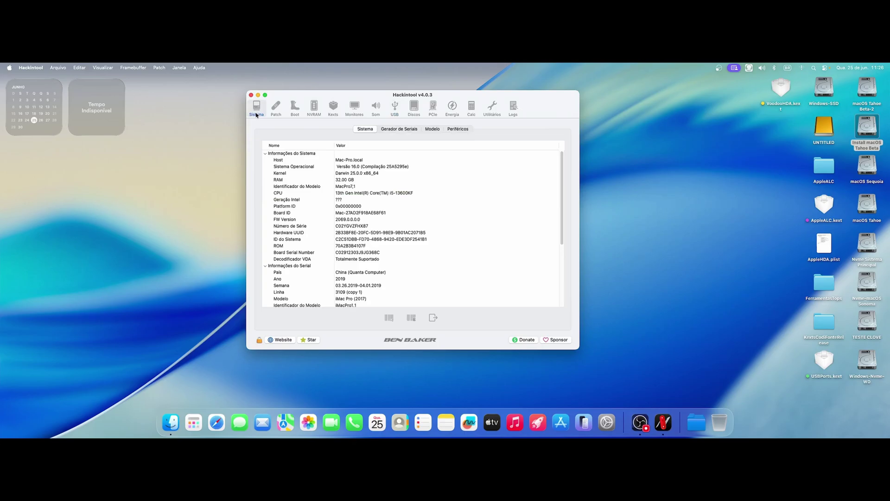
{"action": "left_click", "coordinate": [462, 129]}
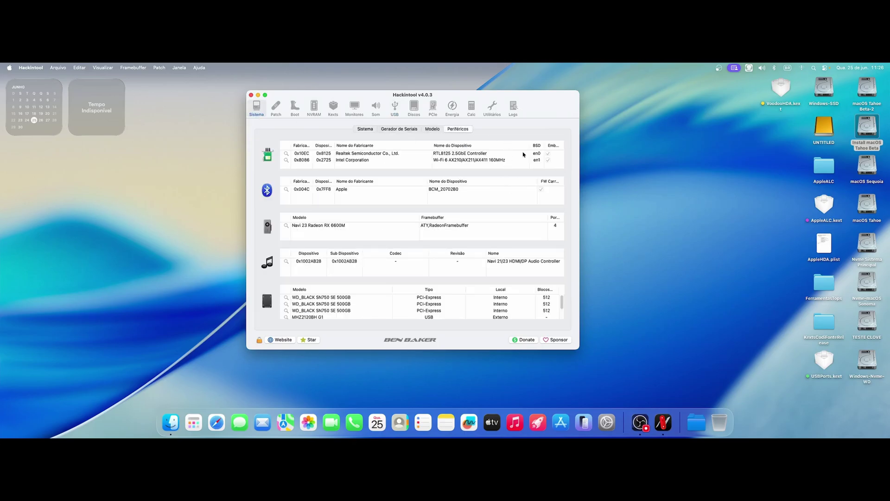
{"action": "left_click", "coordinate": [523, 155]}
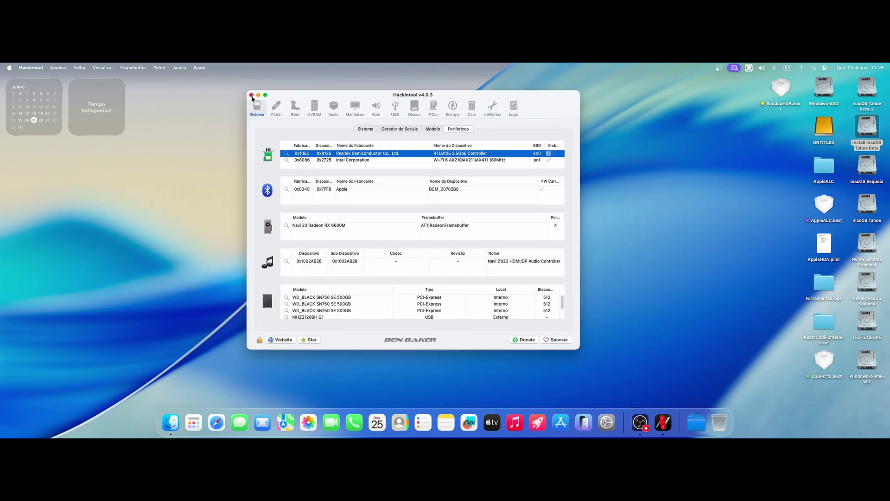
{"action": "left_click", "coordinate": [252, 95]}
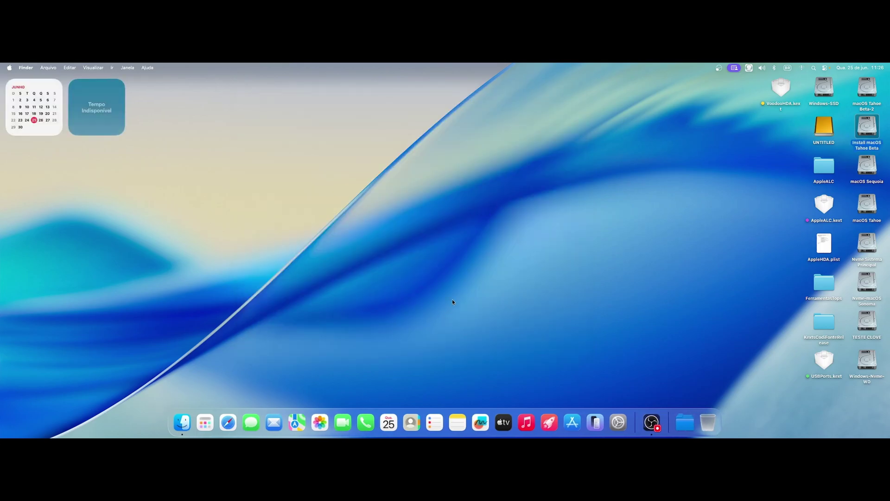
Reopen Hackintool from the suggested apps and review the system's peripherals, including the storage devices.
{"action": "key", "text": "F4"}
{"action": "key", "text": "BackSpace"}
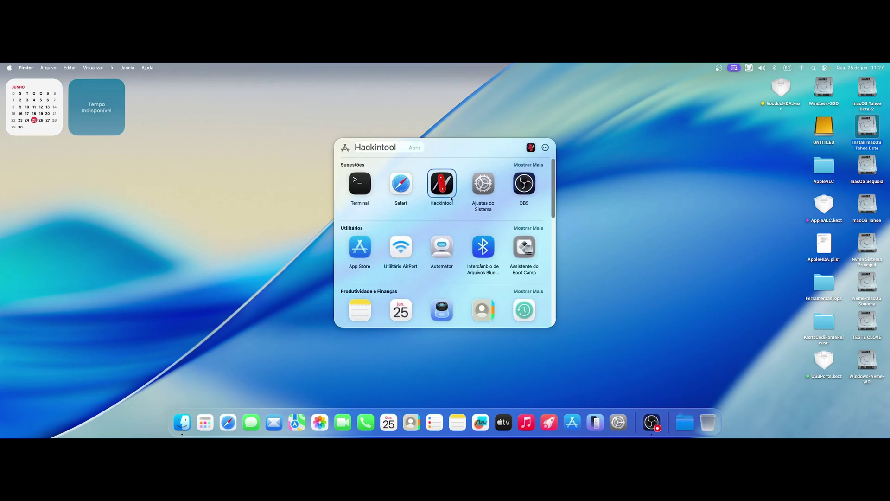
{"action": "left_click", "coordinate": [442, 184]}
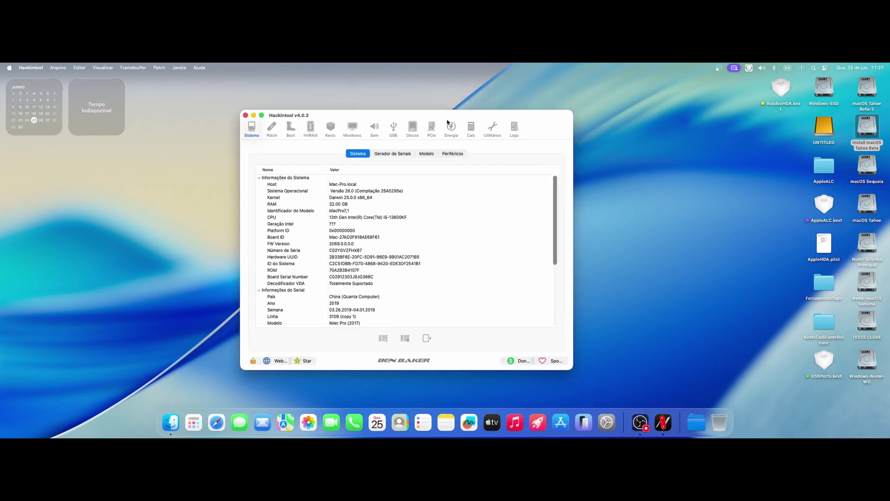
{"action": "left_click_drag", "start_coordinate": [527, 135], "coordinate": [526, 134]}
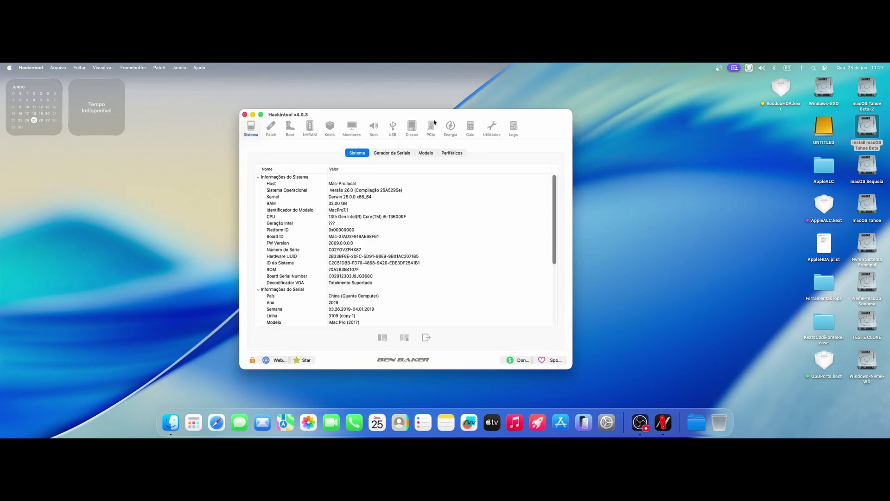
{"action": "left_click_drag", "start_coordinate": [532, 137], "coordinate": [566, 130]}
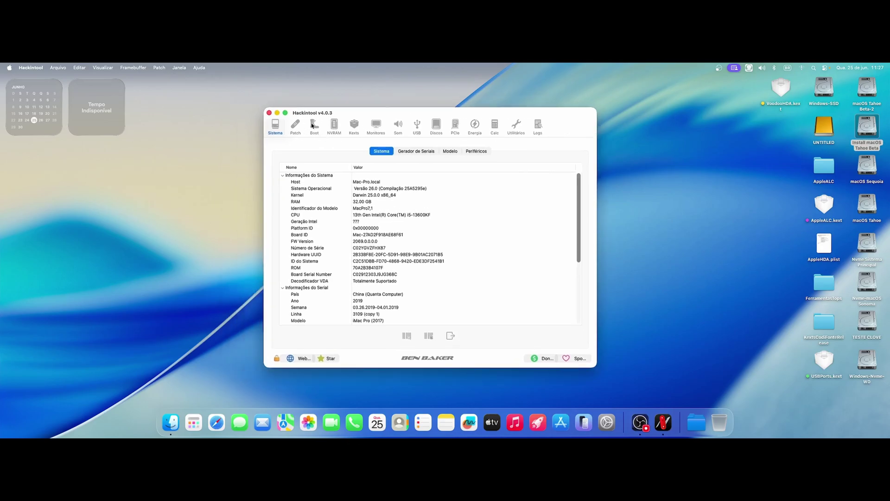
{"action": "left_click", "coordinate": [477, 150]}
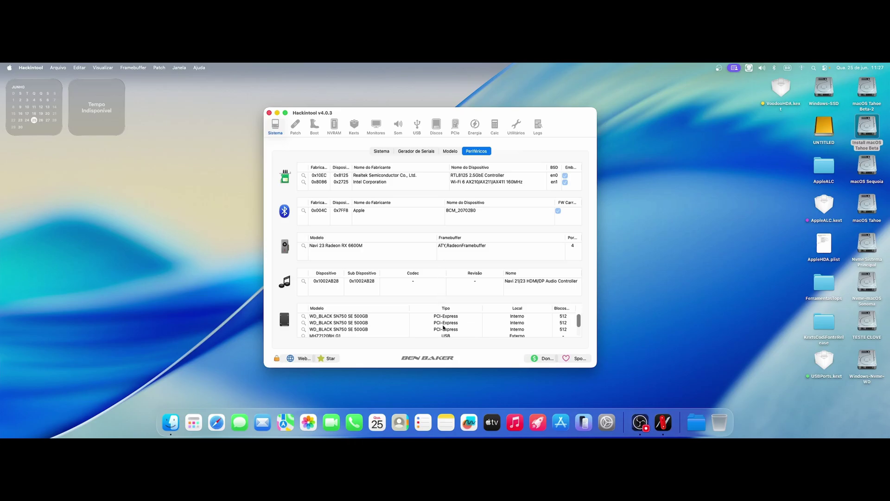
{"action": "scroll", "coordinate": [441, 324], "scroll_direction": "down", "scroll_amount": 3}
Recheck the USB ports by clearing and refreshing the port list, and close Hackintool.
{"action": "left_click", "coordinate": [417, 123]}
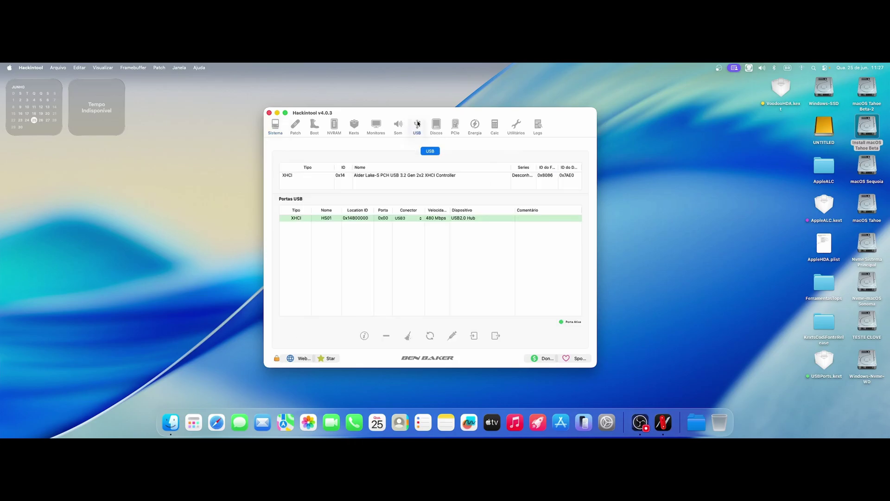
{"action": "left_click", "coordinate": [408, 336]}
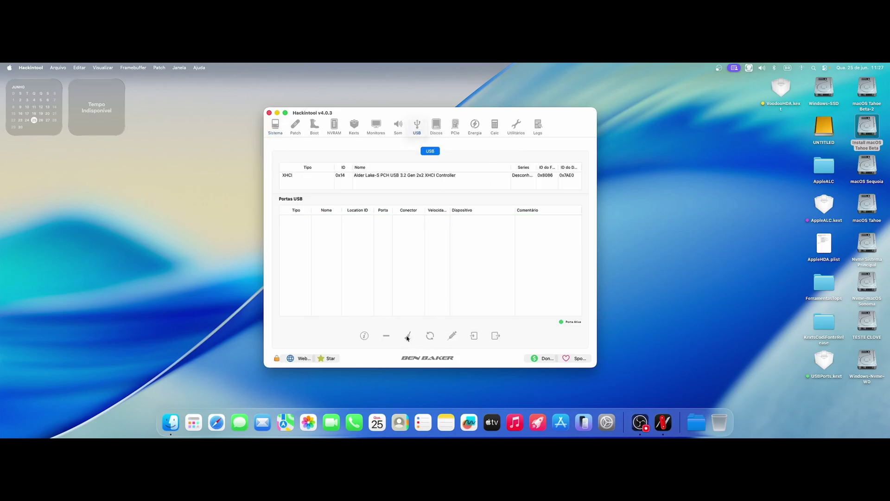
{"action": "left_click", "coordinate": [430, 335]}
{"action": "left_click", "coordinate": [408, 336]}
{"action": "left_click_drag", "start_coordinate": [556, 131], "coordinate": [549, 120]}
{"action": "left_click", "coordinate": [262, 102]}
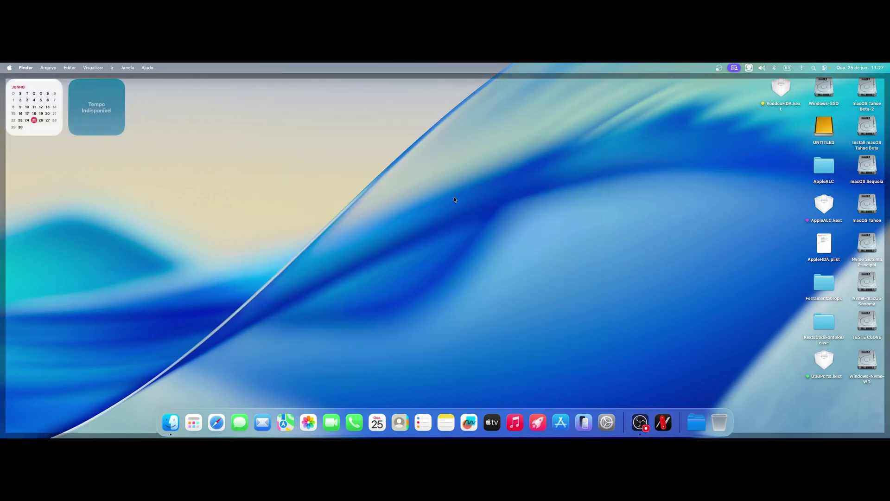
Launch the hackintosh_download.sh script in Terminal through Spotlight and close the extra empty shell window.
{"action": "key", "text": "super+space"}
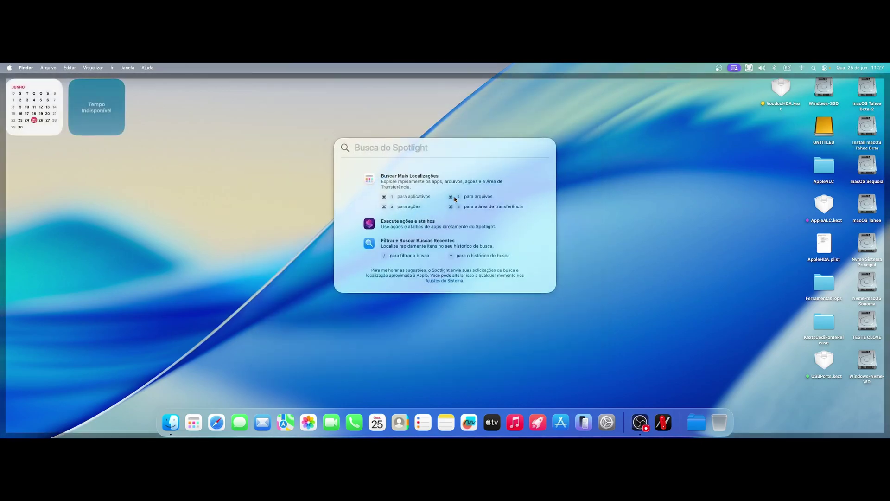
{"action": "type", "text": "ferramentasTops"}
{"action": "key", "text": "Return"}
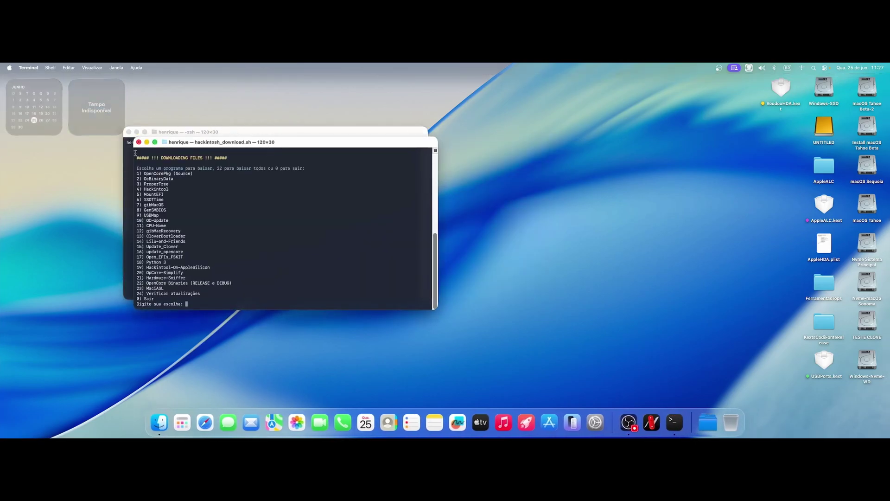
{"action": "left_click", "coordinate": [131, 138]}
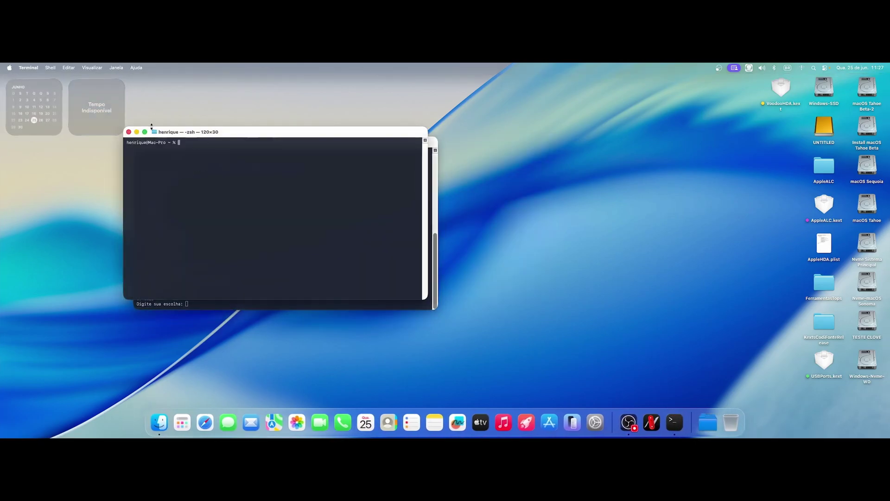
{"action": "left_click", "coordinate": [129, 132]}
{"action": "left_click_drag", "start_coordinate": [328, 144], "coordinate": [436, 116]}
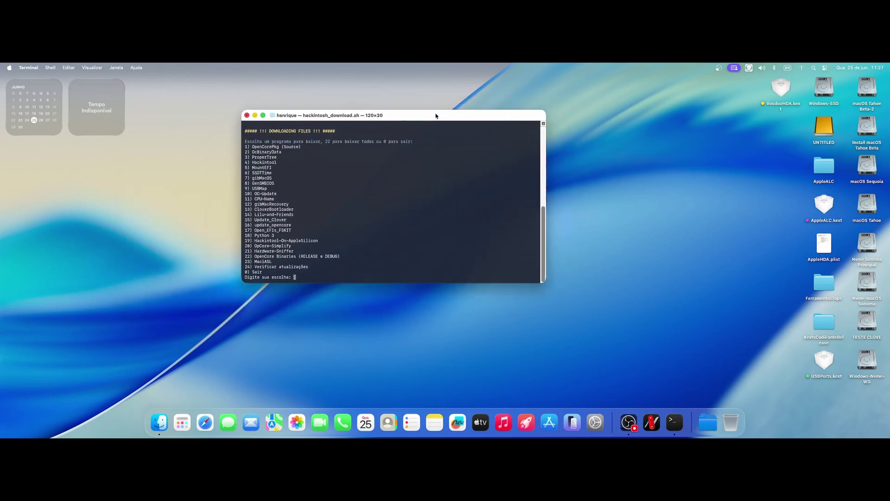
Open the FerramentasTops desktop folder beside the Terminal window, check the contents of USBMap, and return to the download script.
{"action": "double_click", "coordinate": [825, 284]}
{"action": "left_click_drag", "start_coordinate": [486, 152], "coordinate": [641, 235]}
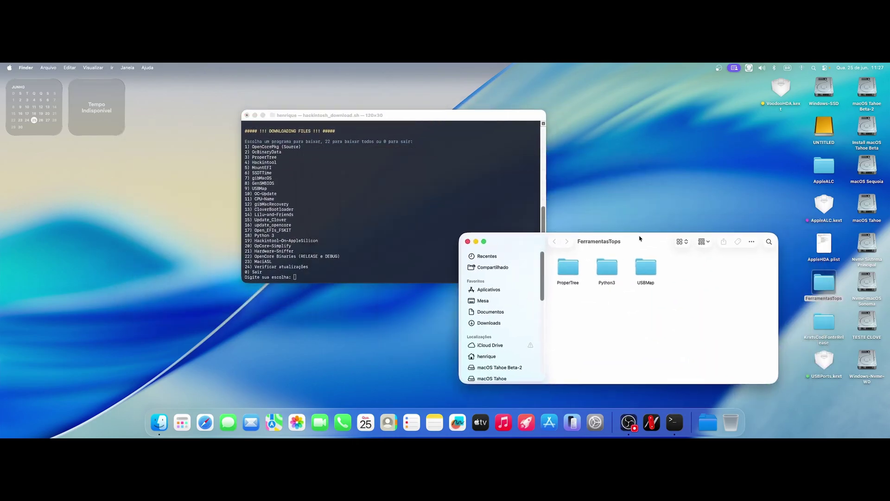
{"action": "left_click_drag", "start_coordinate": [500, 117], "coordinate": [394, 129]}
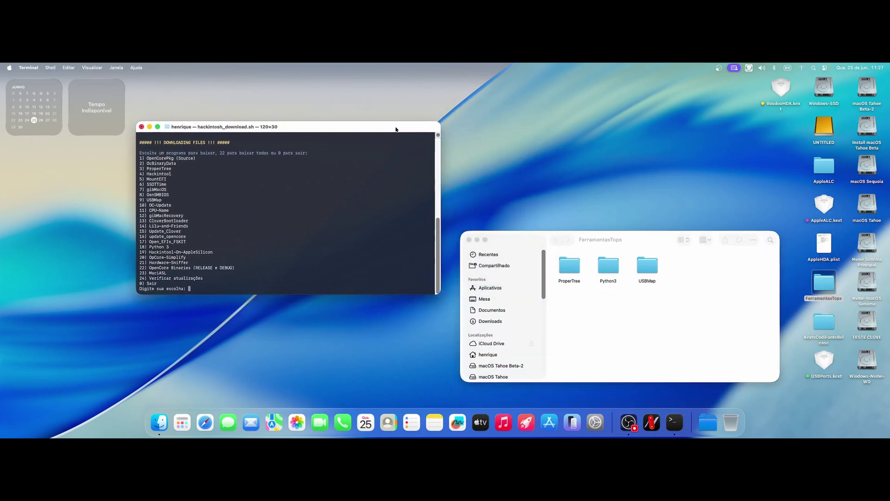
{"action": "double_click", "coordinate": [645, 266]}
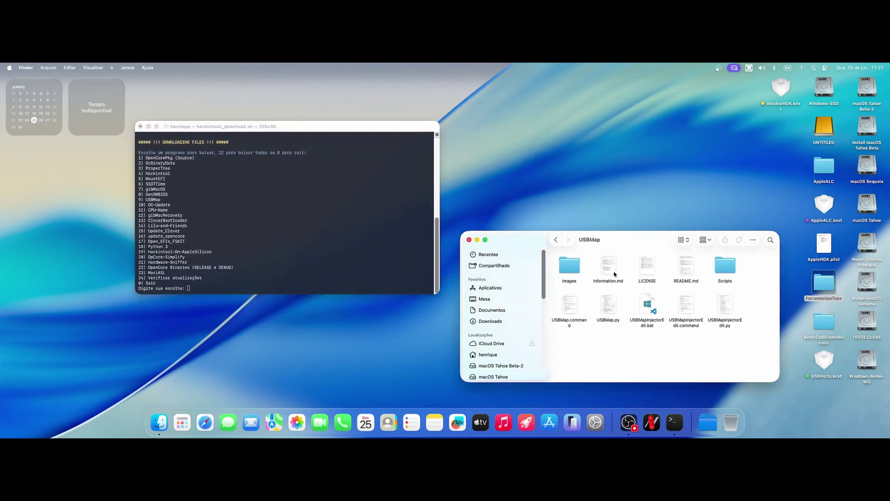
{"action": "left_click", "coordinate": [556, 239]}
{"action": "left_click_drag", "start_coordinate": [560, 240], "coordinate": [558, 206]}
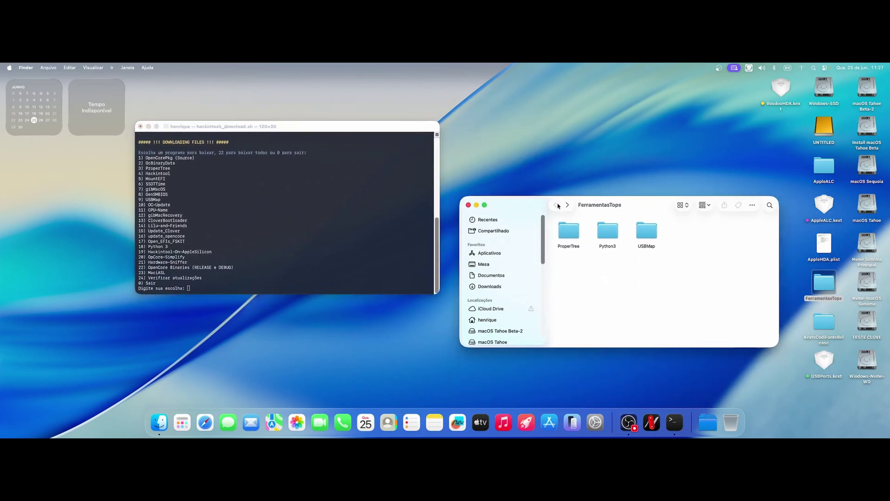
{"action": "left_click_drag", "start_coordinate": [622, 207], "coordinate": [598, 204]}
{"action": "left_click", "coordinate": [360, 246]}
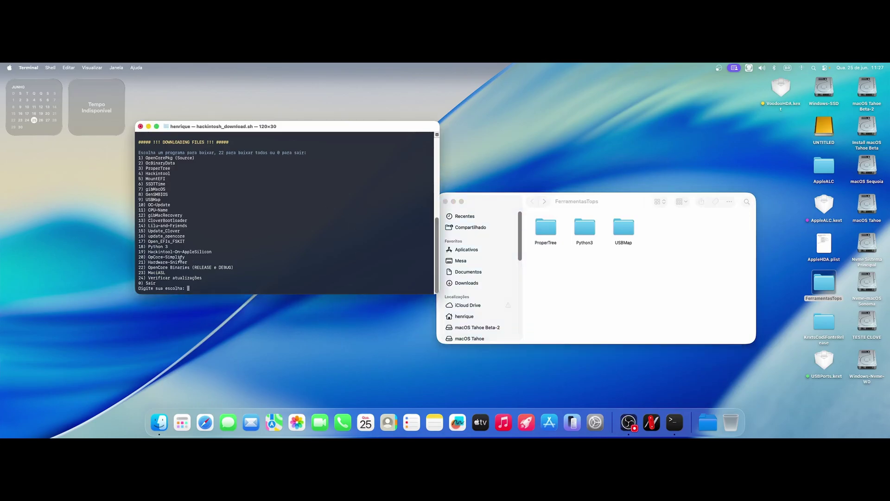
Download Hackintool-On-AppleSilicon with option 19 of the download script and review the cloning output.
{"action": "left_click_drag", "start_coordinate": [148, 252], "coordinate": [220, 252]}
{"action": "left_click", "coordinate": [244, 283]}
{"action": "type", "text": "19"}
{"action": "key", "text": "Return"}
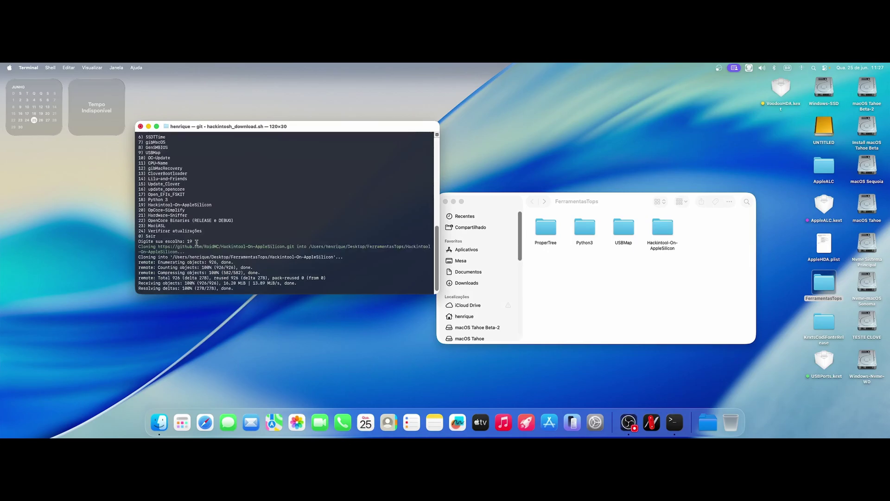
{"action": "scroll", "coordinate": [197, 241], "scroll_direction": "up", "scroll_amount": 3}
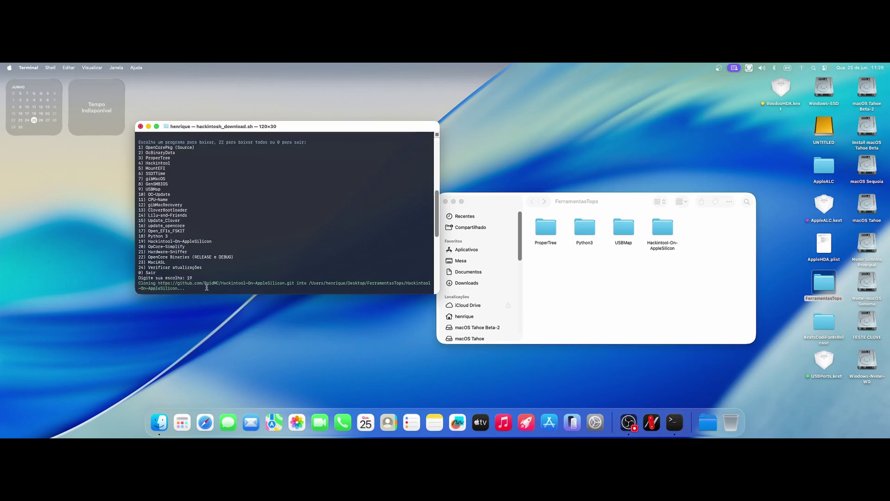
{"action": "scroll", "coordinate": [211, 270], "scroll_direction": "down", "scroll_amount": 5}
{"action": "scroll", "coordinate": [211, 270], "scroll_direction": "down", "scroll_amount": 5}
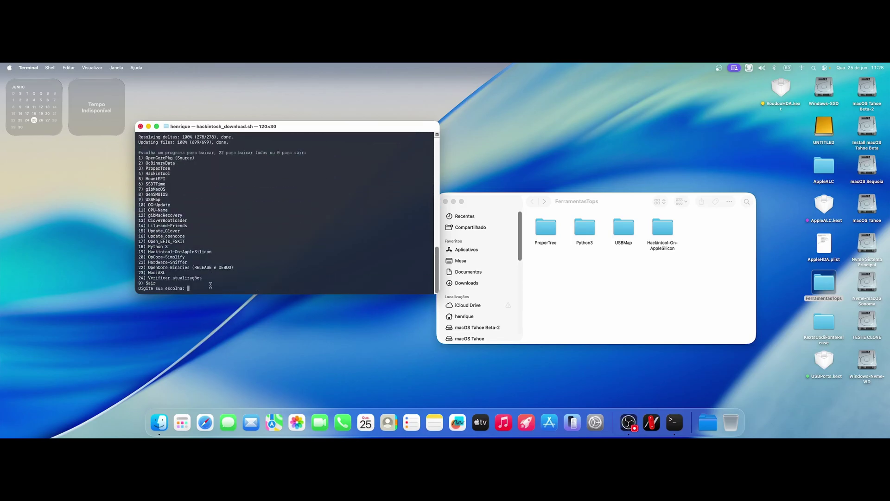
Download MaciASL with option 23 of the download script.
{"action": "type", "text": "23"}
{"action": "key", "text": "Return"}
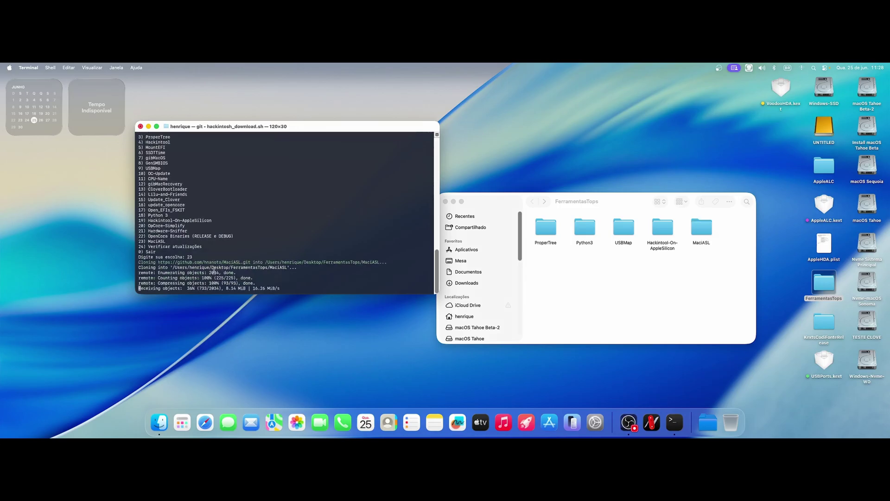
{"action": "left_click_drag", "start_coordinate": [305, 129], "coordinate": [306, 128]}
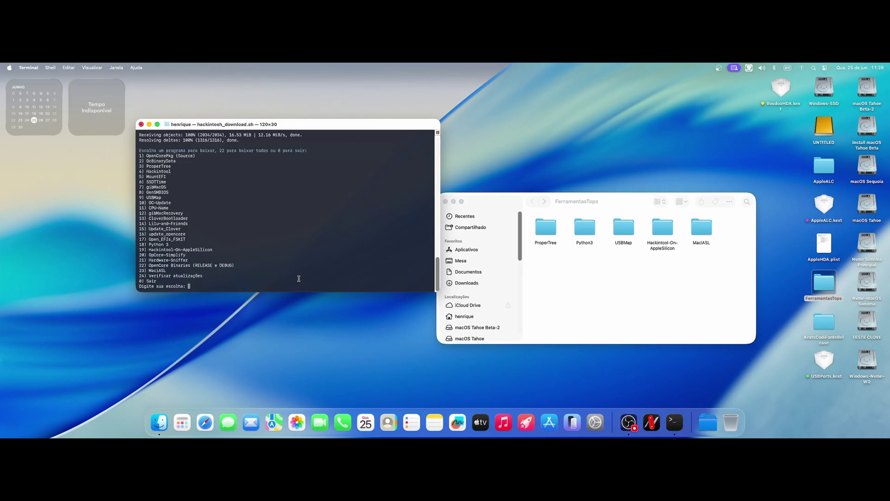
Arrange the Terminal and FerramentasTops windows side by side, then exit the download script with option 0 and quit Terminal.
{"action": "type", "text": "0"}
{"action": "left_click_drag", "start_coordinate": [289, 125], "coordinate": [286, 121]}
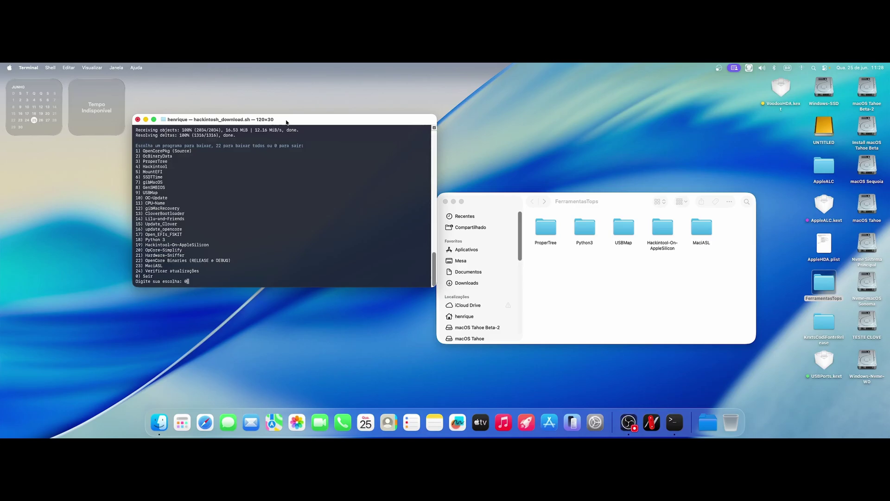
{"action": "left_click_drag", "start_coordinate": [286, 122], "coordinate": [267, 149]}
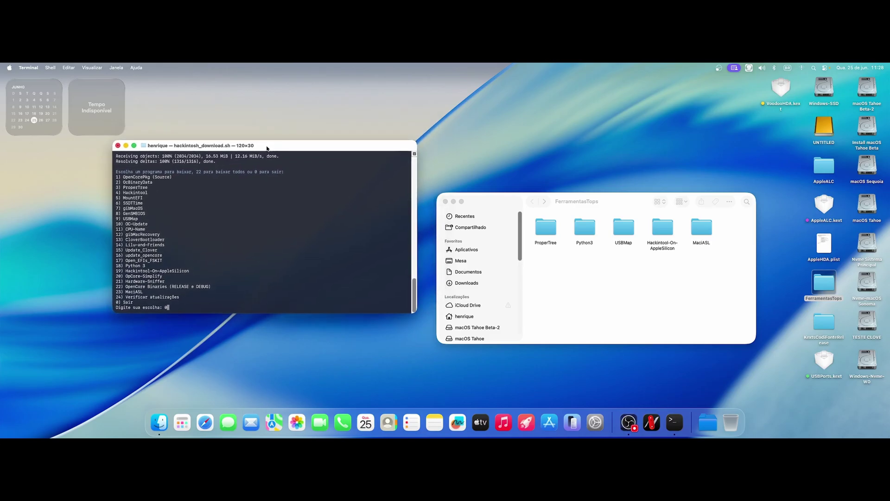
{"action": "left_click", "coordinate": [621, 204]}
{"action": "left_click_drag", "start_coordinate": [622, 205], "coordinate": [610, 152]}
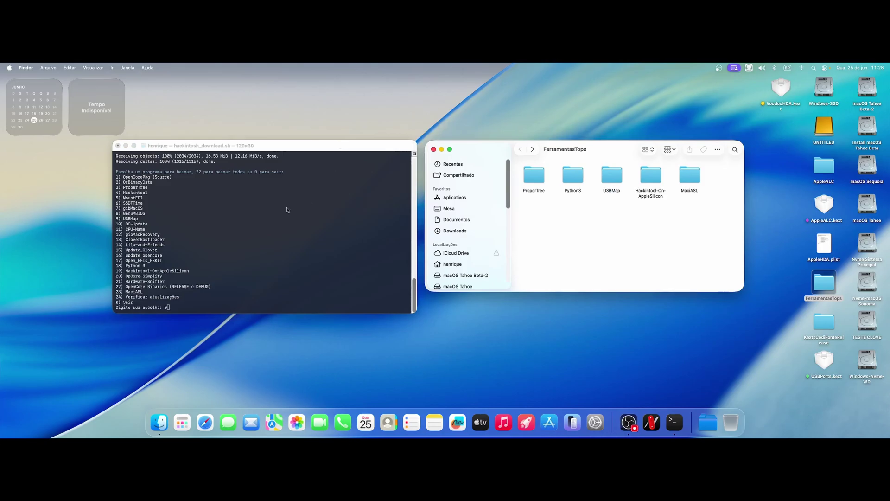
{"action": "mouse_move", "coordinate": [251, 150]}
{"action": "left_mouse_down"}
{"action": "mouse_move", "coordinate": [251, 162]}
{"action": "mouse_move", "coordinate": [250, 134]}
{"action": "left_mouse_up"}
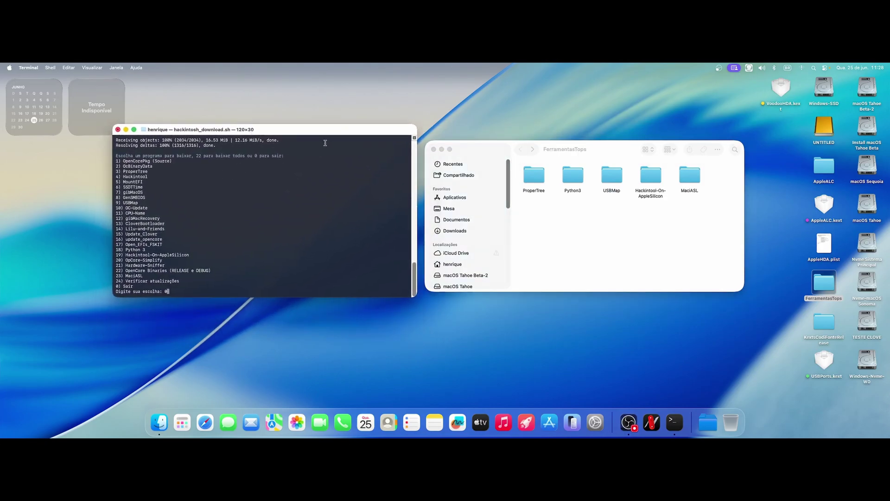
{"action": "type", "text": "0"}
{"action": "key", "text": "Return"}
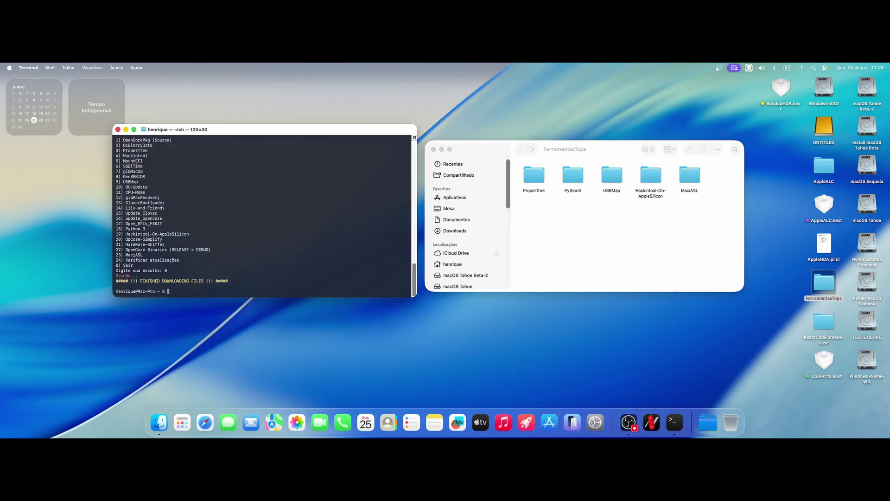
{"action": "key", "text": "super+q"}
Open Hackintool.xcodeproj from the Hackintool-On-AppleSilicon folder in Xcode.
{"action": "left_click_drag", "start_coordinate": [602, 149], "coordinate": [555, 134]}
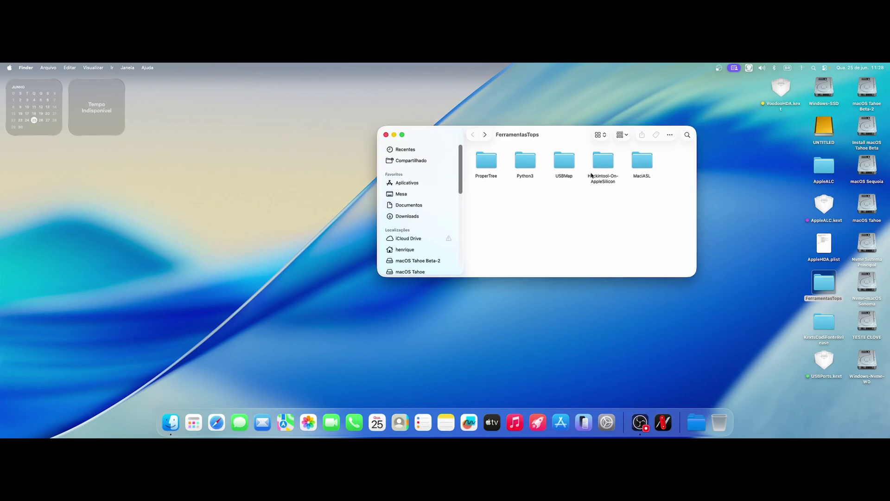
{"action": "double_click", "coordinate": [602, 170]}
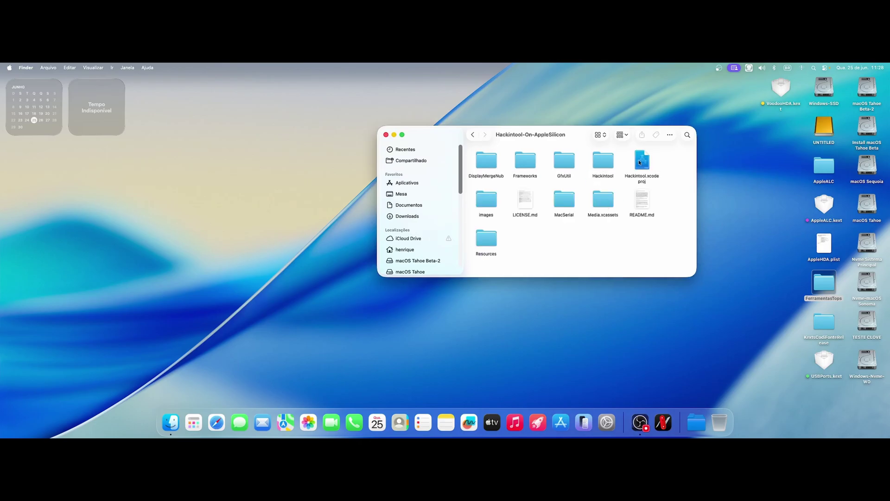
{"action": "double_click", "coordinate": [639, 163]}
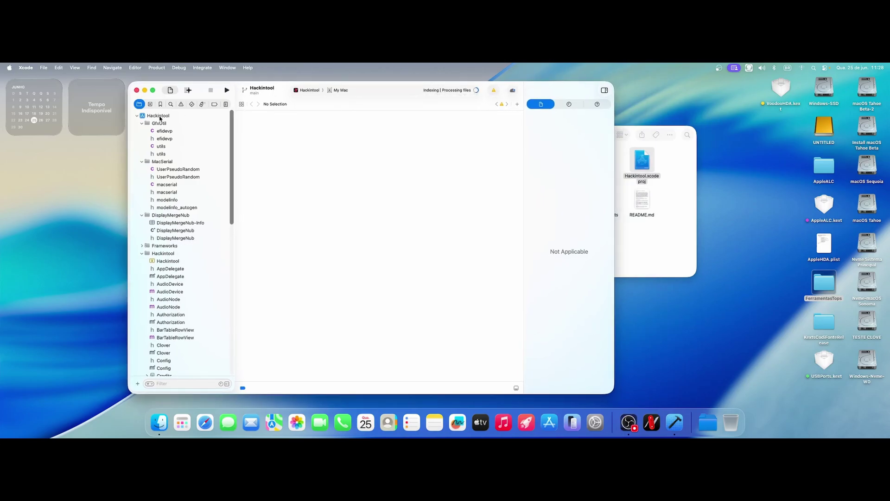
Set the Hackintool project format to Xcode 16.3 and its minimum deployment target to macOS 26 Tahoe.
{"action": "left_click", "coordinate": [160, 119]}
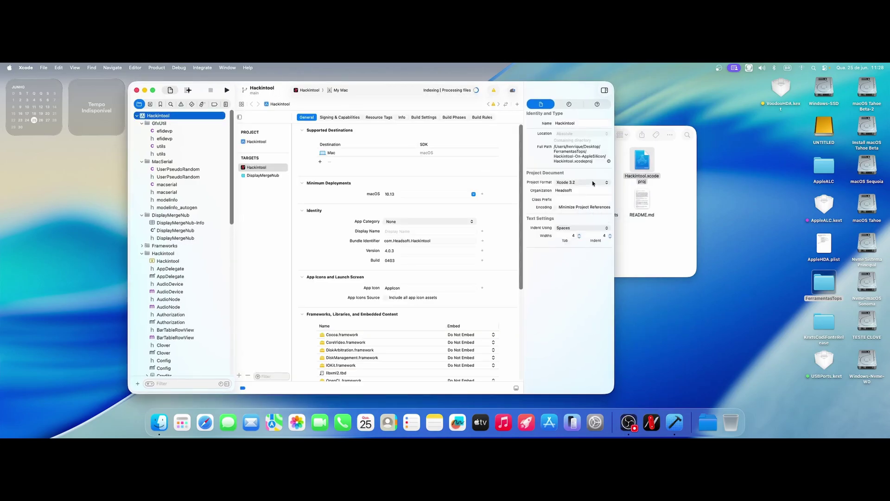
{"action": "left_click", "coordinate": [594, 182]}
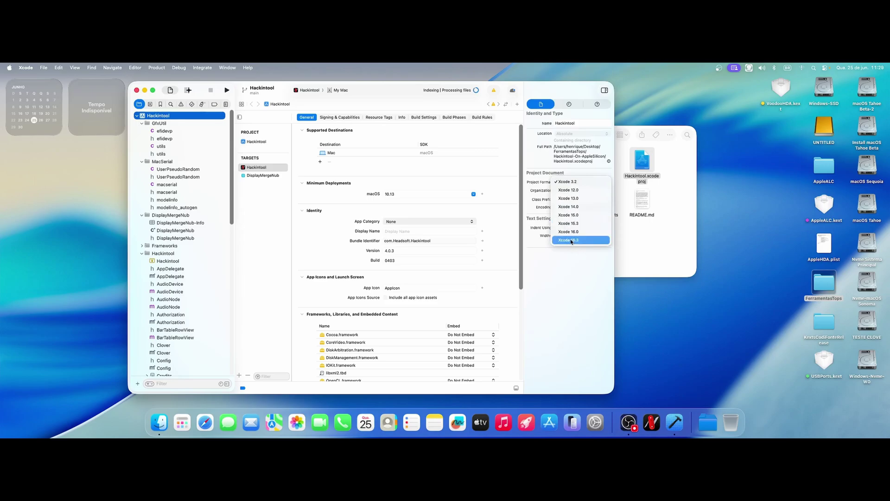
{"action": "left_click", "coordinate": [574, 241]}
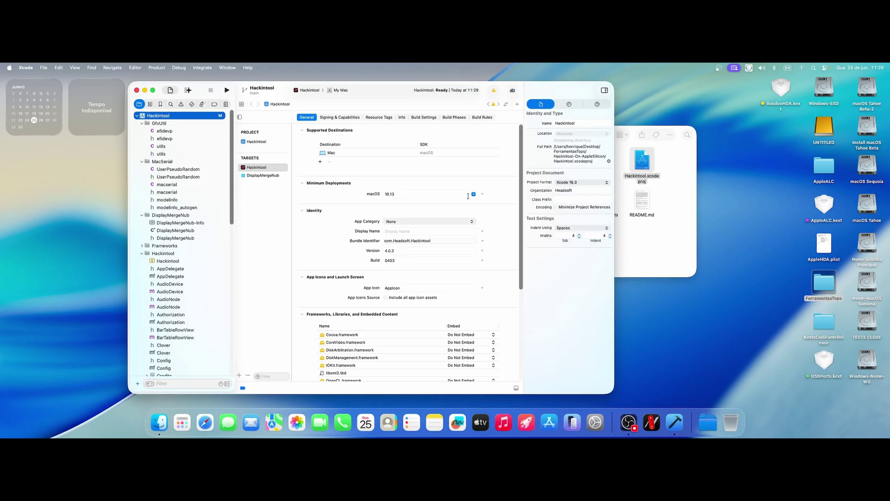
{"action": "left_click", "coordinate": [473, 193]}
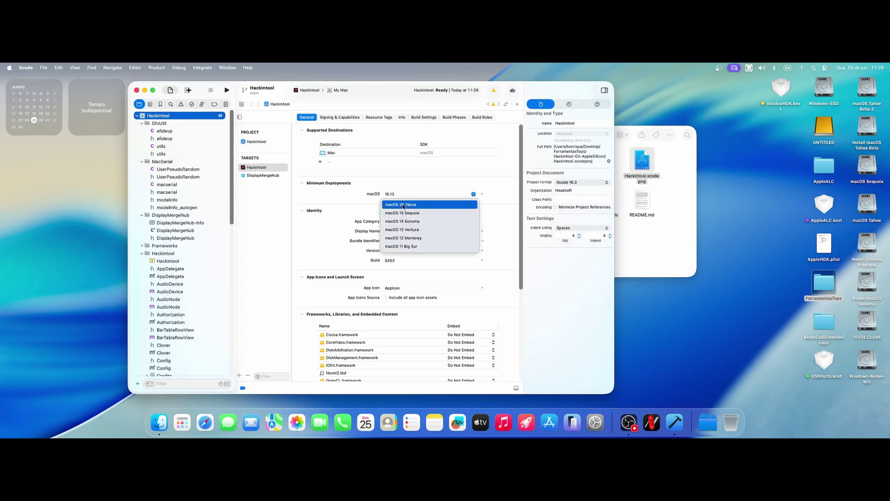
{"action": "left_click", "coordinate": [404, 206]}
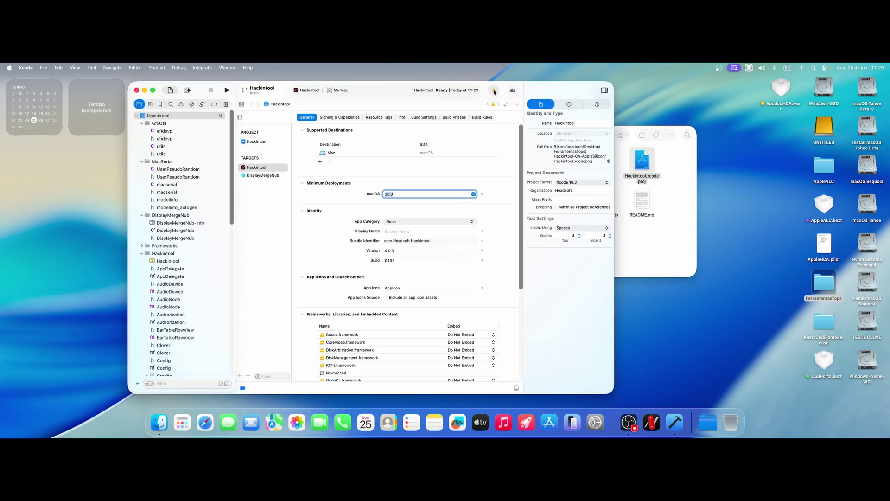
Update the Hackintool project to all the recommended settings, continuing despite the uncommitted repository changes.
{"action": "left_click", "coordinate": [493, 91]}
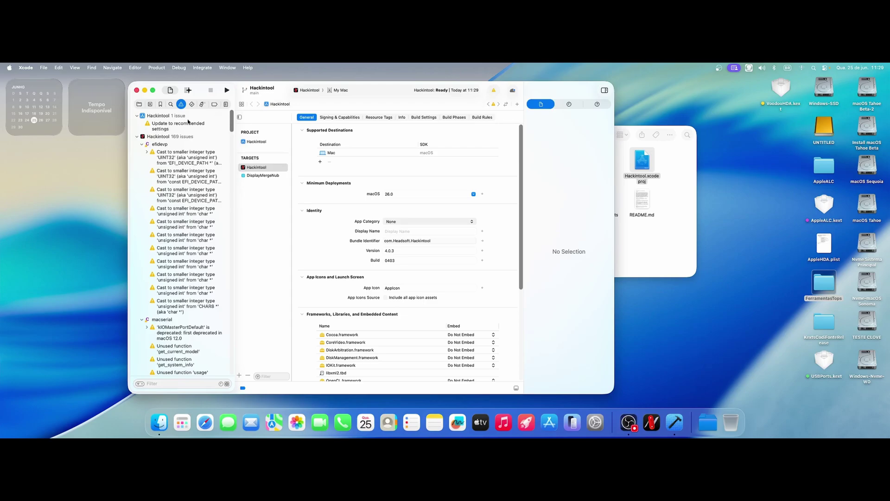
{"action": "left_click", "coordinate": [177, 125]}
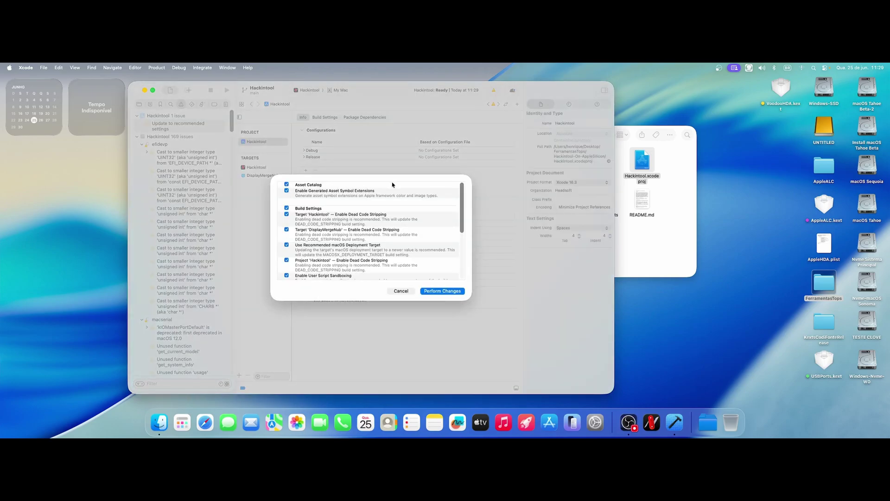
{"action": "left_click", "coordinate": [443, 292]}
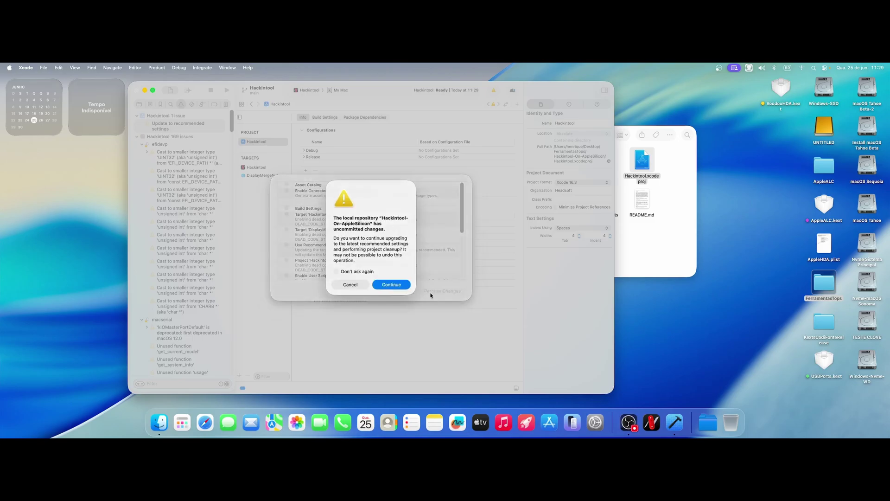
{"action": "left_click", "coordinate": [404, 286]}
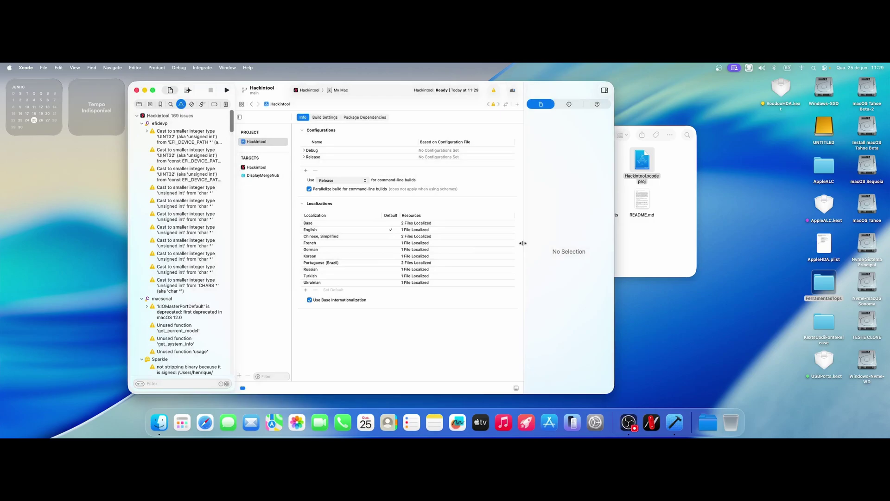
Recheck the Hackintool target's minimum deployment version and the project format, leaving the format selection as it is.
{"action": "left_click_drag", "start_coordinate": [560, 91], "coordinate": [570, 90]}
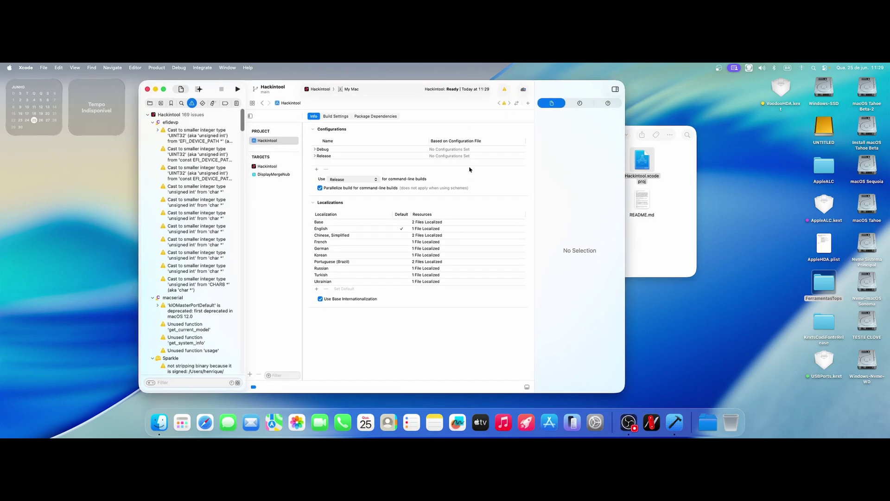
{"action": "left_click", "coordinate": [173, 115]}
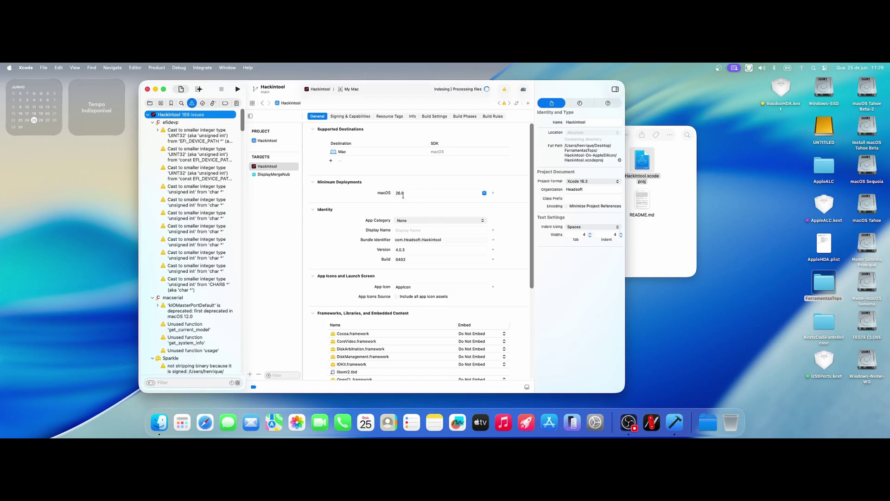
{"action": "left_click_drag", "start_coordinate": [577, 96], "coordinate": [578, 95]}
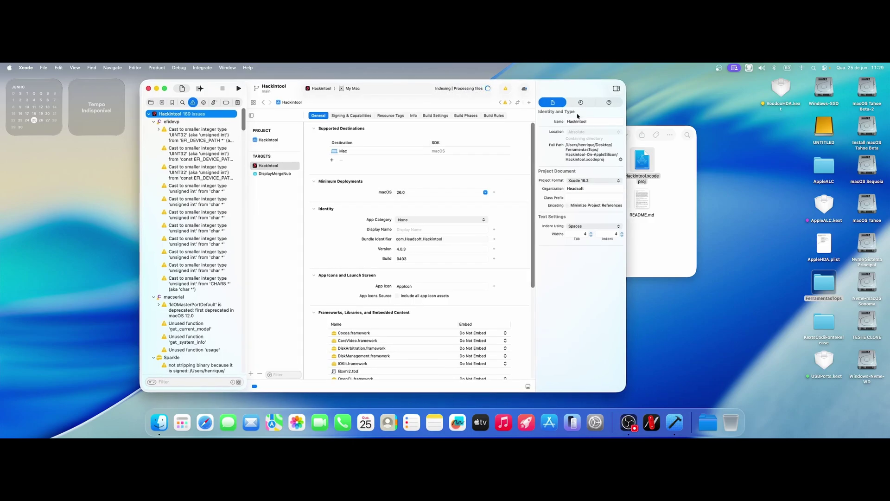
{"action": "left_click", "coordinate": [609, 181]}
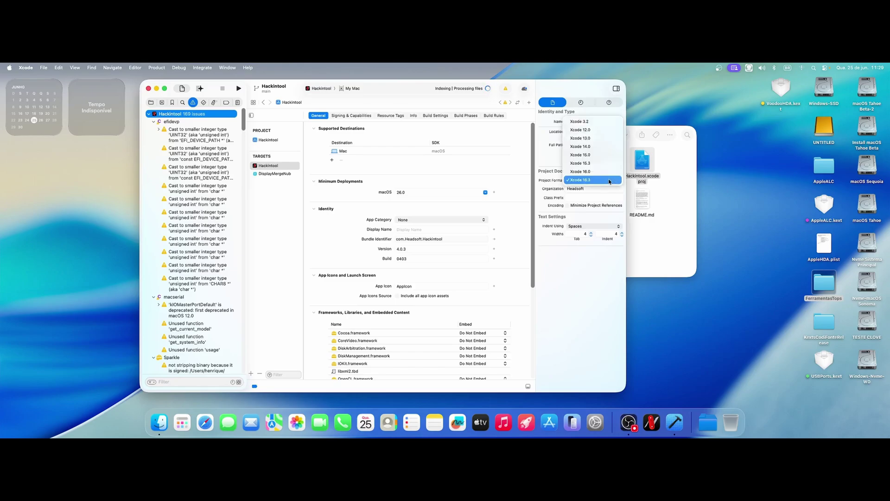
{"action": "left_click", "coordinate": [604, 340]}
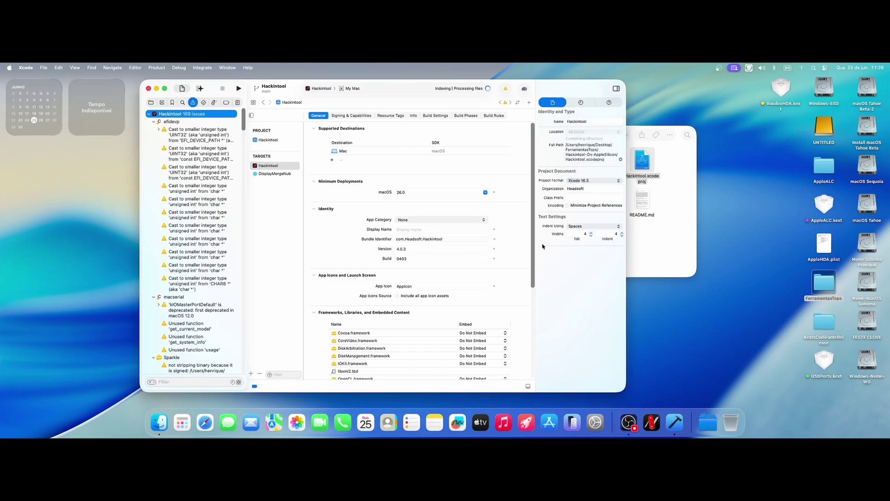
{"action": "left_click_drag", "start_coordinate": [564, 93], "coordinate": [562, 90]}
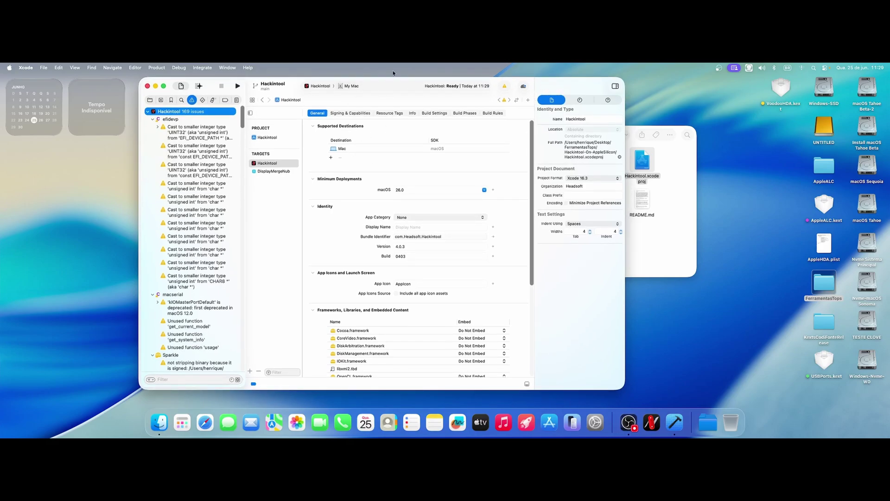
Archive the Hackintool project, keeping Hackintool as the active scheme.
{"action": "left_click", "coordinate": [157, 67]}
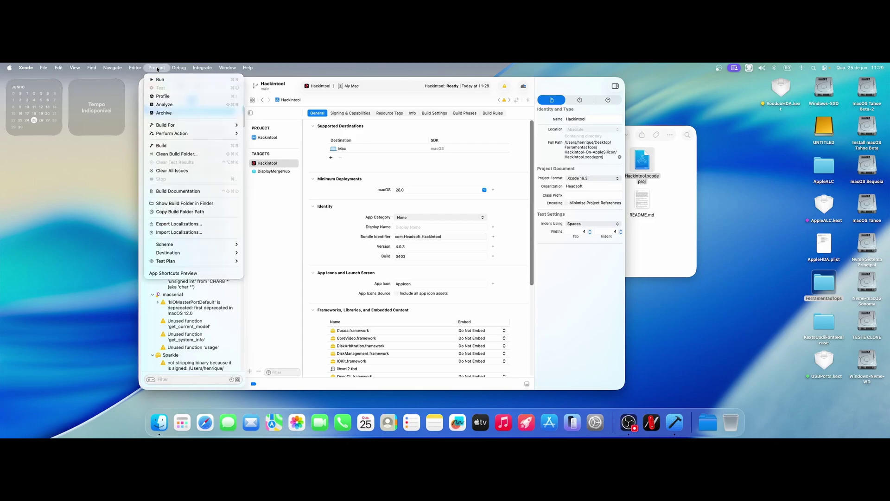
{"action": "left_click", "coordinate": [167, 113]}
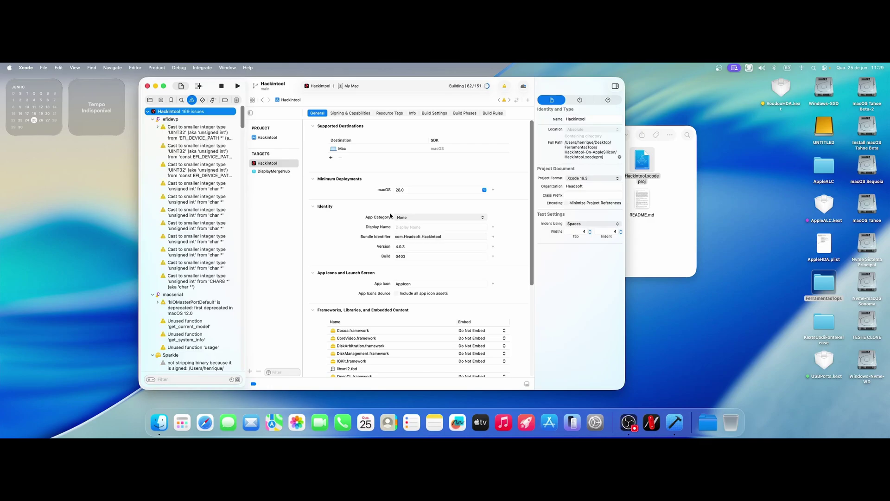
{"action": "left_click", "coordinate": [333, 87]}
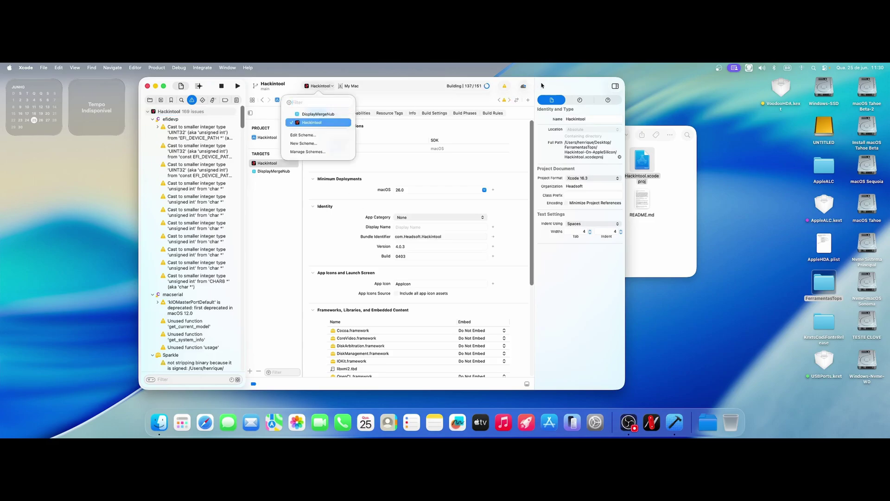
{"action": "left_click", "coordinate": [302, 121]}
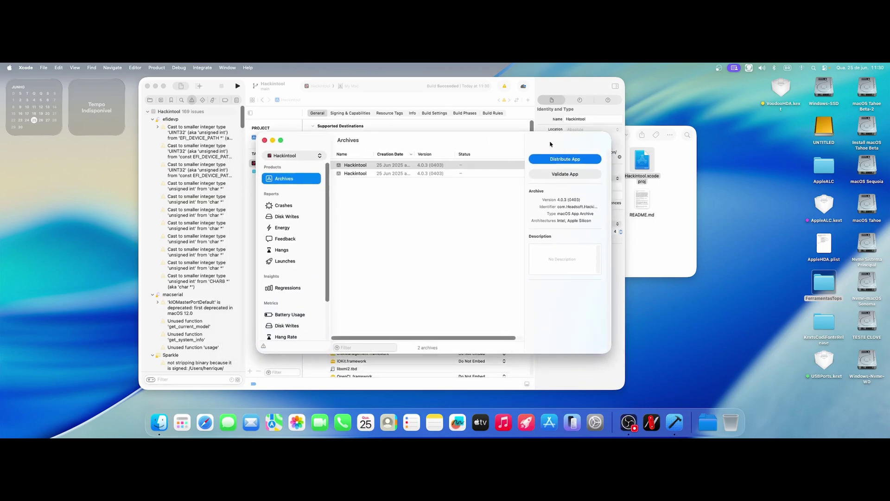
Distribute the newest Hackintool archive with the Custom method and export it to the Desktop with the Red tag.
{"action": "left_click_drag", "start_coordinate": [570, 150], "coordinate": [566, 145]}
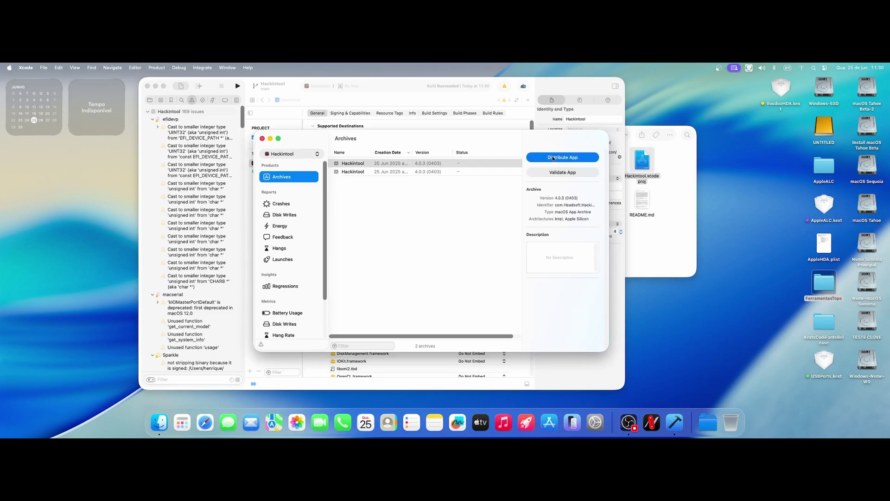
{"action": "left_click", "coordinate": [553, 159]}
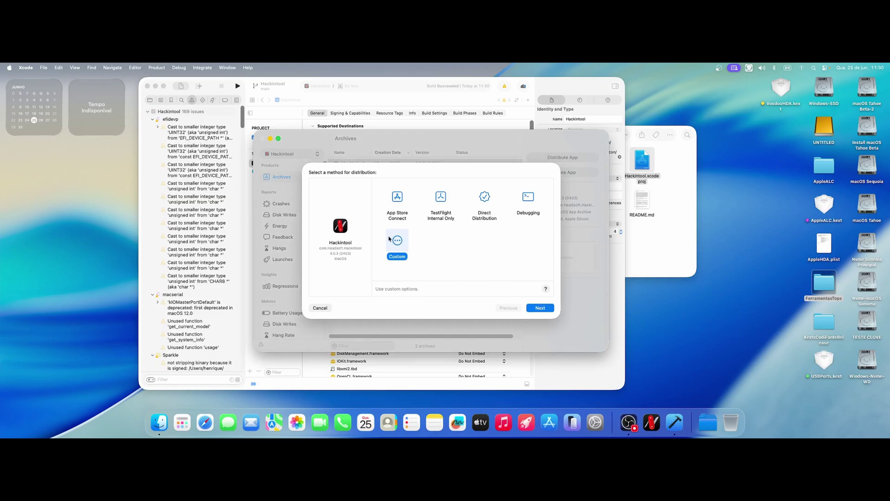
{"action": "left_click", "coordinate": [542, 310]}
{"action": "left_click", "coordinate": [376, 260]}
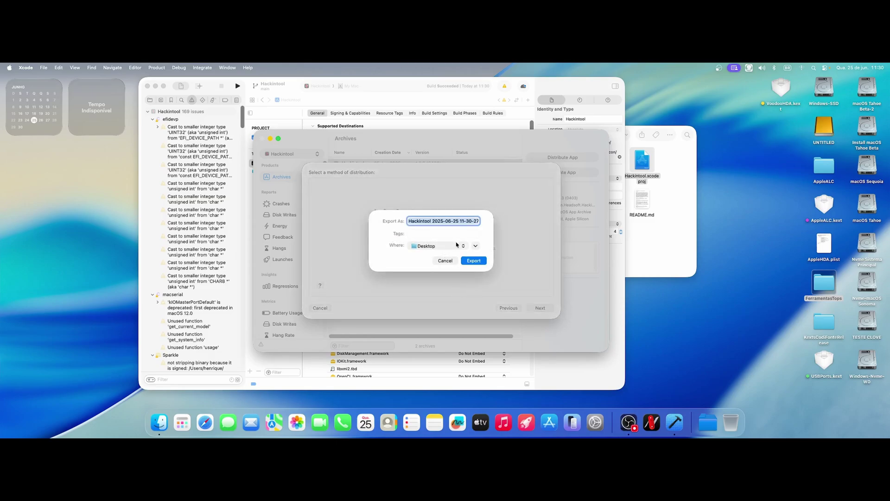
{"action": "left_click", "coordinate": [419, 234]}
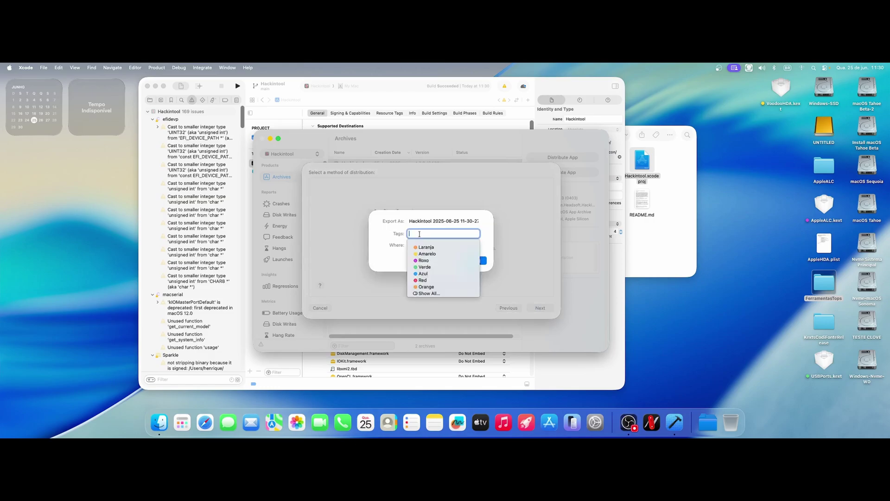
{"action": "left_click", "coordinate": [420, 281]}
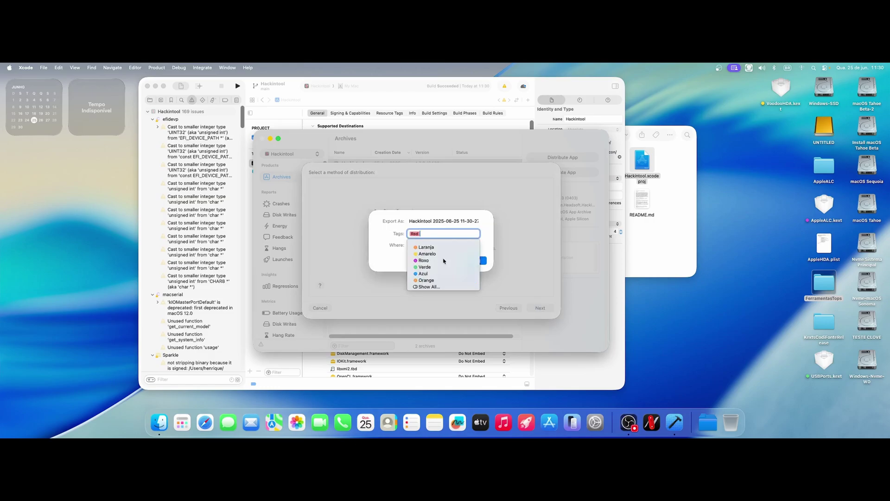
{"action": "left_click", "coordinate": [483, 235]}
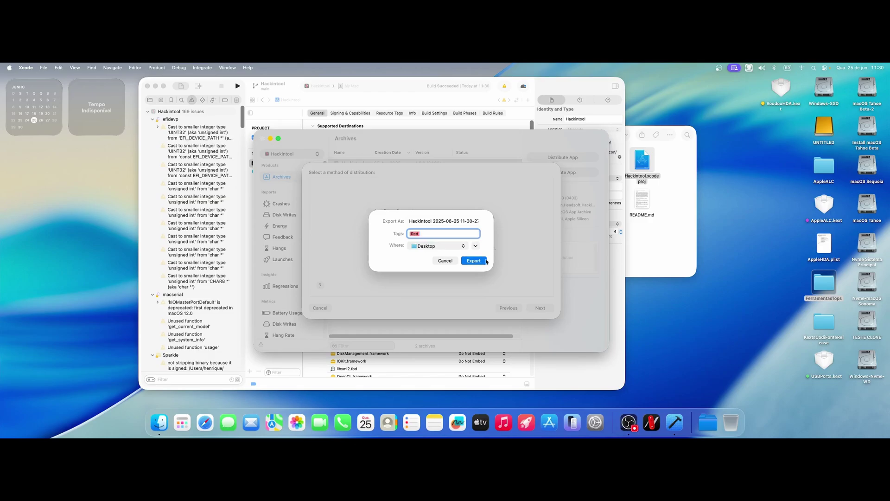
{"action": "left_click", "coordinate": [475, 262]}
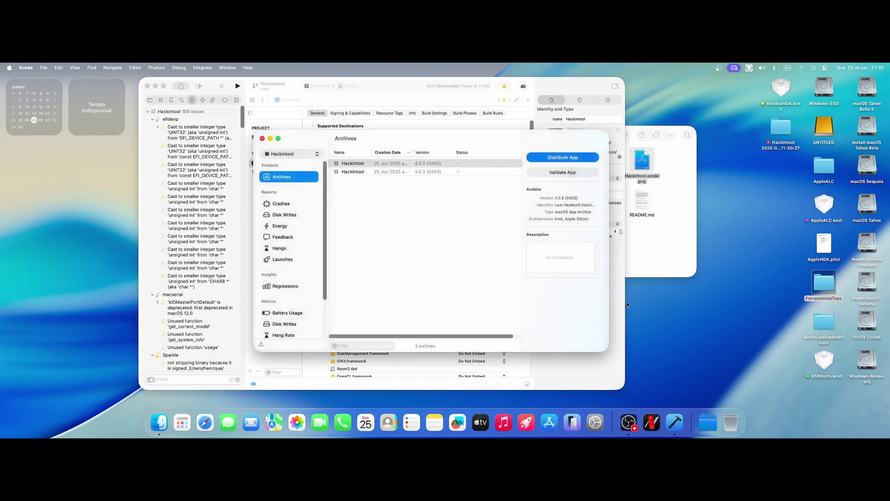
Move the exported Hackintool folder to a free area of the desktop and close the Archives and Hackintool project windows.
{"action": "left_click_drag", "start_coordinate": [775, 125], "coordinate": [758, 221]}
{"action": "left_click", "coordinate": [262, 138]}
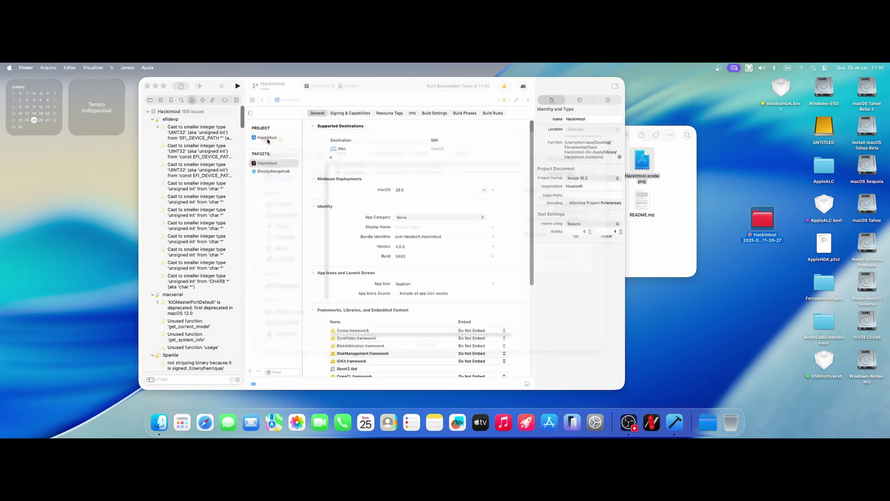
{"action": "left_click", "coordinate": [148, 86]}
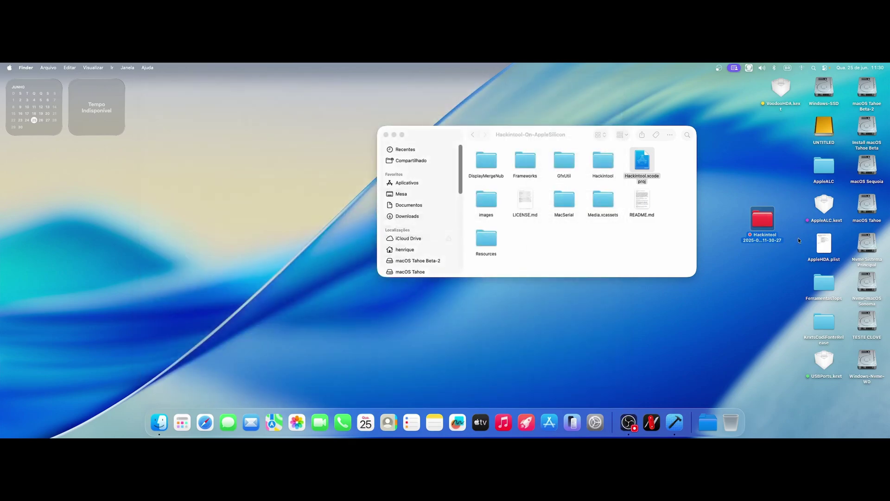
Open the exported Hackintool folder on the desktop and launch the built Hackintool app.
{"action": "double_click", "coordinate": [762, 218]}
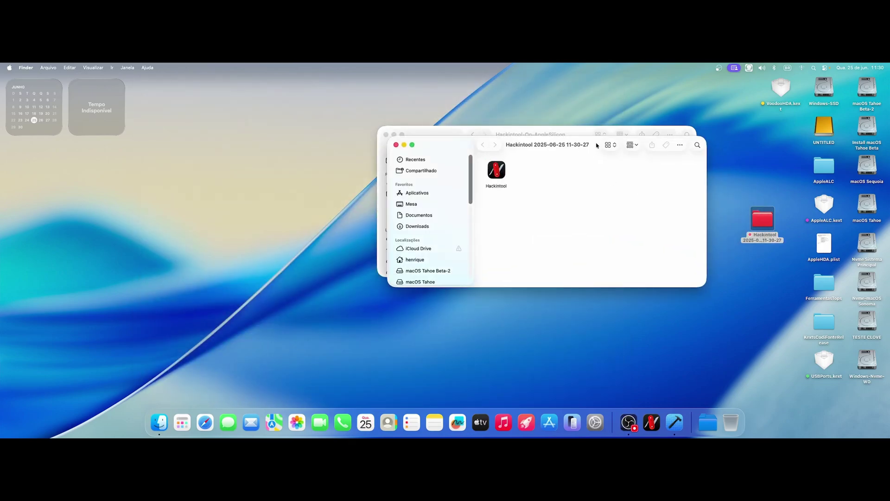
{"action": "left_click_drag", "start_coordinate": [597, 145], "coordinate": [710, 241]}
{"action": "double_click", "coordinate": [609, 267]}
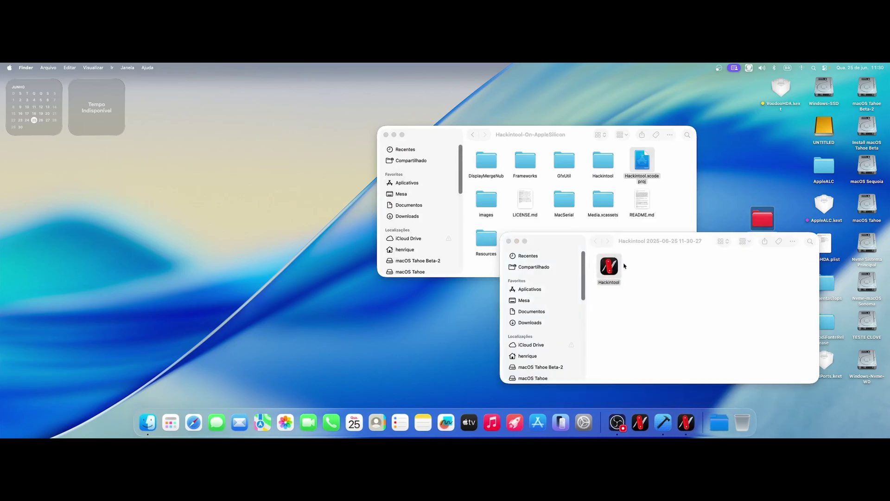
{"action": "left_click_drag", "start_coordinate": [567, 118], "coordinate": [468, 113]}
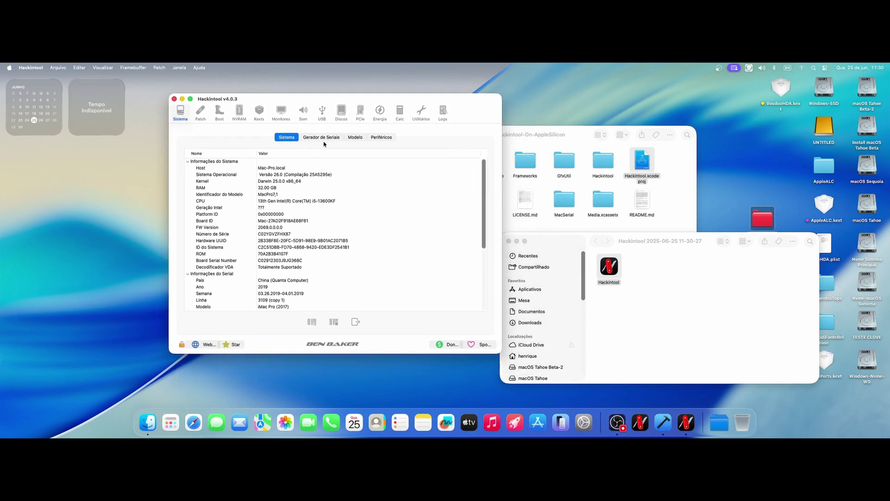
Check the system's peripherals and the USB ports in Hackintool, clearing and refreshing the USB port list twice.
{"action": "left_click", "coordinate": [381, 137]}
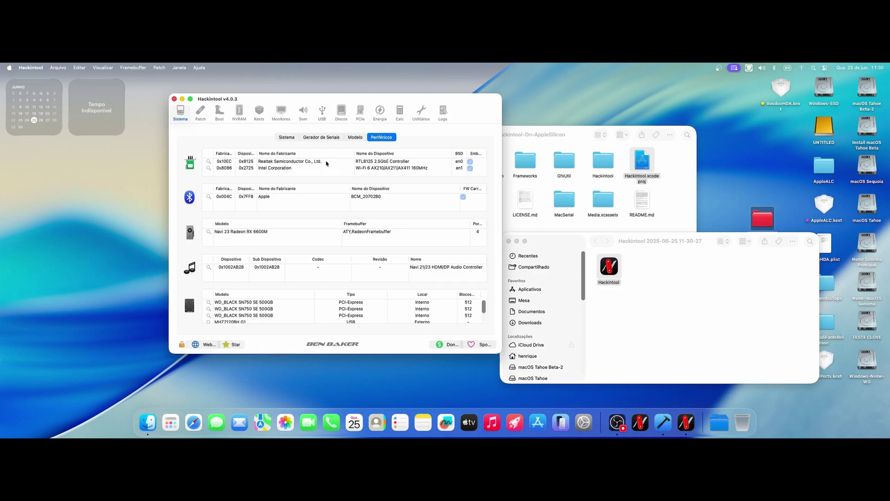
{"action": "left_click", "coordinate": [322, 112]}
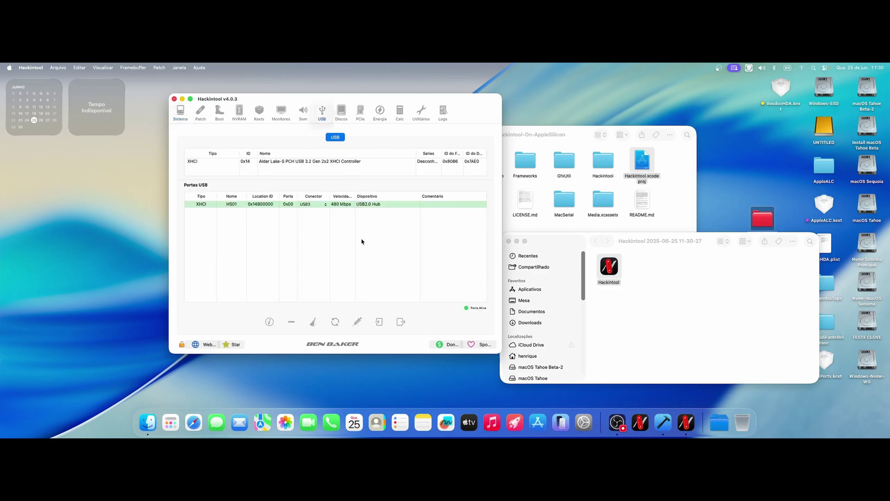
{"action": "left_click", "coordinate": [314, 321]}
{"action": "left_click", "coordinate": [334, 321]}
{"action": "left_click", "coordinate": [313, 322]}
{"action": "left_click", "coordinate": [334, 321]}
{"action": "left_click_drag", "start_coordinate": [482, 99], "coordinate": [422, 97]}
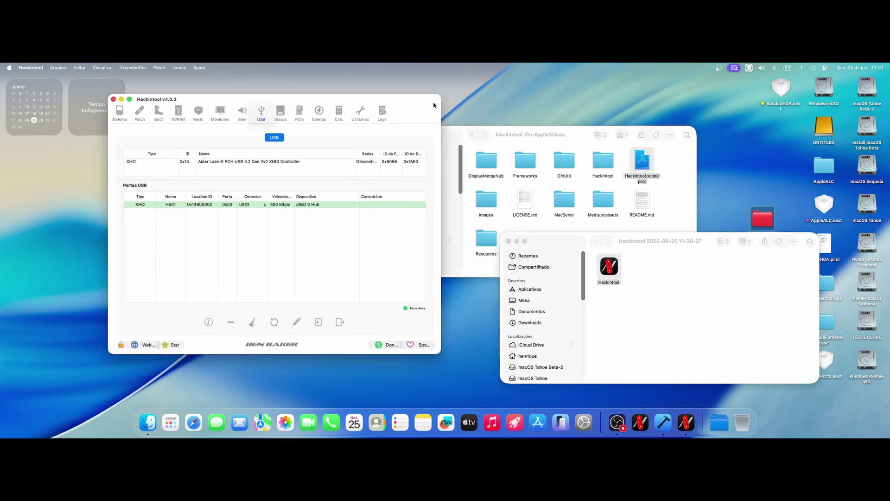
Close Hackintool and the Finder window of the exported Hackintool folder.
{"action": "left_click", "coordinate": [113, 97]}
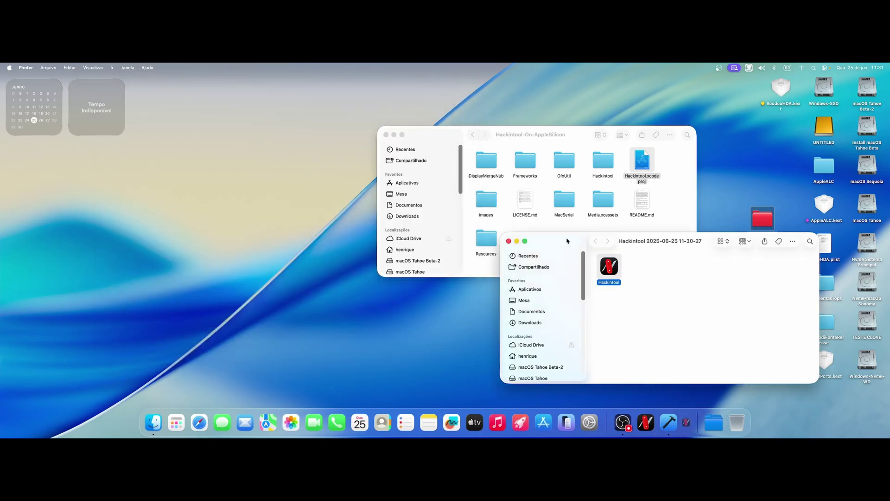
{"action": "left_click", "coordinate": [509, 241]}
{"action": "left_click", "coordinate": [552, 233]}
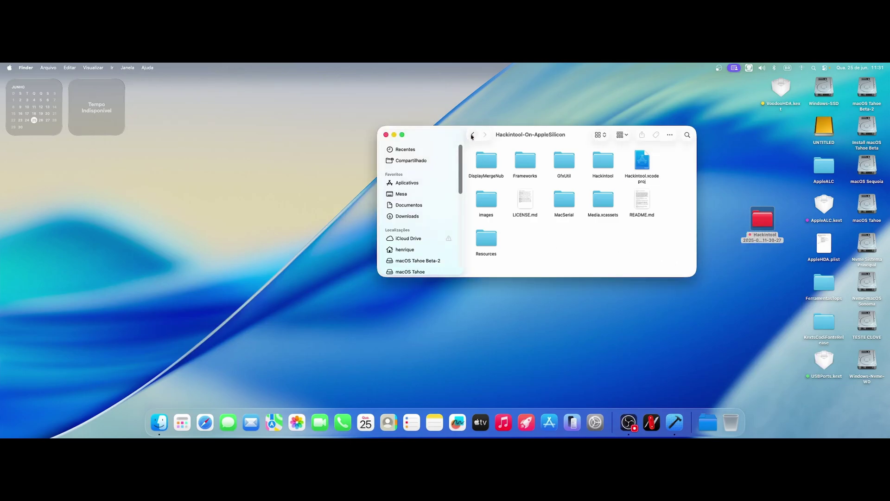
Go back to the FerramentasTops folder and open the MaciASL project from its MaciASL folder in Xcode.
{"action": "left_click", "coordinate": [472, 135]}
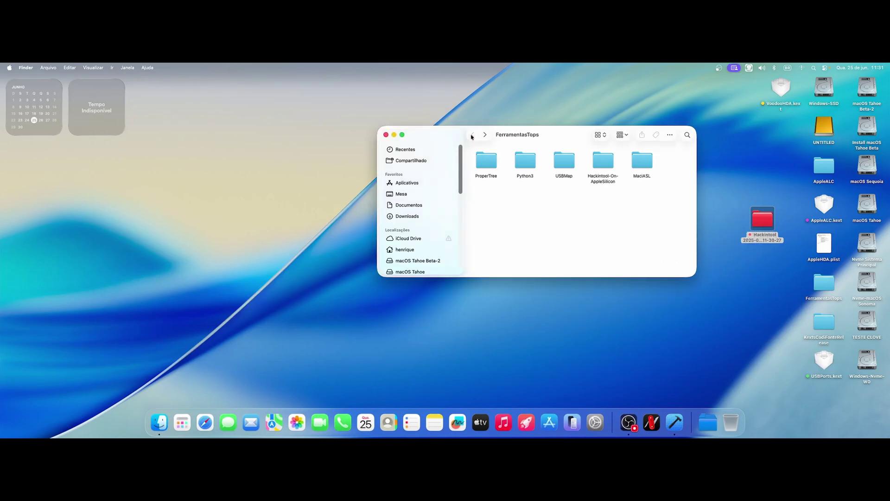
{"action": "double_click", "coordinate": [644, 162]}
{"action": "left_click", "coordinate": [487, 243]}
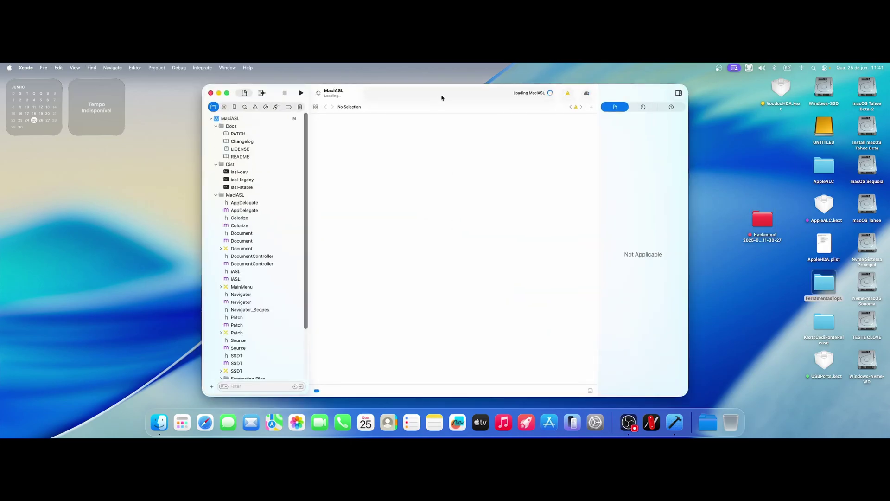
{"action": "left_click_drag", "start_coordinate": [442, 98], "coordinate": [371, 102]}
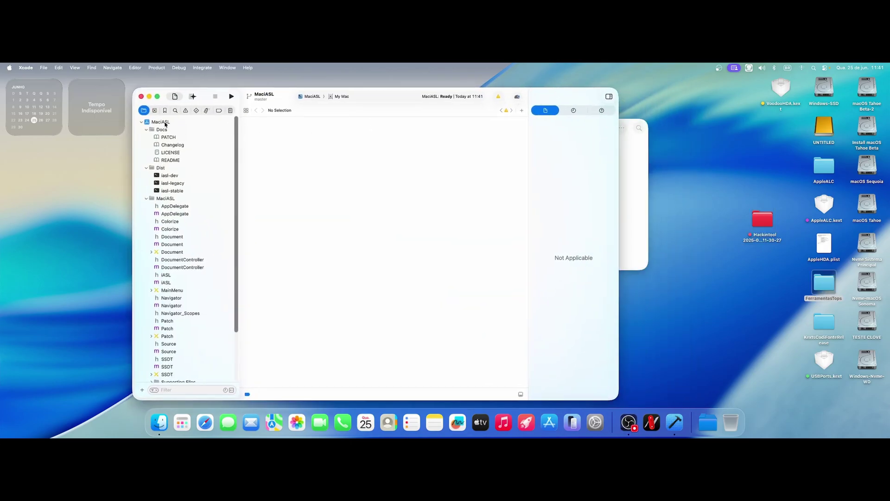
Set the MaciASL project format to Xcode 16.3 and the MaciASL target's minimum deployment to macOS 26 Tahoe.
{"action": "left_click", "coordinate": [163, 123]}
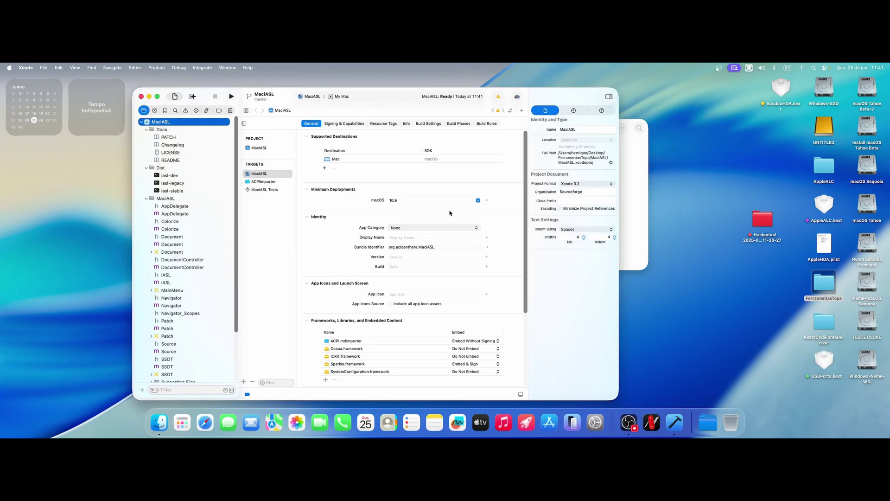
{"action": "left_click", "coordinate": [478, 201]}
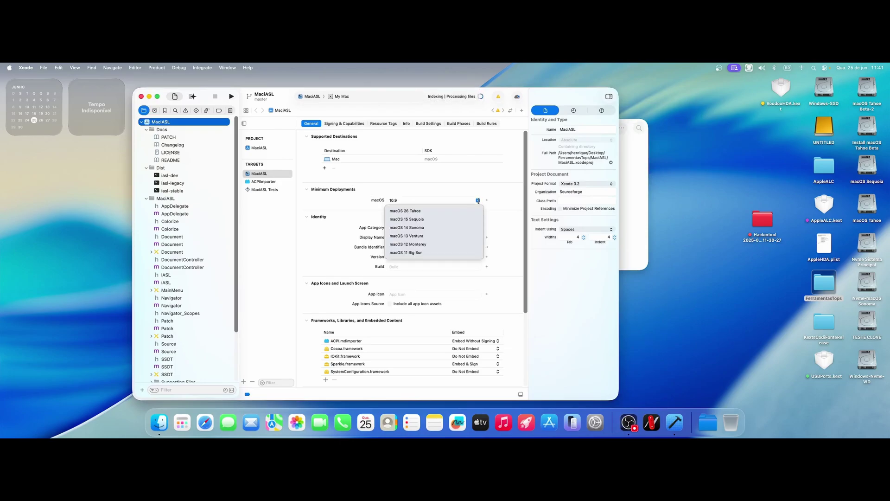
{"action": "left_click", "coordinate": [495, 170]}
{"action": "left_click", "coordinate": [611, 183]}
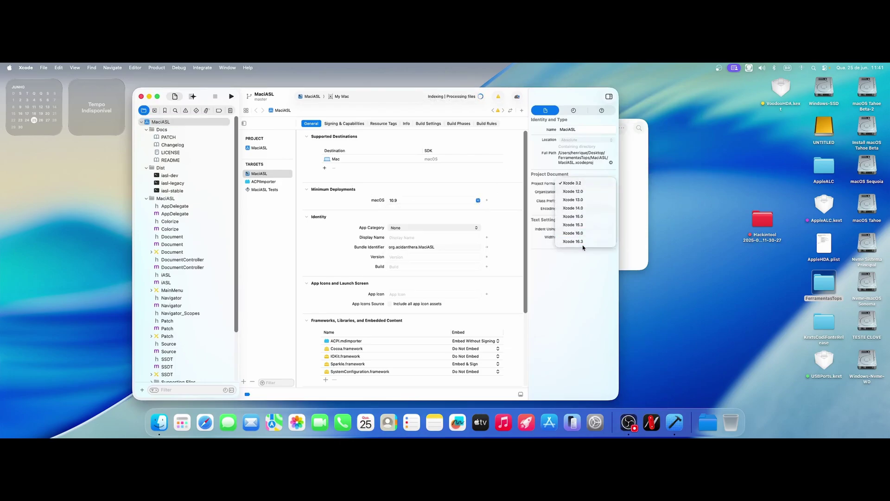
{"action": "left_click", "coordinate": [574, 241]}
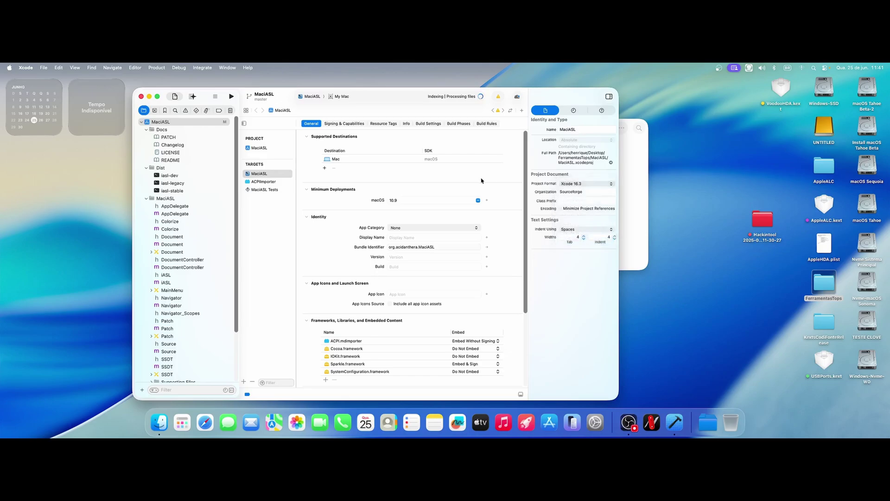
{"action": "left_click", "coordinate": [478, 200]}
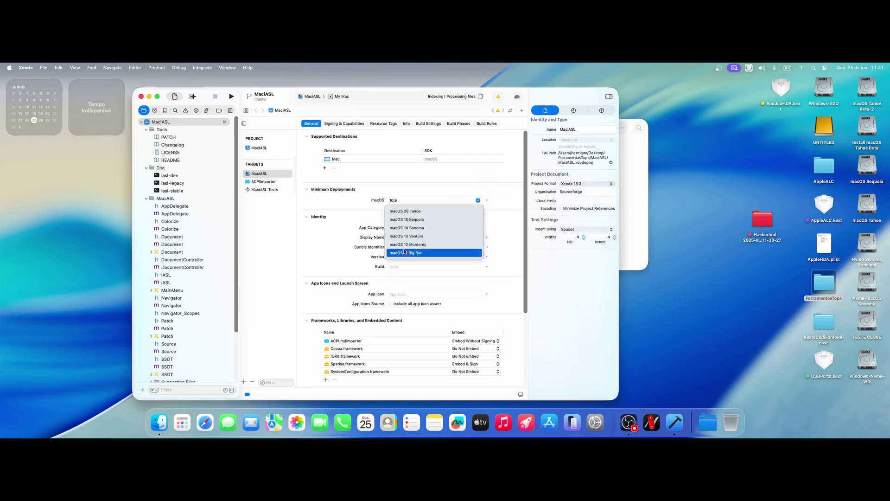
{"action": "left_click", "coordinate": [412, 211]}
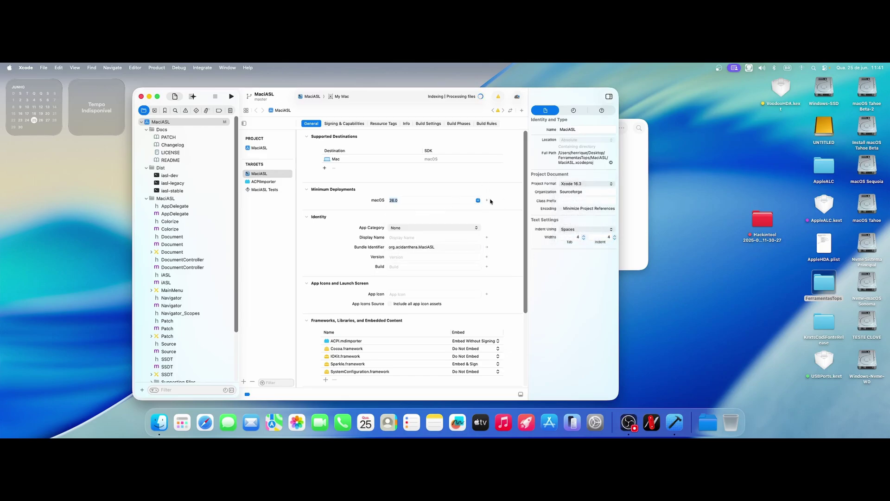
{"action": "scroll", "coordinate": [508, 181], "scroll_direction": "down", "scroll_amount": 5}
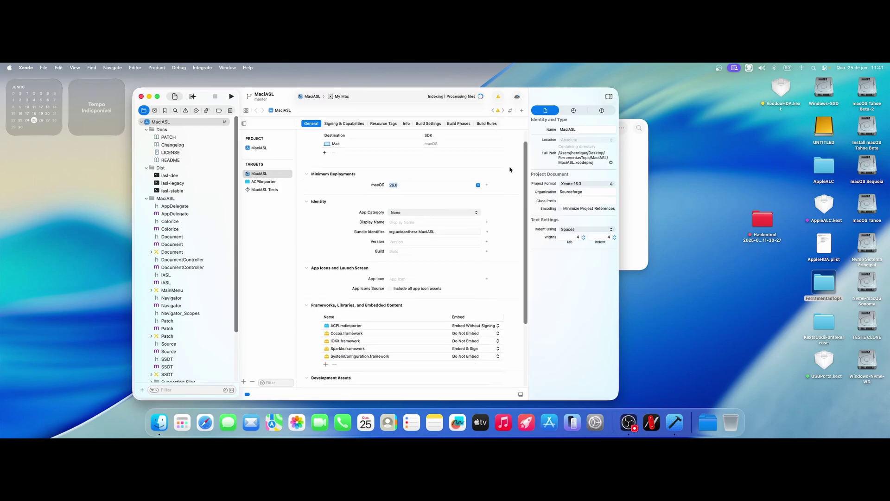
{"action": "scroll", "coordinate": [508, 180], "scroll_direction": "up", "scroll_amount": 5}
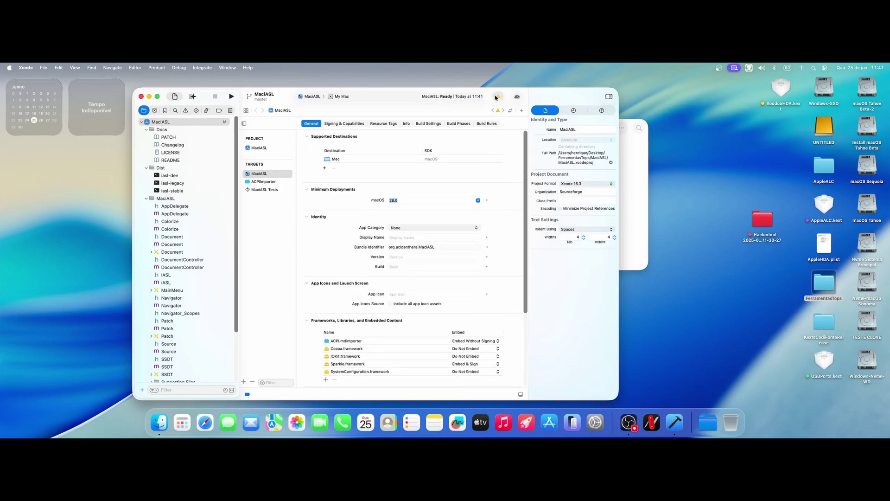
Update the MaciASL project to the recommended settings with all suggested changes included.
{"action": "left_click", "coordinate": [498, 96]}
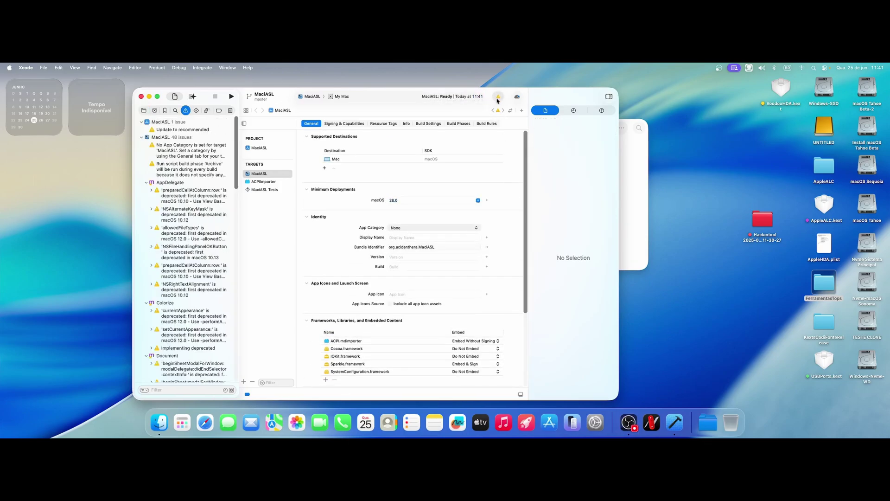
{"action": "left_click", "coordinate": [193, 132]}
{"action": "left_click", "coordinate": [291, 191]}
{"action": "left_click", "coordinate": [291, 191]}
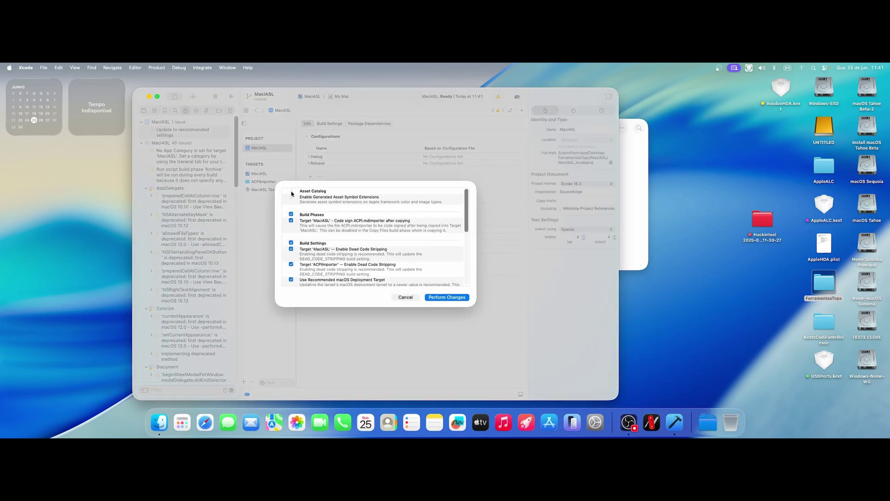
{"action": "left_click", "coordinate": [291, 191]}
{"action": "left_click", "coordinate": [448, 299]}
{"action": "left_click", "coordinate": [407, 290]}
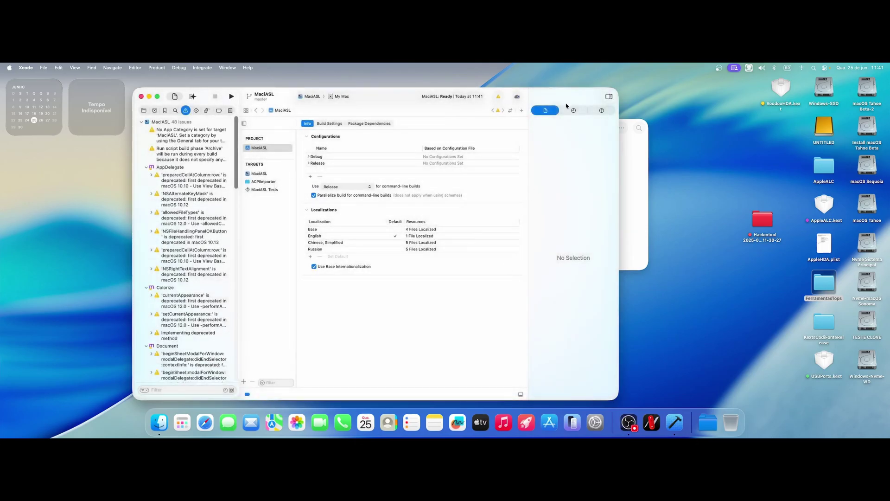
Review the MaciASL target's general settings and archive the project.
{"action": "left_click", "coordinate": [177, 119]}
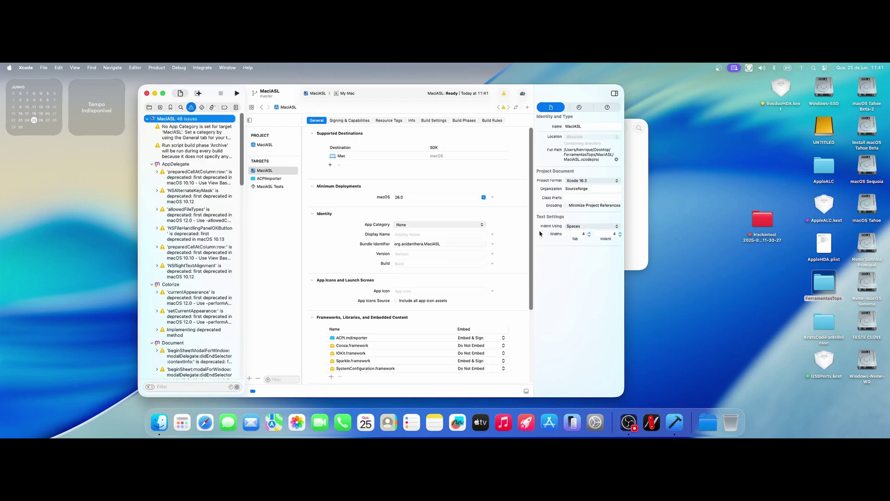
{"action": "scroll", "coordinate": [433, 253], "scroll_direction": "down", "scroll_amount": 4}
{"action": "scroll", "coordinate": [434, 253], "scroll_direction": "up", "scroll_amount": 4}
{"action": "left_click", "coordinate": [161, 67]}
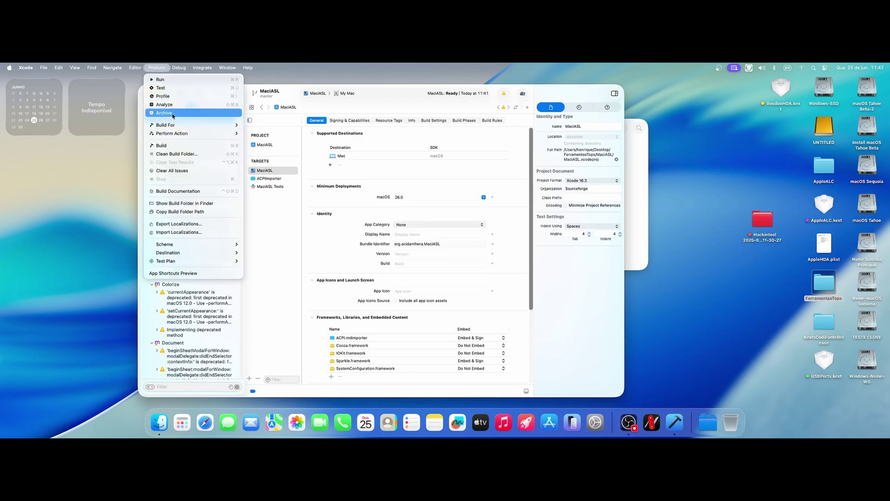
{"action": "left_click", "coordinate": [170, 115]}
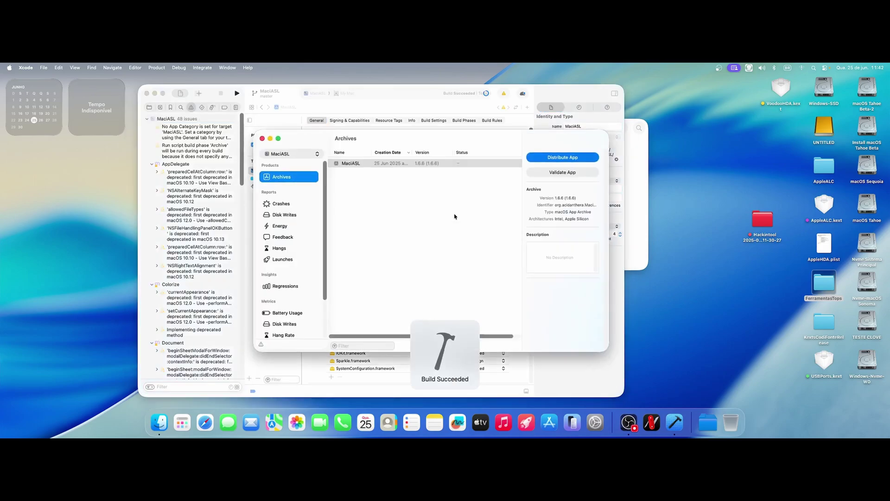
Export a copy of the archived MaciASL app to the Desktop through custom distribution, tagging it Verde.
{"action": "left_click", "coordinate": [557, 158]}
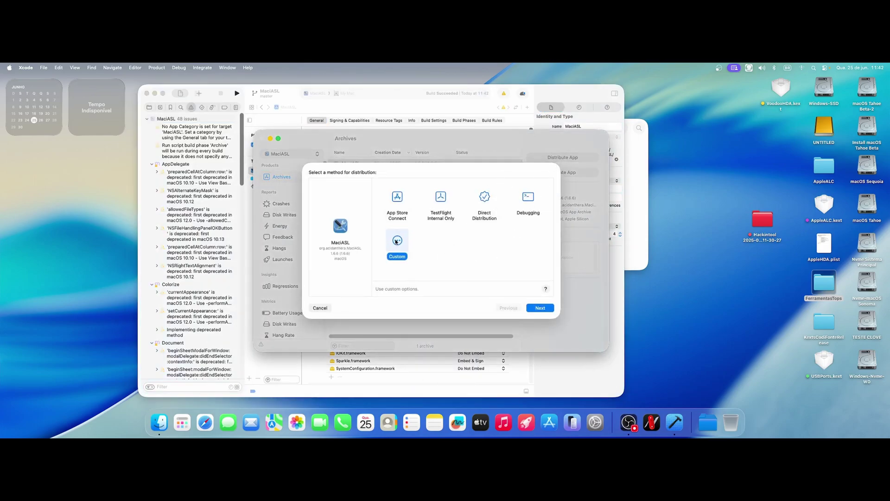
{"action": "left_click", "coordinate": [542, 310]}
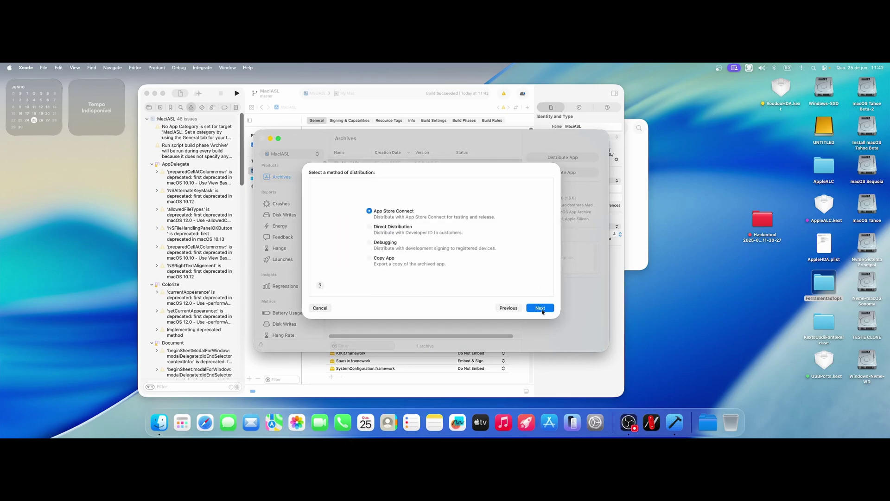
{"action": "left_click", "coordinate": [376, 259]}
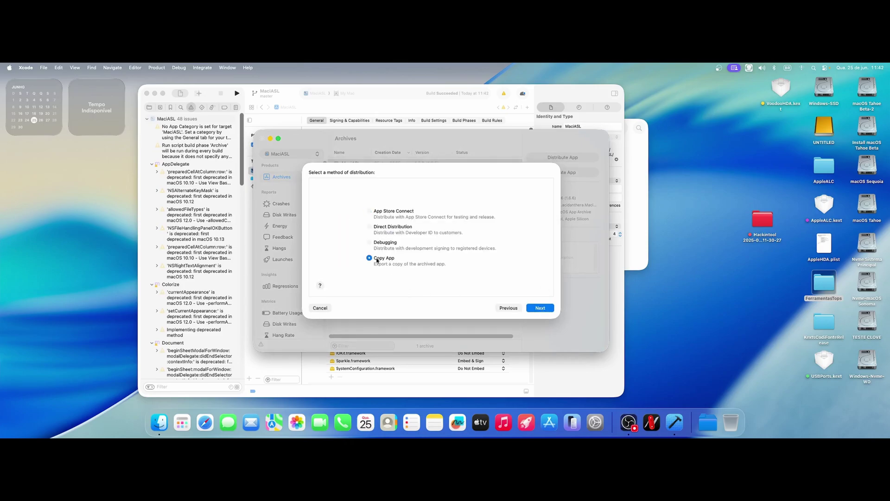
{"action": "left_click", "coordinate": [540, 309]}
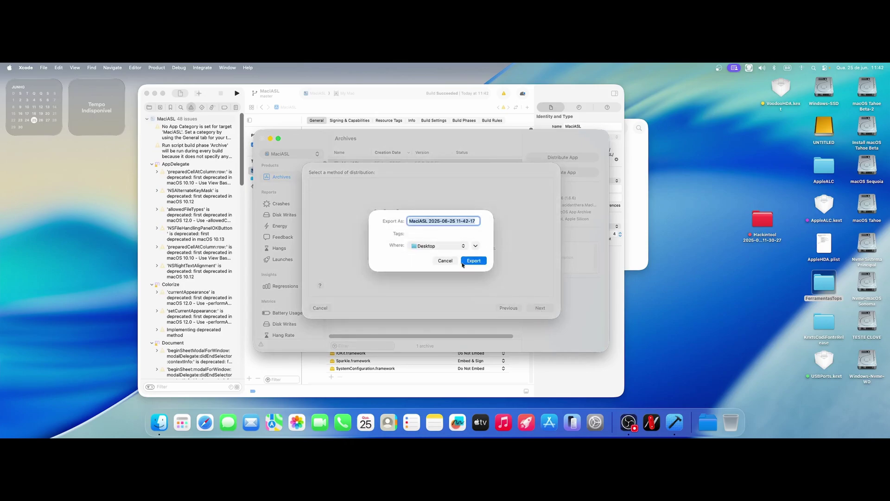
{"action": "left_click", "coordinate": [419, 234]}
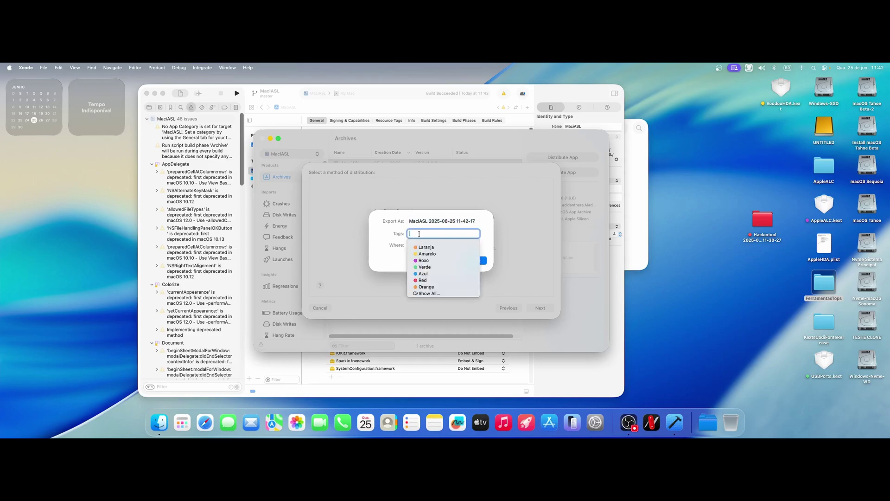
{"action": "left_click", "coordinate": [424, 267]}
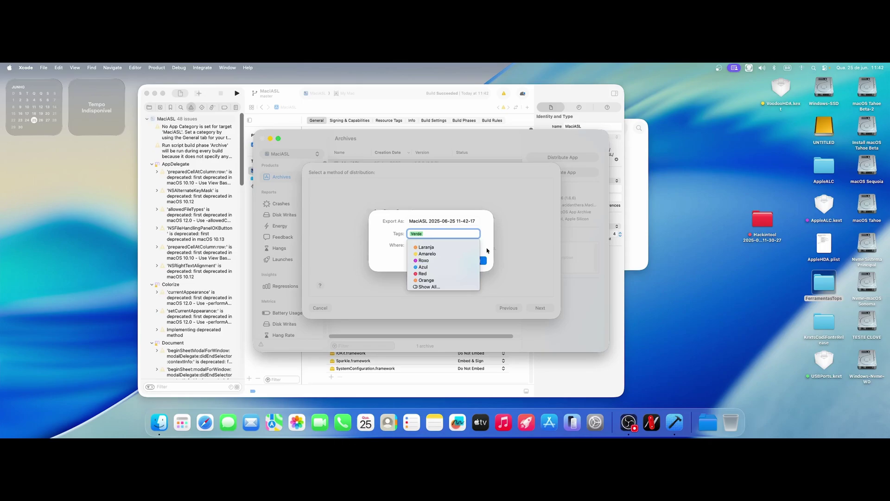
{"action": "left_click", "coordinate": [478, 262]}
{"action": "left_click", "coordinate": [475, 263]}
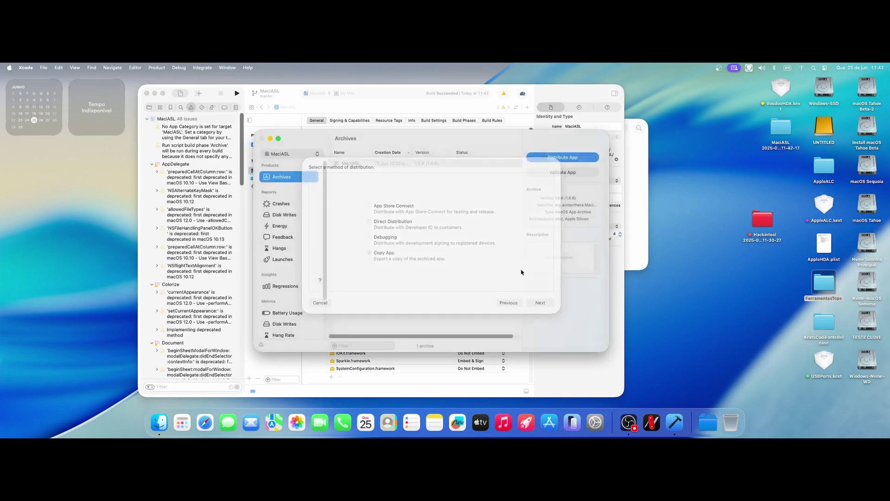
Place the exported MaciASL folder beside the Hackintool folder on the desktop and close the Archives, project and MaciASL source folder windows.
{"action": "left_click_drag", "start_coordinate": [777, 129], "coordinate": [723, 238]}
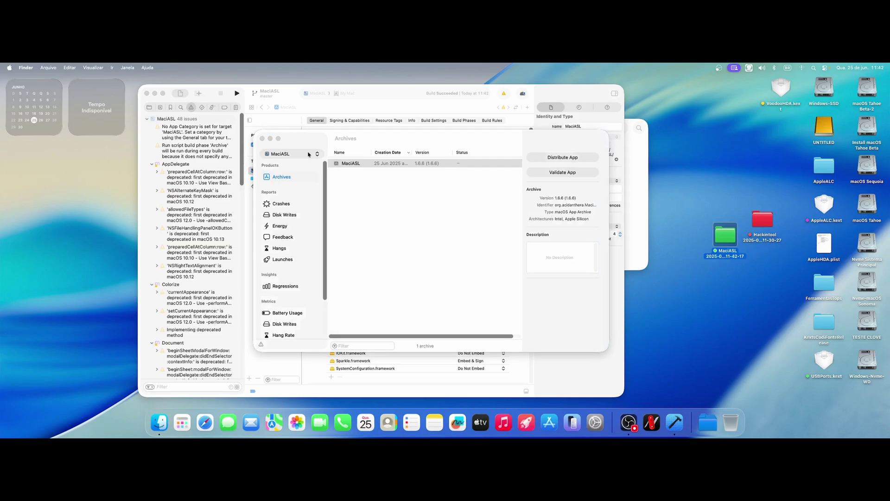
{"action": "left_click", "coordinate": [262, 138]}
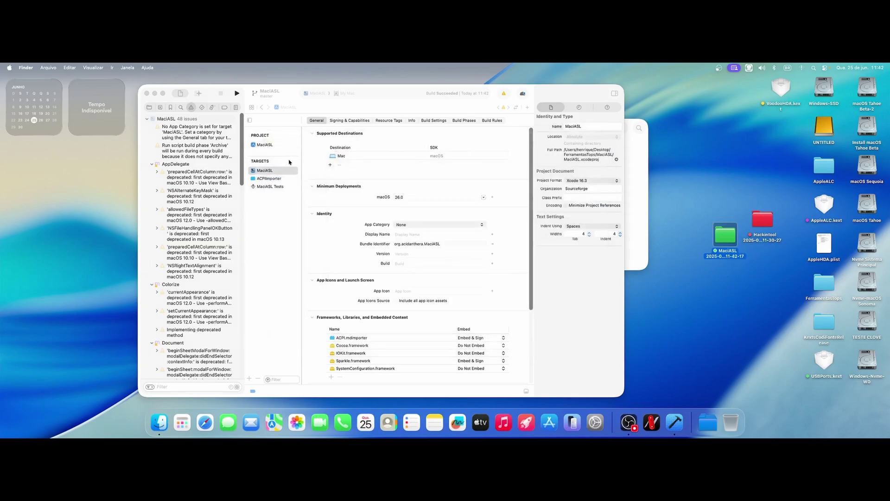
{"action": "left_click", "coordinate": [147, 93]}
{"action": "left_click_drag", "start_coordinate": [522, 136], "coordinate": [447, 122]}
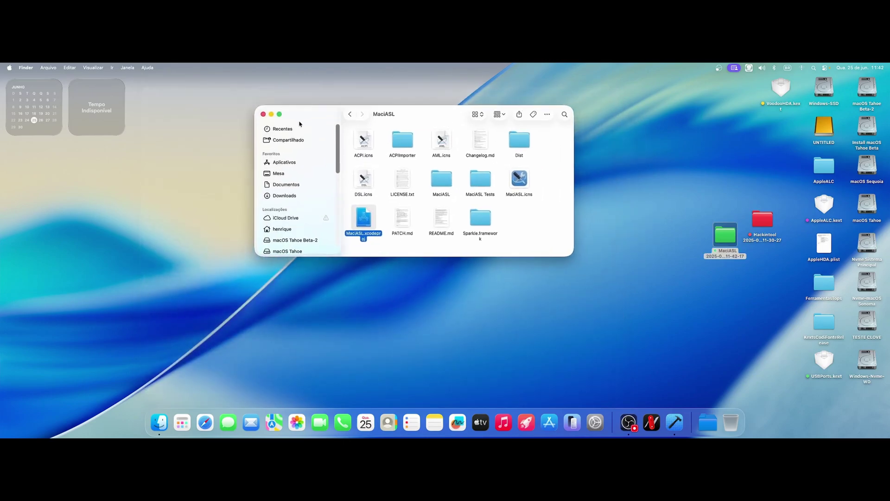
{"action": "left_click", "coordinate": [262, 114]}
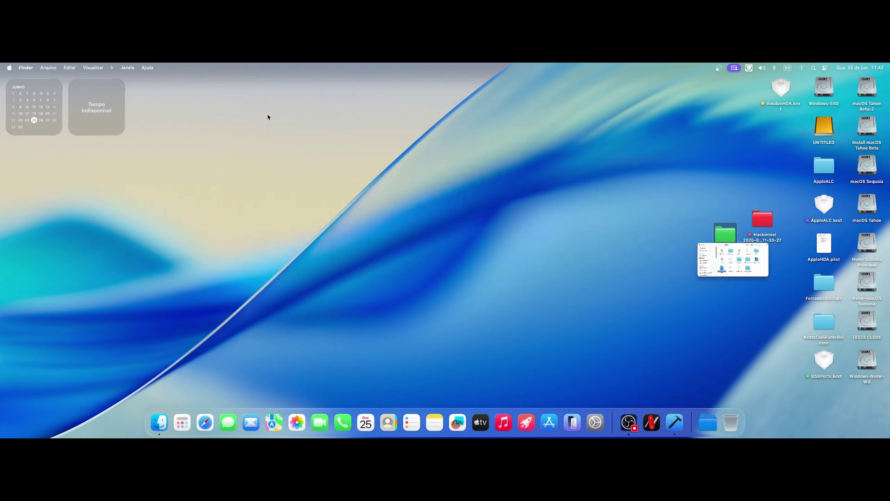
Launch MaciASL from its exported folder and examine the _SB scopes in the System DSDT.
{"action": "double_click", "coordinate": [719, 235]}
{"action": "double_click", "coordinate": [399, 151]}
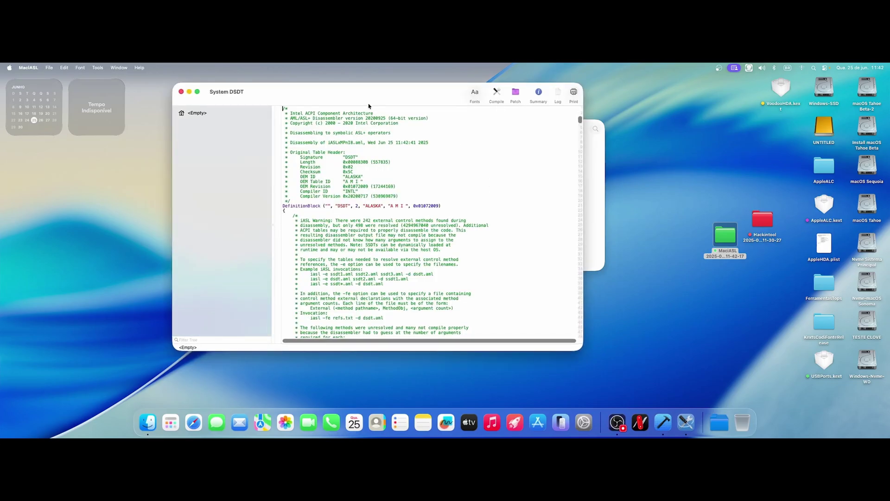
{"action": "left_click_drag", "start_coordinate": [364, 104], "coordinate": [414, 113]}
{"action": "left_click", "coordinate": [278, 223]}
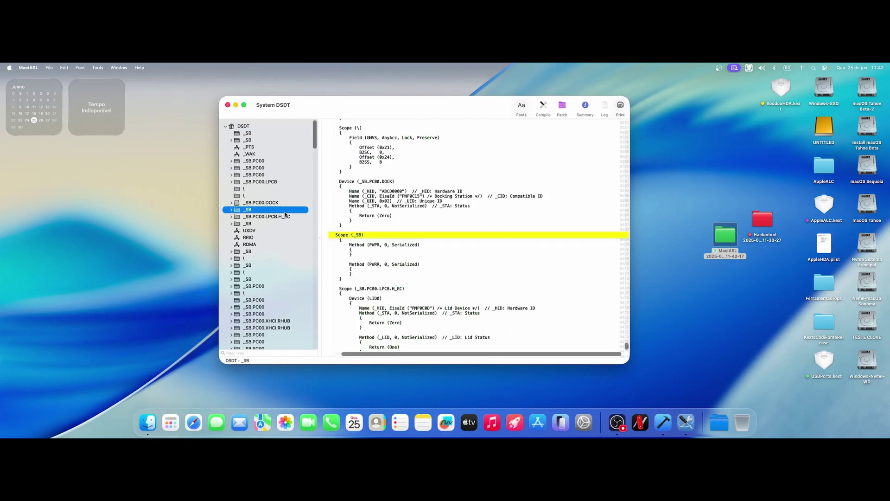
{"action": "left_click", "coordinate": [288, 280]}
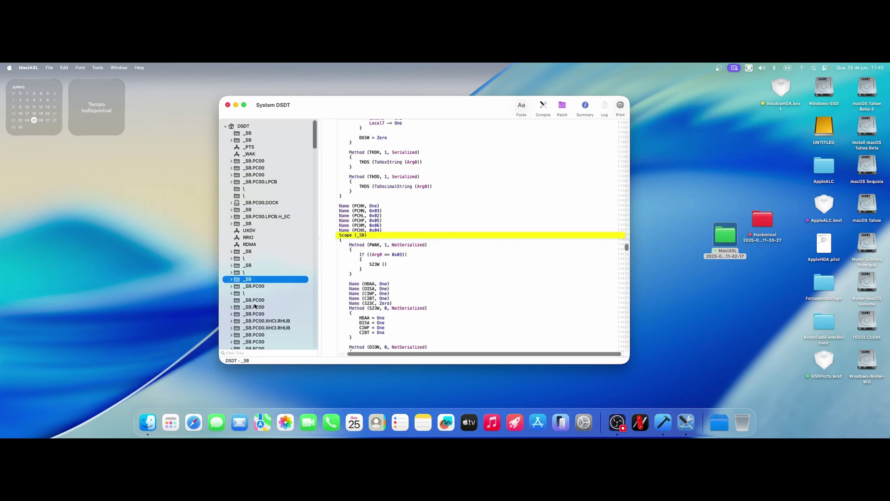
{"action": "scroll", "coordinate": [295, 243], "scroll_direction": "down", "scroll_amount": 5}
{"action": "scroll", "coordinate": [434, 264], "scroll_direction": "down", "scroll_amount": 10}
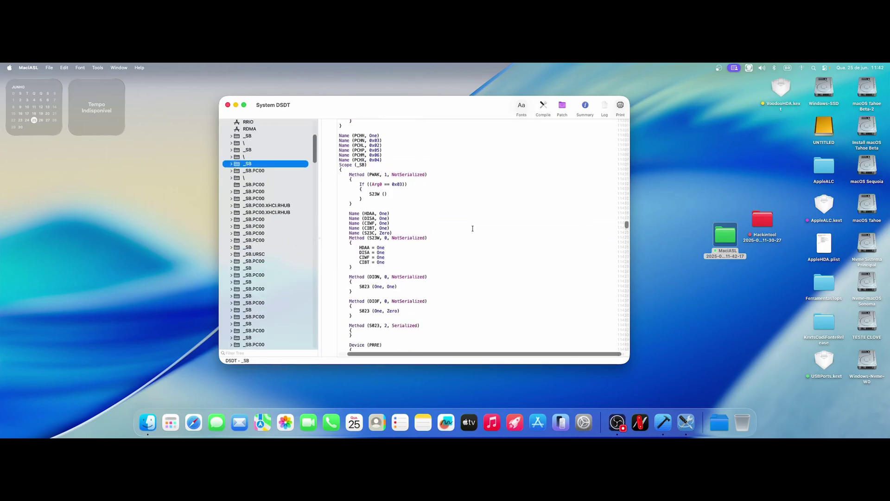
{"action": "scroll", "coordinate": [485, 228], "scroll_direction": "up", "scroll_amount": 12}
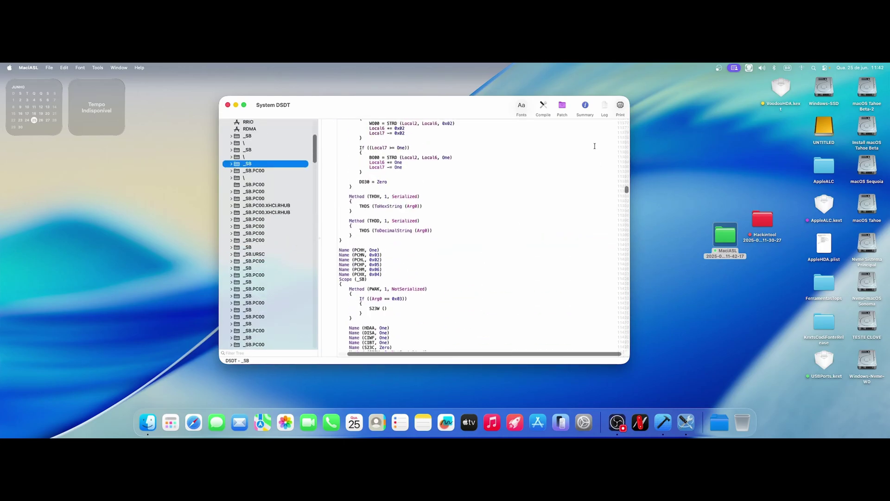
Compile the System DSDT to check the compiler summary, and close the summary and the DSDT window.
{"action": "left_click", "coordinate": [545, 107]}
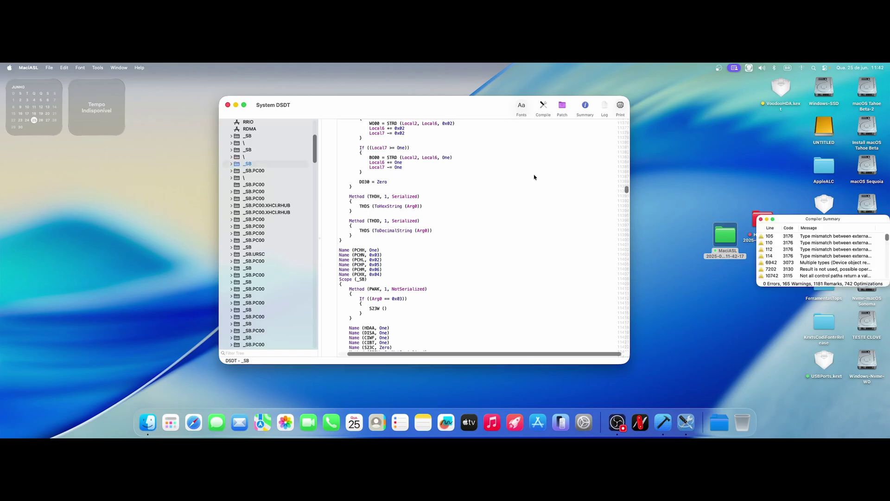
{"action": "left_click_drag", "start_coordinate": [815, 221], "coordinate": [480, 171]}
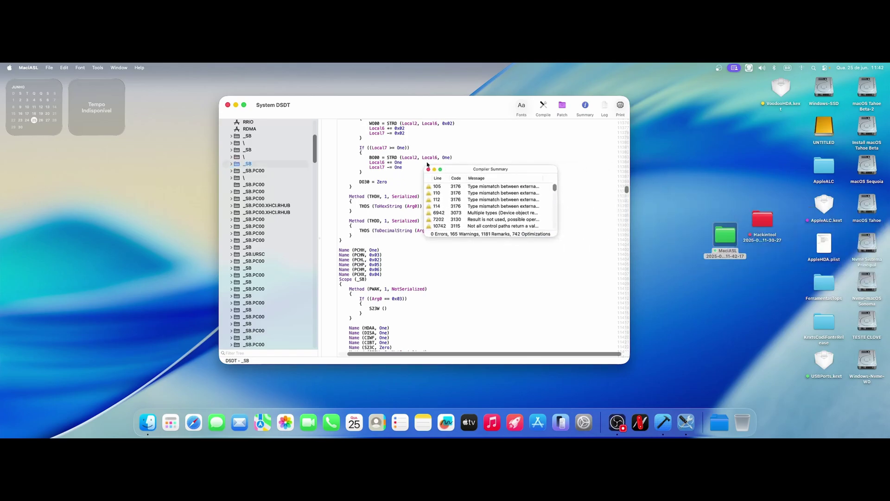
{"action": "left_click", "coordinate": [387, 148]}
{"action": "left_click_drag", "start_coordinate": [259, 118], "coordinate": [275, 111]}
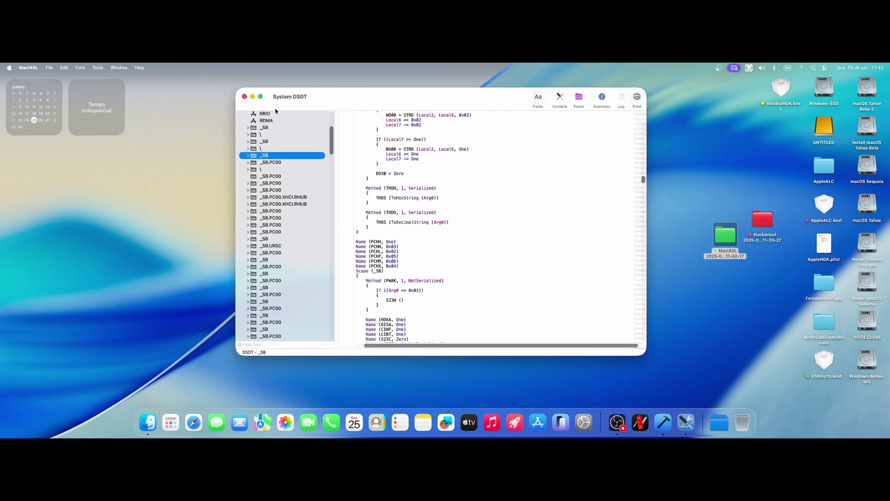
{"action": "left_click", "coordinate": [245, 97]}
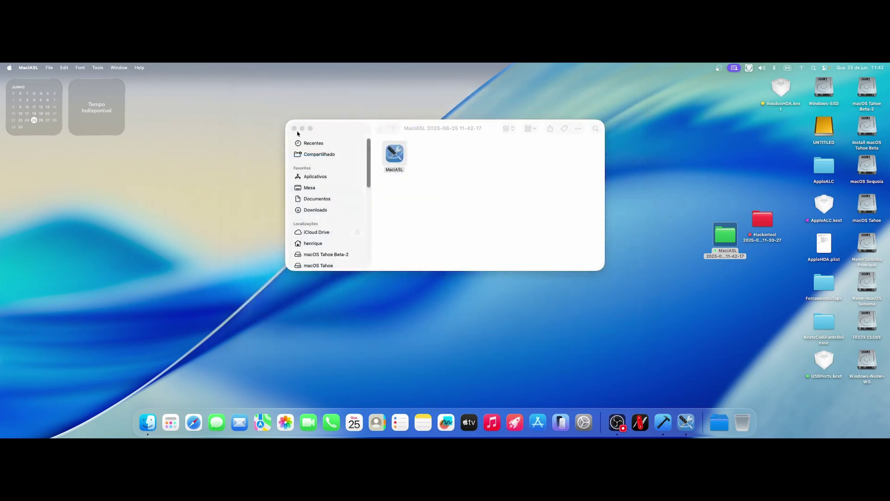
Move the exported Hackintool folder next to the MaciASL folder on the desktop and launch Hackintool from it.
{"action": "left_click_drag", "start_coordinate": [766, 218], "coordinate": [692, 239]}
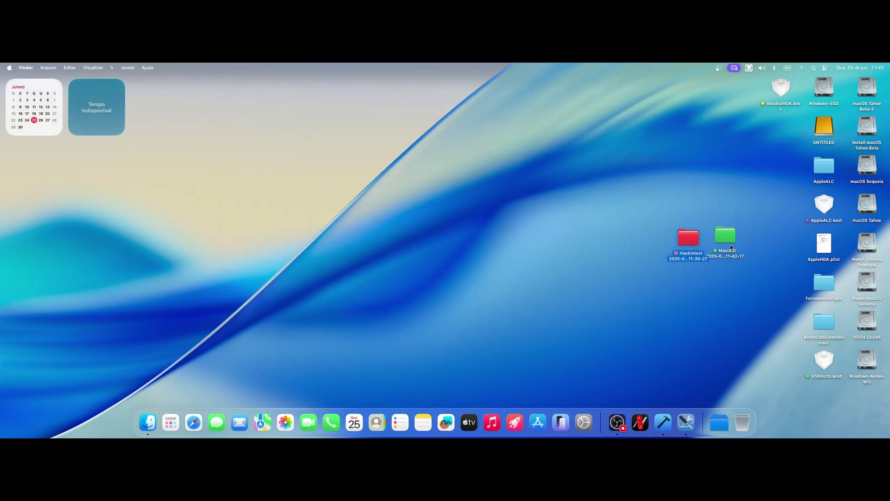
{"action": "double_click", "coordinate": [687, 242]}
{"action": "left_click_drag", "start_coordinate": [673, 240], "coordinate": [367, 169]}
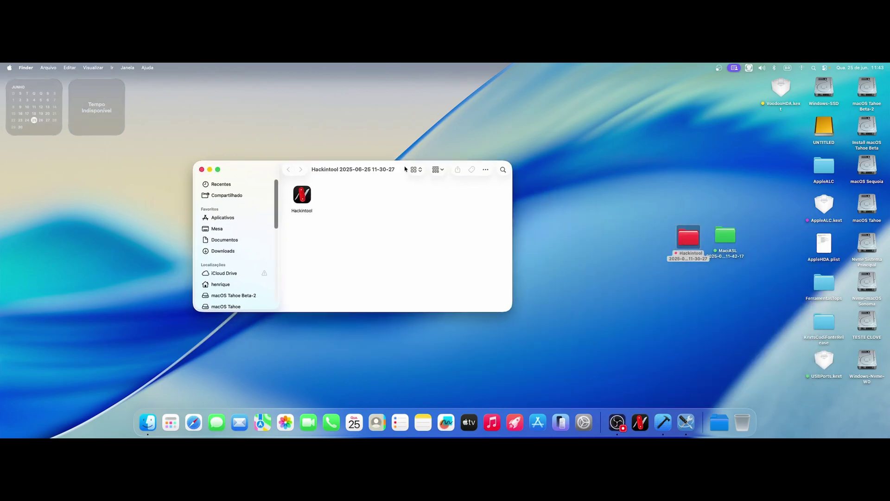
{"action": "double_click", "coordinate": [303, 195]}
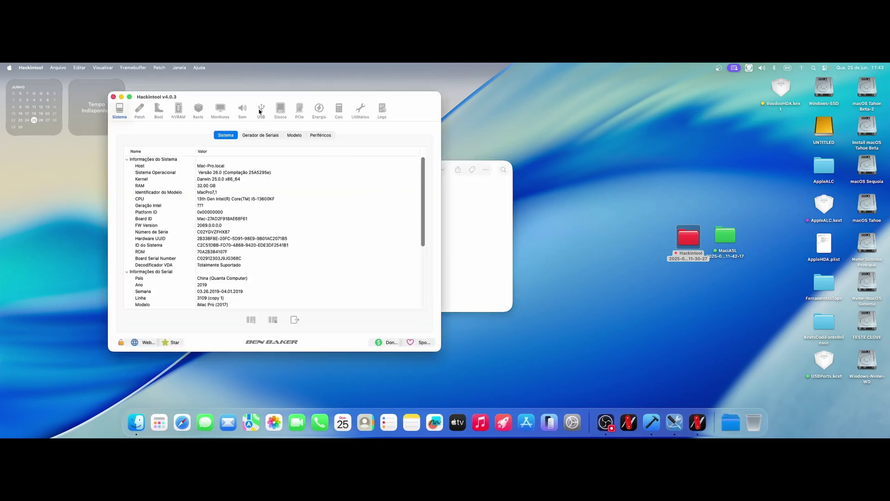
Clear and refresh the USB port list in Hackintool to check the ports, and close the app and its folder.
{"action": "left_click", "coordinate": [262, 110]}
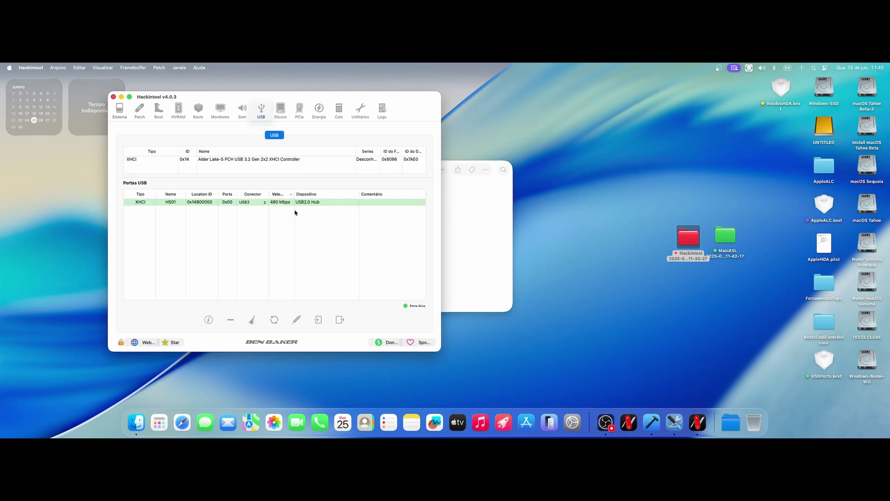
{"action": "left_click", "coordinate": [252, 319]}
{"action": "left_click", "coordinate": [274, 320]}
{"action": "left_click_drag", "start_coordinate": [417, 113], "coordinate": [441, 117]}
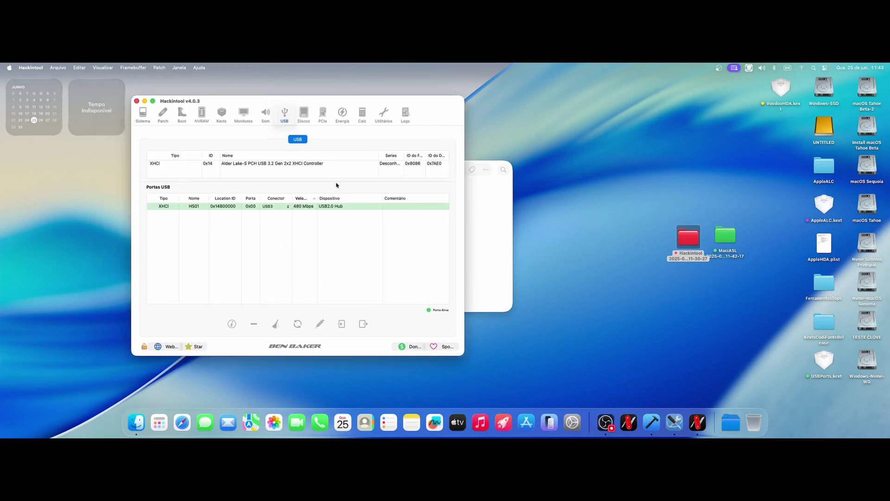
{"action": "left_click", "coordinate": [137, 101]}
{"action": "left_click", "coordinate": [381, 242]}
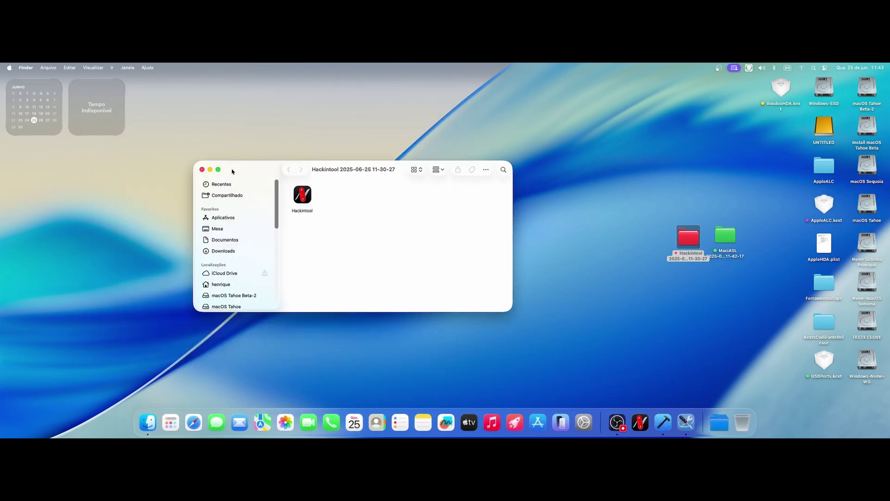
{"action": "left_click", "coordinate": [202, 169]}
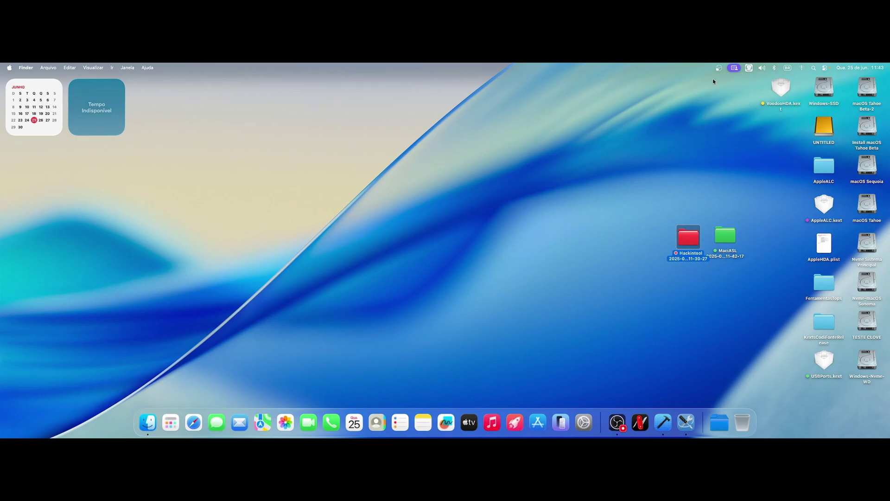
Run USBMapInjectorEdit.py from the USBMap folder inside FerramentasTops and enlarge its Terminal window.
{"action": "left_click_drag", "start_coordinate": [688, 242], "coordinate": [686, 240]}
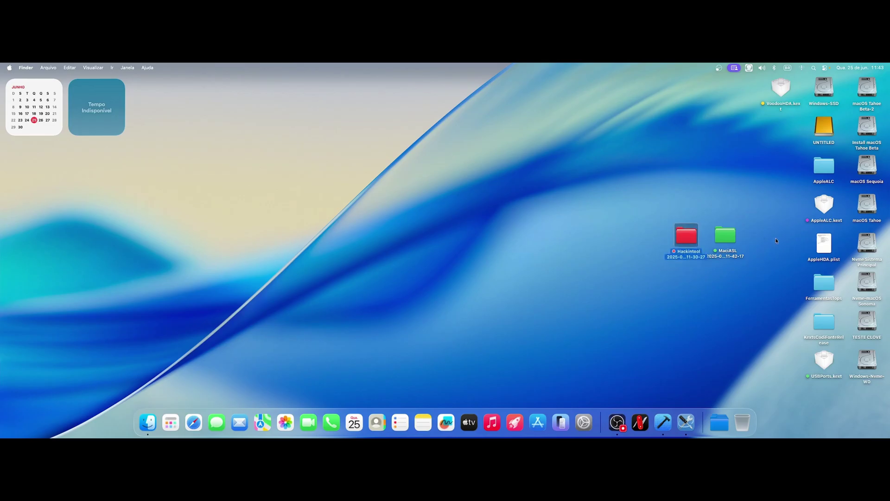
{"action": "double_click", "coordinate": [824, 282]}
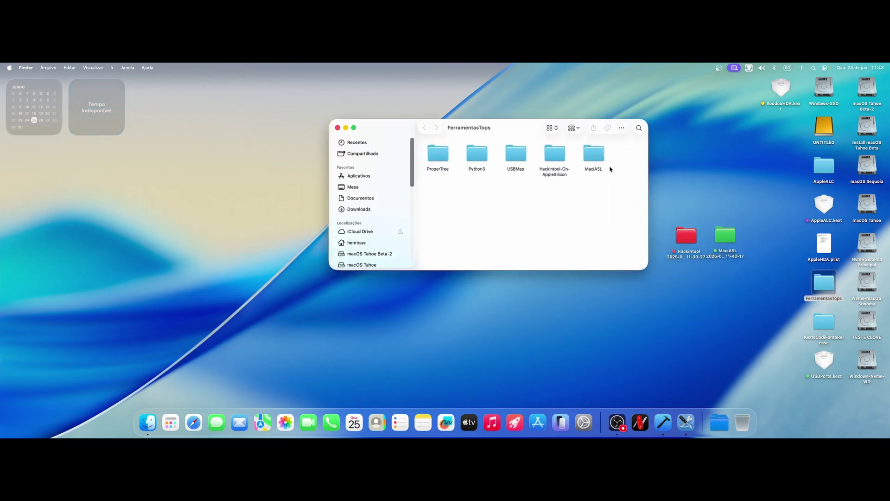
{"action": "double_click", "coordinate": [515, 152]}
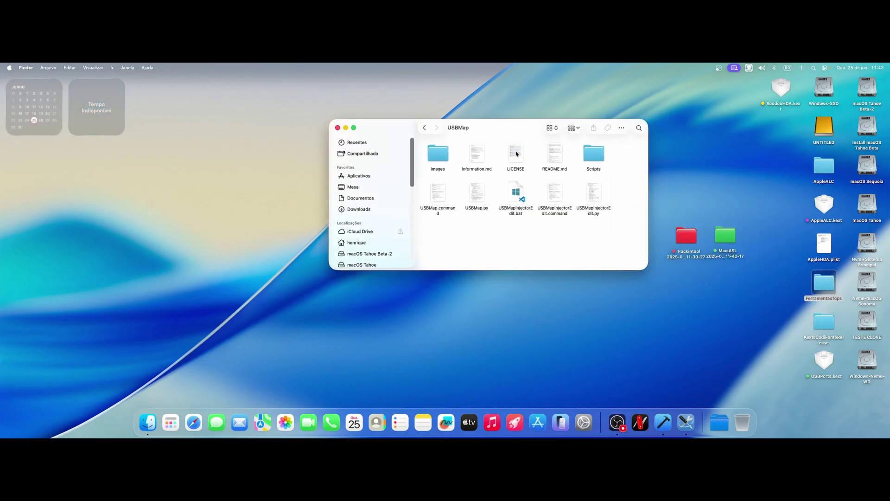
{"action": "left_click_drag", "start_coordinate": [509, 131], "coordinate": [365, 140]}
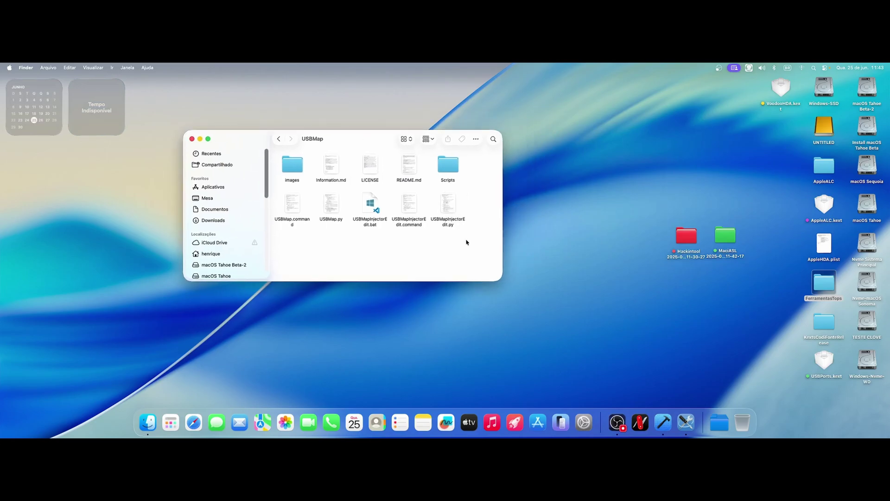
{"action": "double_click", "coordinate": [446, 210]}
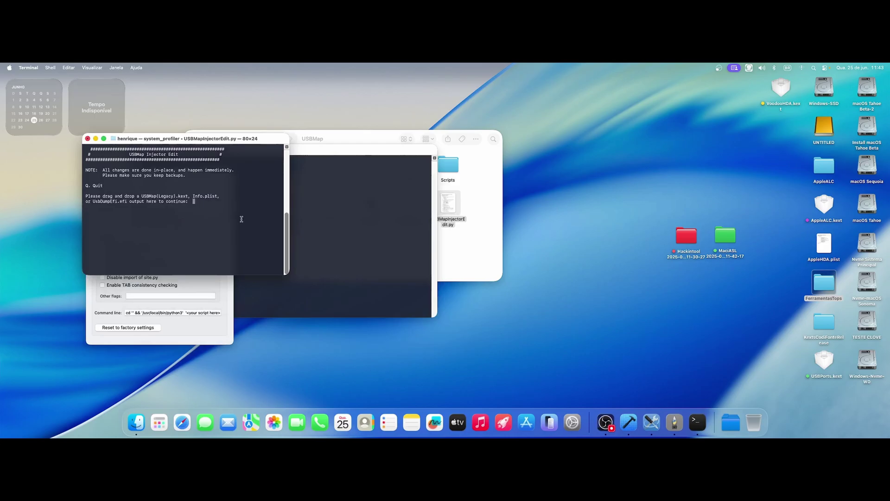
{"action": "left_click_drag", "start_coordinate": [289, 275], "coordinate": [369, 312]}
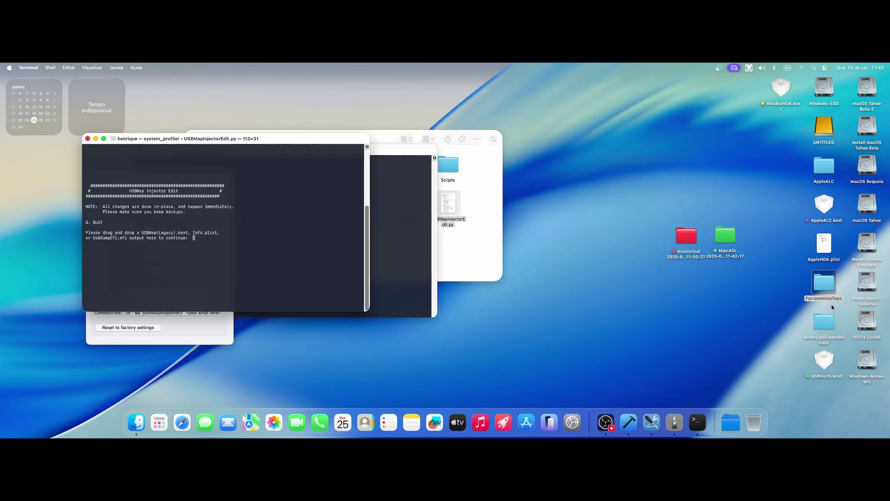
Move USBPorts.kext to a free area of the desktop and bring the USBMap Injector Edit Terminal window back to the front.
{"action": "left_click_drag", "start_coordinate": [828, 357], "coordinate": [729, 123]}
{"action": "left_click", "coordinate": [667, 168]}
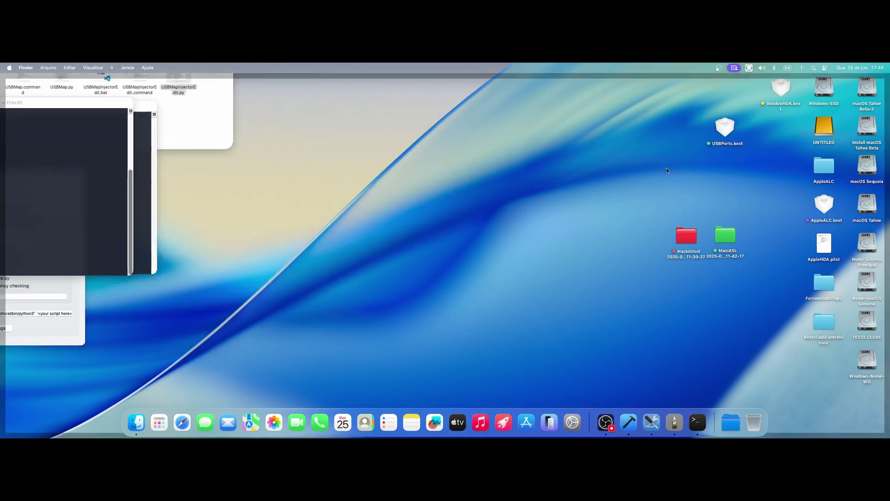
{"action": "left_click", "coordinate": [521, 143]}
{"action": "left_click", "coordinate": [402, 143]}
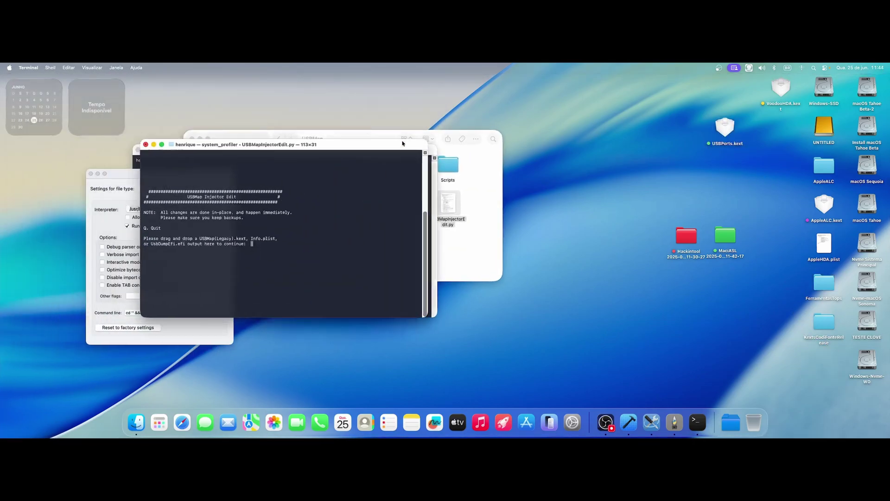
Copy USBMap.kext from the EFI/OC/Kexts folder of the UNTITLED drive to a free area of the desktop and close the folder.
{"action": "left_click_drag", "start_coordinate": [402, 143], "coordinate": [427, 124]}
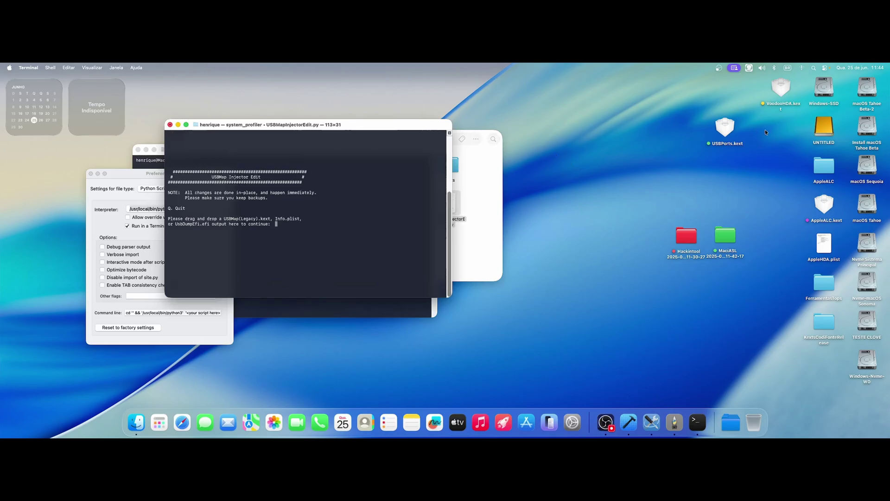
{"action": "double_click", "coordinate": [822, 130]}
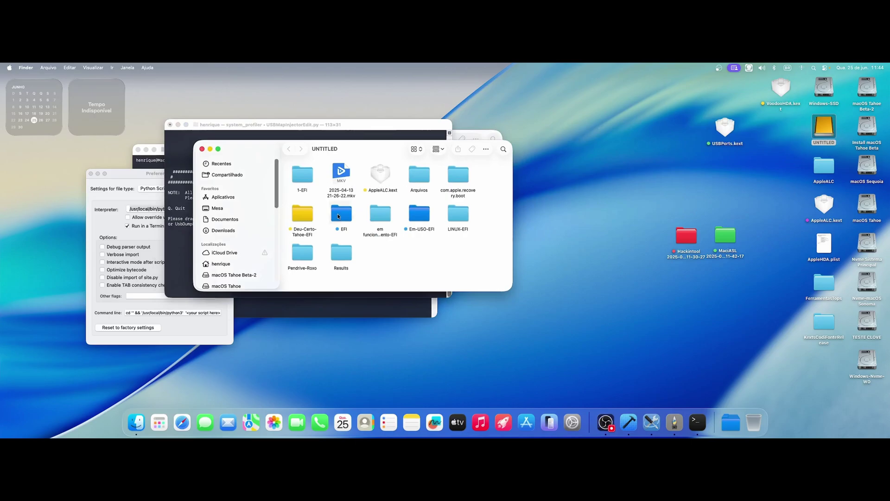
{"action": "double_click", "coordinate": [338, 214]}
{"action": "double_click", "coordinate": [334, 173]}
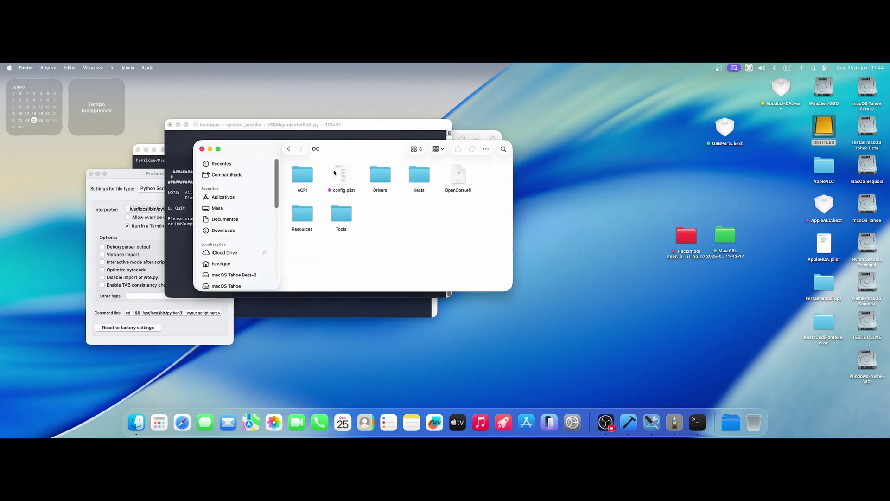
{"action": "double_click", "coordinate": [420, 185]}
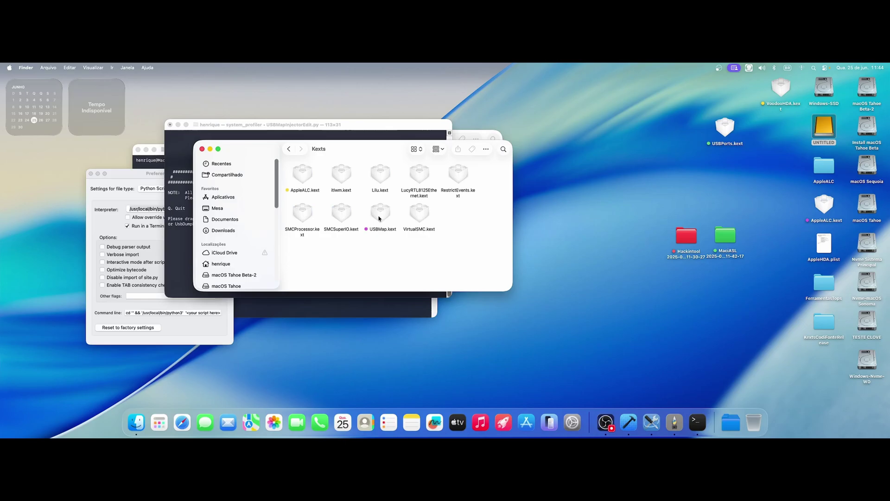
{"action": "left_click_drag", "start_coordinate": [379, 218], "coordinate": [590, 185]}
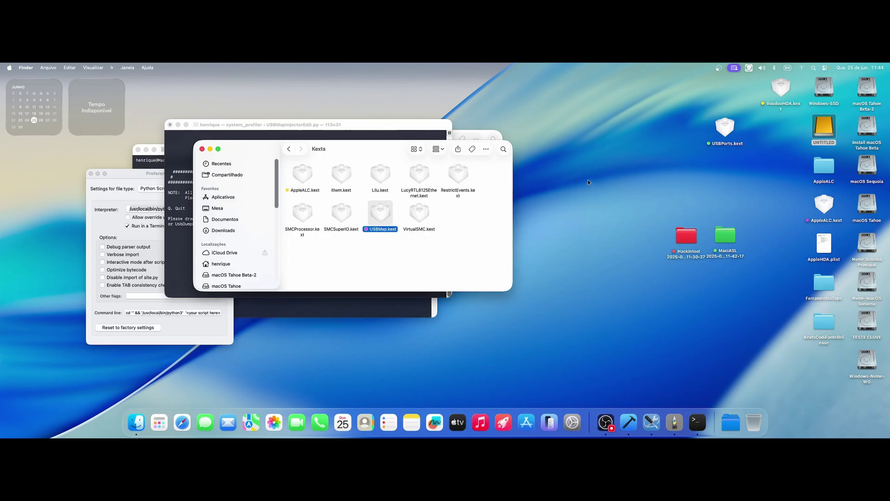
{"action": "left_click", "coordinate": [201, 149]}
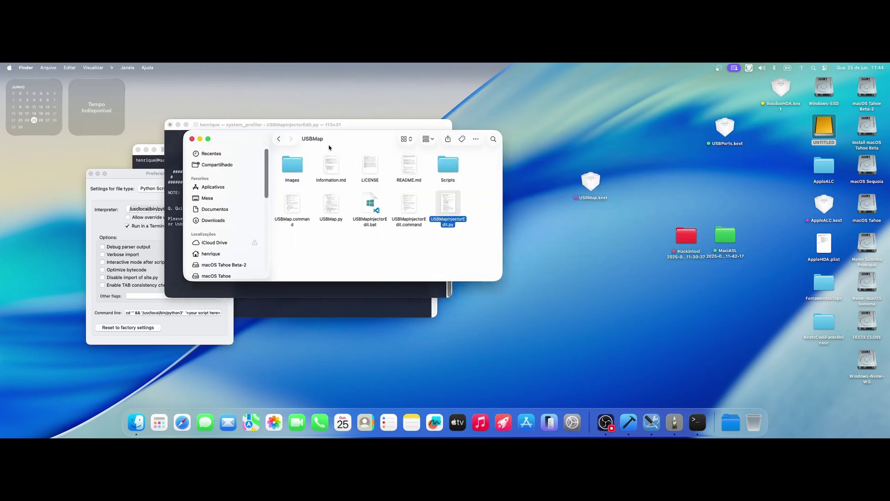
Move the USBMap folder window out of the way and bring the USBMap Injector Edit Terminal window to the front.
{"action": "left_click_drag", "start_coordinate": [330, 148], "coordinate": [397, 141]}
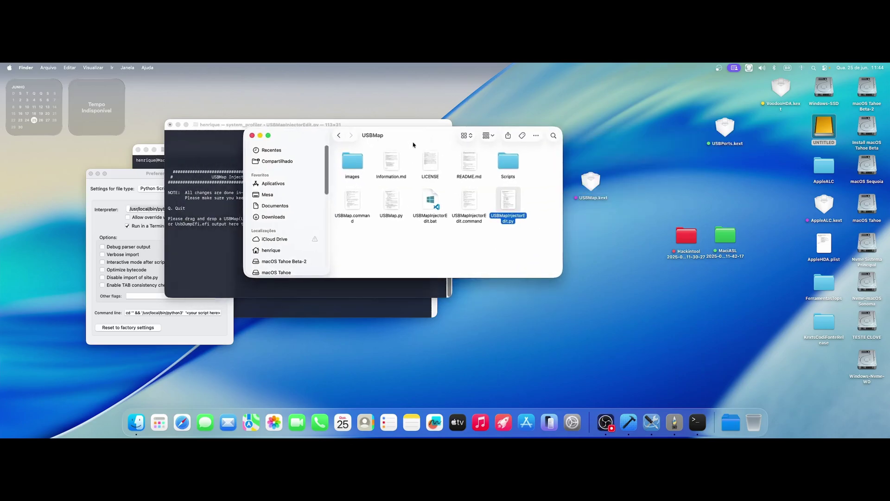
{"action": "left_click_drag", "start_coordinate": [407, 139], "coordinate": [338, 172]}
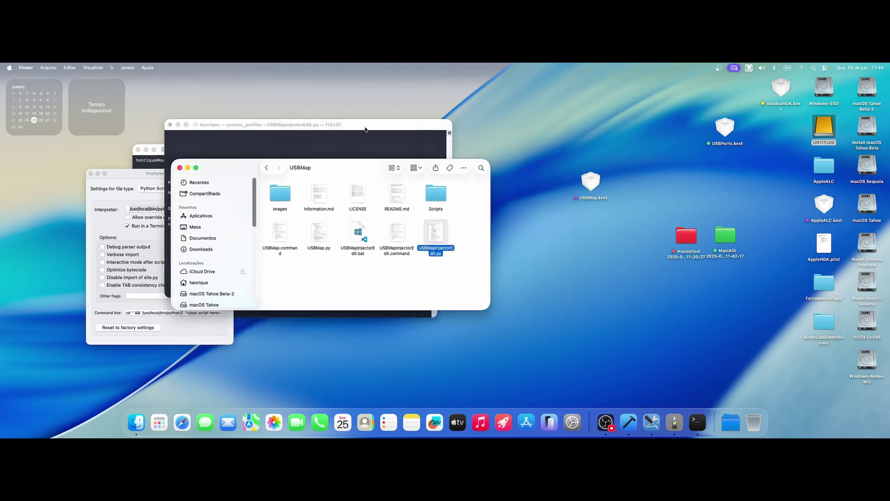
{"action": "left_click_drag", "start_coordinate": [366, 130], "coordinate": [322, 120]}
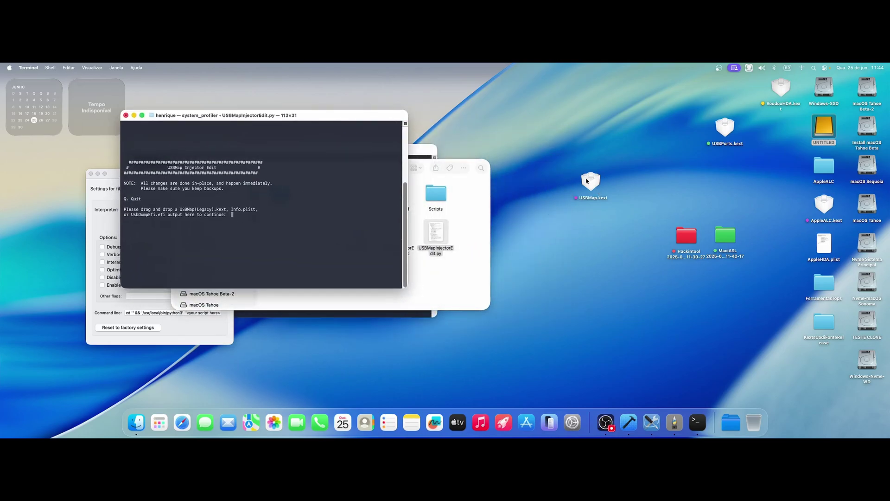
Show the package contents of the desktop's USBMap.kext and open Info.plist from its Contents folder.
{"action": "right_click", "coordinate": [596, 187]}
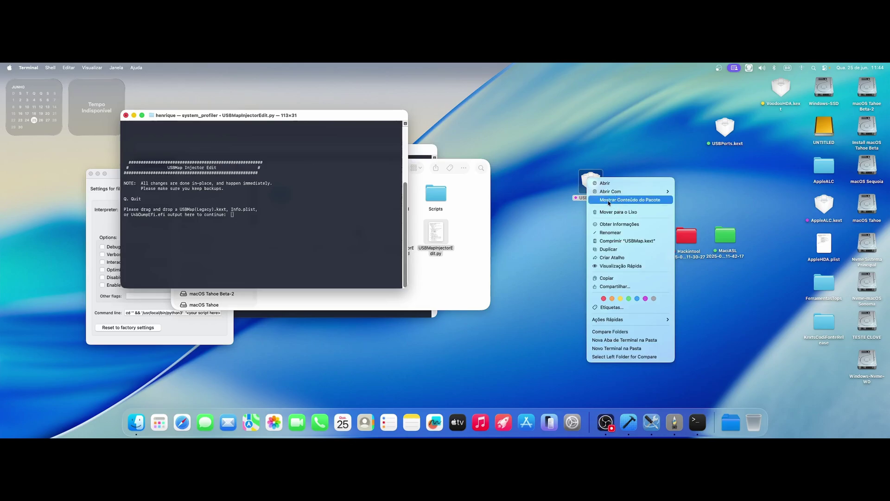
{"action": "left_click", "coordinate": [609, 203]}
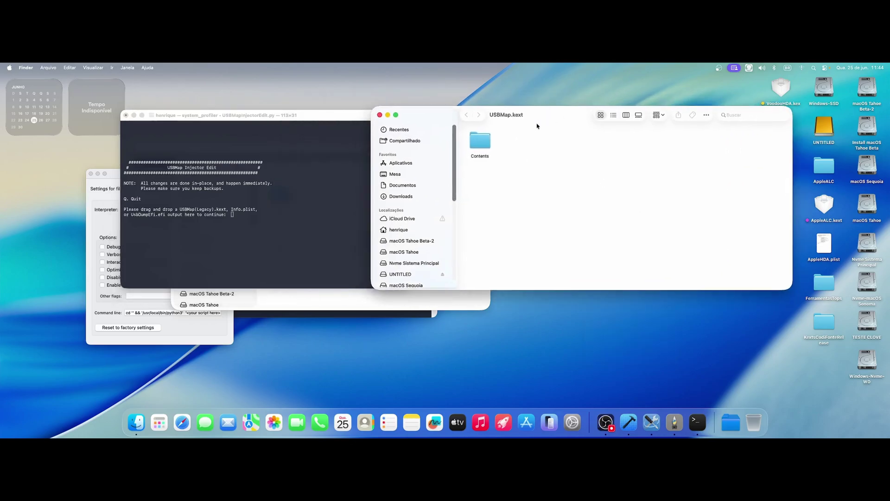
{"action": "double_click", "coordinate": [482, 142]}
{"action": "left_click_drag", "start_coordinate": [526, 115], "coordinate": [536, 105]}
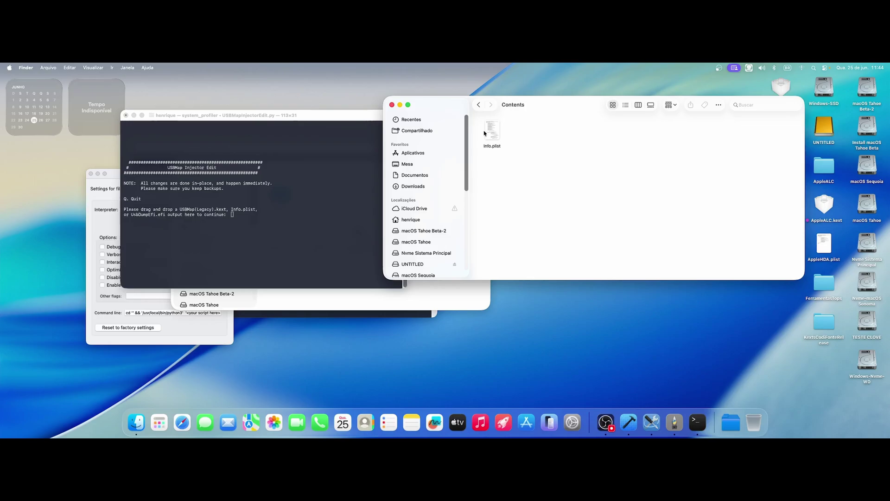
{"action": "double_click", "coordinate": [492, 132]}
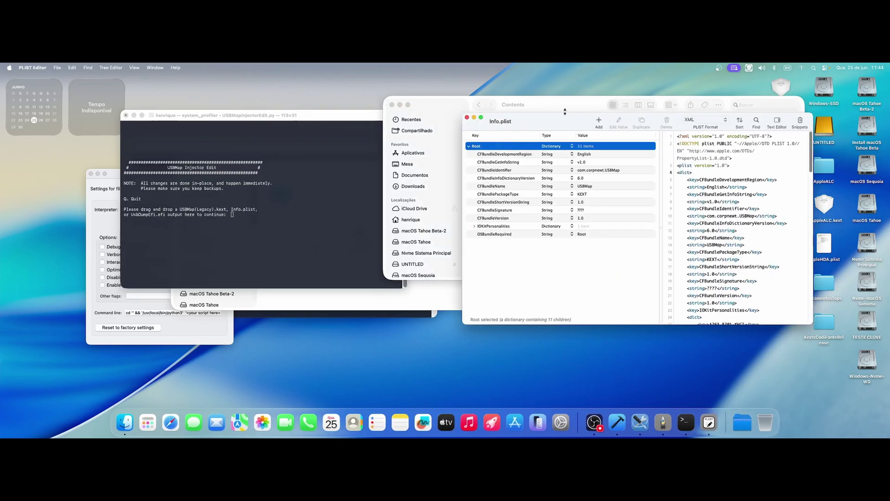
{"action": "left_click_drag", "start_coordinate": [553, 125], "coordinate": [500, 118]}
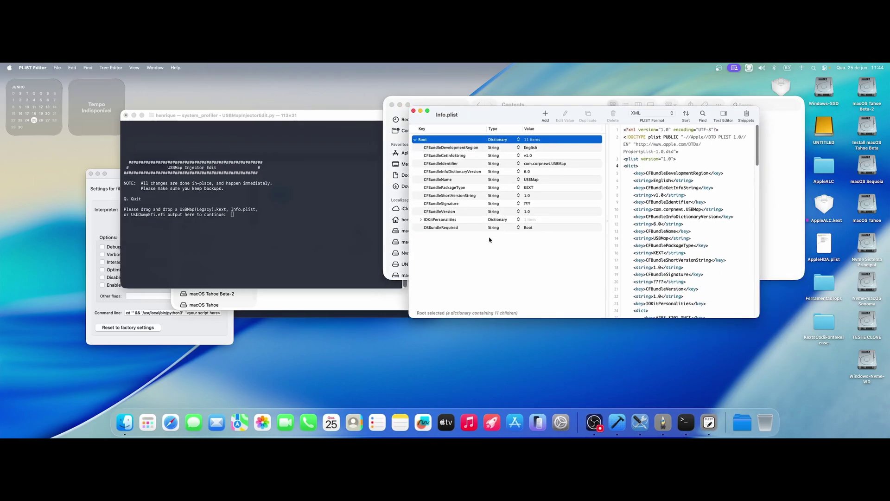
Examine the A263,8201-XHCI entry under IOKitPersonalities, including its merge properties and ports, and close Info.plist.
{"action": "left_click", "coordinate": [420, 219]}
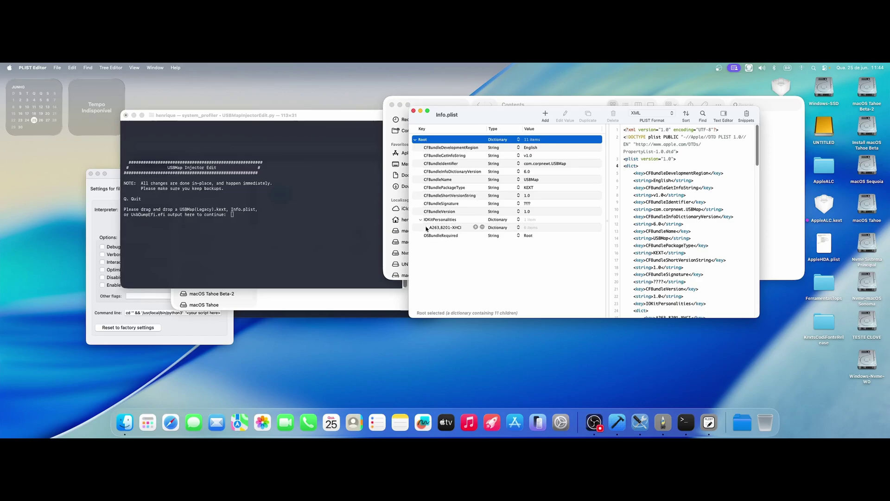
{"action": "left_click", "coordinate": [426, 228]}
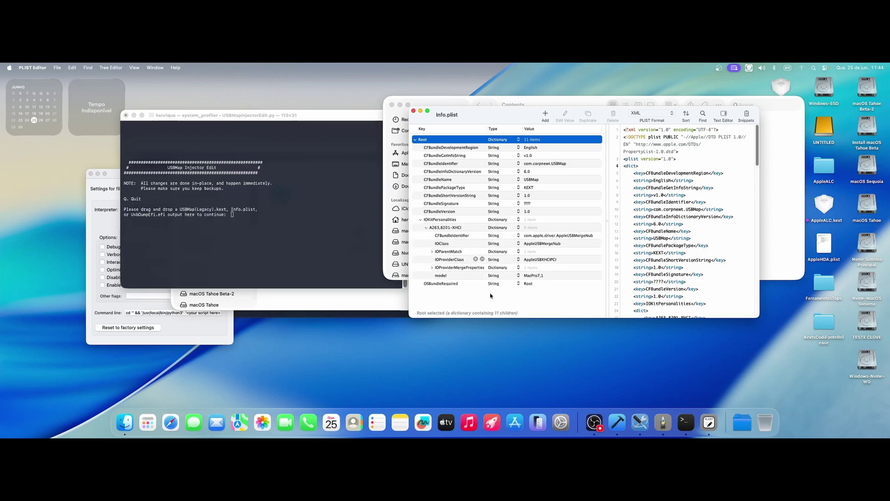
{"action": "left_click", "coordinate": [432, 267]}
{"action": "left_click", "coordinate": [438, 292]}
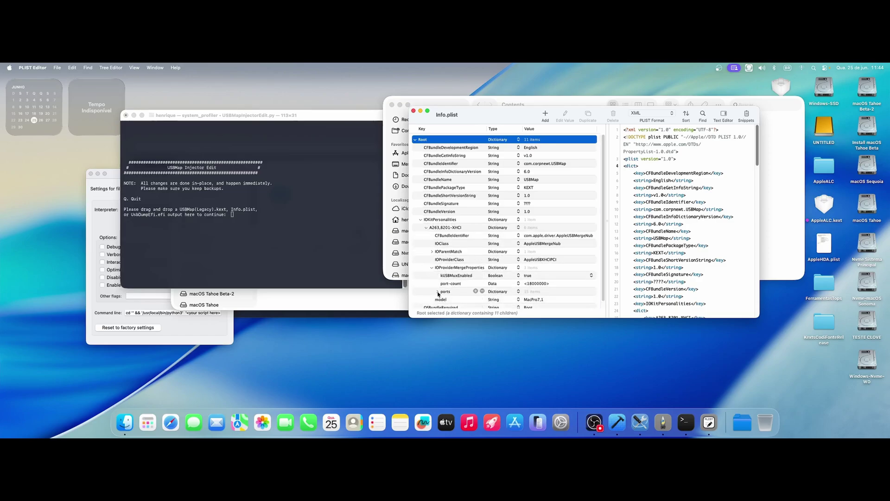
{"action": "left_click", "coordinate": [441, 228]}
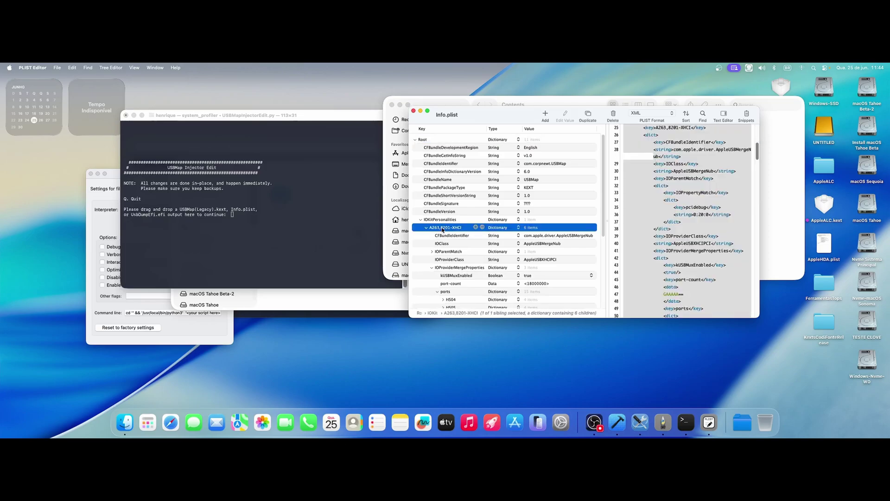
{"action": "left_click", "coordinate": [442, 228]}
{"action": "left_click", "coordinate": [462, 228]}
{"action": "scroll", "coordinate": [456, 220], "scroll_direction": "down", "scroll_amount": 5}
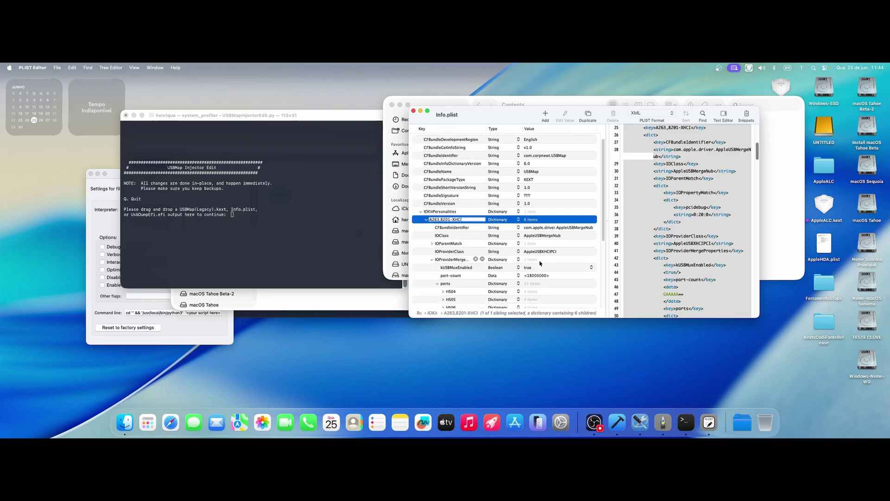
{"action": "left_click", "coordinate": [414, 111]}
{"action": "left_click", "coordinate": [543, 139]}
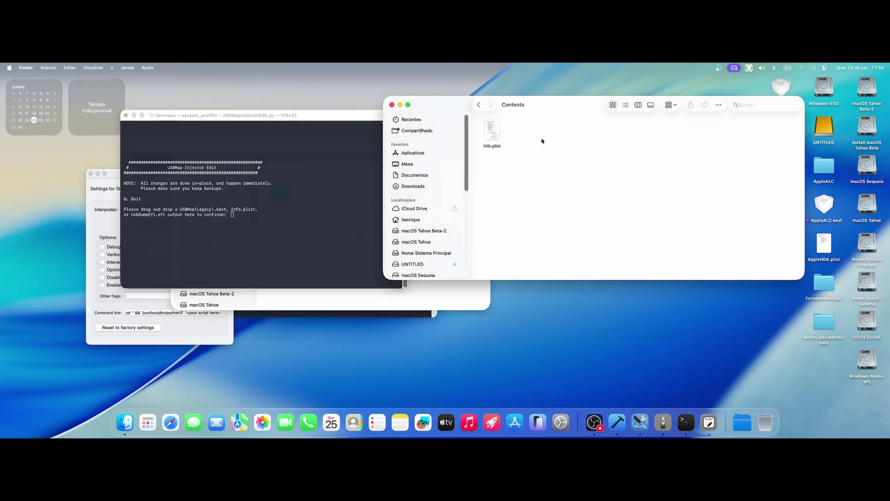
Close the USBMap.kext package window and load the desktop's USBMap.kext into the USBMap Injector Edit script.
{"action": "left_click", "coordinate": [476, 106]}
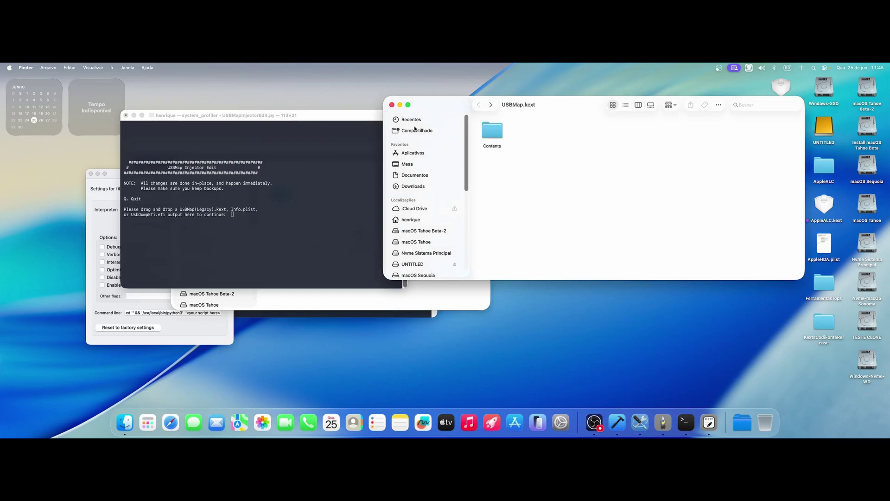
{"action": "left_click", "coordinate": [361, 186]}
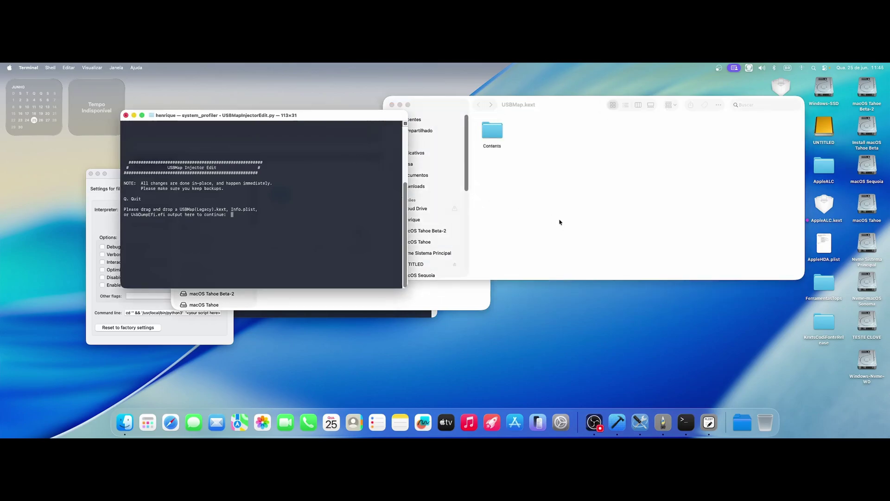
{"action": "left_click", "coordinate": [482, 114]}
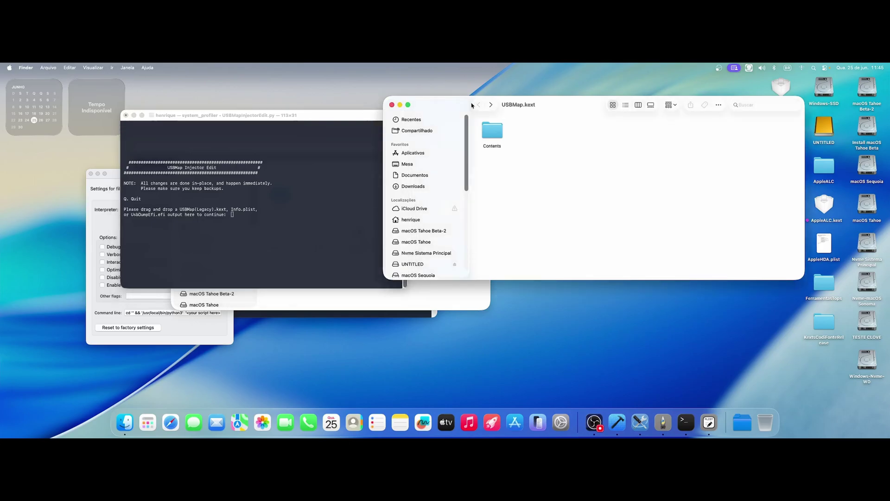
{"action": "left_click", "coordinate": [392, 105]}
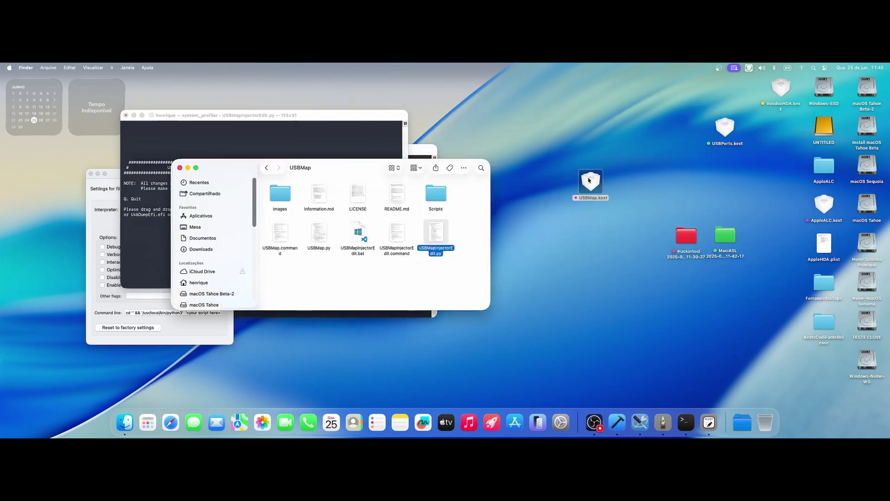
{"action": "left_click", "coordinate": [400, 139]}
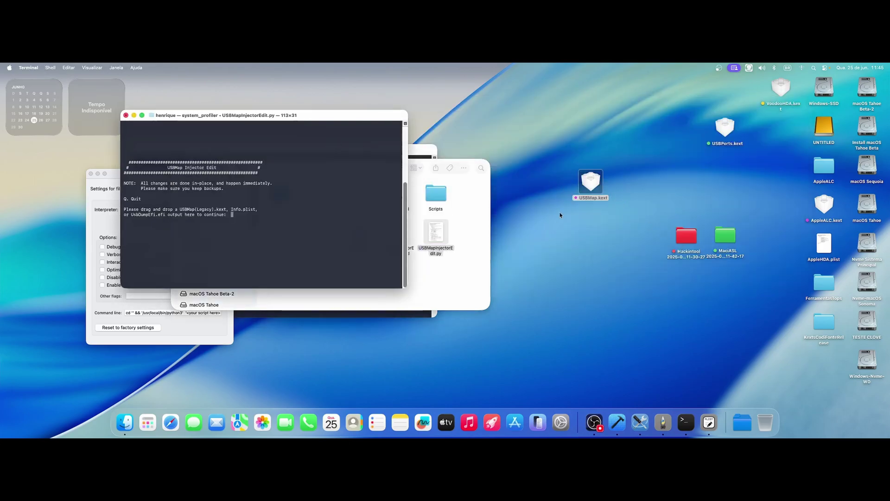
{"action": "left_click_drag", "start_coordinate": [591, 183], "coordinate": [290, 234]}
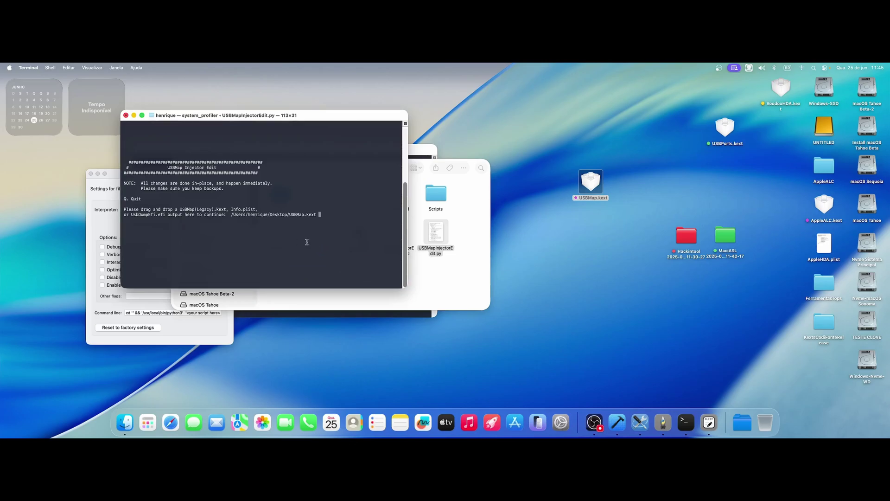
{"action": "key", "text": "Return"}
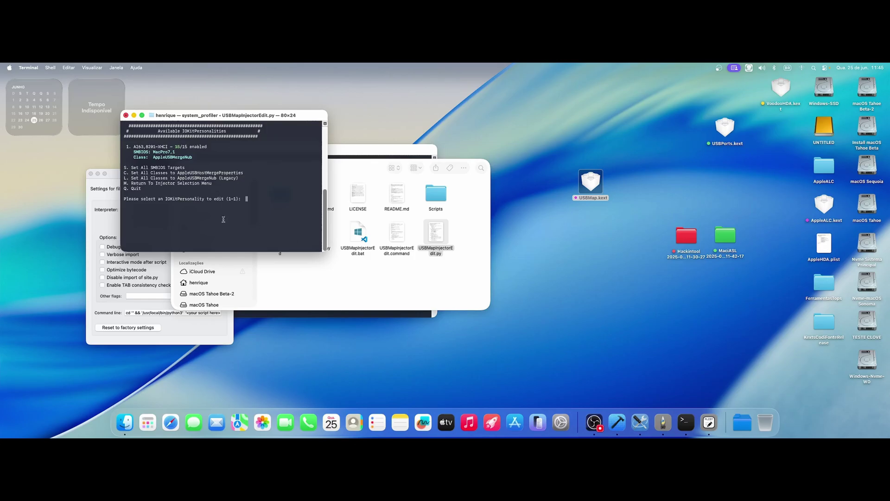
Shift the Terminal window clear of the other windows and choose the Set All SMBIOS Targets option.
{"action": "left_click_drag", "start_coordinate": [264, 118], "coordinate": [401, 117]}
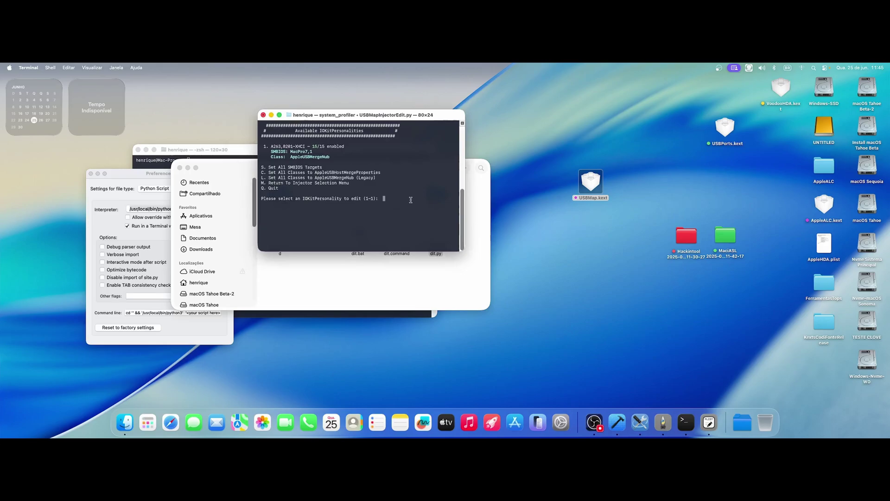
{"action": "type", "text": "s"}
{"action": "key", "text": "Return"}
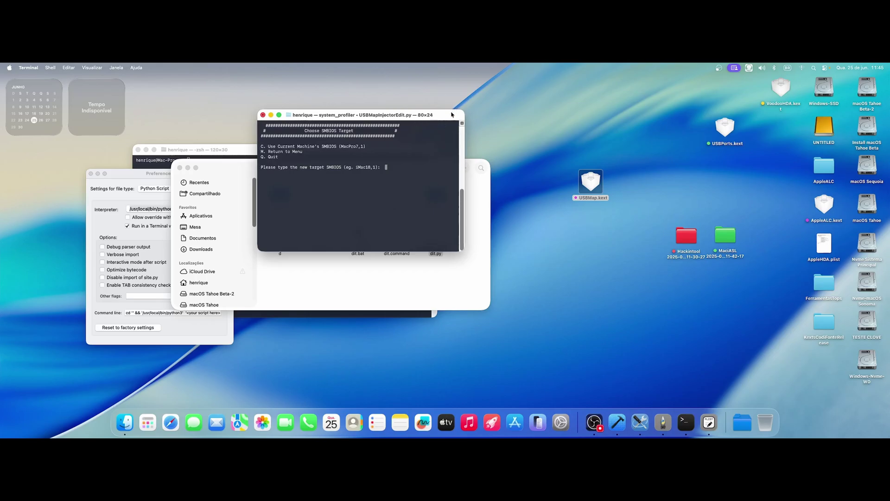
Enlarge the Terminal window showing the SMBIOS target choices to about 101×30 and reposition it over the USBMap folder.
{"action": "left_click_drag", "start_coordinate": [452, 115], "coordinate": [425, 106]}
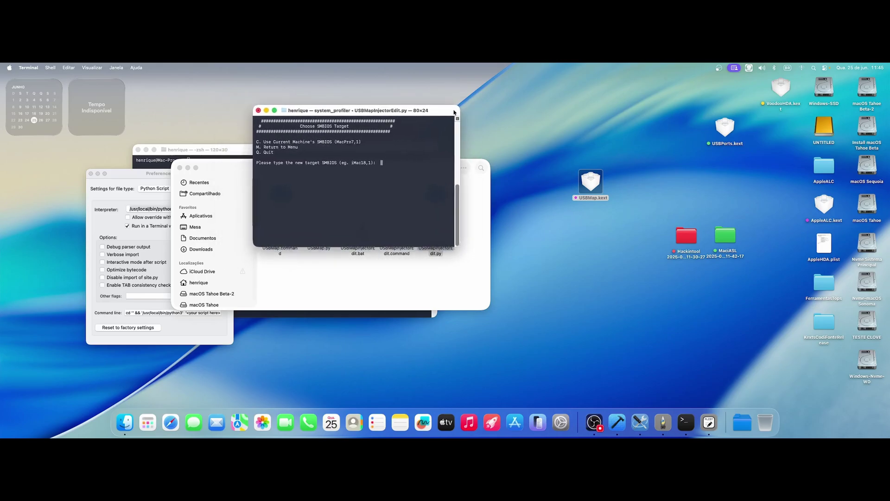
{"action": "left_click_drag", "start_coordinate": [454, 112], "coordinate": [460, 115]}
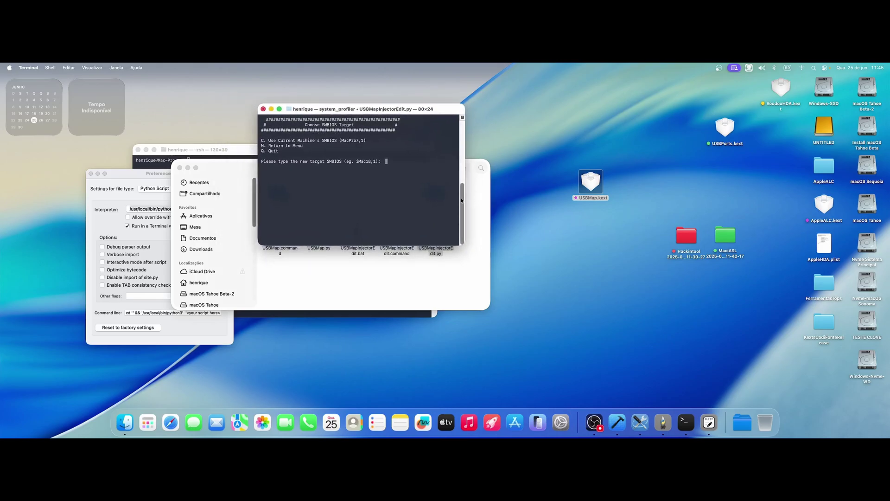
{"action": "scroll", "coordinate": [462, 201], "scroll_direction": "up", "scroll_amount": 3}
{"action": "scroll", "coordinate": [462, 200], "scroll_direction": "down", "scroll_amount": 3}
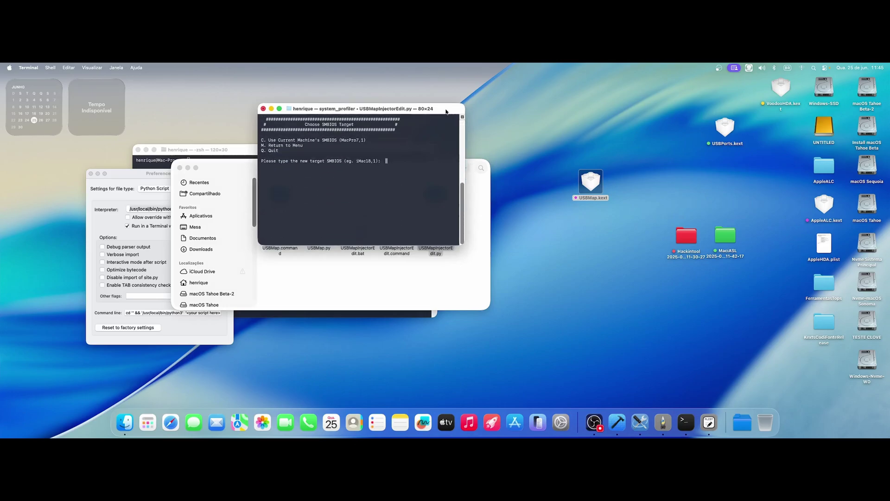
{"action": "left_click_drag", "start_coordinate": [446, 111], "coordinate": [448, 112]}
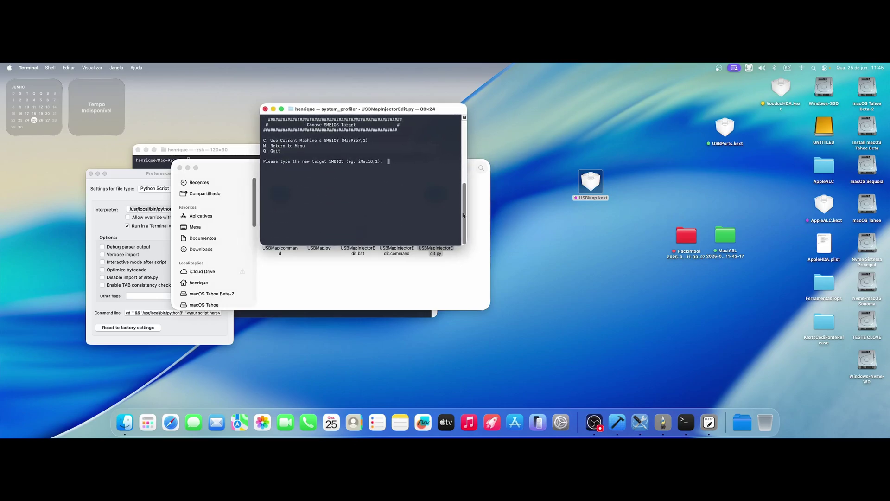
{"action": "left_click_drag", "start_coordinate": [464, 243], "coordinate": [515, 278]}
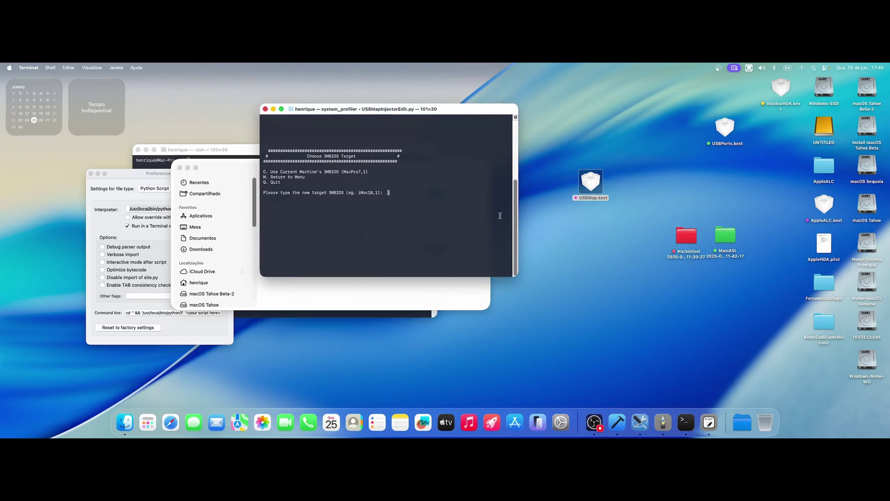
{"action": "left_click_drag", "start_coordinate": [480, 117], "coordinate": [450, 116]}
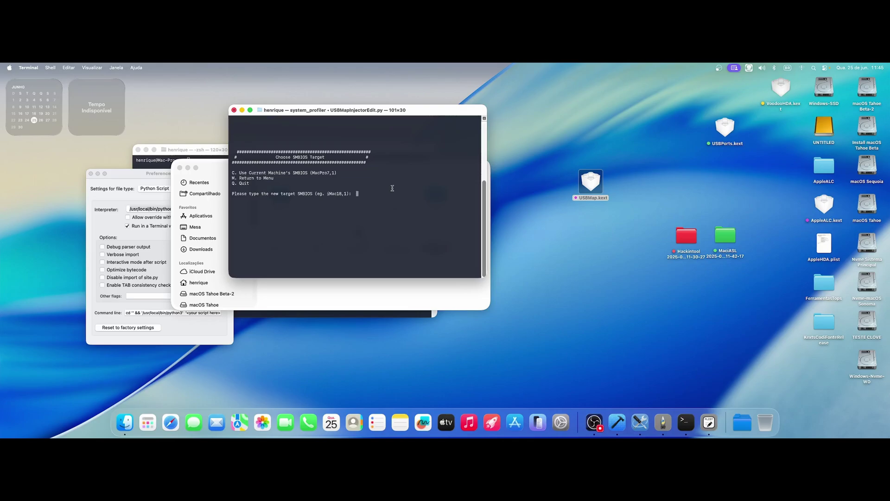
Set all SMBIOS targets to the current machine's MacPro7,1 and switch all classes to AppleUSBHostMergeProperties and back to legacy AppleUSBMergeNub.
{"action": "type", "text": "c"}
{"action": "key", "text": "Return"}
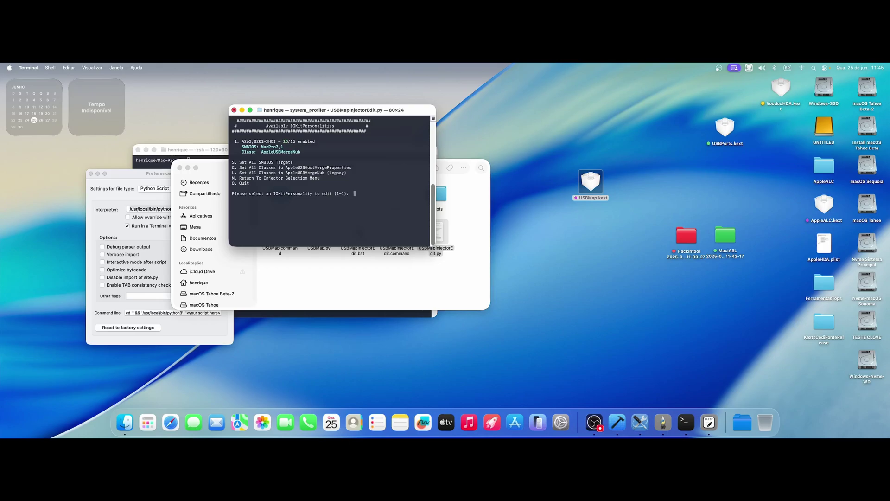
{"action": "type", "text": "c"}
{"action": "key", "text": "Return"}
{"action": "type", "text": "l"}
{"action": "key", "text": "Return"}
Show the package contents of the desktop's USBMap.kext in a narrower window and open Info.plist from its Contents folder.
{"action": "right_click", "coordinate": [587, 183]}
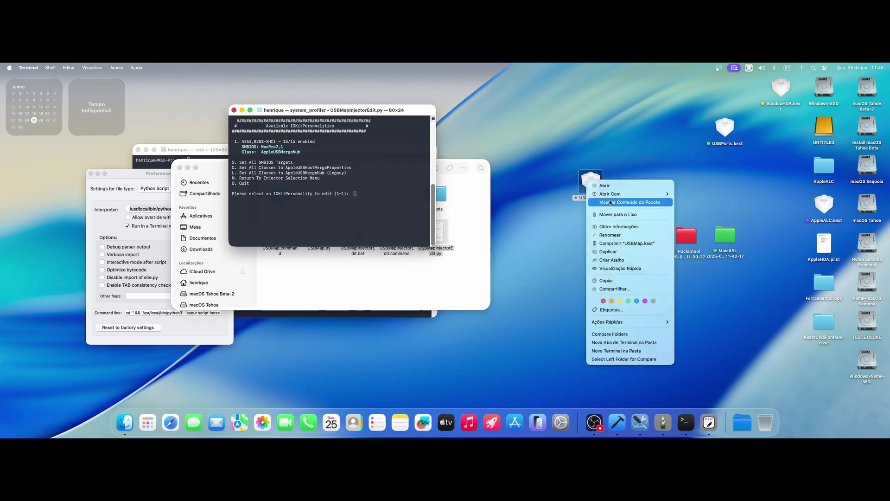
{"action": "left_click", "coordinate": [609, 200]}
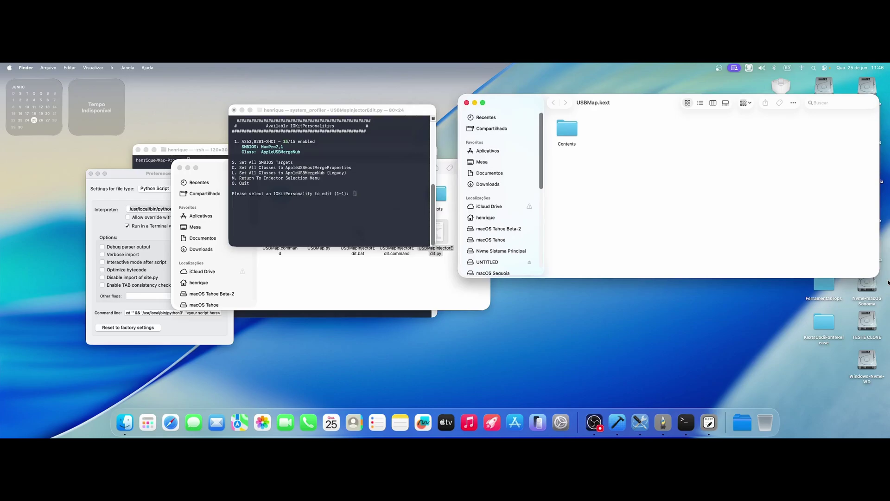
{"action": "left_click_drag", "start_coordinate": [877, 273], "coordinate": [784, 271]}
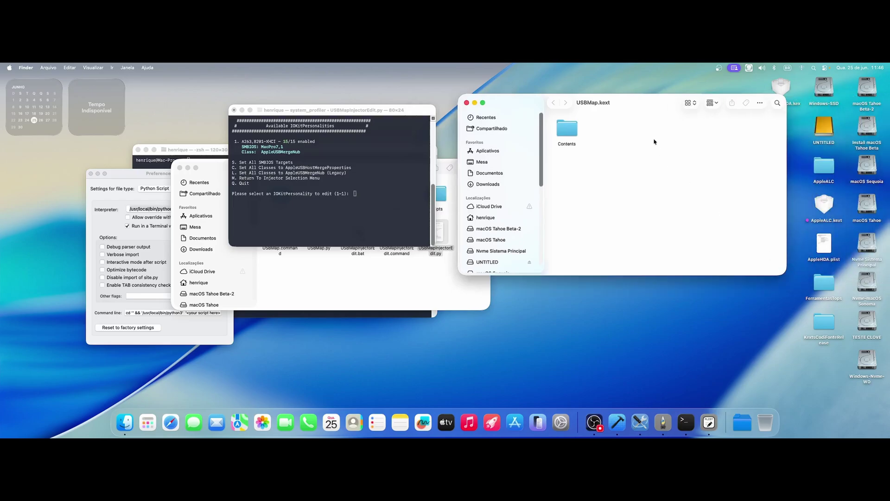
{"action": "left_click_drag", "start_coordinate": [620, 113], "coordinate": [638, 103]}
{"action": "double_click", "coordinate": [581, 125]}
{"action": "double_click", "coordinate": [584, 122]}
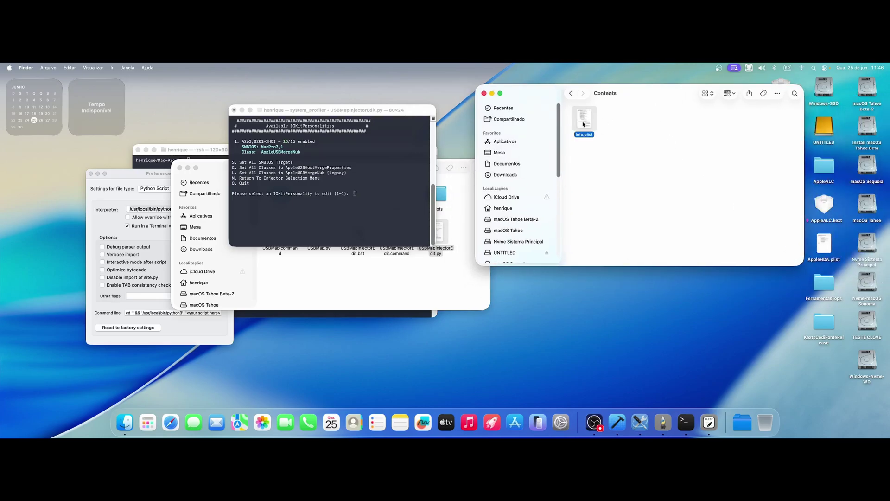
{"action": "left_click_drag", "start_coordinate": [530, 112], "coordinate": [592, 97]}
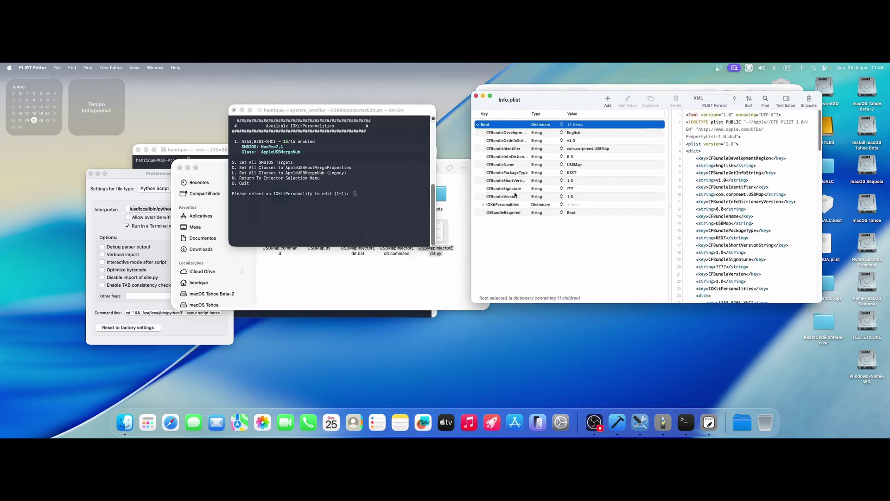
Expand IOKitPersonalities and its A263,8201-XHCI entry in Info.plist, and place the editor window clear of Terminal.
{"action": "left_click", "coordinate": [483, 204]}
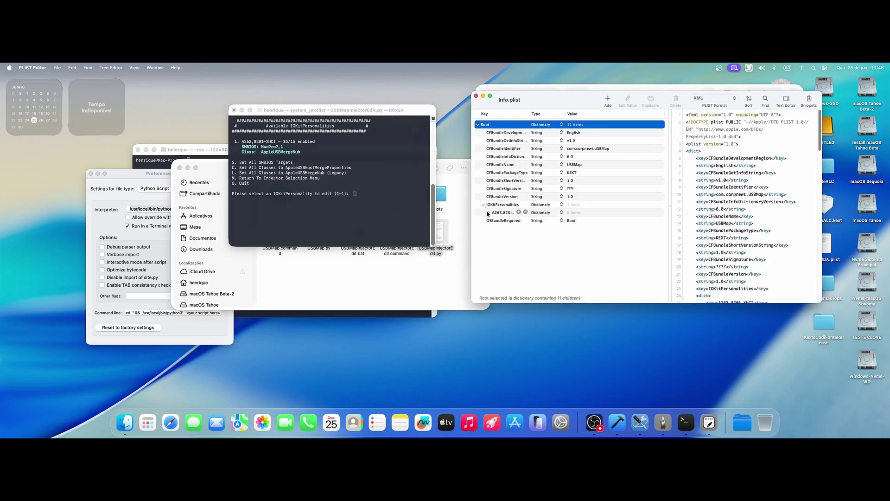
{"action": "left_click", "coordinate": [489, 212]}
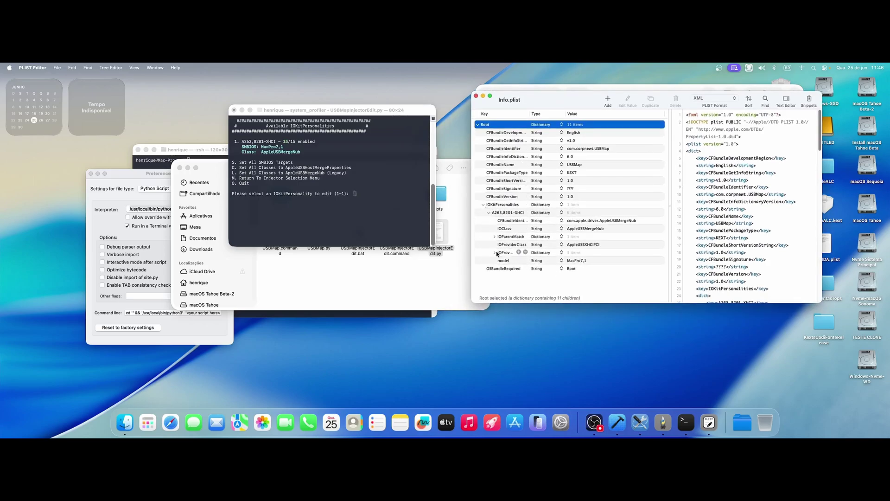
{"action": "left_click", "coordinate": [495, 252]}
{"action": "left_click", "coordinate": [494, 252]}
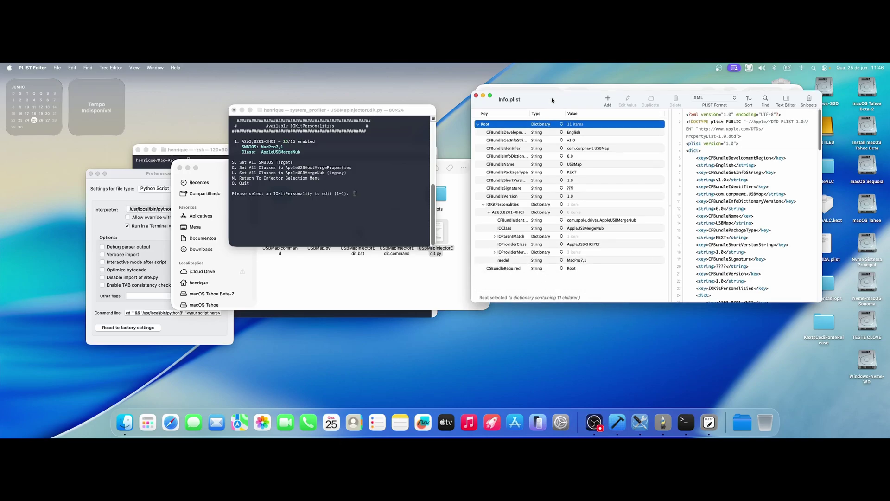
{"action": "left_click_drag", "start_coordinate": [552, 91], "coordinate": [565, 78]}
Return to the injector script in Terminal and set all SMBIOS targets to MacPro7,1 by entering the model name.
{"action": "left_click", "coordinate": [365, 195]}
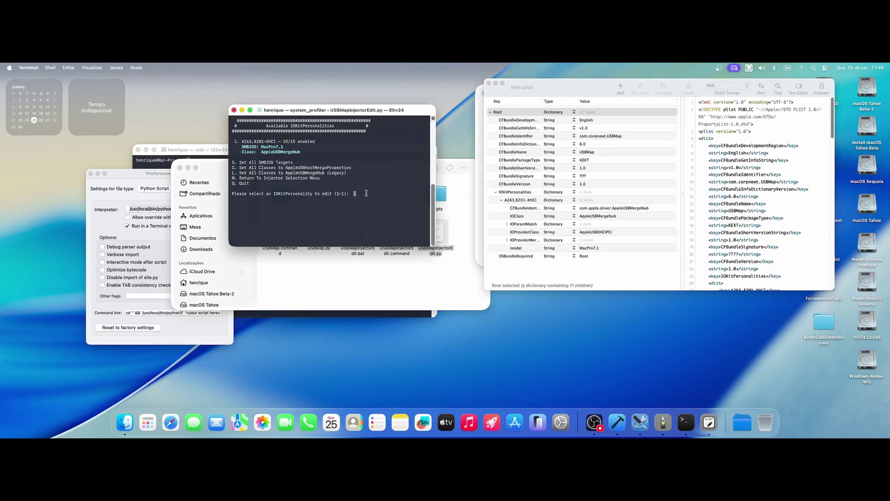
{"action": "type", "text": "s"}
{"action": "key", "text": "Return"}
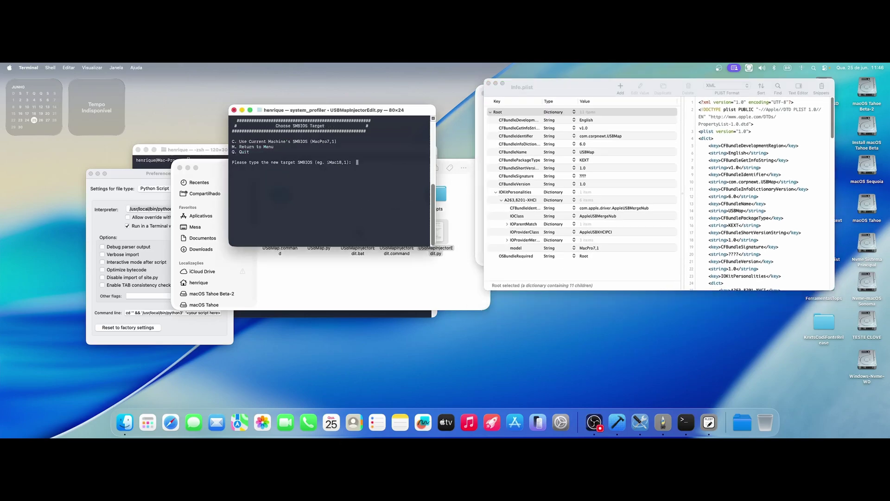
{"action": "type", "text": "MacPro7,1"}
{"action": "key", "text": "Return"}
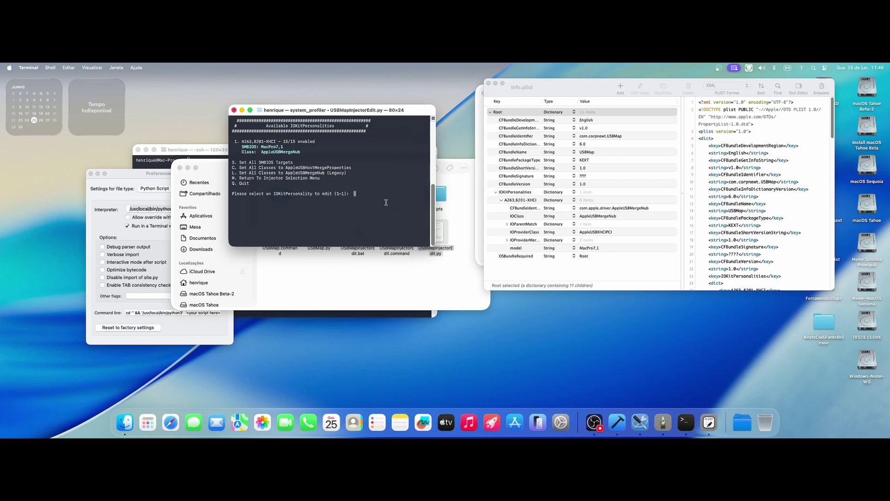
Set all classes in the injector to AppleUSBHostMergeProperties, and switch them back to the legacy AppleUSBMergeNub.
{"action": "type", "text": "c"}
{"action": "key", "text": "Return"}
{"action": "type", "text": "l"}
{"action": "key", "text": "Return"}
{"action": "right_click", "coordinate": [387, 204]}
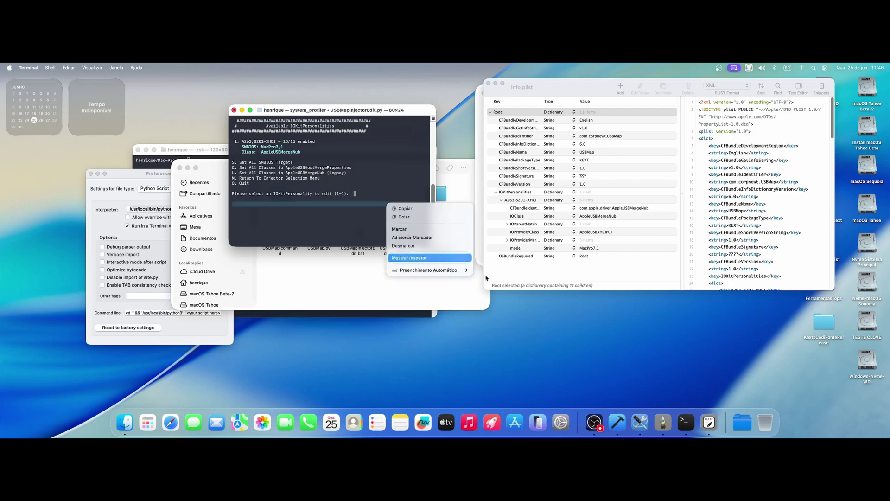
Update the open Info.plist to the externally modified version and check the model value under A263,8201-XHCI.
{"action": "left_click", "coordinate": [486, 279]}
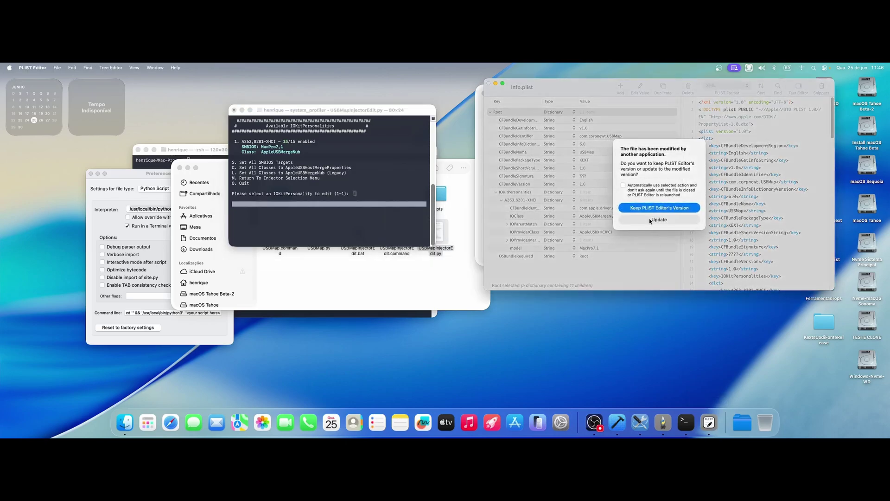
{"action": "left_click", "coordinate": [650, 221]}
{"action": "left_click", "coordinate": [496, 192]}
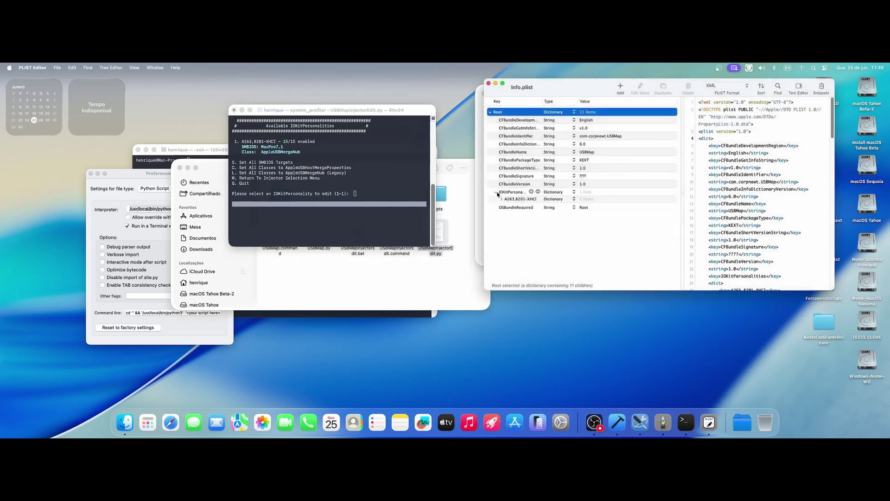
{"action": "left_click", "coordinate": [501, 199]}
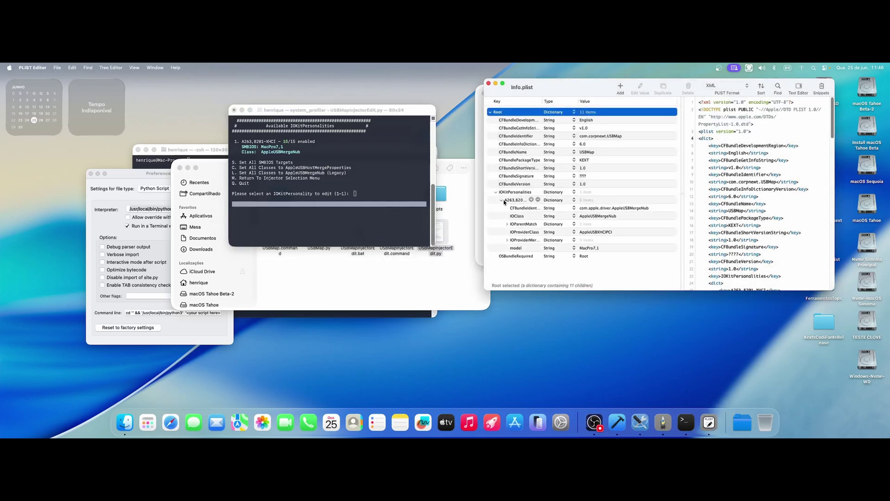
{"action": "left_click", "coordinate": [607, 249]}
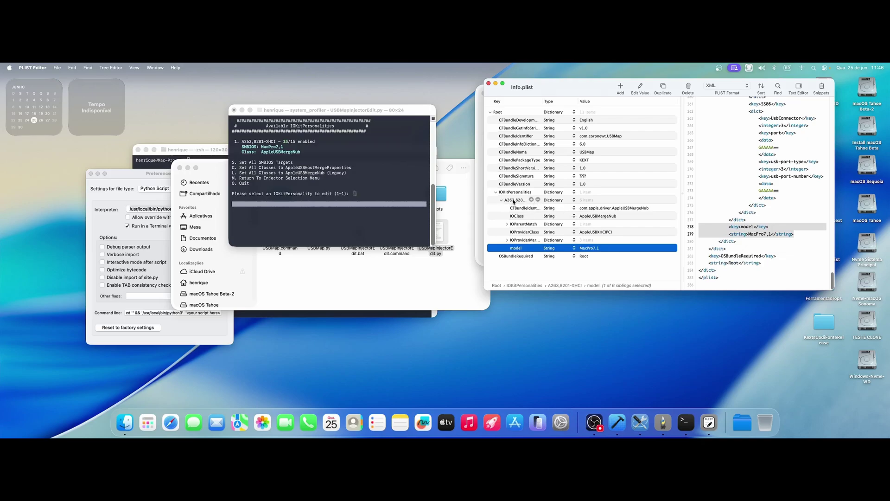
{"action": "left_click", "coordinate": [510, 200]}
{"action": "left_click_drag", "start_coordinate": [541, 99], "coordinate": [578, 100]}
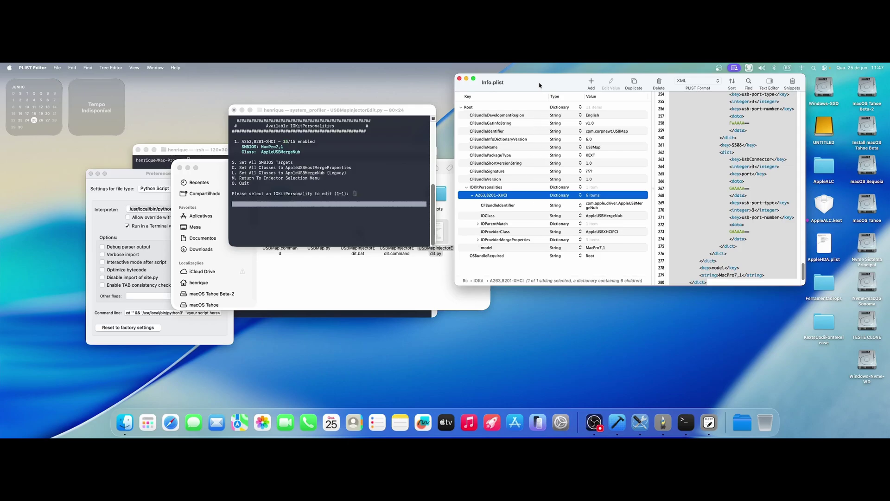
Examine the ports under IOProviderMergeProperties, including the HS04 and HS05 entries, and collapse the ports list again.
{"action": "left_click", "coordinate": [475, 240]}
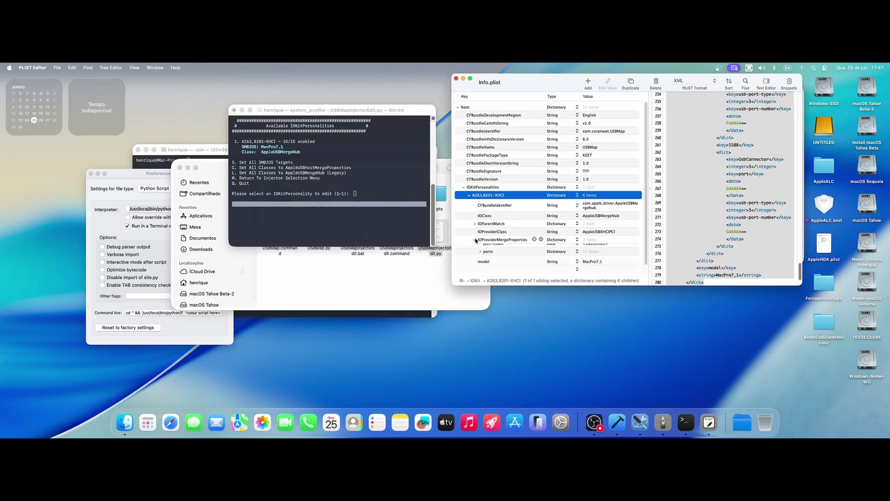
{"action": "left_click", "coordinate": [480, 264]}
{"action": "scroll", "coordinate": [487, 253], "scroll_direction": "down", "scroll_amount": 6}
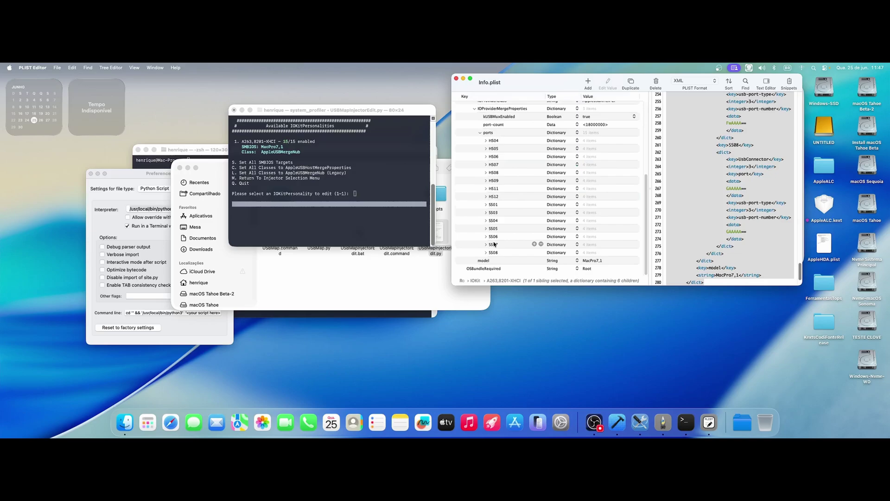
{"action": "left_click", "coordinate": [502, 133]}
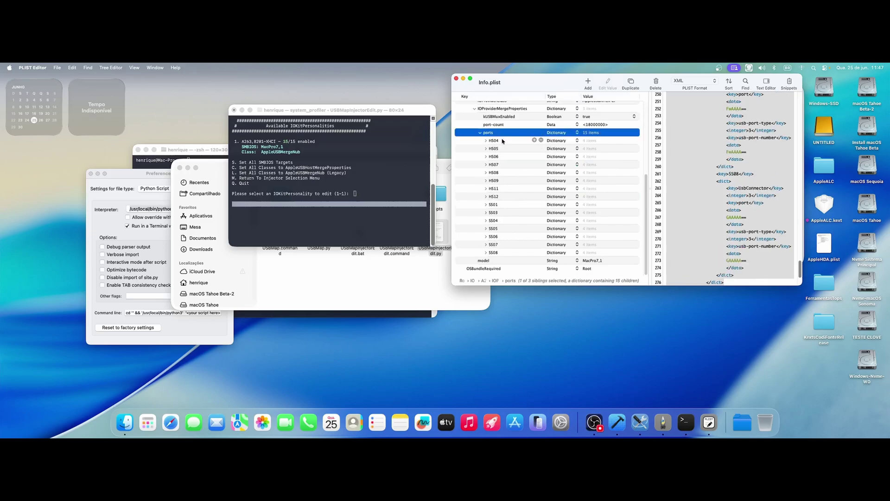
{"action": "left_click", "coordinate": [502, 141]}
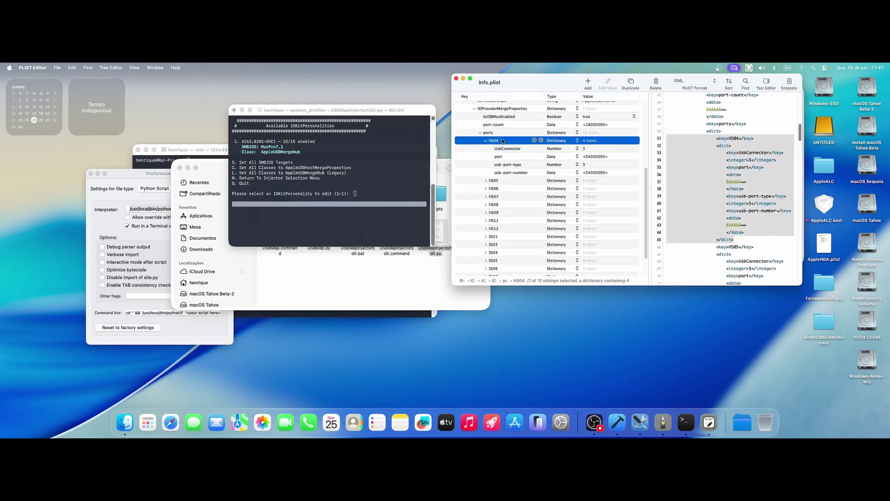
{"action": "key", "text": "Down"}
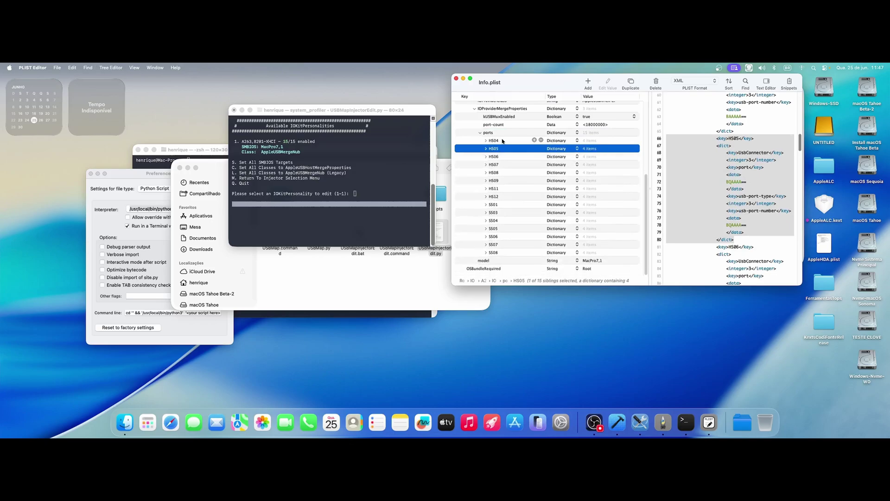
{"action": "left_click", "coordinate": [480, 133]}
{"action": "left_click", "coordinate": [492, 186]}
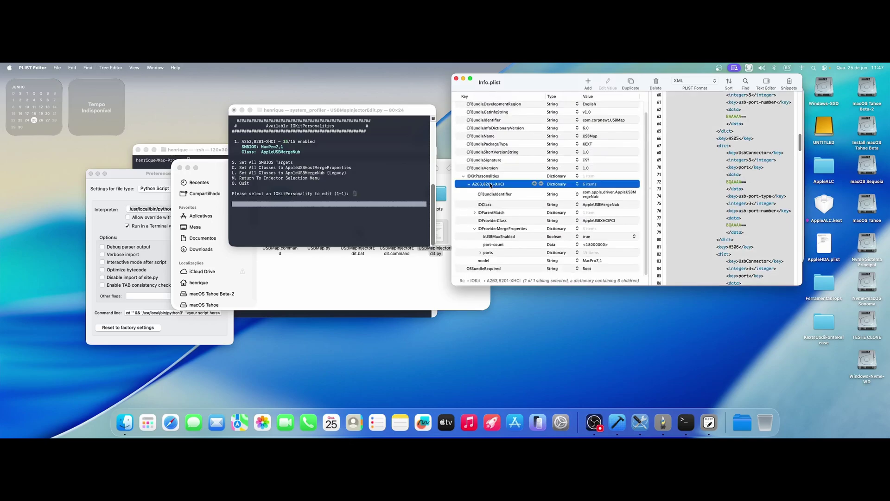
Close the USBMap.kext package window and its Info.plist editor window.
{"action": "left_click_drag", "start_coordinate": [561, 85], "coordinate": [533, 89]}
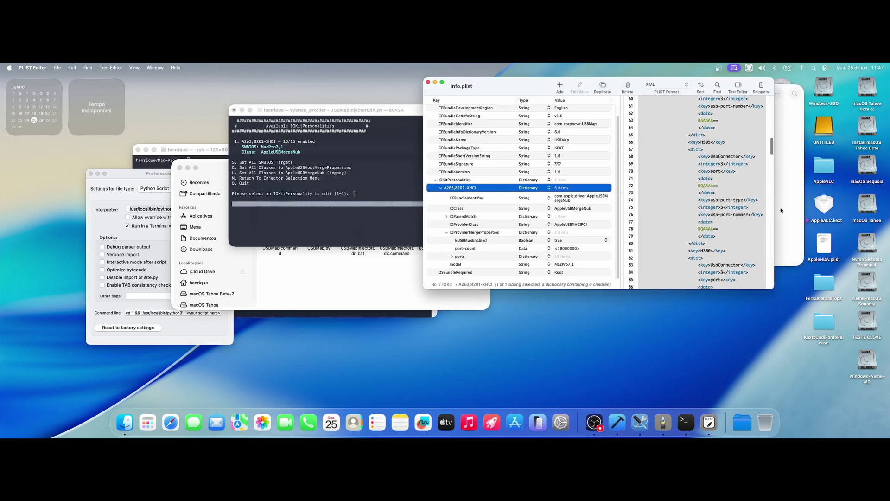
{"action": "left_click", "coordinate": [779, 212]}
{"action": "left_click", "coordinate": [484, 93]}
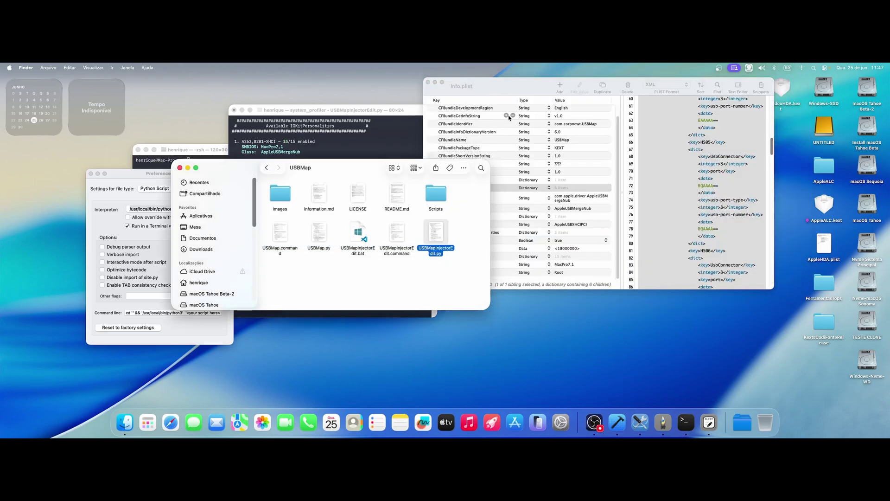
{"action": "left_click", "coordinate": [449, 98]}
{"action": "left_click", "coordinate": [433, 82]}
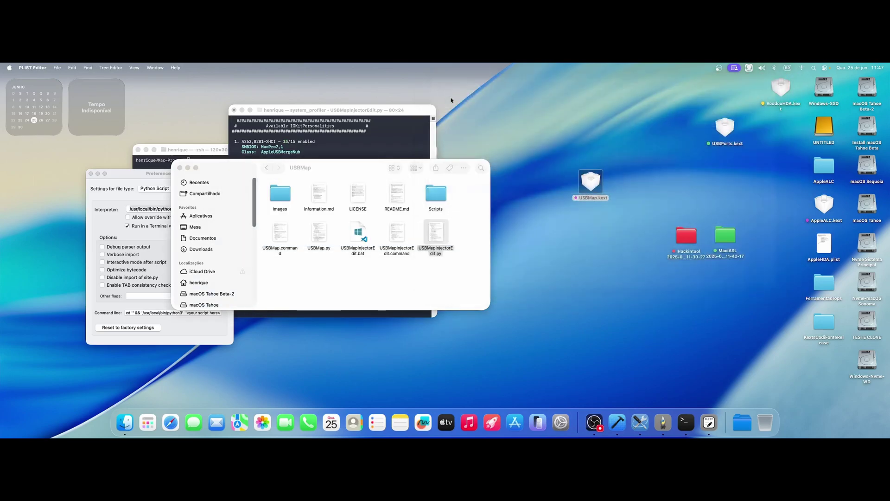
Quit the USBMap Injector Edit script and exit Terminal.
{"action": "left_click", "coordinate": [422, 150]}
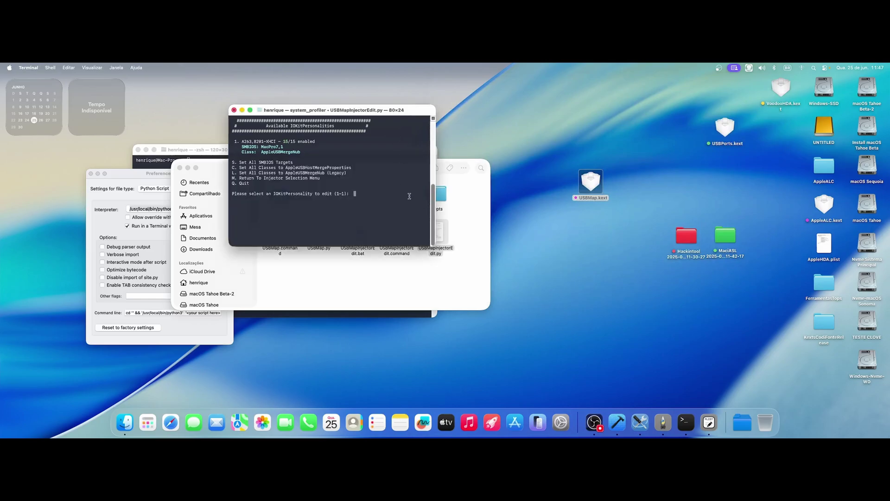
{"action": "type", "text": "q"}
{"action": "key", "text": "Return"}
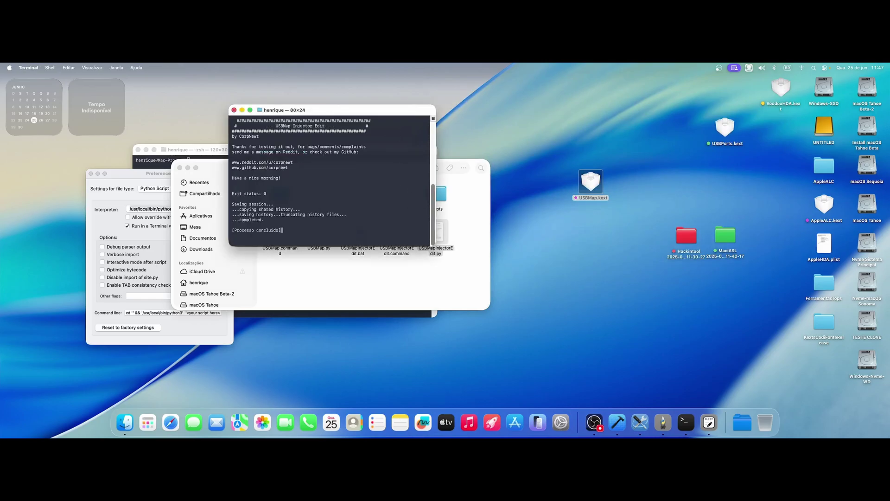
{"action": "key", "text": "super+q"}
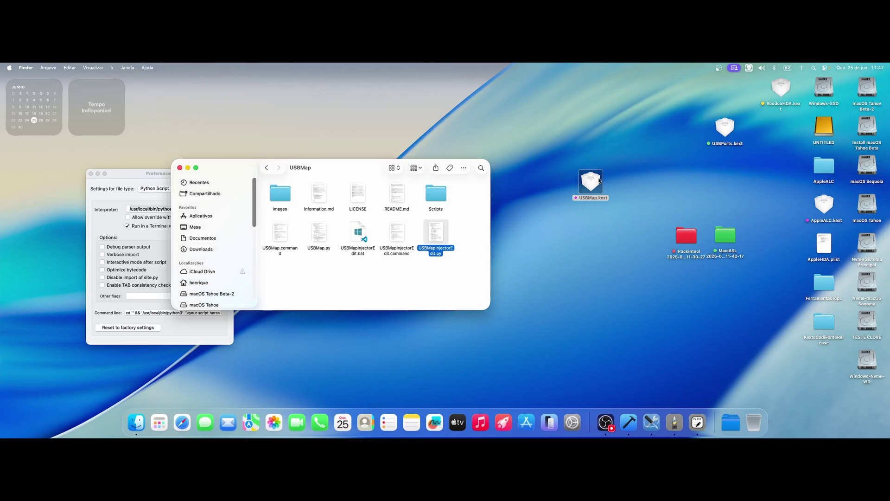
Move USBMap.kext below USBPorts.kext on the desktop and open the Info.plist inside the USBPorts.kext package.
{"action": "left_click_drag", "start_coordinate": [598, 181], "coordinate": [731, 181]}
{"action": "left_click", "coordinate": [719, 131]}
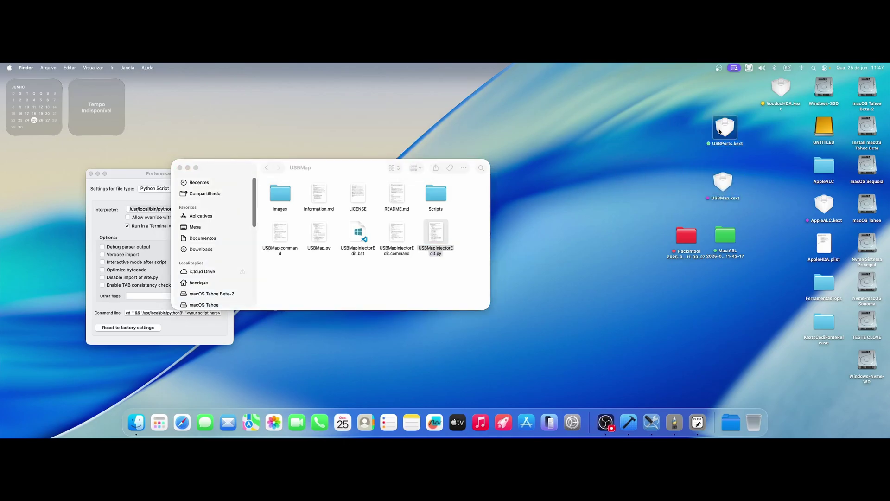
{"action": "right_click", "coordinate": [723, 128]}
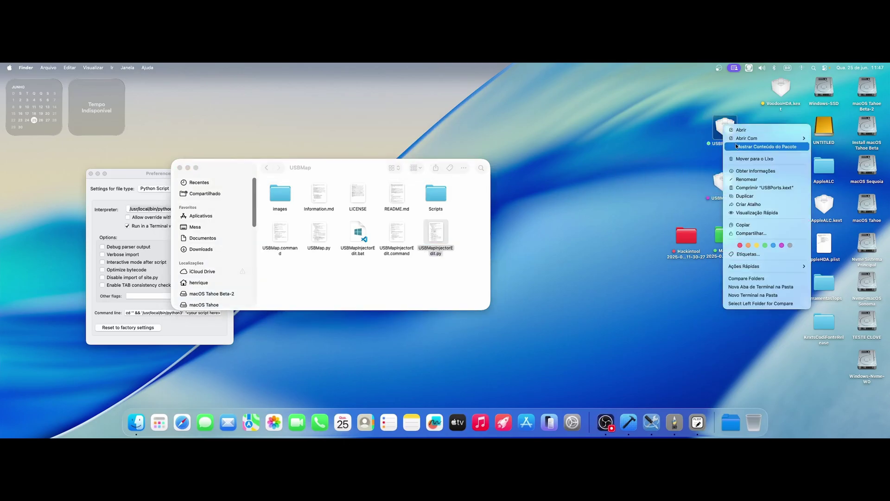
{"action": "left_click", "coordinate": [765, 146]}
{"action": "double_click", "coordinate": [593, 120]}
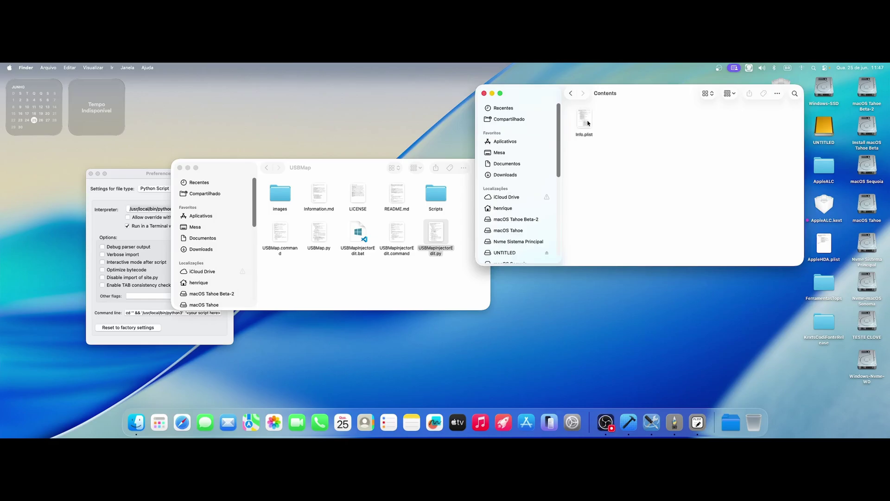
{"action": "left_click", "coordinate": [586, 120]}
{"action": "double_click", "coordinate": [584, 120]}
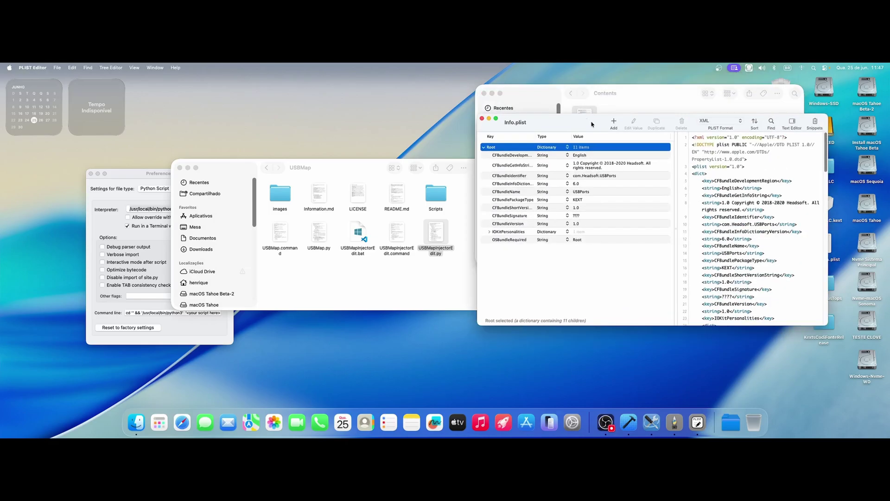
Expand IOKitPersonalities in the USBPorts.kext Info.plist and examine the MacPro7,1-XHCI entry and its model key.
{"action": "left_click", "coordinate": [508, 211]}
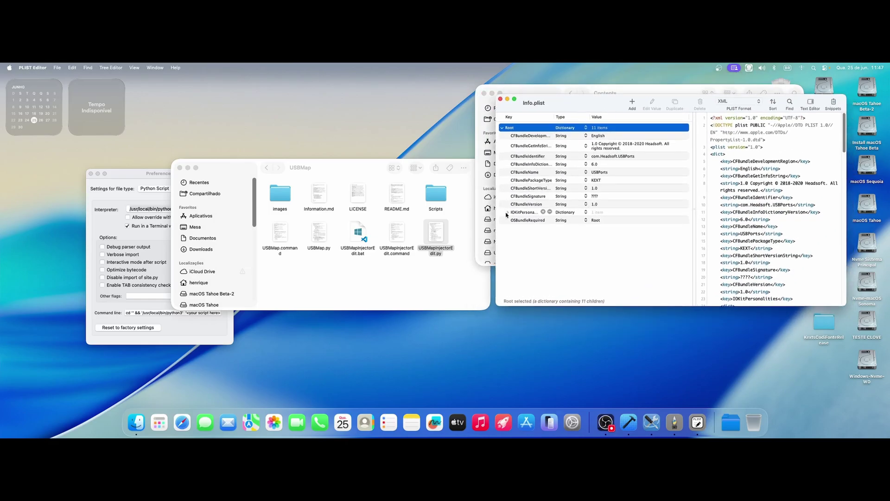
{"action": "left_click", "coordinate": [513, 220]}
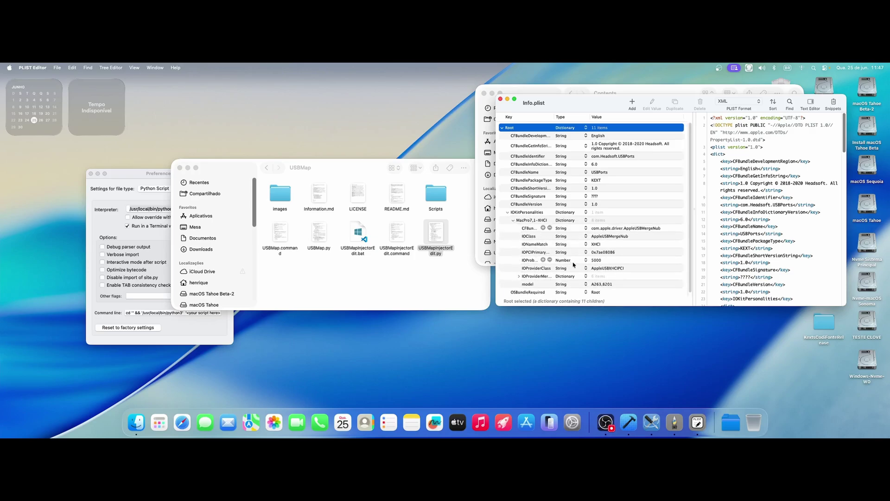
{"action": "scroll", "coordinate": [602, 119], "scroll_direction": "down", "scroll_amount": 1}
{"action": "left_click_drag", "start_coordinate": [591, 105], "coordinate": [601, 85]}
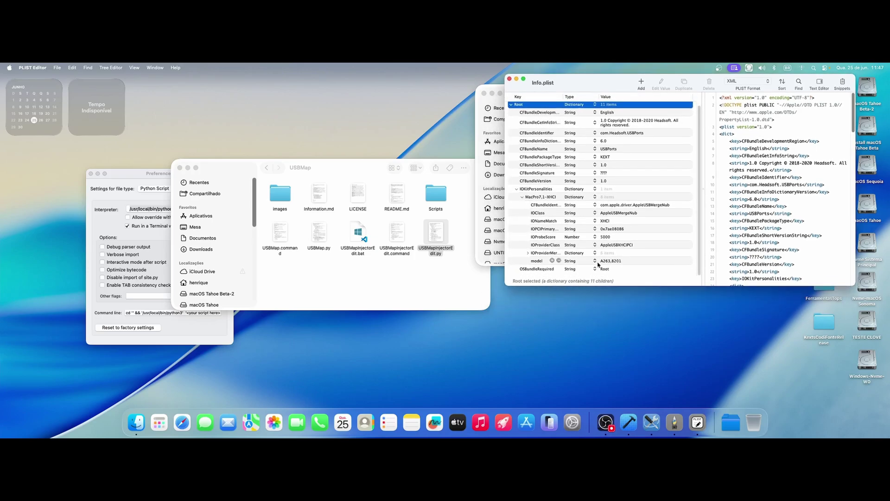
{"action": "left_click", "coordinate": [619, 263]}
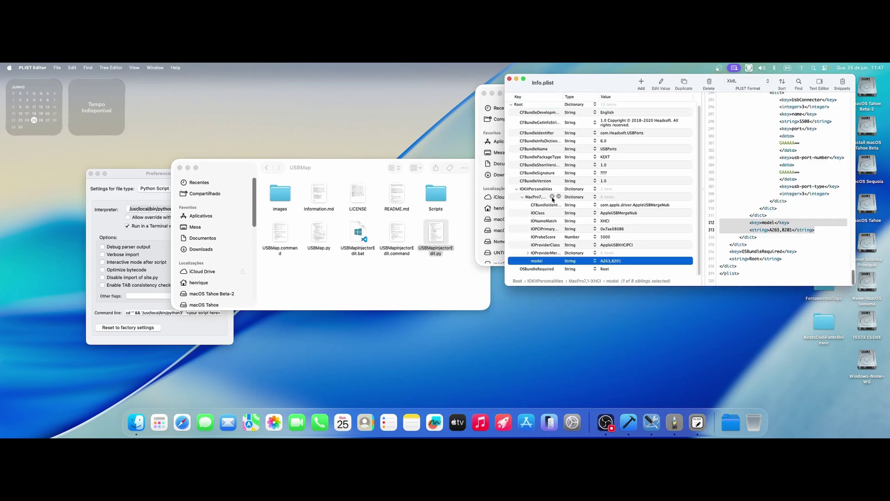
{"action": "left_click", "coordinate": [532, 200]}
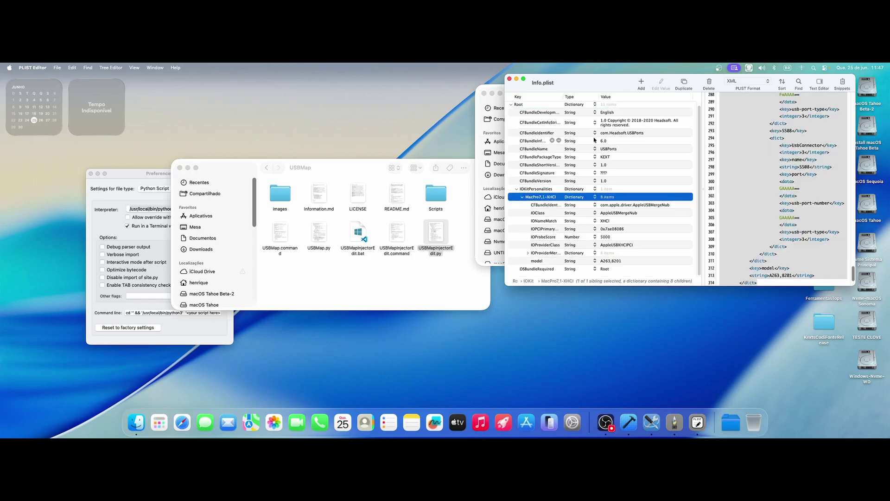
{"action": "left_click_drag", "start_coordinate": [562, 95], "coordinate": [535, 89]}
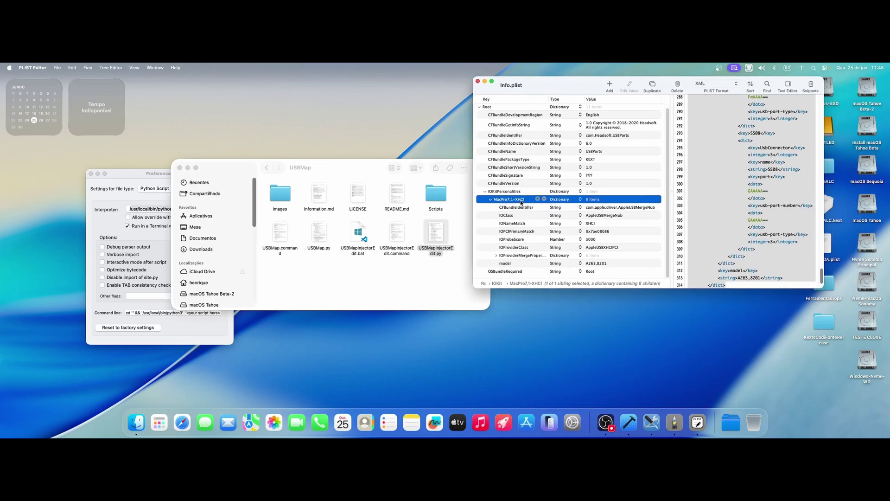
{"action": "left_click", "coordinate": [606, 264]}
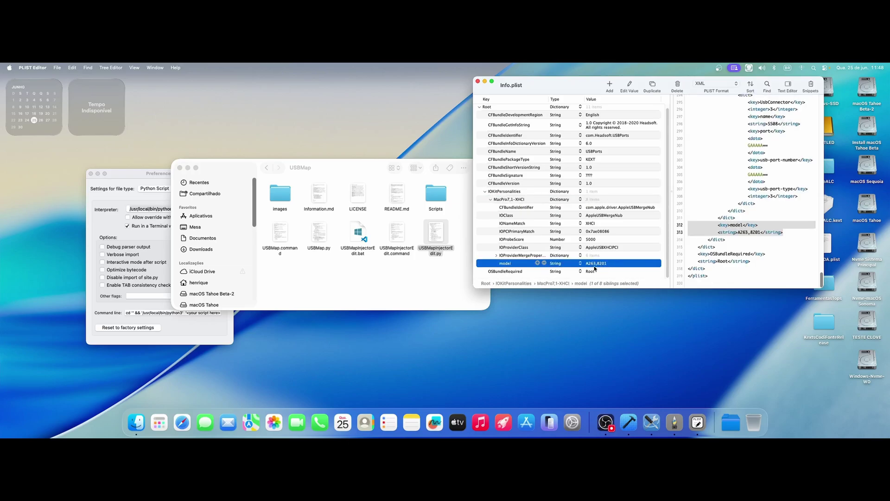
{"action": "left_click_drag", "start_coordinate": [566, 94], "coordinate": [573, 92]}
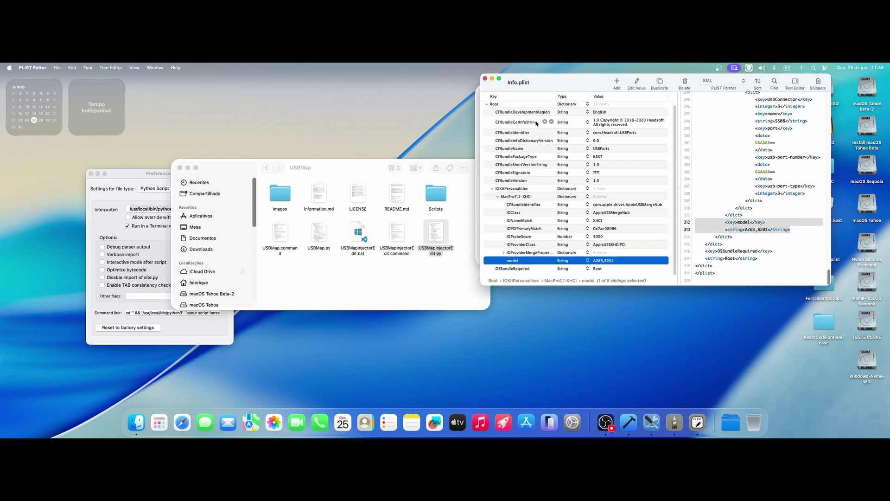
Close the Info.plist and package windows, and load USBPorts.kext into the USBMapInjectorEdit.py script.
{"action": "left_click", "coordinate": [485, 79]}
{"action": "left_click", "coordinate": [484, 93]}
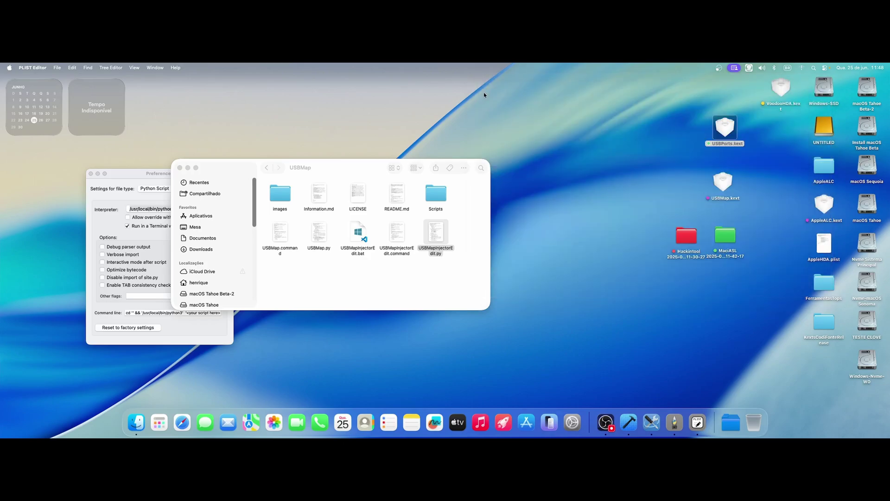
{"action": "double_click", "coordinate": [436, 232]}
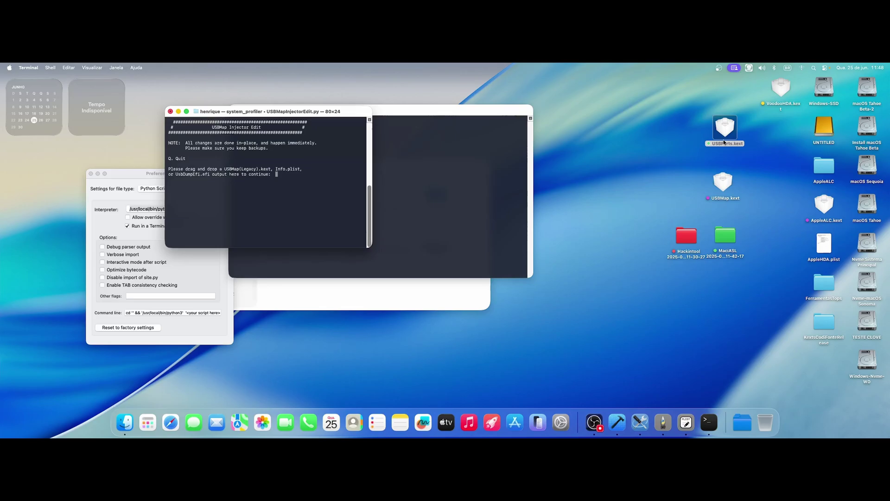
{"action": "left_click_drag", "start_coordinate": [724, 142], "coordinate": [319, 196]}
{"action": "key", "text": "Return"}
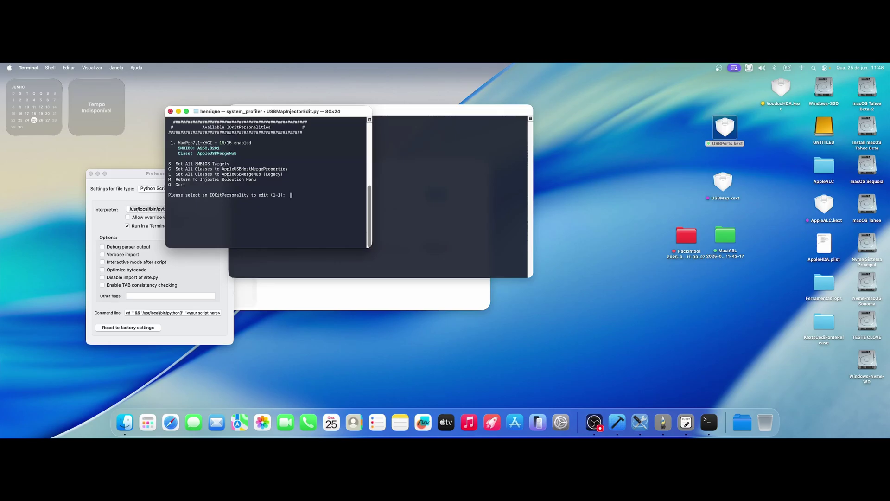
Set all SMBIOS targets in USBPorts.kext to the current machine's SMBIOS, MacPro7,1.
{"action": "type", "text": "s"}
{"action": "key", "text": "Return"}
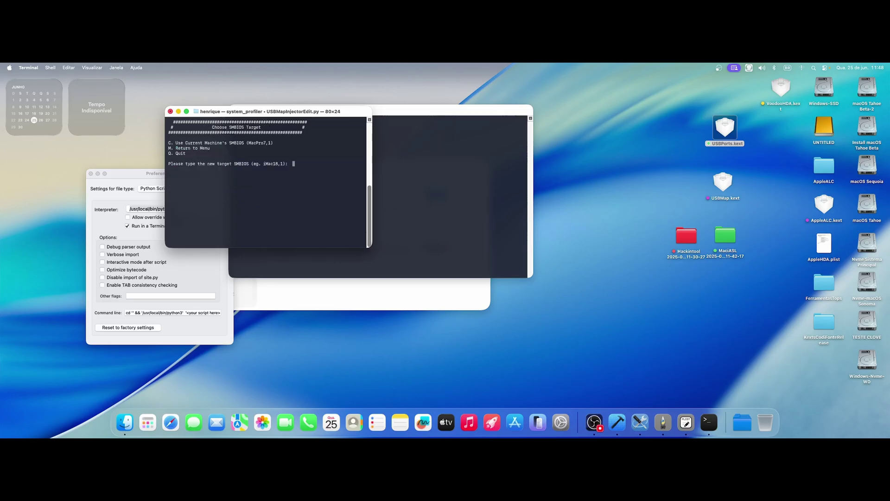
{"action": "type", "text": "c"}
{"action": "key", "text": "Return"}
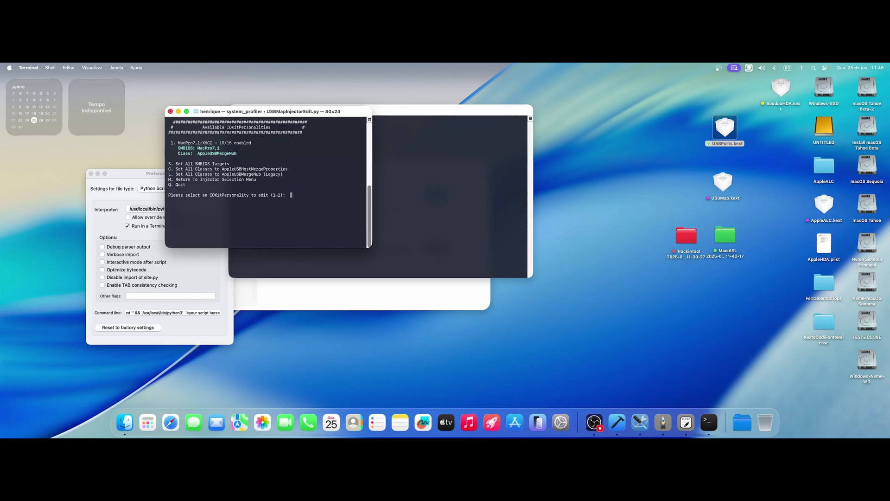
Switch all classes to AppleUSBHostMergeProperties and back to the legacy AppleUSBMergeNub.
{"action": "type", "text": "c"}
{"action": "key", "text": "Return"}
{"action": "type", "text": "l"}
{"action": "key", "text": "Return"}
Open the Info.plist inside the USBPorts.kext package and place its window beside the Terminal.
{"action": "right_click", "coordinate": [727, 123]}
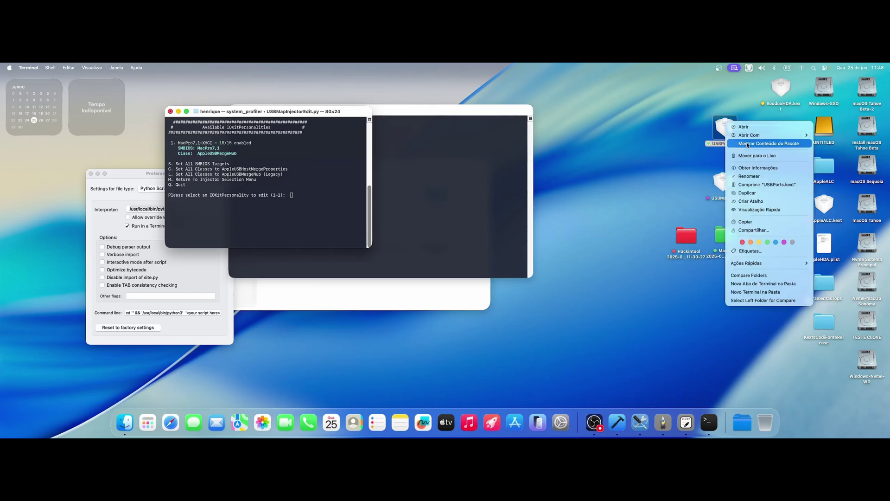
{"action": "left_click", "coordinate": [747, 144]}
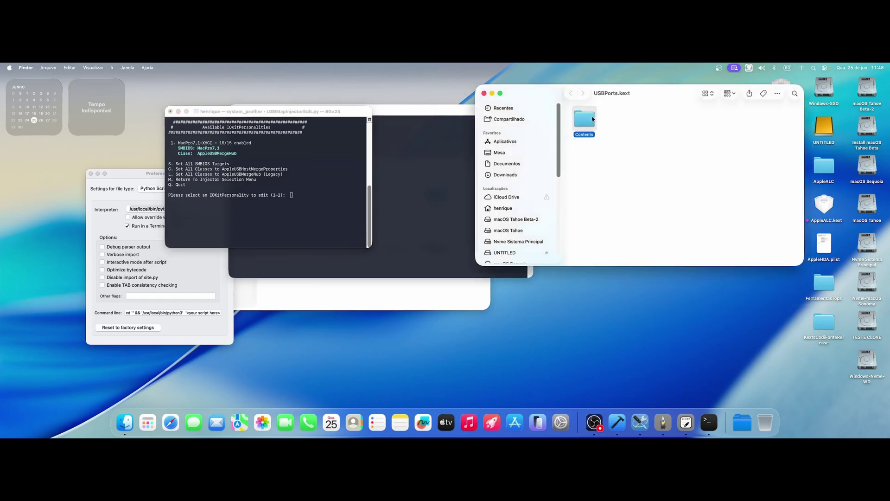
{"action": "double_click", "coordinate": [594, 116]}
{"action": "double_click", "coordinate": [595, 117]}
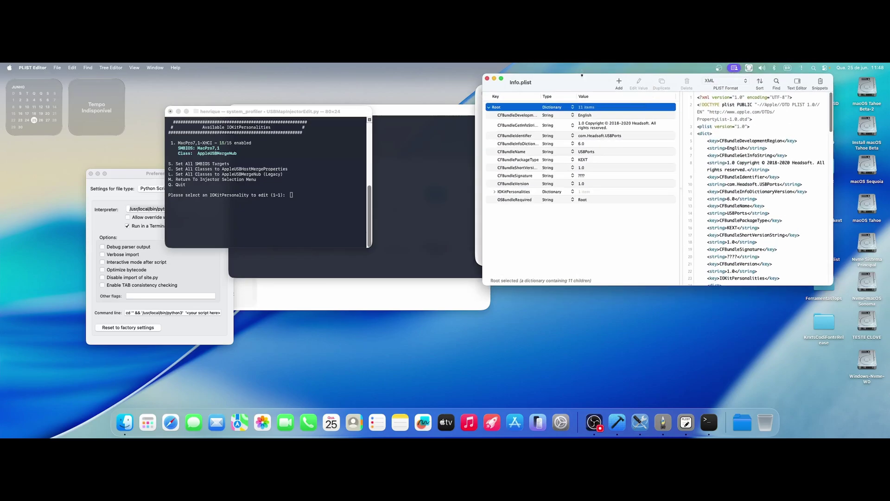
{"action": "left_click_drag", "start_coordinate": [572, 86], "coordinate": [511, 107]}
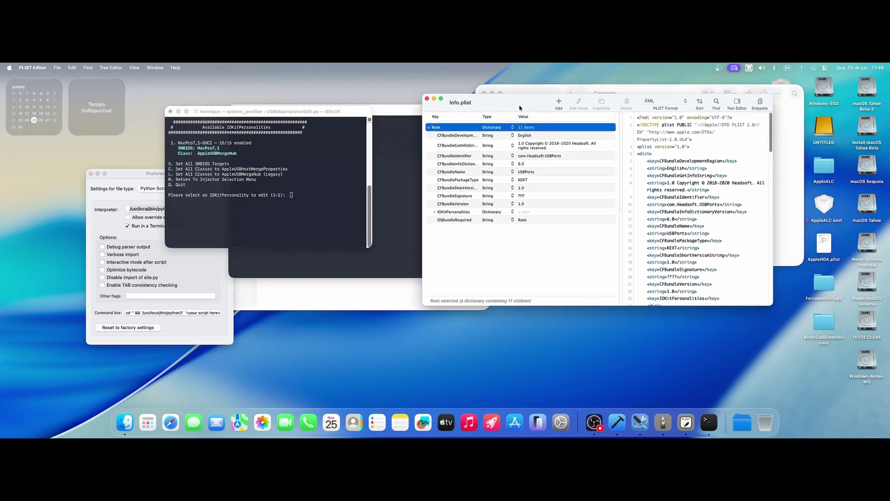
{"action": "left_click_drag", "start_coordinate": [517, 107], "coordinate": [511, 98]}
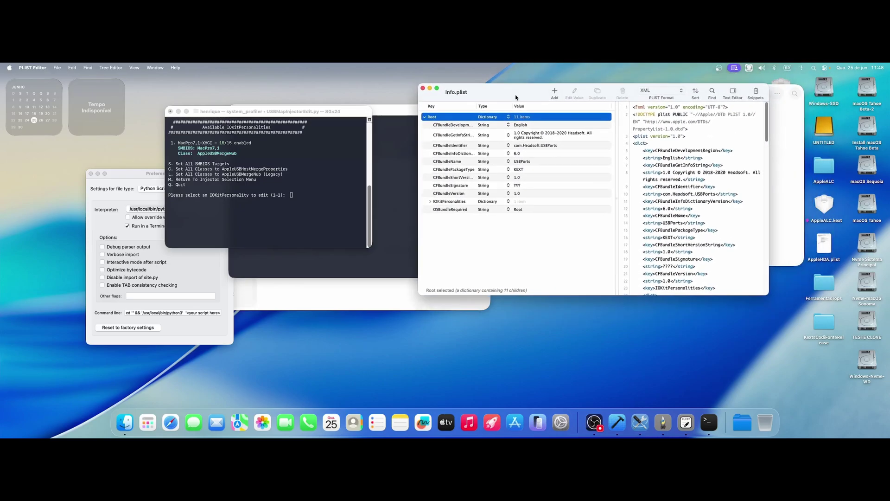
Expand IOKitPersonalities and MacPro7,1-XHCI, widen the key column, and check the entry's name against its model value.
{"action": "left_click", "coordinate": [427, 202]}
{"action": "left_click", "coordinate": [434, 210]}
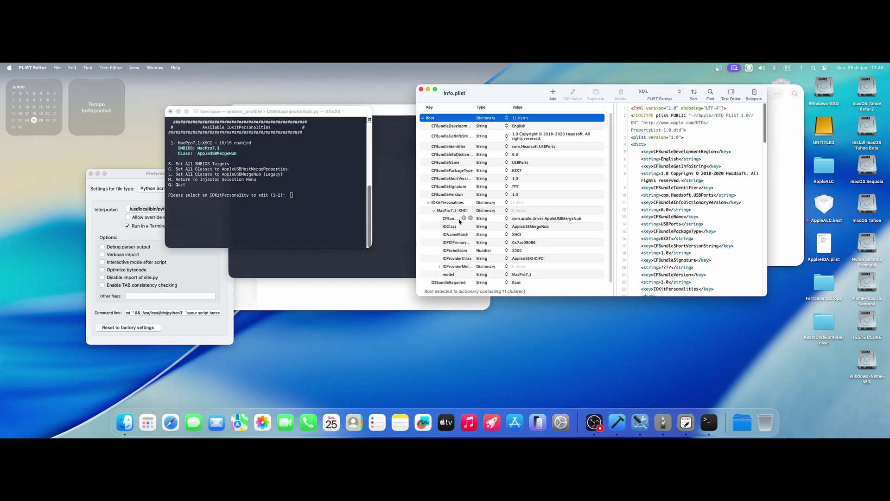
{"action": "left_click", "coordinate": [453, 211]}
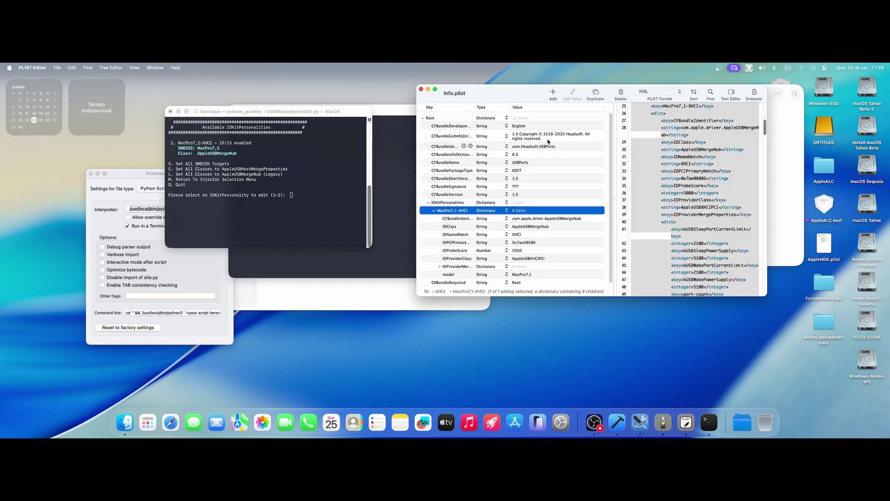
{"action": "left_click", "coordinate": [530, 268]}
{"action": "left_click", "coordinate": [526, 275]}
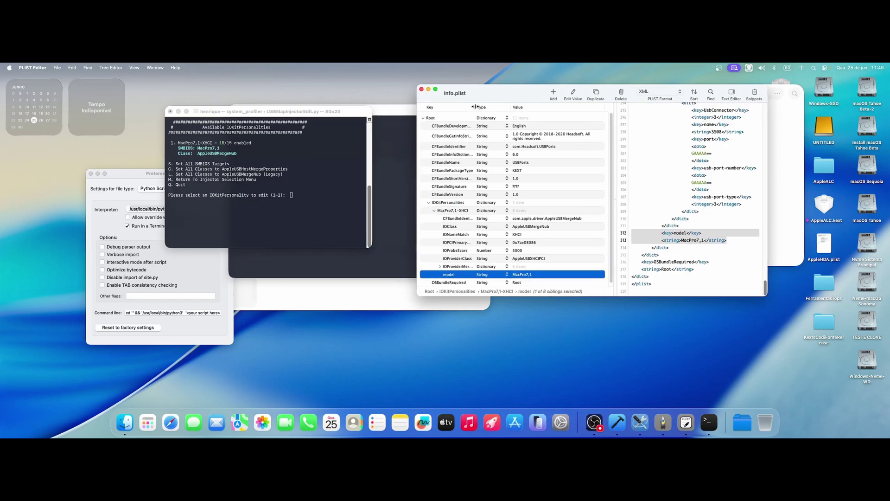
{"action": "left_click_drag", "start_coordinate": [474, 108], "coordinate": [494, 108]}
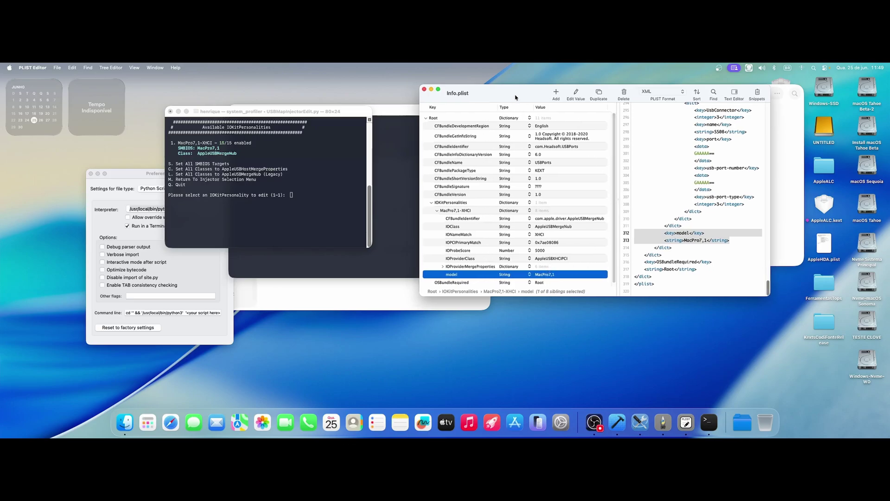
{"action": "left_click_drag", "start_coordinate": [515, 97], "coordinate": [513, 97]}
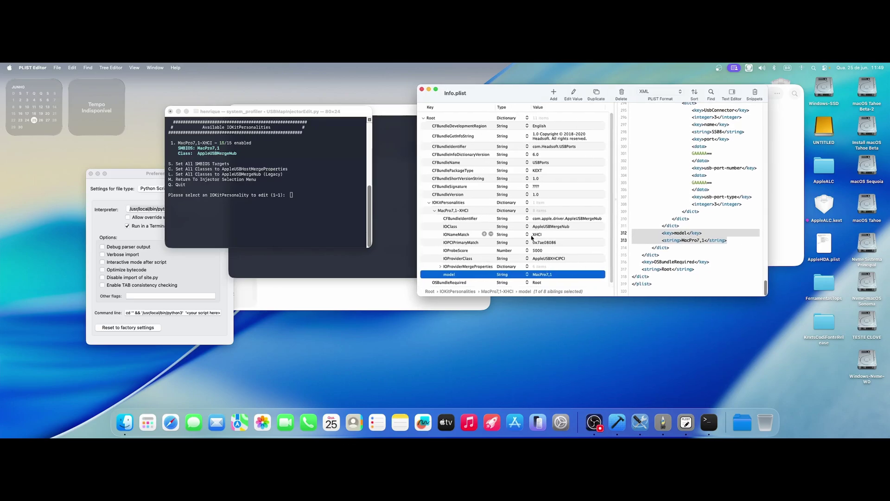
{"action": "left_click", "coordinate": [456, 210]}
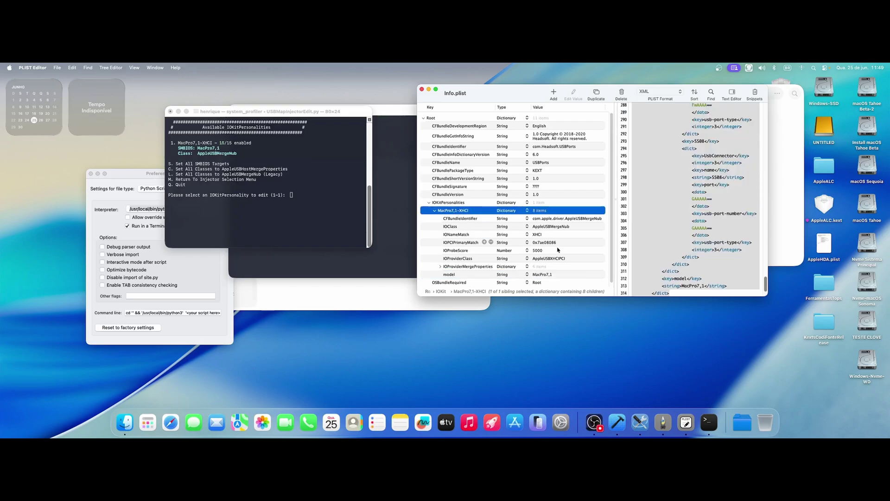
{"action": "left_click", "coordinate": [554, 274]}
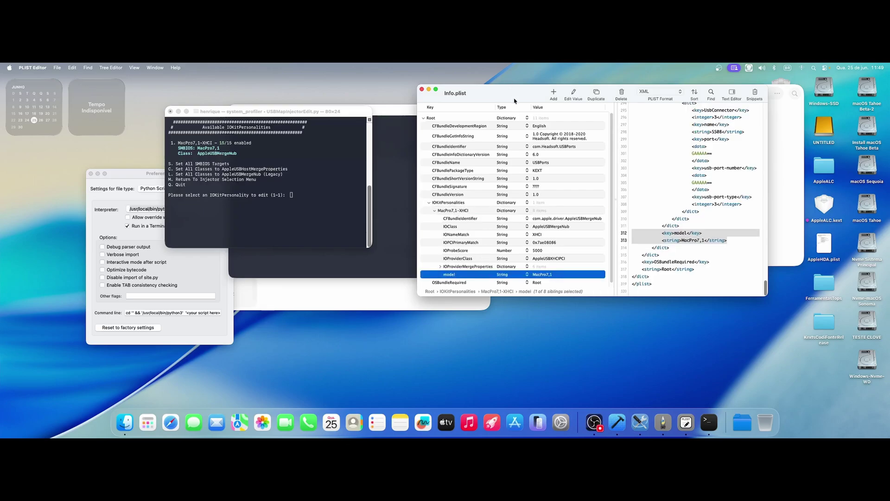
{"action": "left_click_drag", "start_coordinate": [515, 99], "coordinate": [512, 99]}
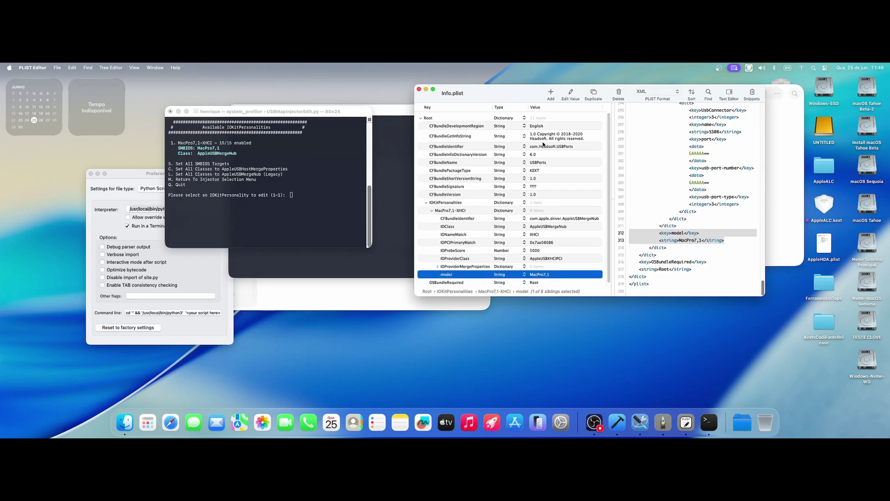
{"action": "left_click_drag", "start_coordinate": [445, 99], "coordinate": [444, 101]}
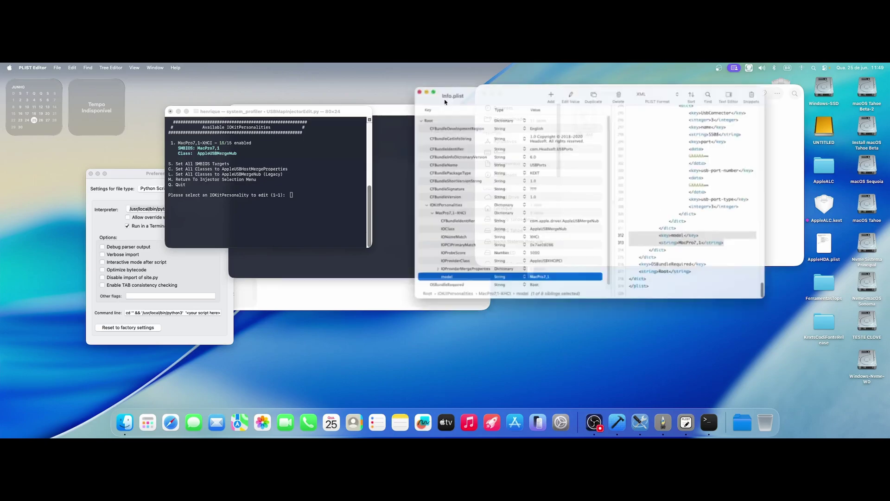
Close the USBPorts.kext package window and the empty Terminal window behind the injector script.
{"action": "left_click", "coordinate": [569, 93]}
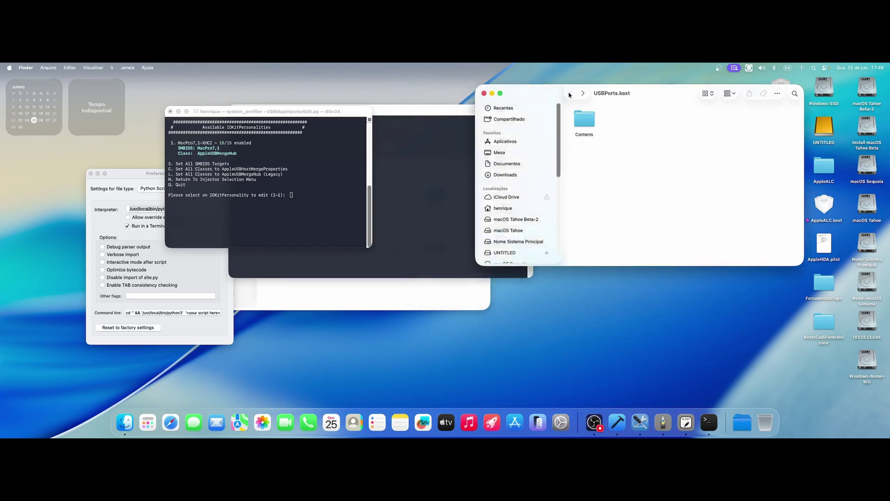
{"action": "left_click", "coordinate": [493, 93]}
{"action": "left_click", "coordinate": [280, 137]}
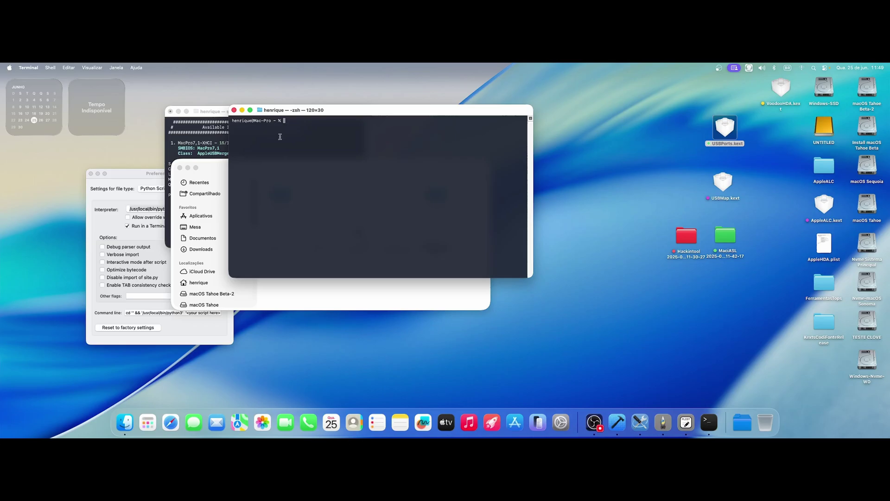
{"action": "left_click", "coordinate": [234, 110]}
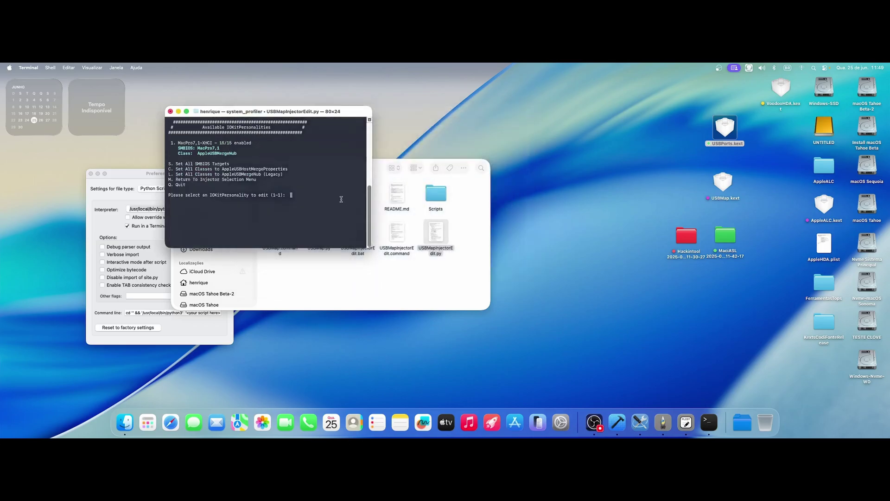
Choose to set all SMBIOS targets in the injector script and enter A263,8201 as the new target.
{"action": "type", "text": "s"}
{"action": "key", "text": "Return"}
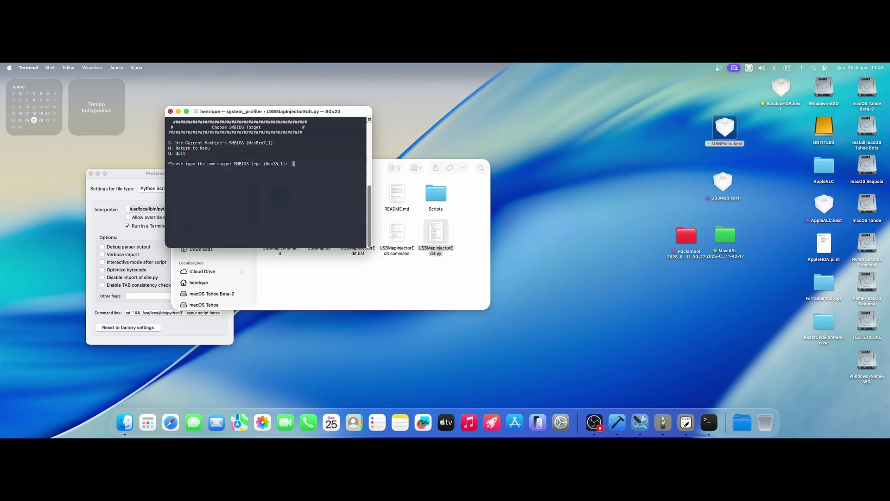
{"action": "type", "text": "A263,"}
{"action": "type", "text": "8201"}
Show the package contents of USBMap.kext and open the Info.plist inside its Contents folder.
{"action": "right_click", "coordinate": [729, 179]}
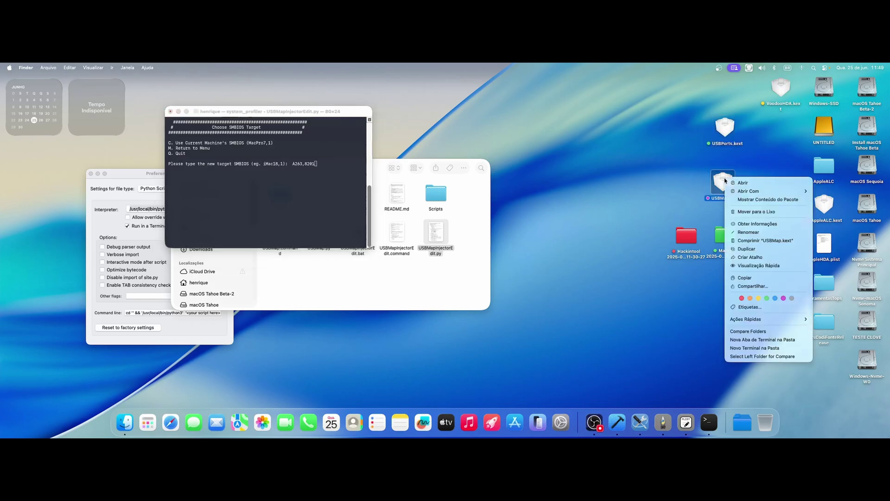
{"action": "left_click", "coordinate": [575, 151]}
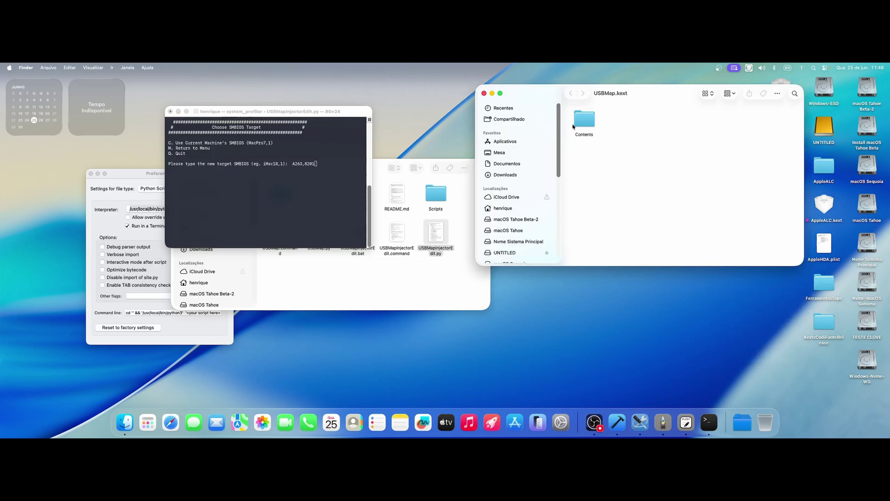
{"action": "double_click", "coordinate": [582, 123]}
{"action": "double_click", "coordinate": [583, 122]}
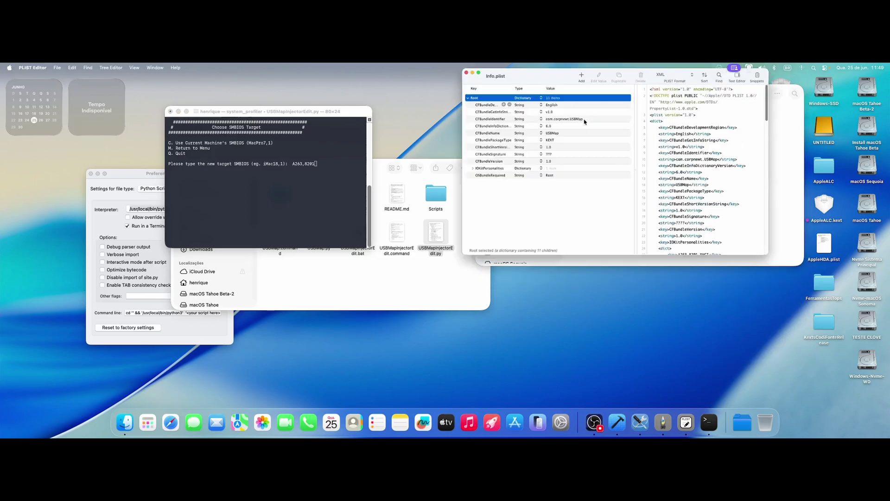
Expand IOKitPersonalities and its XHCI entry in USBMap's Info.plist, and widen the key column to check the entry name and model.
{"action": "left_click", "coordinate": [463, 190]}
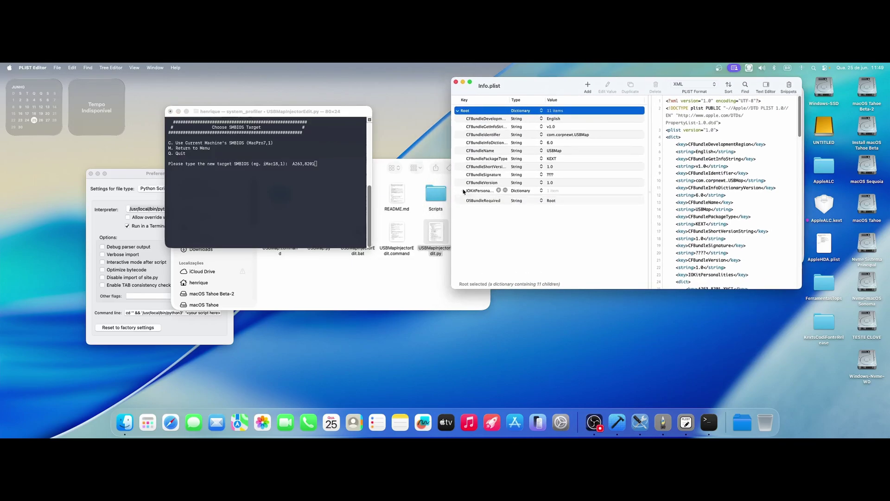
{"action": "left_click", "coordinate": [469, 199]}
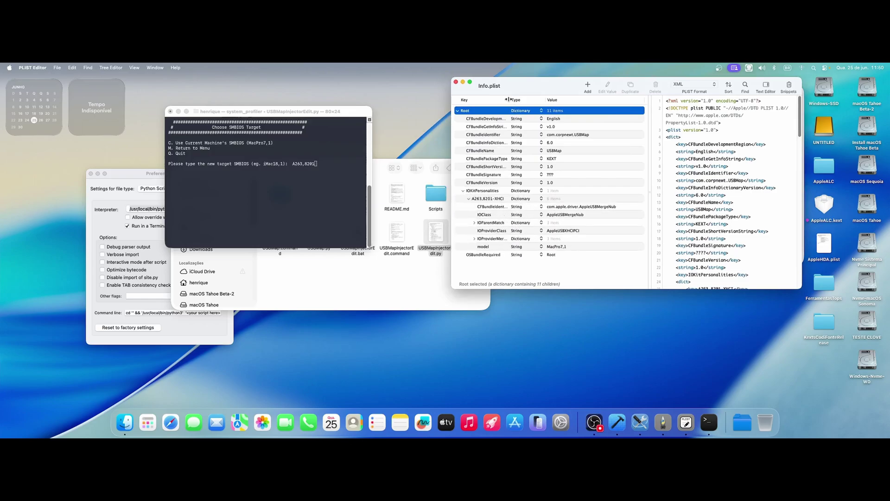
{"action": "left_click_drag", "start_coordinate": [509, 100], "coordinate": [537, 109]}
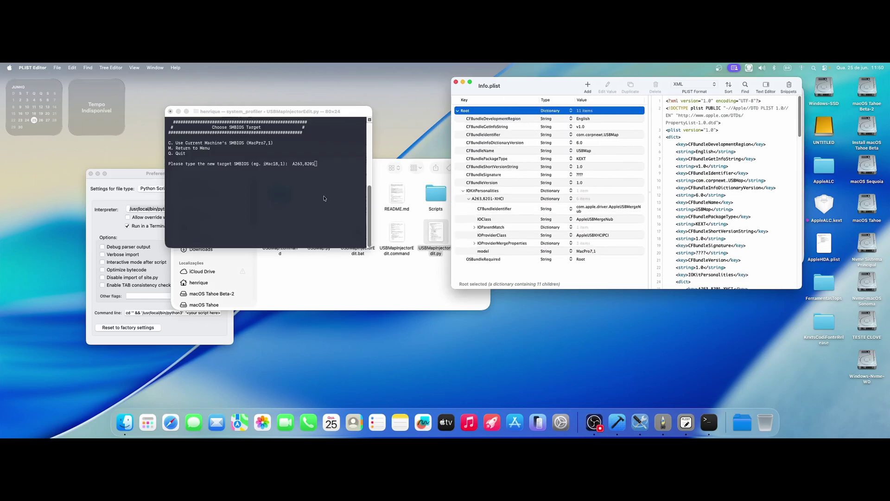
Submit A263,8201 as the SMBIOS target in the injector script and close the USBMap.kext Info.plist and package windows.
{"action": "left_click", "coordinate": [327, 179]}
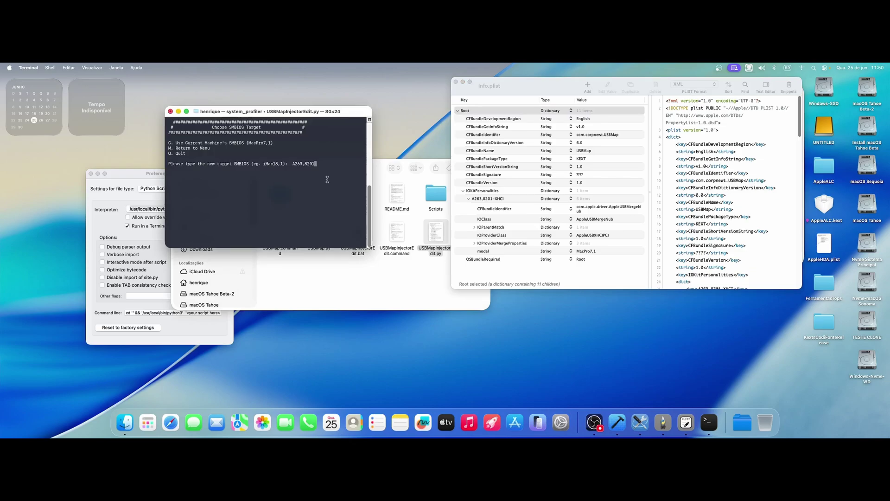
{"action": "key", "text": "Return"}
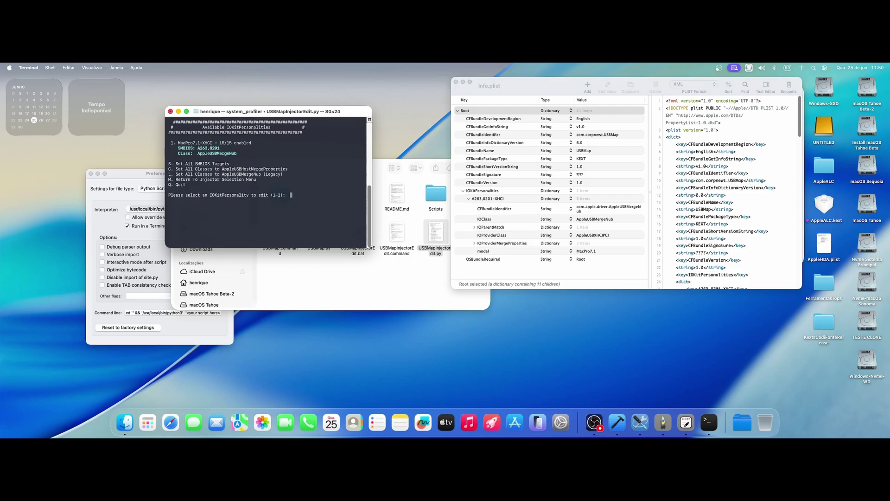
{"action": "left_click", "coordinate": [456, 82]}
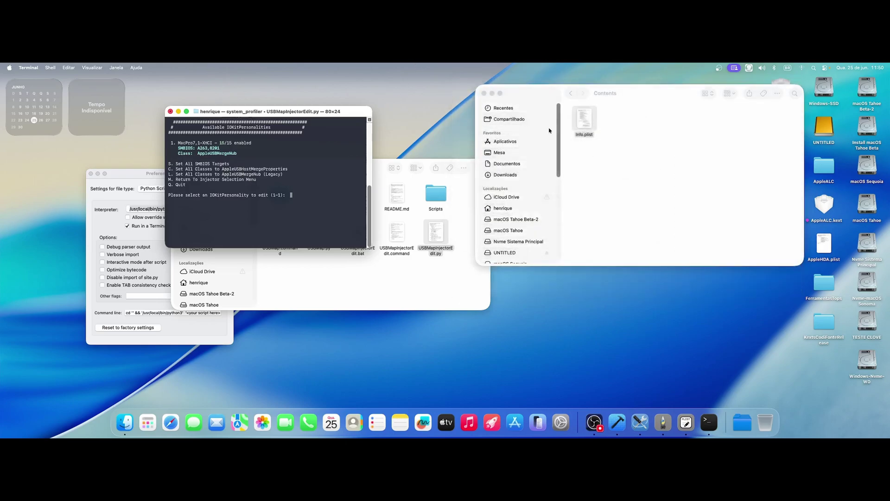
{"action": "left_click", "coordinate": [484, 95]}
Show the package contents of USBPorts.kext and open the Info.plist inside its Contents folder.
{"action": "right_click", "coordinate": [719, 124]}
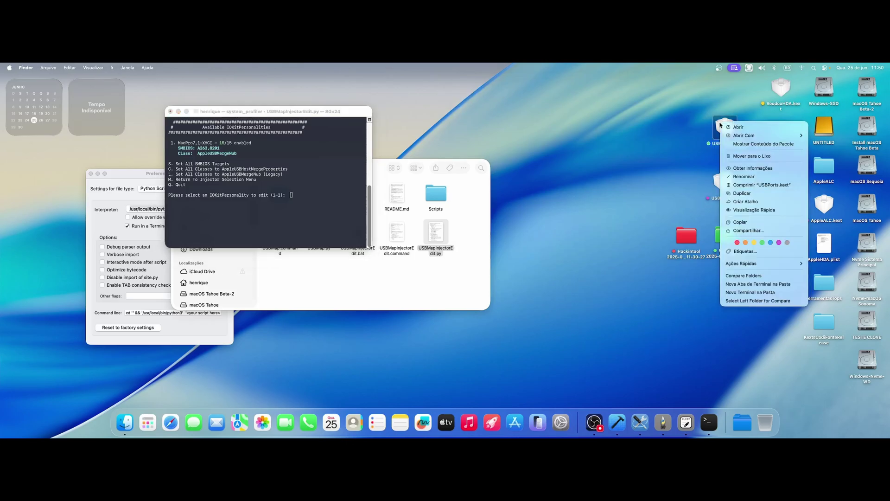
{"action": "left_click", "coordinate": [751, 143]}
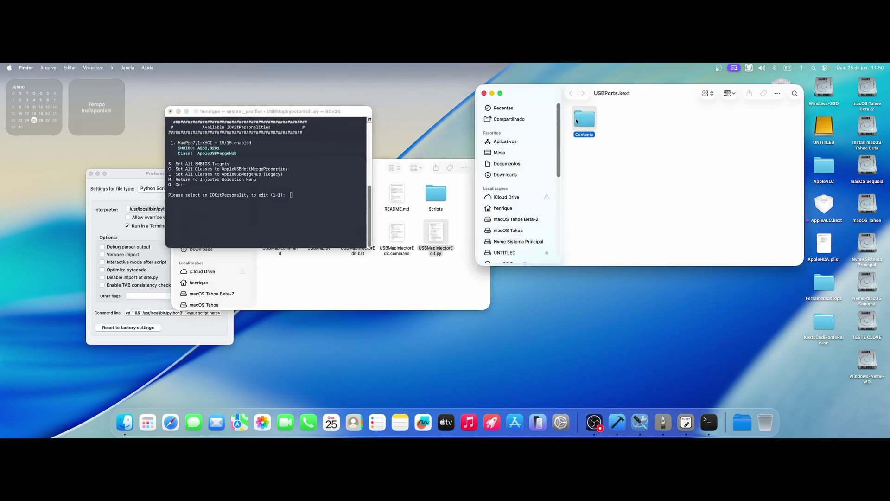
{"action": "double_click", "coordinate": [576, 120]}
{"action": "double_click", "coordinate": [583, 119]}
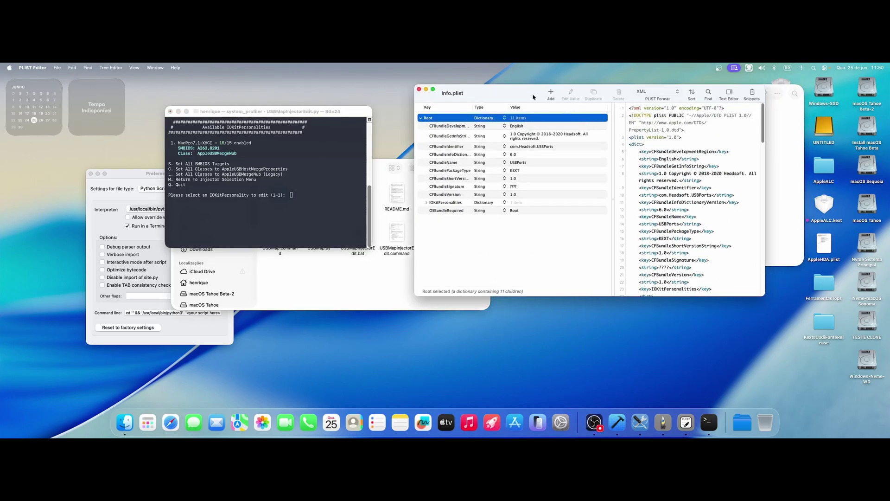
Expand IOKitPersonalities and MacPro7,1-XHCI in USBPorts' Info.plist, widen the key column, and enlarge the window to check the class and model.
{"action": "left_click", "coordinate": [458, 203]}
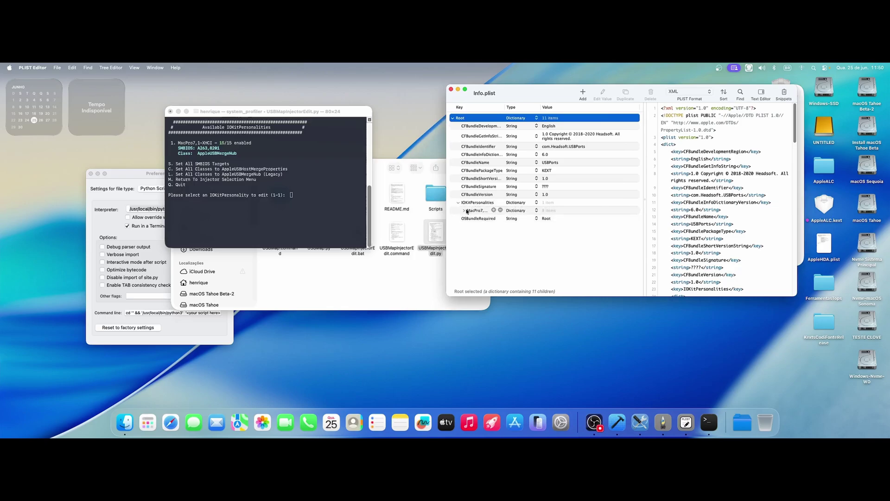
{"action": "left_click", "coordinate": [464, 211]}
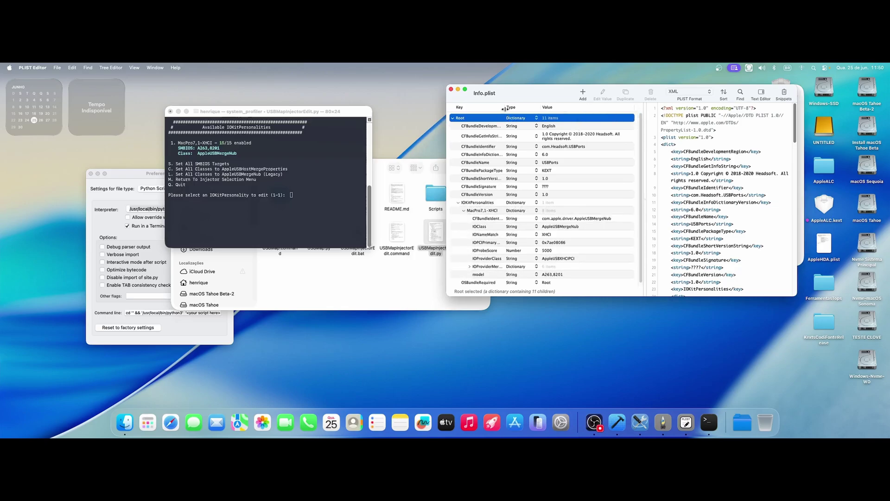
{"action": "left_click_drag", "start_coordinate": [505, 107], "coordinate": [565, 83]}
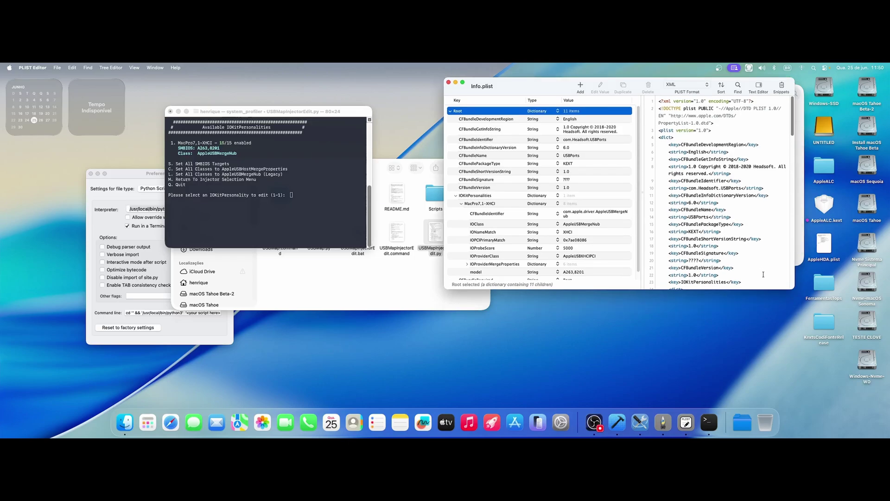
{"action": "left_click_drag", "start_coordinate": [788, 288], "coordinate": [825, 333]}
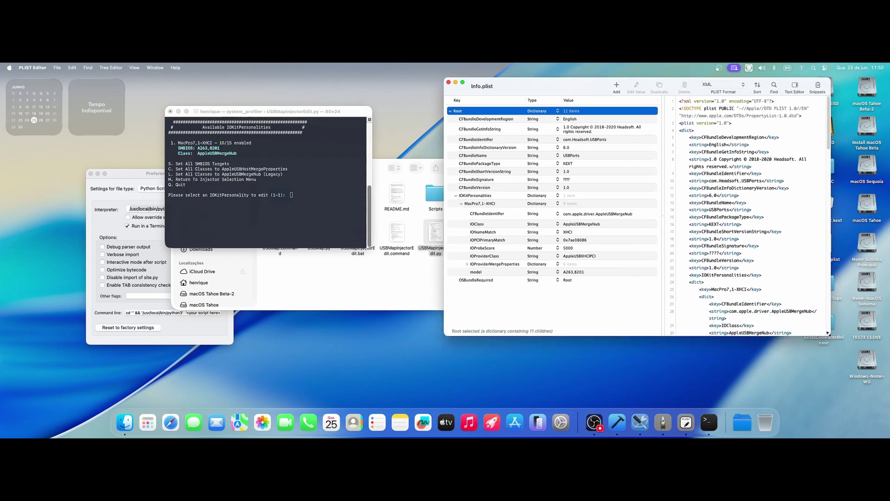
{"action": "left_click_drag", "start_coordinate": [539, 92], "coordinate": [565, 88]}
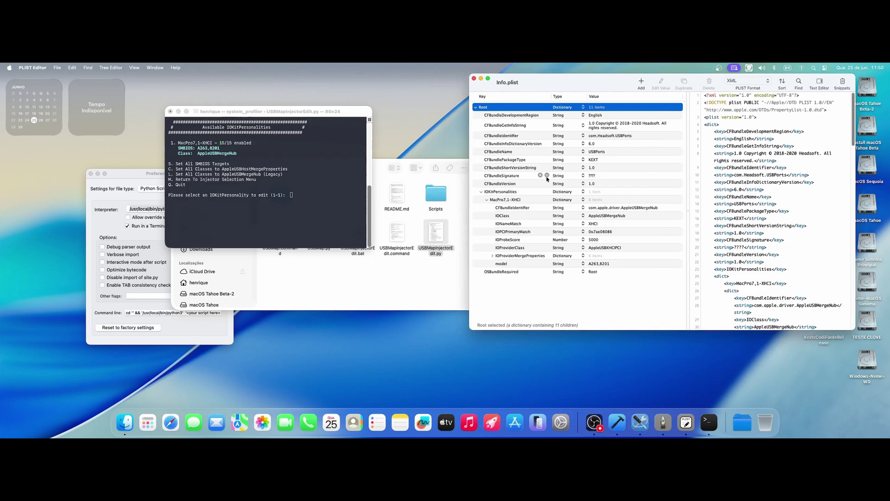
Set all classes to AppleUSBHostMergeProperties in the injector script and update the open Info.plist to the modified version.
{"action": "left_click", "coordinate": [316, 186]}
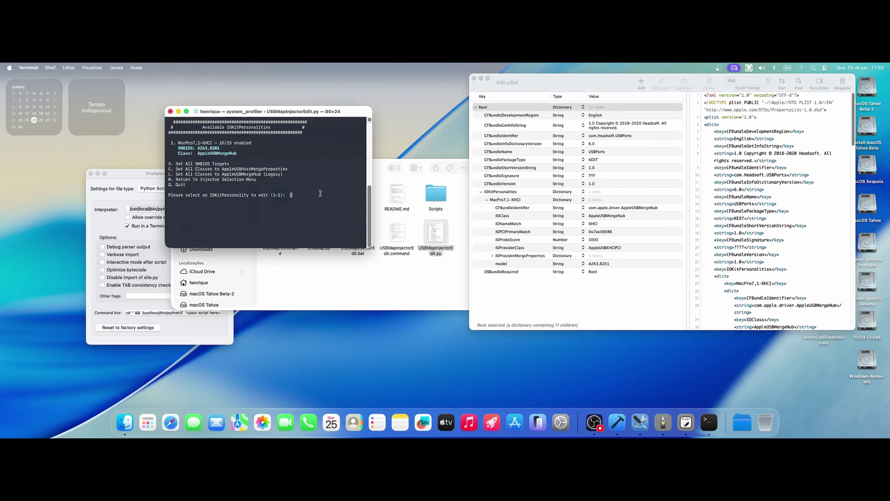
{"action": "type", "text": "c"}
{"action": "key", "text": "Return"}
{"action": "left_click", "coordinate": [686, 422]}
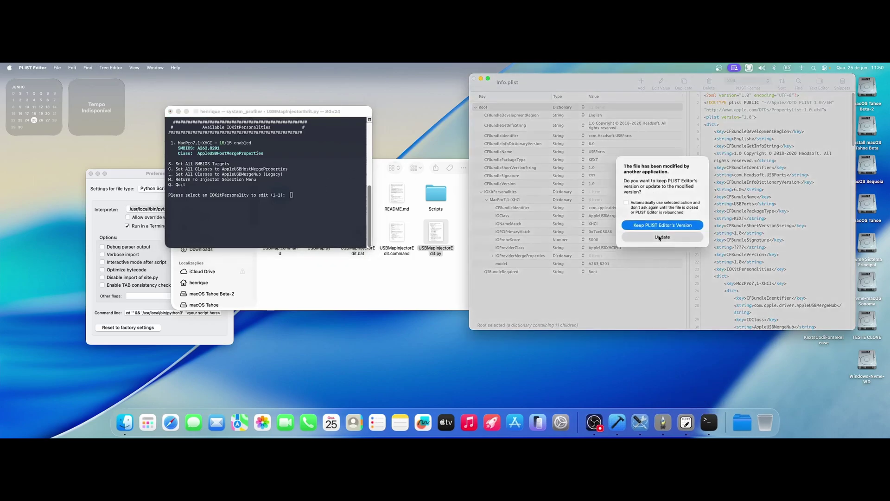
{"action": "left_click", "coordinate": [659, 236]}
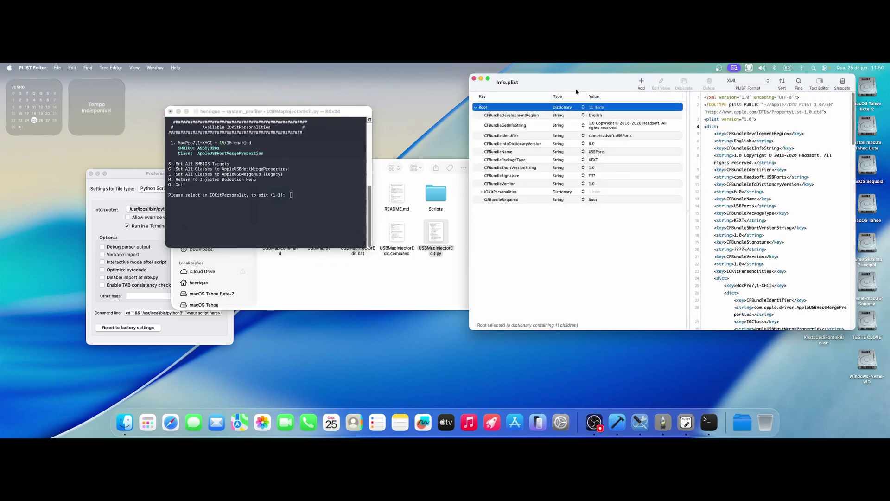
Expand IOKitPersonalities, MacPro7,1-XHCI and IOProviderMergeProperties in the reloaded Info.plist to check the class entries, and collapse the merge properties again.
{"action": "left_click_drag", "start_coordinate": [577, 91], "coordinate": [575, 92]}
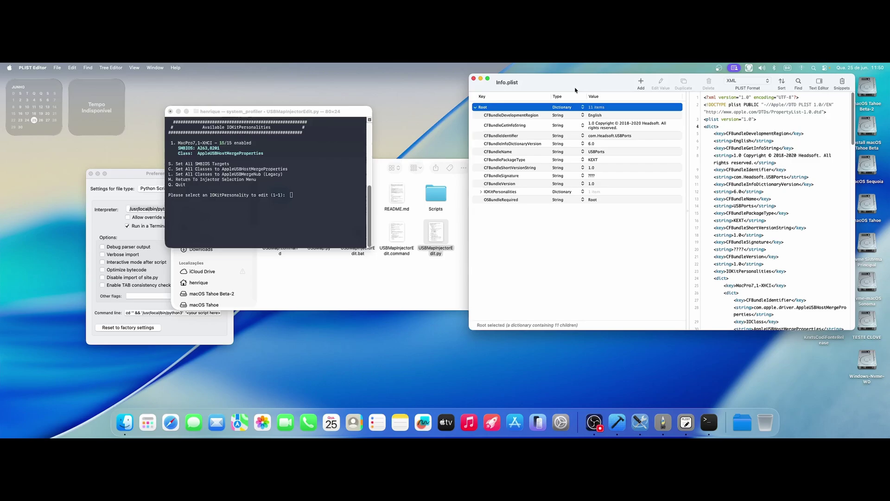
{"action": "left_click", "coordinate": [479, 192]}
{"action": "left_click", "coordinate": [485, 199]}
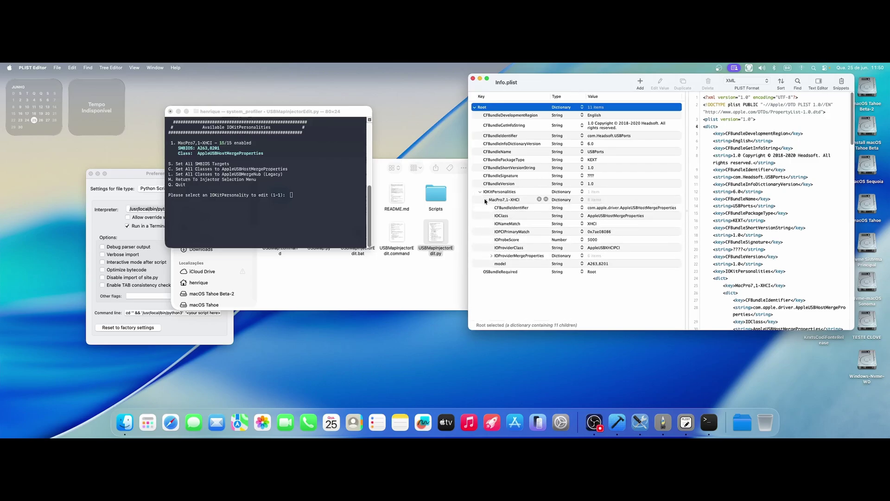
{"action": "left_click", "coordinate": [492, 255]}
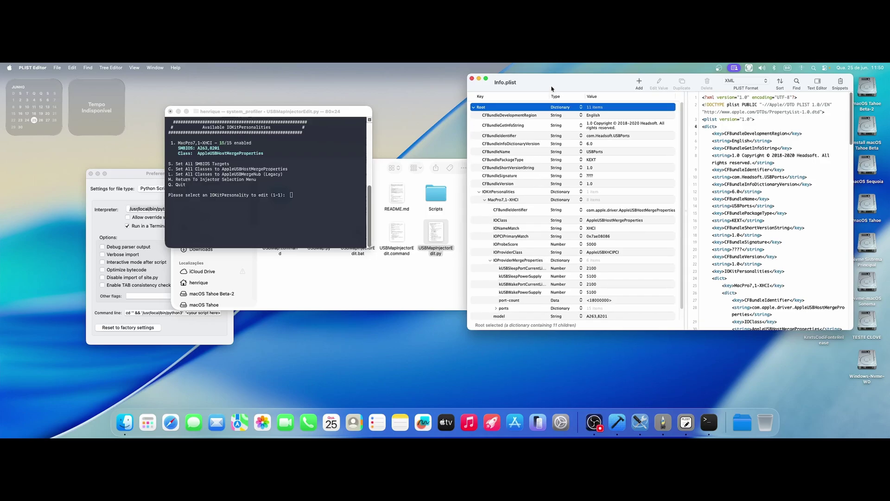
{"action": "left_click", "coordinate": [489, 260]}
{"action": "left_click", "coordinate": [491, 198]}
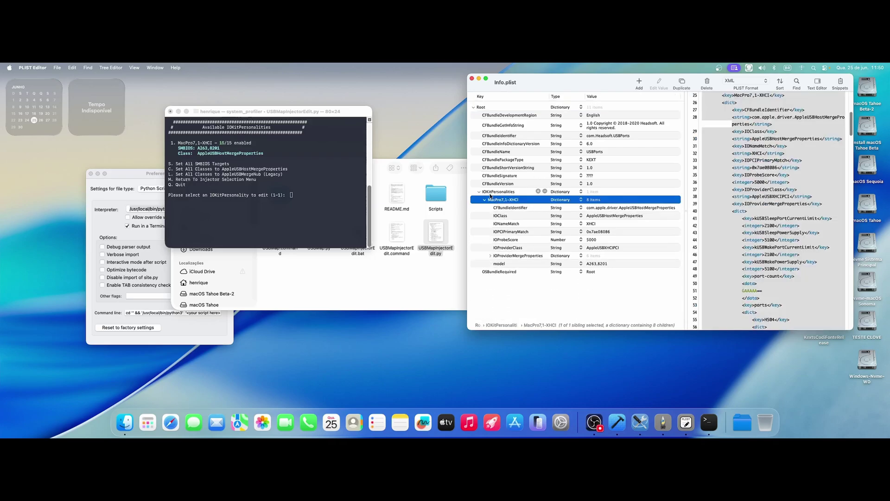
Set all classes to the legacy AppleUSBMergeNub in the injector script and update the open Info.plist to the modified version.
{"action": "left_click", "coordinate": [316, 215]}
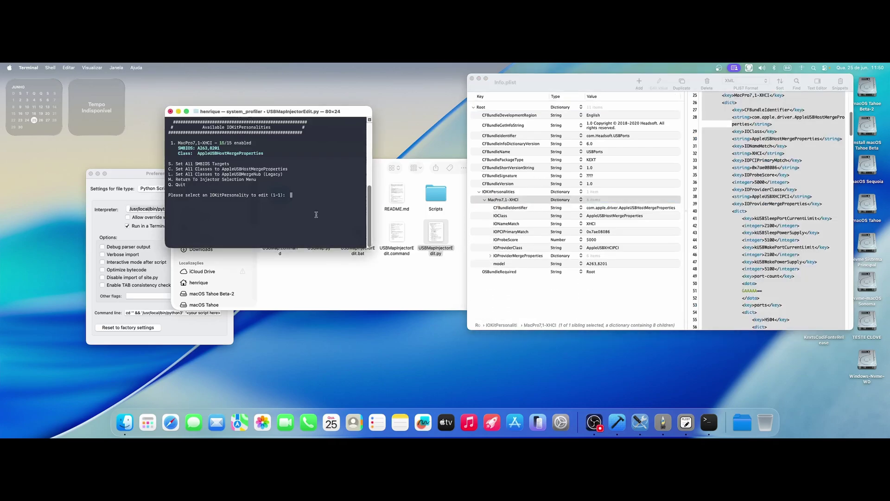
{"action": "type", "text": "l"}
{"action": "key", "text": "Return"}
{"action": "left_click", "coordinate": [687, 422]}
{"action": "left_click", "coordinate": [654, 240]}
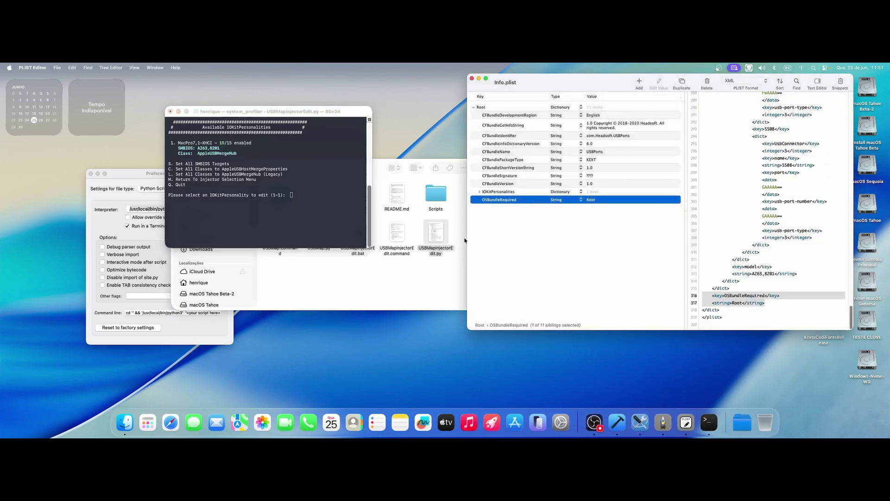
Expand IOKitPersonalities and select the expanded MacPro7,1-XHCI entry to check its CFBundleIdentifier and IOClass.
{"action": "left_click", "coordinate": [480, 191]}
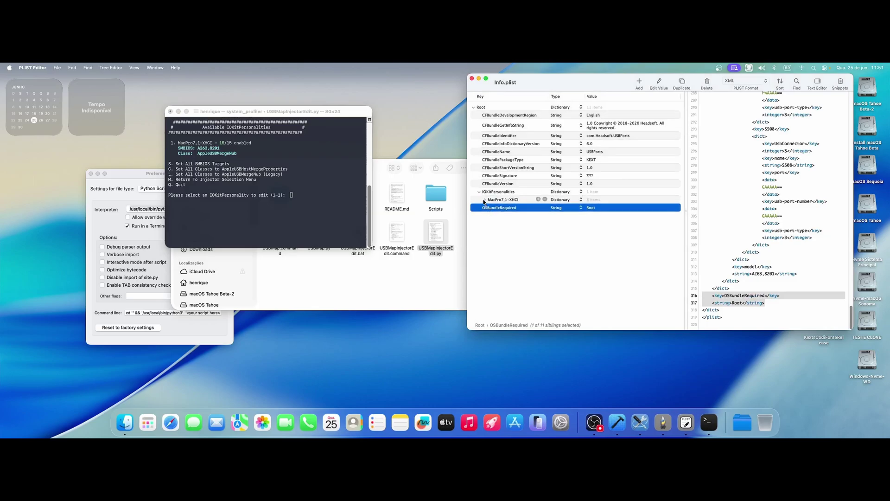
{"action": "left_click", "coordinate": [484, 200]}
{"action": "left_click", "coordinate": [505, 199]}
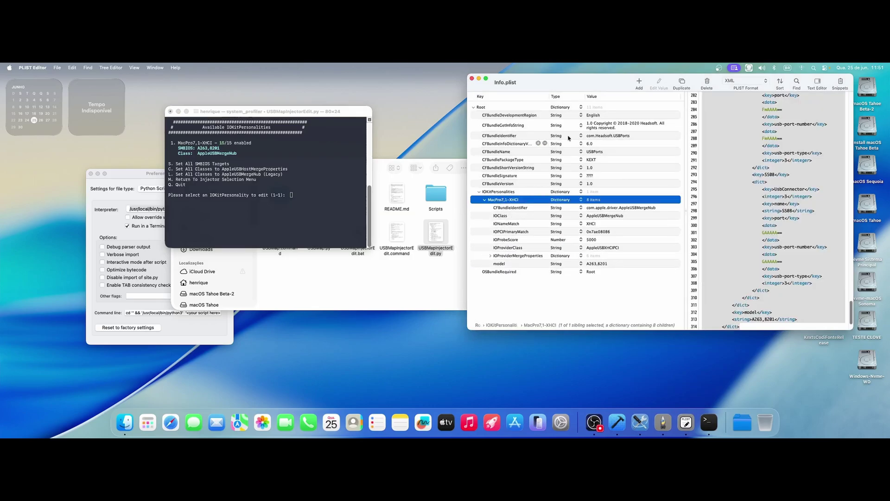
Examine the model value under MacPro7,1-XHCI in the open Info.plist, leaving it unedited.
{"action": "left_click_drag", "start_coordinate": [585, 85], "coordinate": [462, 91]}
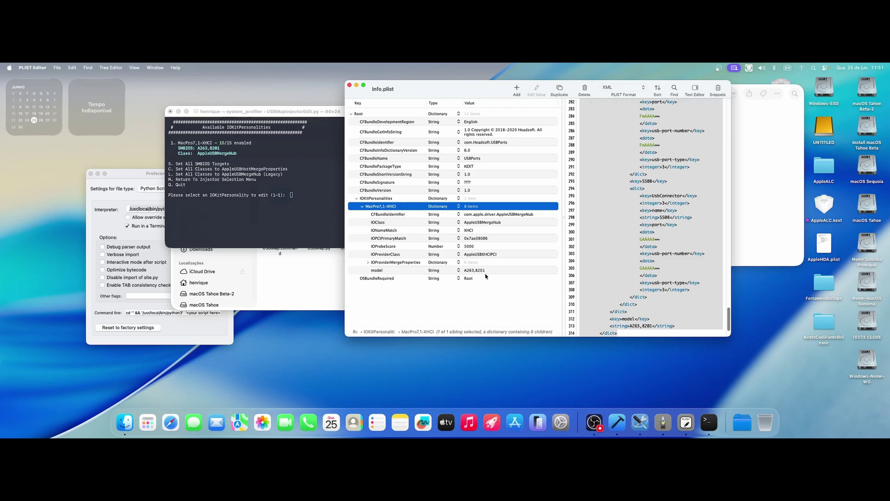
{"action": "left_click_drag", "start_coordinate": [452, 90], "coordinate": [464, 94]}
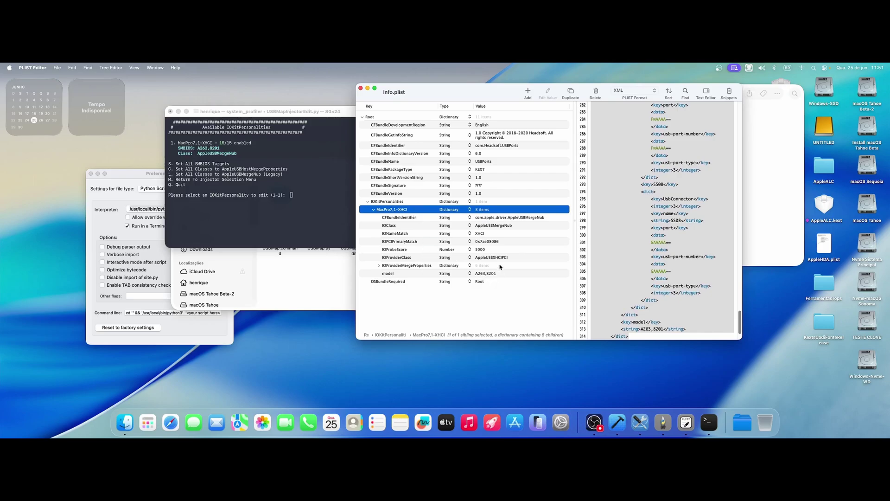
{"action": "left_click_drag", "start_coordinate": [474, 95], "coordinate": [477, 92]}
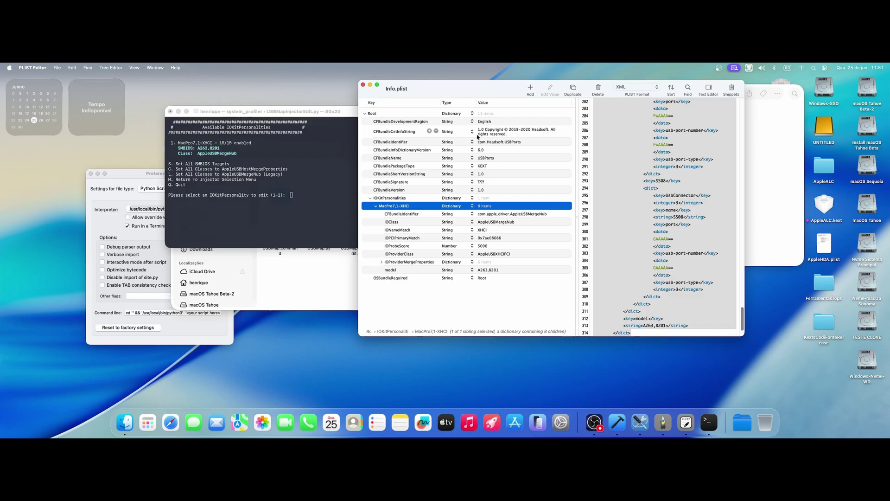
{"action": "left_click", "coordinate": [499, 273]}
{"action": "left_click_drag", "start_coordinate": [461, 88], "coordinate": [459, 86]}
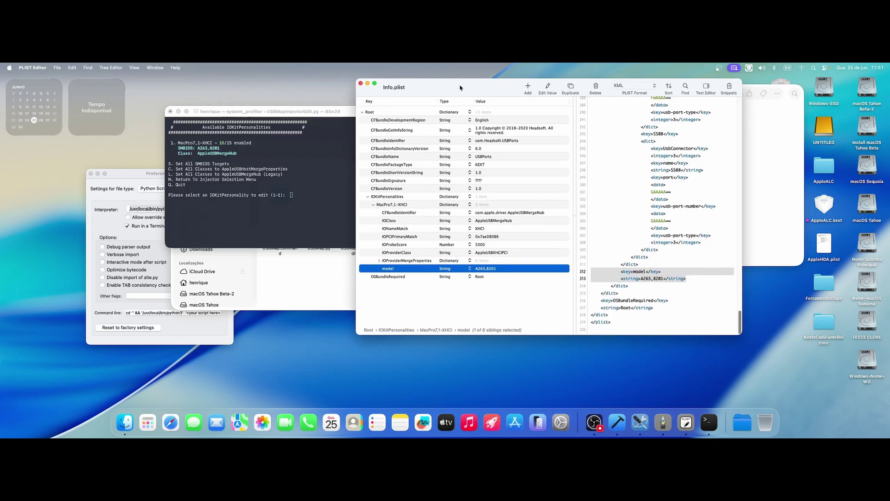
{"action": "left_click", "coordinate": [503, 270]}
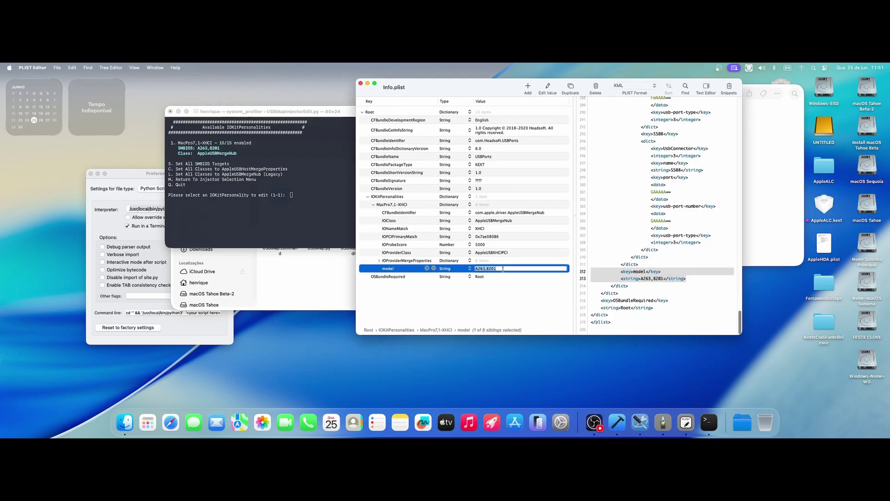
{"action": "left_click_drag", "start_coordinate": [464, 90], "coordinate": [465, 89]}
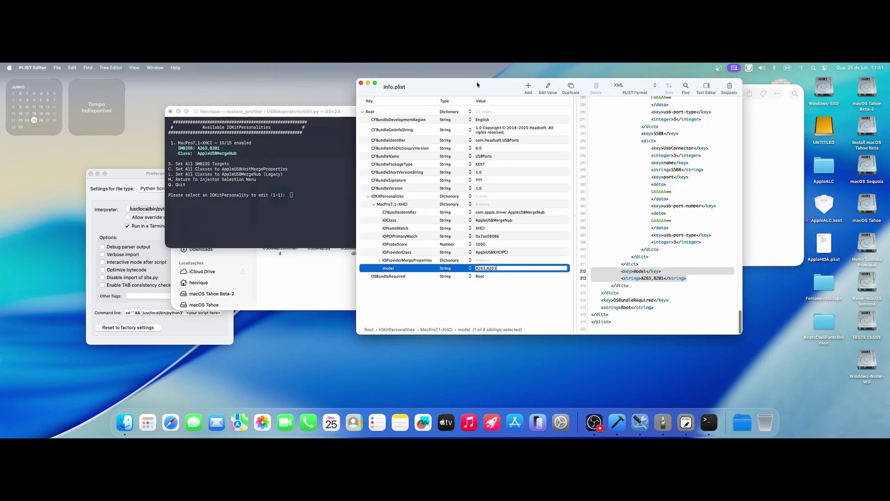
{"action": "left_click_drag", "start_coordinate": [477, 84], "coordinate": [478, 85]}
{"action": "left_click", "coordinate": [509, 291]}
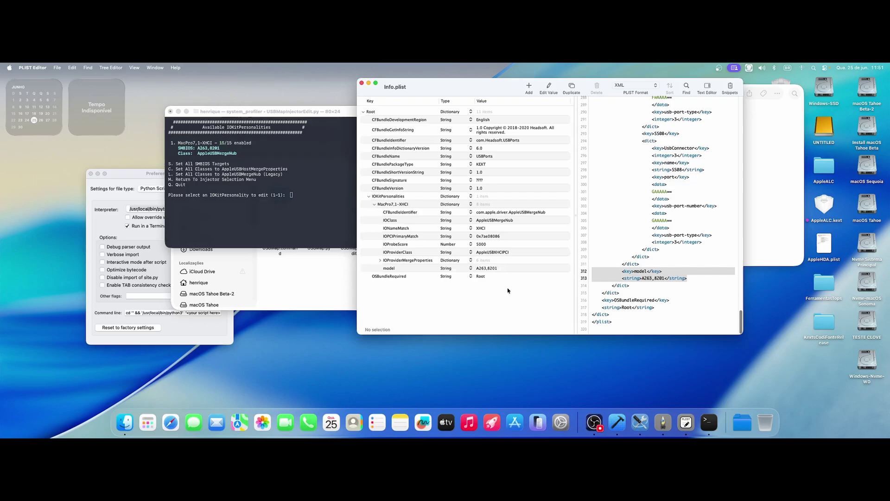
{"action": "left_click", "coordinate": [505, 268]}
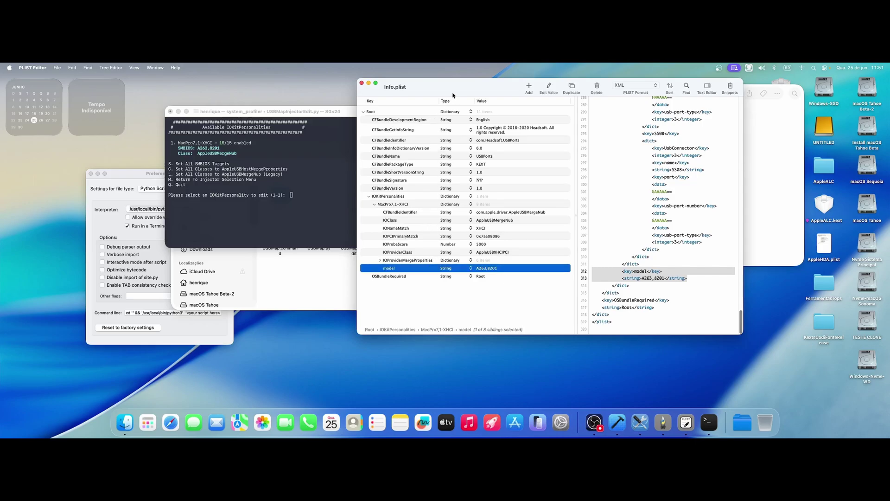
{"action": "left_click_drag", "start_coordinate": [453, 95], "coordinate": [462, 92]}
Close the Info.plist window, then exit the USBMapInjectorEdit script and quit Terminal.
{"action": "left_click", "coordinate": [370, 80]}
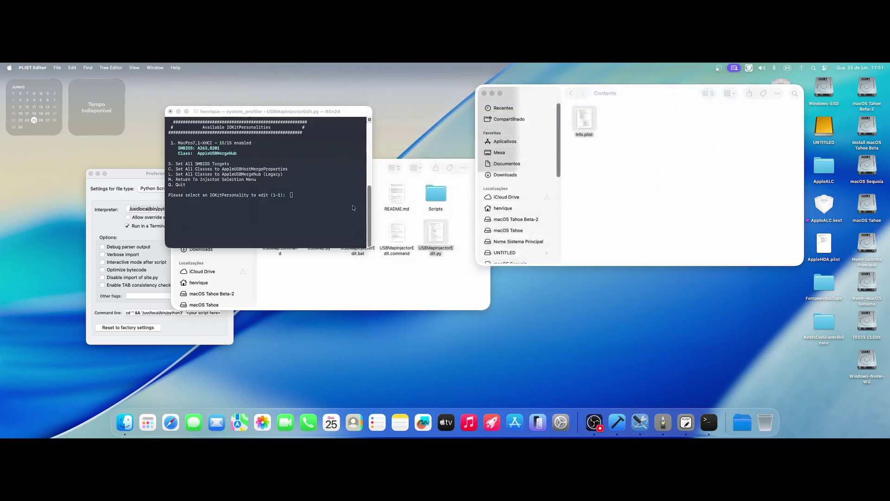
{"action": "left_click", "coordinate": [329, 203]}
{"action": "type", "text": "q"}
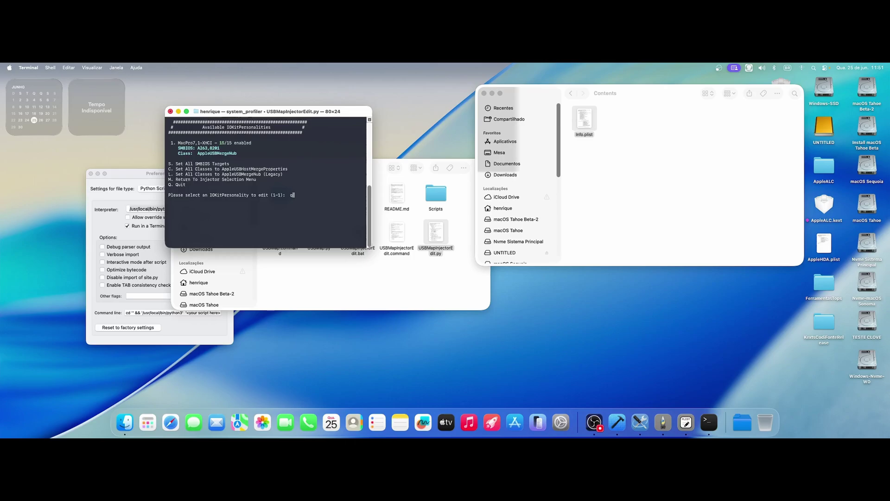
{"action": "key", "text": "Return"}
{"action": "key", "text": "super+q"}
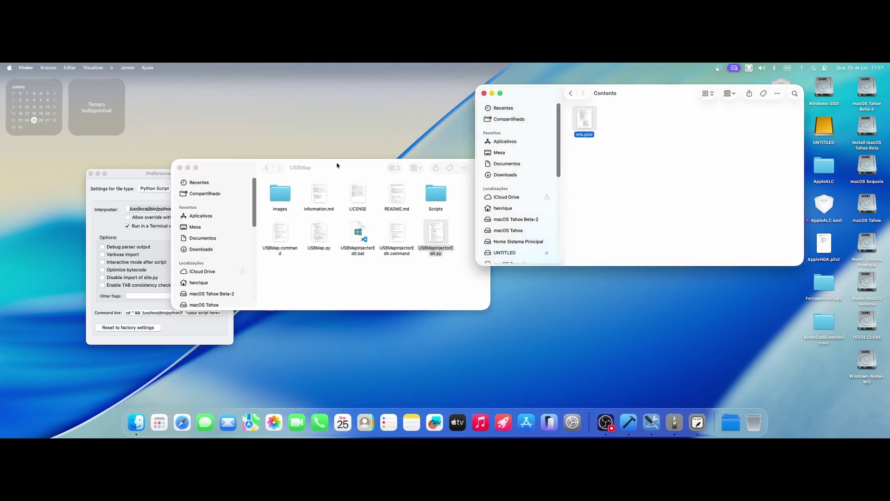
Move the USBMap folder window aside and close the Finder window showing the USBPorts.kext contents.
{"action": "left_click_drag", "start_coordinate": [338, 165], "coordinate": [266, 142]}
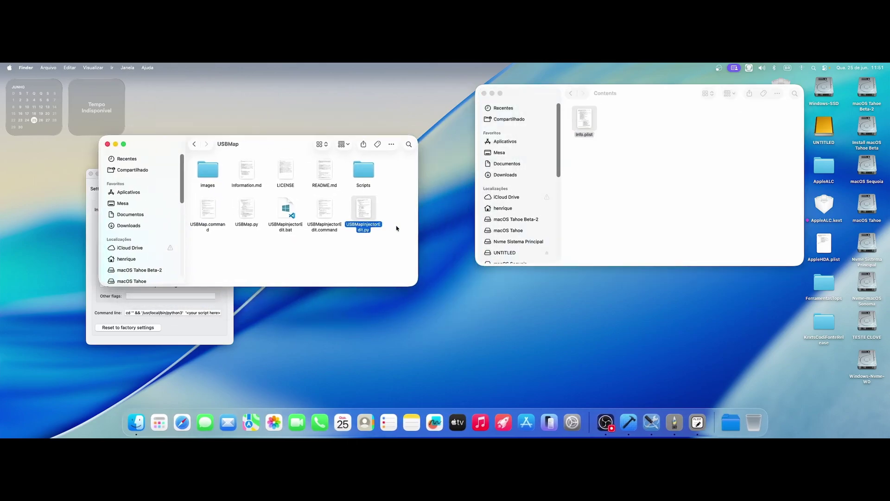
{"action": "left_click_drag", "start_coordinate": [273, 138], "coordinate": [274, 139]}
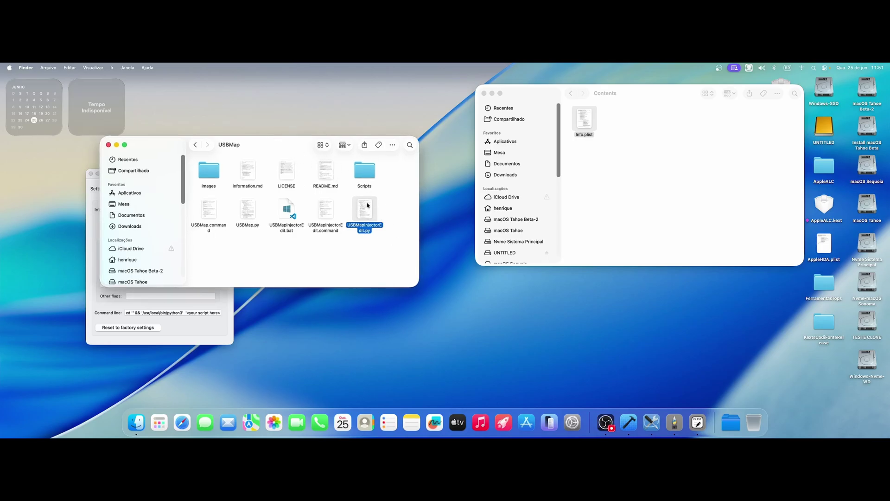
{"action": "left_click_drag", "start_coordinate": [583, 101], "coordinate": [563, 105]}
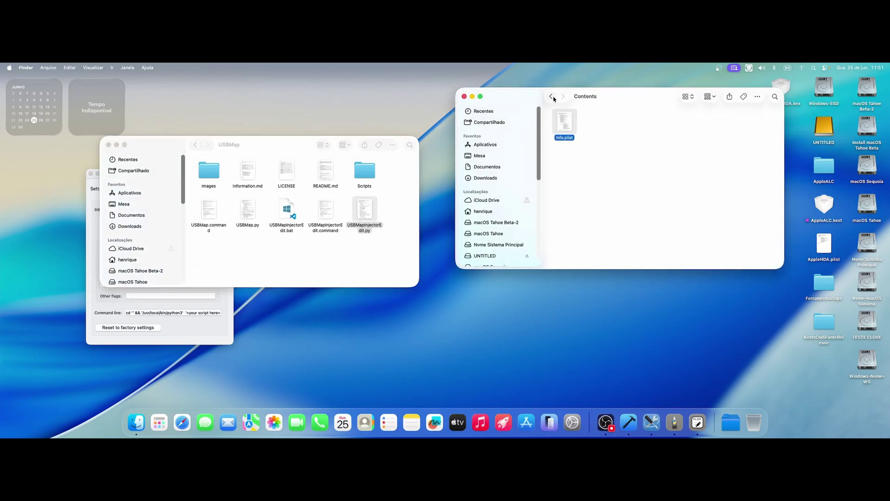
{"action": "left_click", "coordinate": [551, 96]}
{"action": "left_click", "coordinate": [464, 96]}
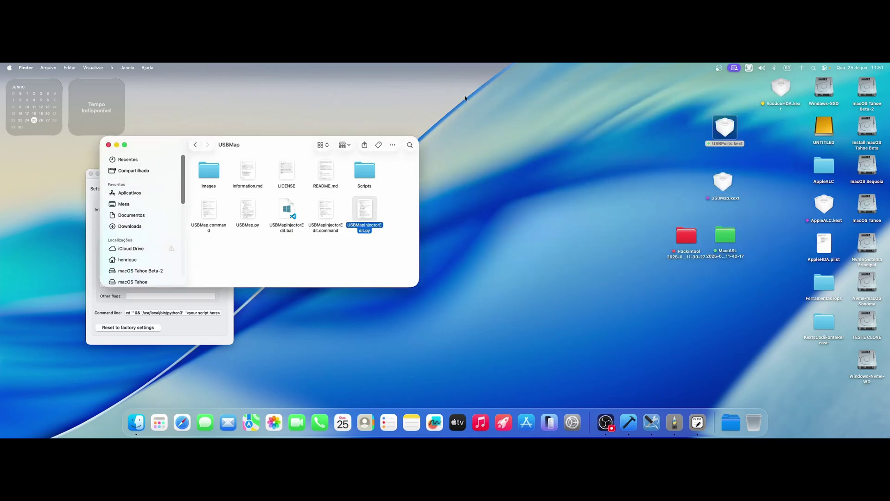
Show the package contents of USBMap.kext on the desktop, open its Info.plist from Contents and move the plist window aside.
{"action": "left_click", "coordinate": [584, 216]}
{"action": "left_click", "coordinate": [675, 182]}
{"action": "right_click", "coordinate": [723, 183]}
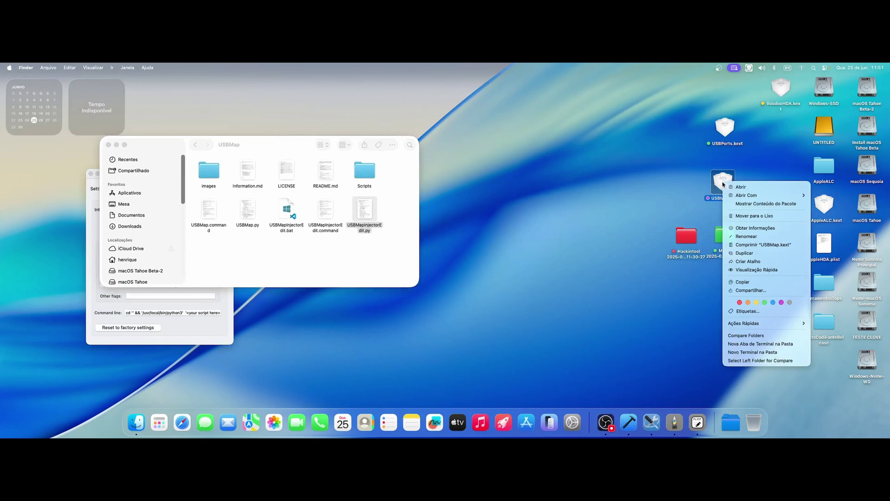
{"action": "left_click", "coordinate": [748, 204]}
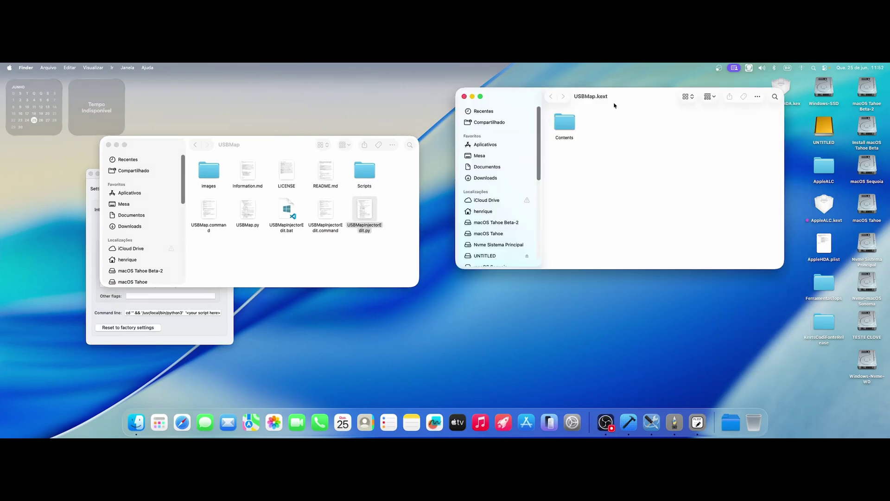
{"action": "left_click_drag", "start_coordinate": [614, 106], "coordinate": [384, 127]}
{"action": "double_click", "coordinate": [333, 143]}
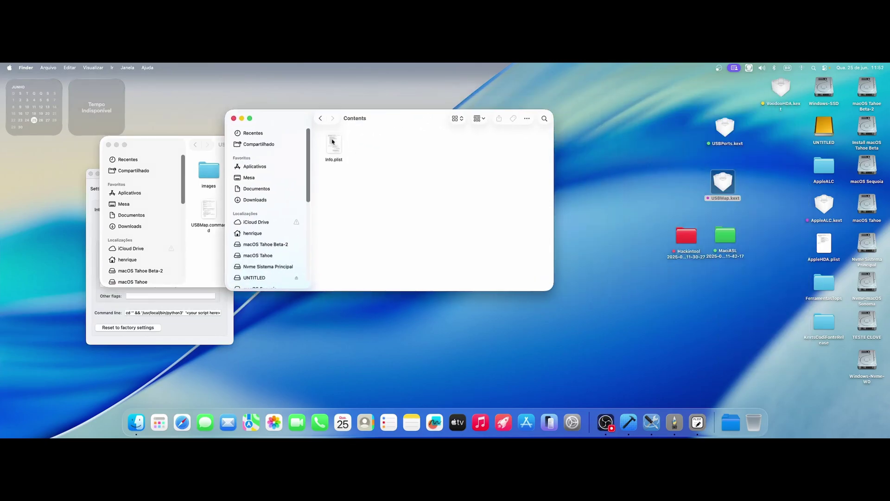
{"action": "double_click", "coordinate": [333, 143]}
{"action": "left_click_drag", "start_coordinate": [549, 89], "coordinate": [179, 99]}
Show the package contents of USBPorts.kext, open its Info.plist from Contents and place it beside the USBMap plist.
{"action": "right_click", "coordinate": [732, 123]}
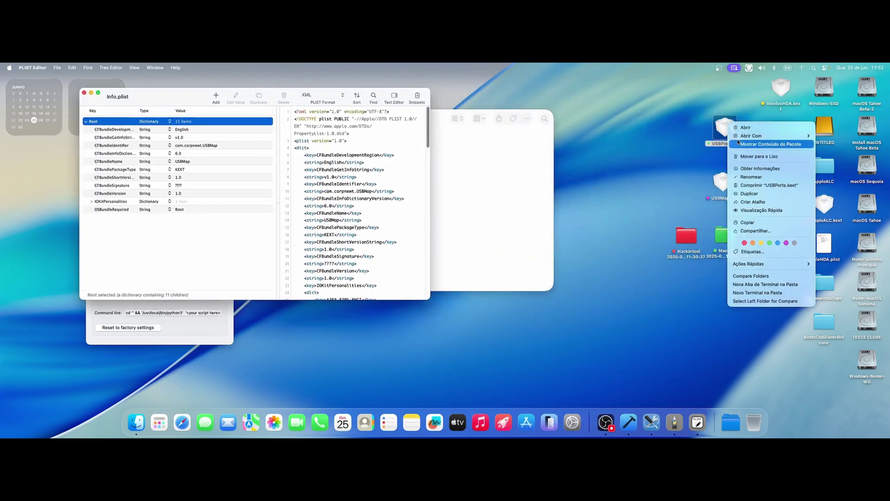
{"action": "left_click", "coordinate": [680, 164]}
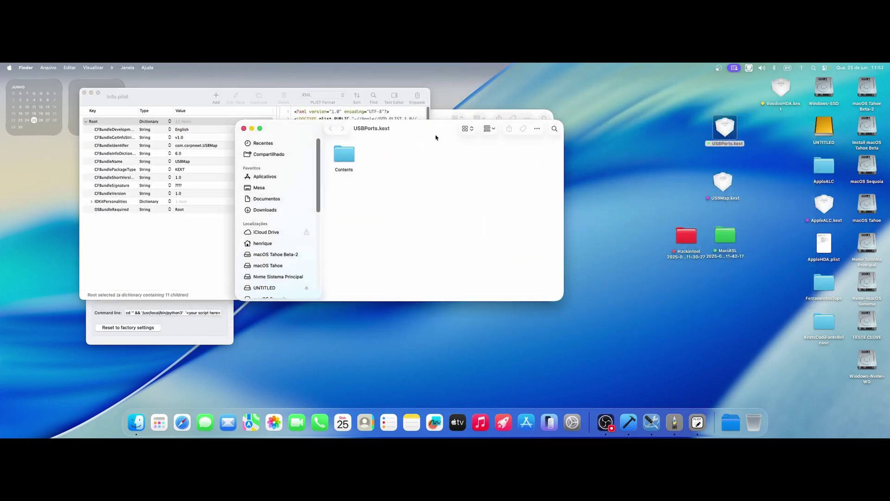
{"action": "left_click_drag", "start_coordinate": [338, 136], "coordinate": [625, 226]}
{"action": "left_click", "coordinate": [641, 243]}
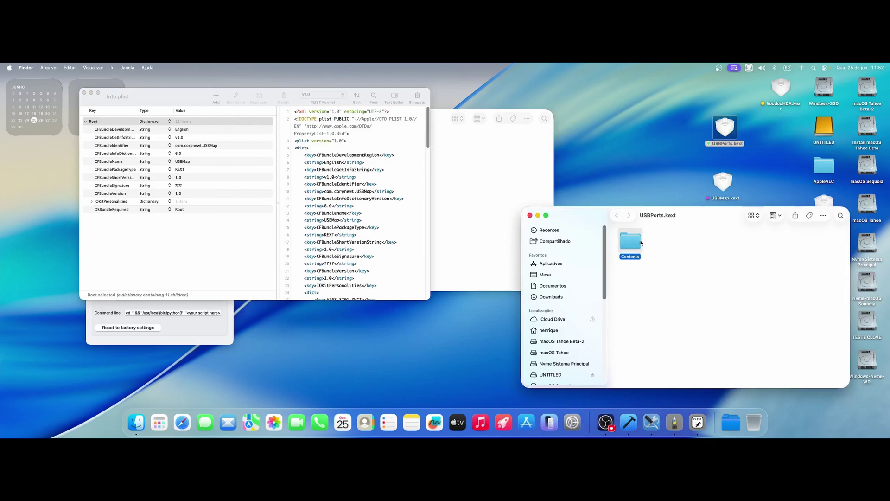
{"action": "double_click", "coordinate": [637, 245]}
{"action": "double_click", "coordinate": [630, 243]}
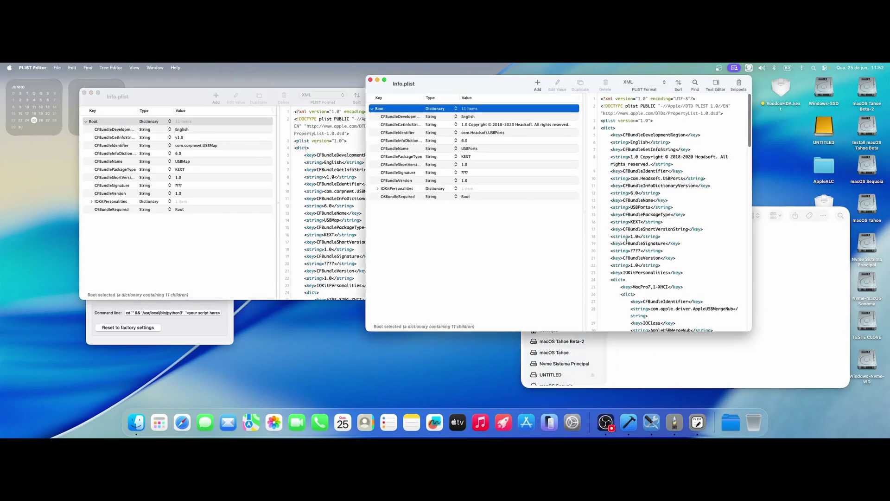
{"action": "left_click_drag", "start_coordinate": [602, 114], "coordinate": [600, 115]}
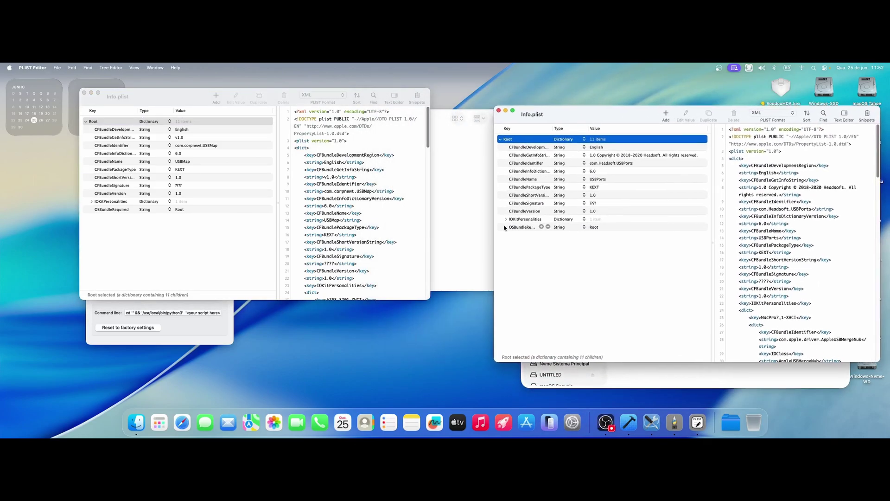
Expand IOKitPersonalities in the USBPorts Info.plist, select MacPro7,1-XHCI and widen the Key column to show full names.
{"action": "left_click", "coordinate": [506, 218]}
{"action": "left_click", "coordinate": [522, 228]}
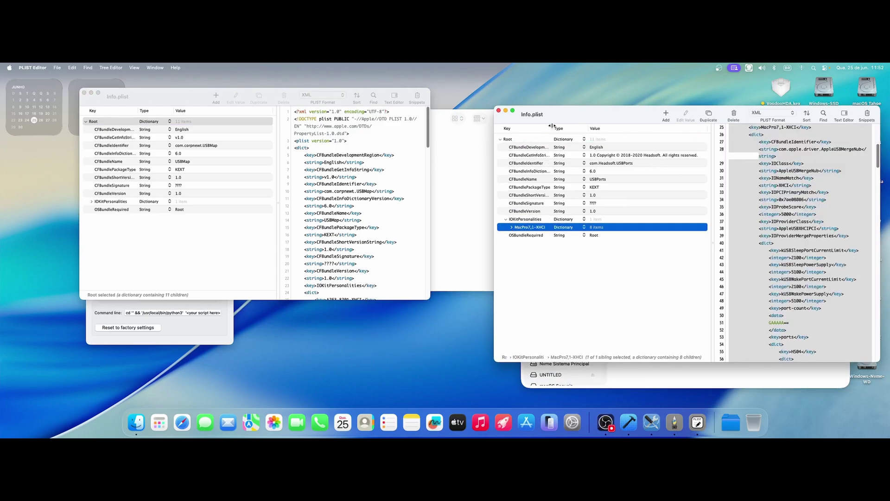
{"action": "left_click_drag", "start_coordinate": [551, 128], "coordinate": [582, 129]}
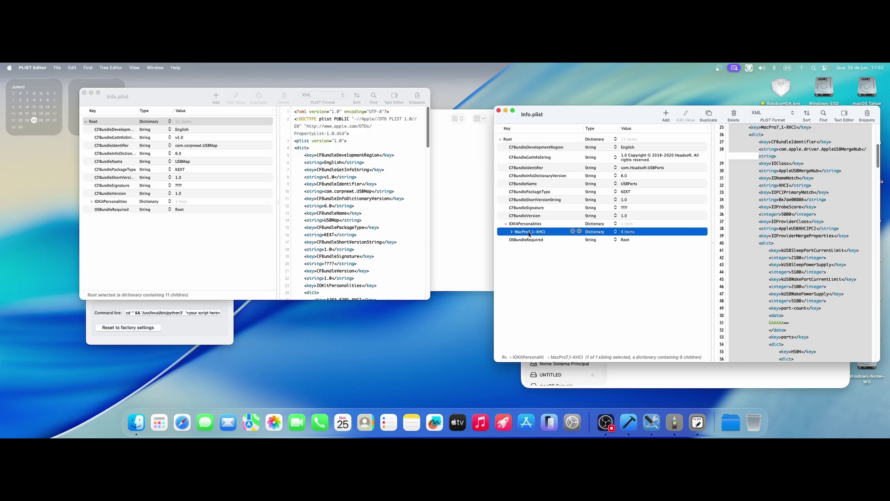
Expand IOKitPersonalities in the USBMap Info.plist, select A263,8201-XHCI and widen the Key column.
{"action": "left_click", "coordinate": [91, 201]}
{"action": "left_click_drag", "start_coordinate": [185, 96], "coordinate": [156, 94]}
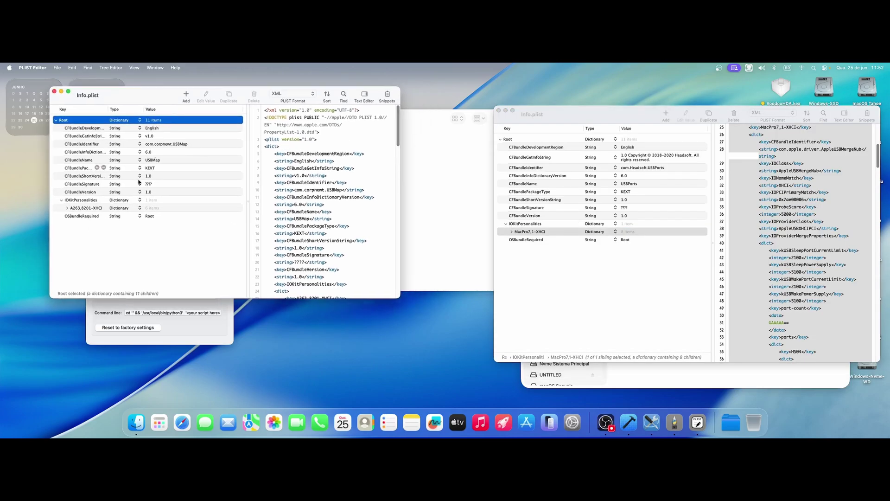
{"action": "left_click_drag", "start_coordinate": [399, 297], "coordinate": [398, 297]}
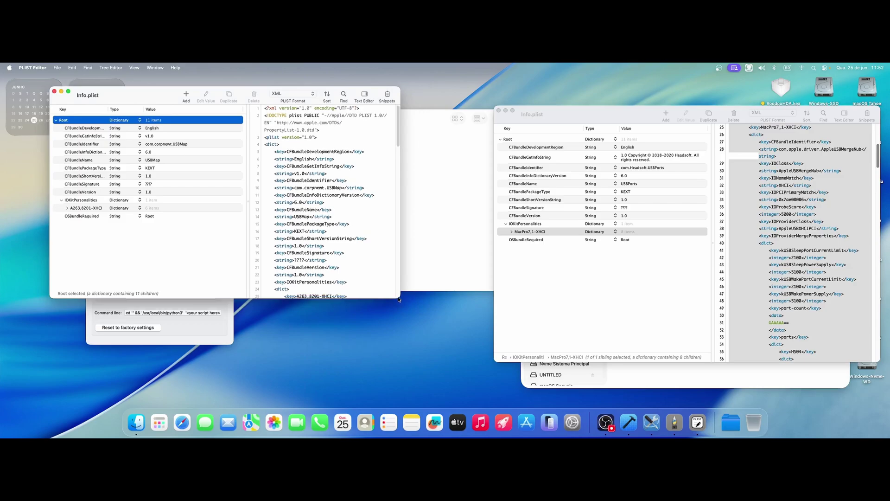
{"action": "left_click", "coordinate": [94, 209]}
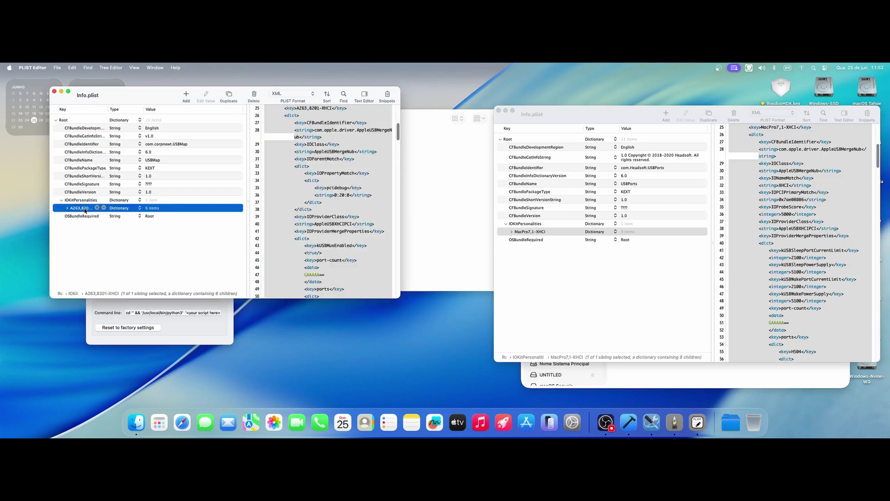
{"action": "left_click_drag", "start_coordinate": [168, 99], "coordinate": [168, 98]}
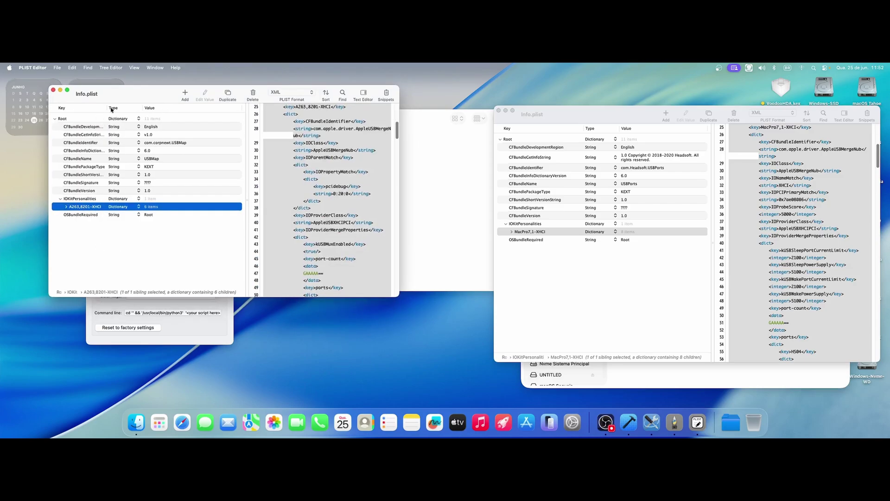
{"action": "mouse_move", "coordinate": [106, 106]}
{"action": "left_mouse_down"}
{"action": "mouse_move", "coordinate": [121, 105]}
{"action": "mouse_move", "coordinate": [115, 92]}
{"action": "left_mouse_up"}
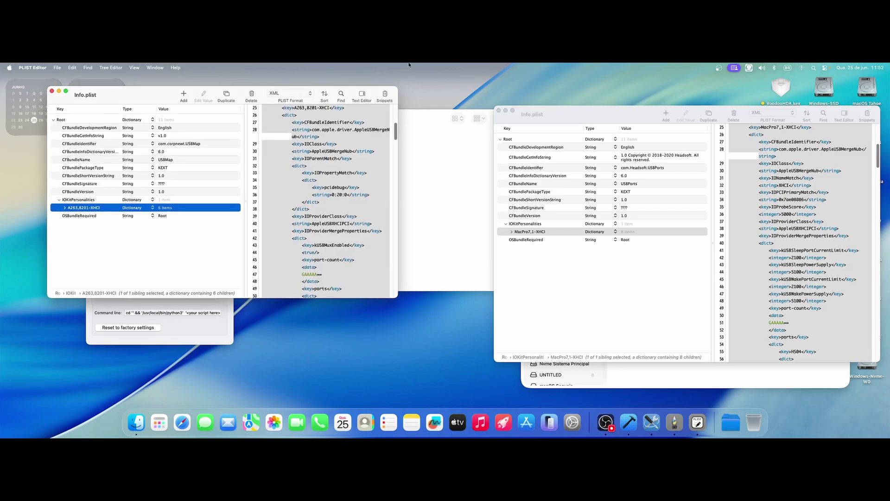
Expand A263,8201-XHCI in the USBMap Info.plist, select its model entry and line up both plist windows.
{"action": "left_click_drag", "start_coordinate": [566, 106], "coordinate": [562, 104]}
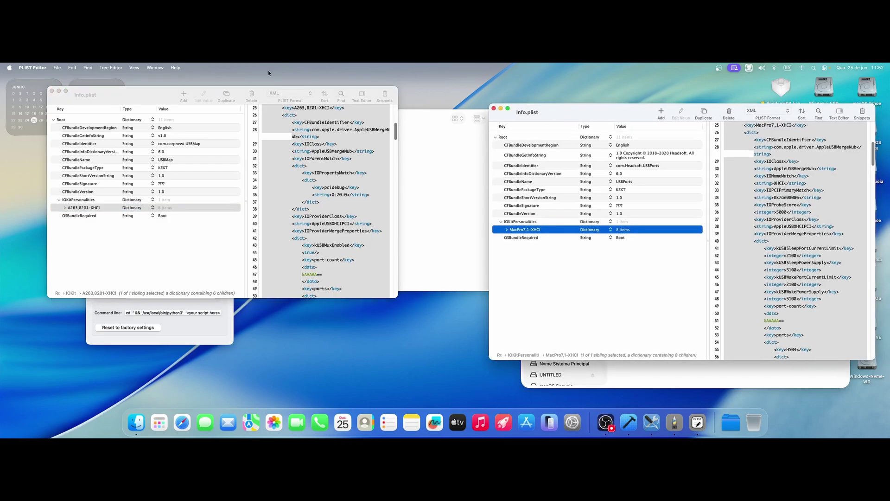
{"action": "left_click", "coordinate": [79, 210]}
{"action": "left_click", "coordinate": [83, 207]}
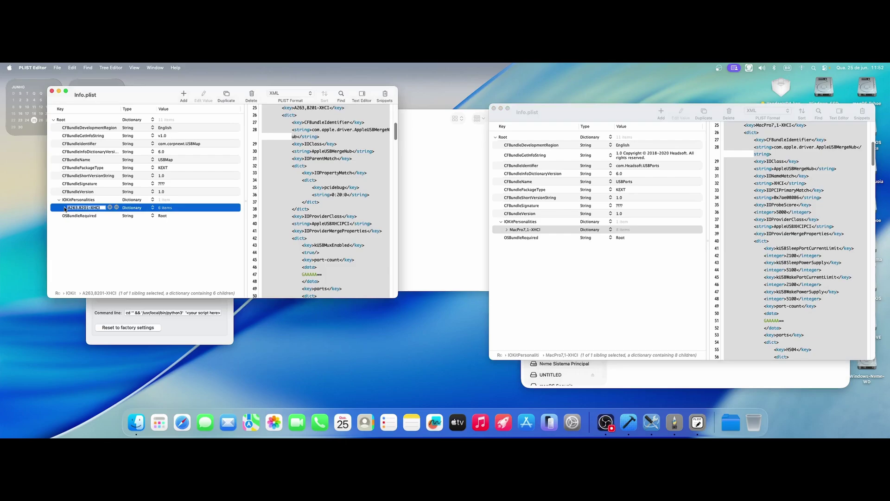
{"action": "left_click", "coordinate": [65, 209]}
{"action": "left_click", "coordinate": [176, 258]}
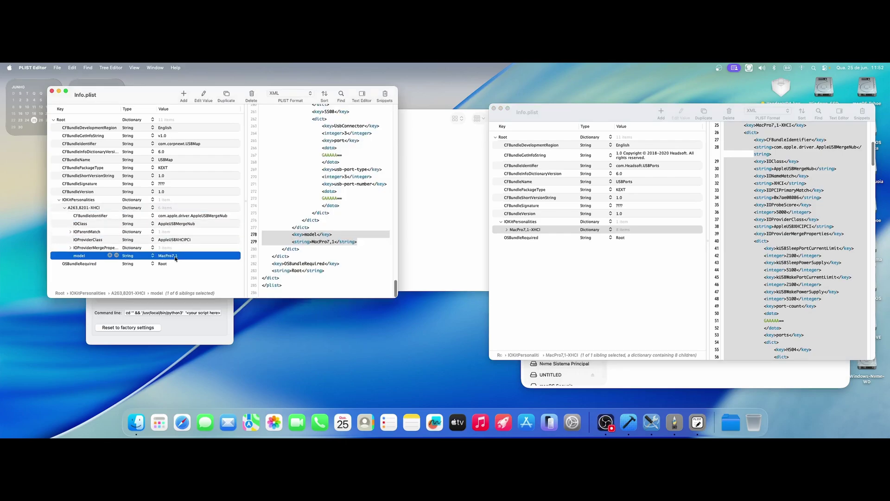
{"action": "left_click_drag", "start_coordinate": [158, 94], "coordinate": [138, 108]}
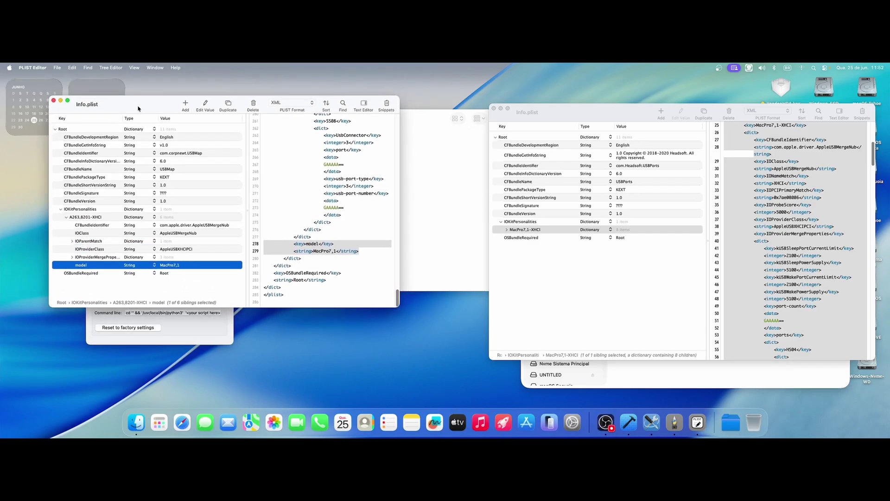
{"action": "mouse_move", "coordinate": [593, 118]}
{"action": "left_mouse_down"}
{"action": "mouse_move", "coordinate": [567, 103]}
{"action": "mouse_move", "coordinate": [563, 109]}
{"action": "mouse_move", "coordinate": [579, 110]}
{"action": "left_mouse_up"}
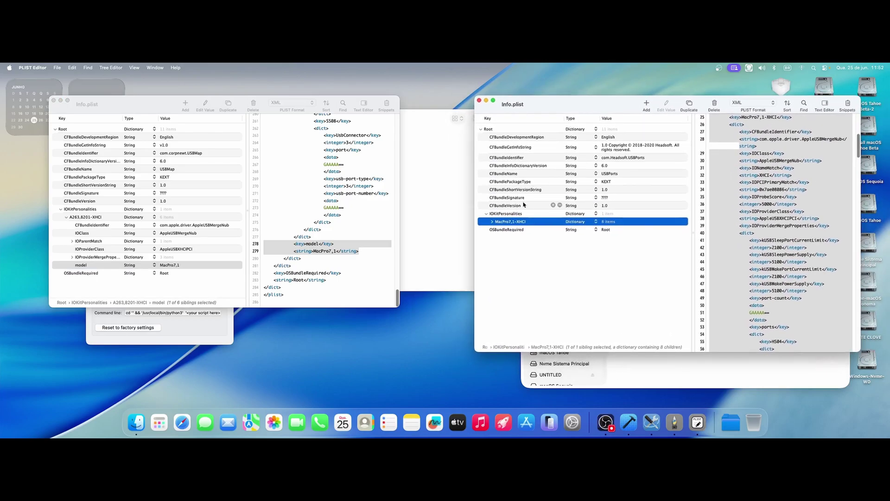
Expand MacPro7,1-XHCI in the USBPorts Info.plist, select its model entry and line up both plist windows for comparison.
{"action": "left_click", "coordinate": [493, 222]}
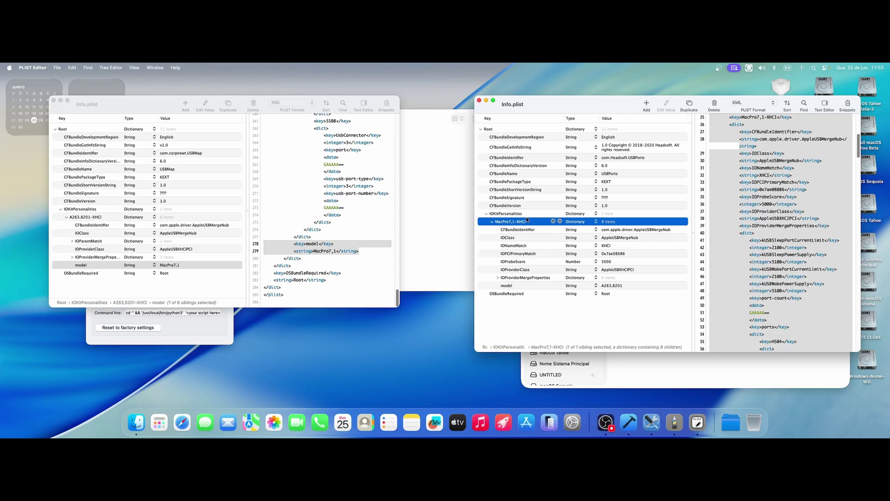
{"action": "left_click", "coordinate": [623, 286]}
{"action": "left_click_drag", "start_coordinate": [598, 104], "coordinate": [597, 103]}
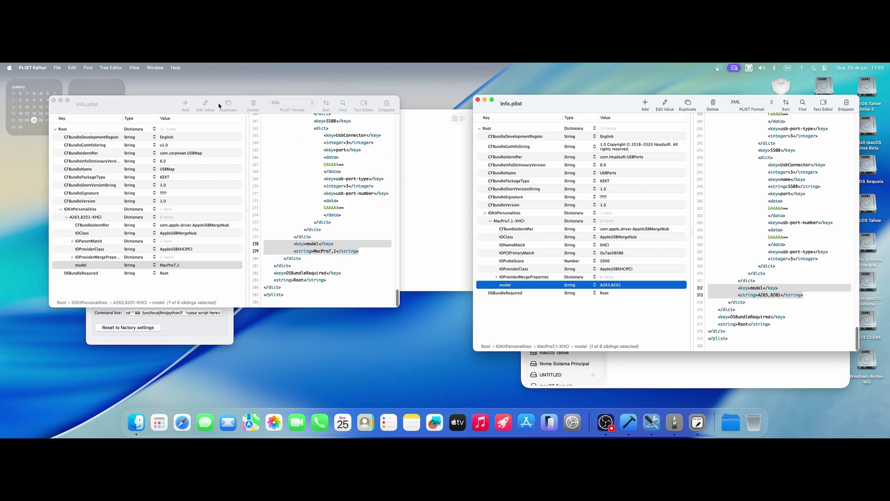
{"action": "left_click_drag", "start_coordinate": [163, 105], "coordinate": [168, 119]}
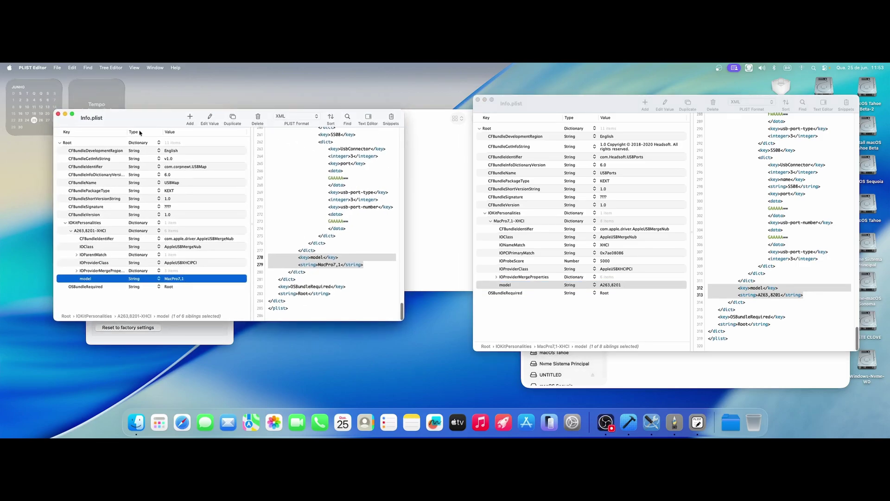
{"action": "mouse_move", "coordinate": [554, 97]}
{"action": "left_mouse_down"}
{"action": "mouse_move", "coordinate": [533, 116]}
{"action": "mouse_move", "coordinate": [562, 94]}
{"action": "left_mouse_up"}
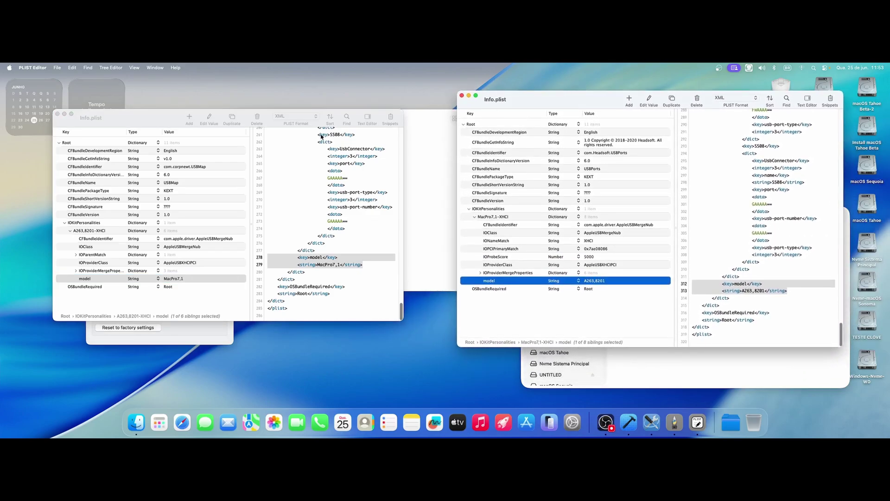
Close both Info.plist windows and the Finder windows showing the contents of USBPorts.kext and USBMap.kext.
{"action": "left_click", "coordinate": [462, 96]}
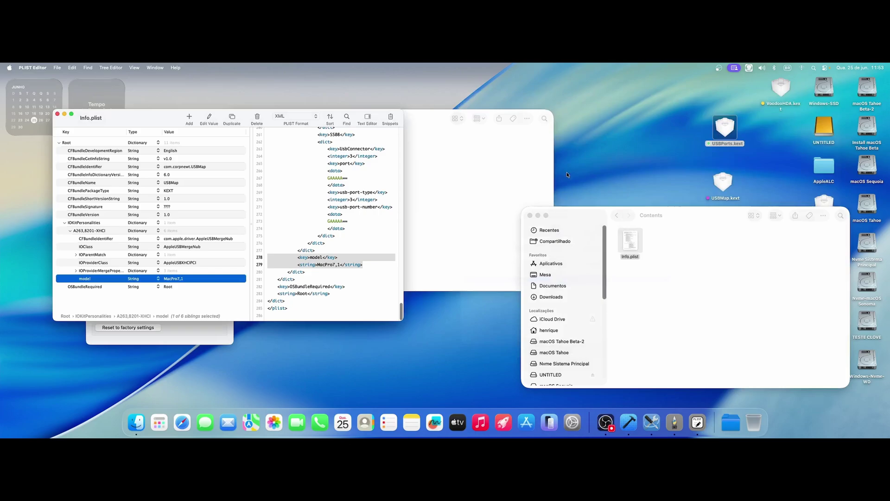
{"action": "left_click", "coordinate": [529, 215]}
{"action": "left_click", "coordinate": [152, 115]}
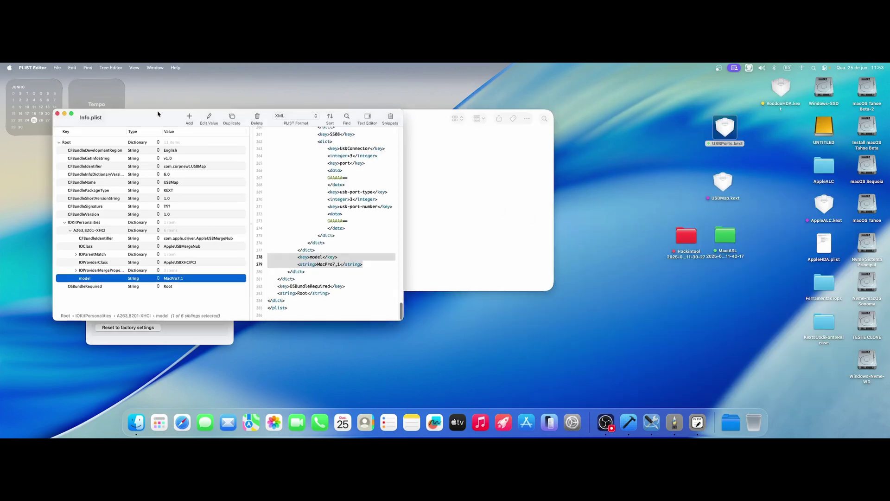
{"action": "left_click", "coordinate": [58, 114]}
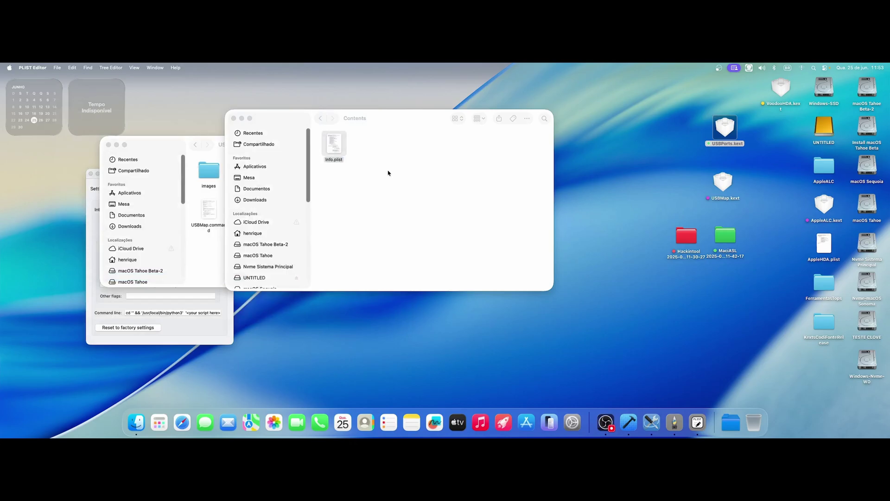
{"action": "left_click_drag", "start_coordinate": [392, 123], "coordinate": [379, 119]}
{"action": "left_click", "coordinate": [307, 114]}
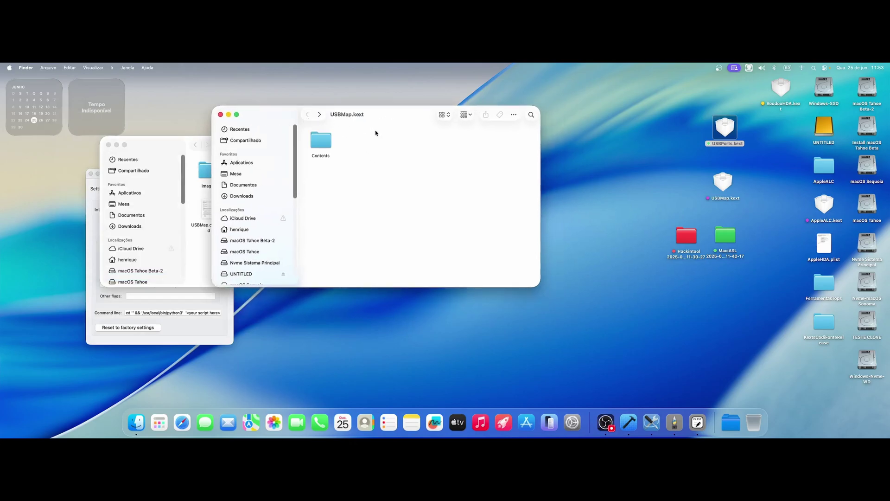
{"action": "left_click", "coordinate": [221, 114]}
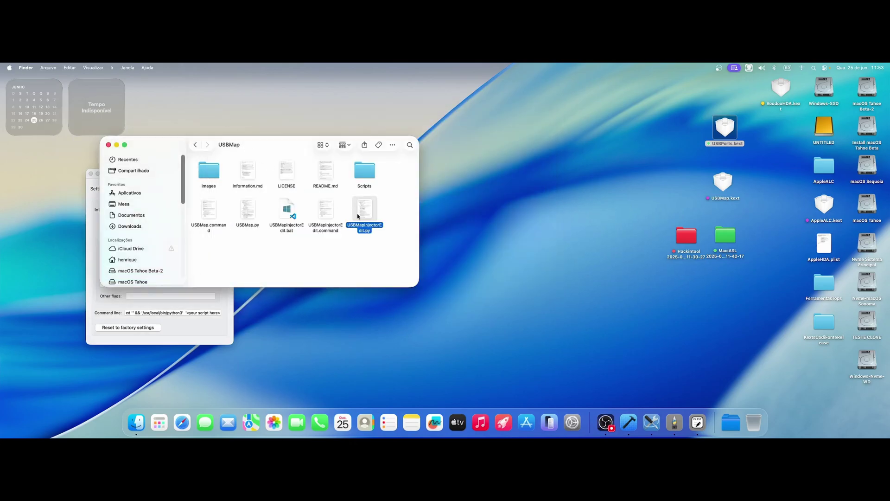
Bring the Python Launcher Preferences window out from behind the USBMap folder and close it.
{"action": "left_click", "coordinate": [357, 263]}
{"action": "left_click_drag", "start_coordinate": [275, 147], "coordinate": [275, 145]}
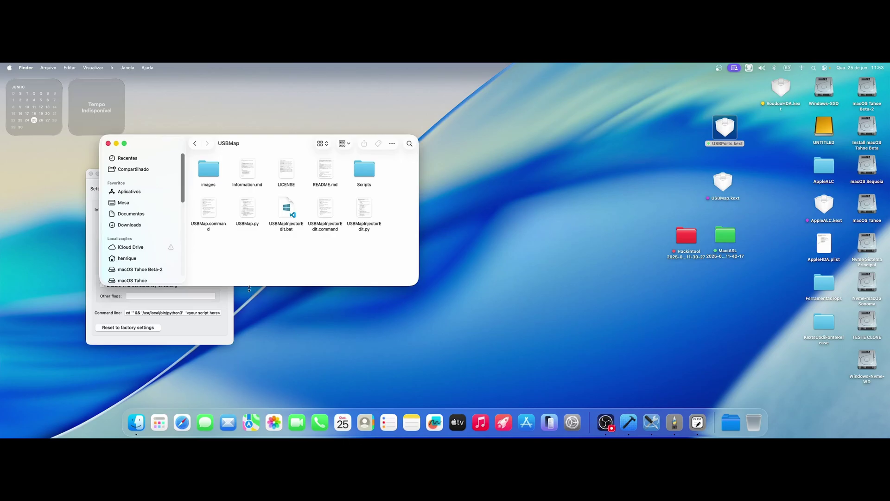
{"action": "left_click", "coordinate": [225, 334]}
{"action": "left_click_drag", "start_coordinate": [146, 182], "coordinate": [249, 181]}
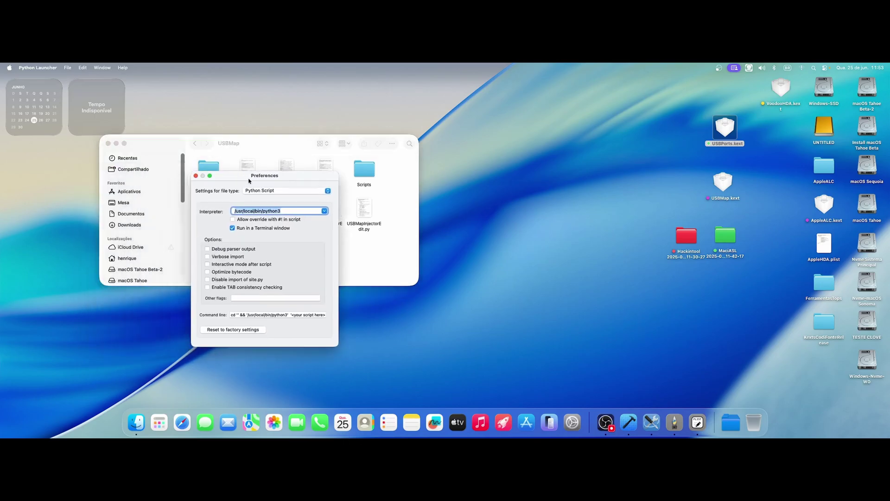
{"action": "left_click", "coordinate": [196, 175]}
{"action": "left_click_drag", "start_coordinate": [268, 148], "coordinate": [279, 144]}
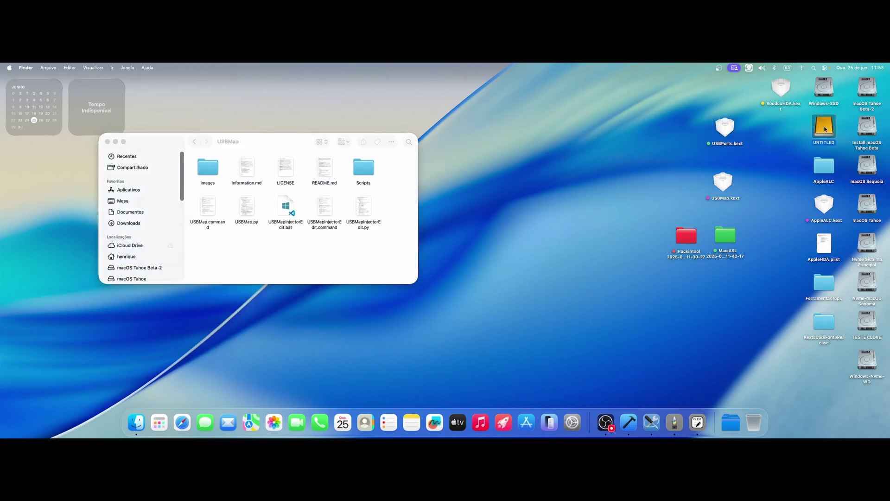
Open the EFI folder on the UNTITLED volume and enlarge its window beside the USBMap folder.
{"action": "double_click", "coordinate": [825, 128]}
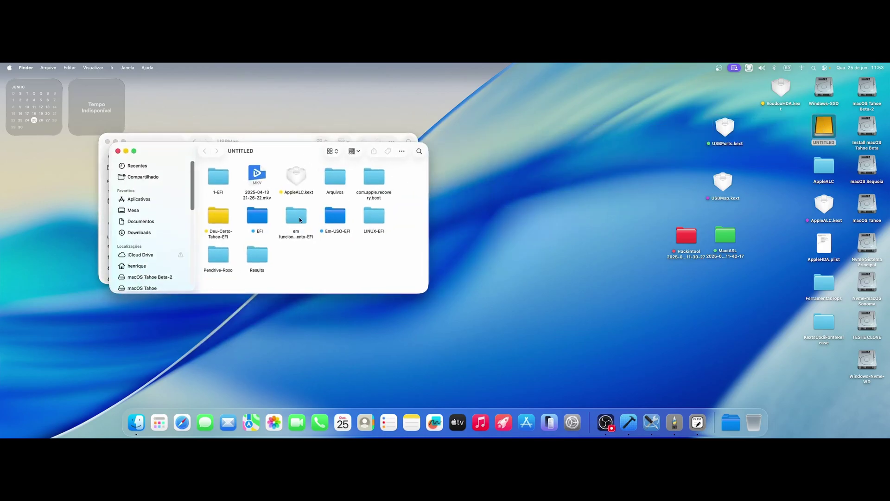
{"action": "double_click", "coordinate": [258, 217]}
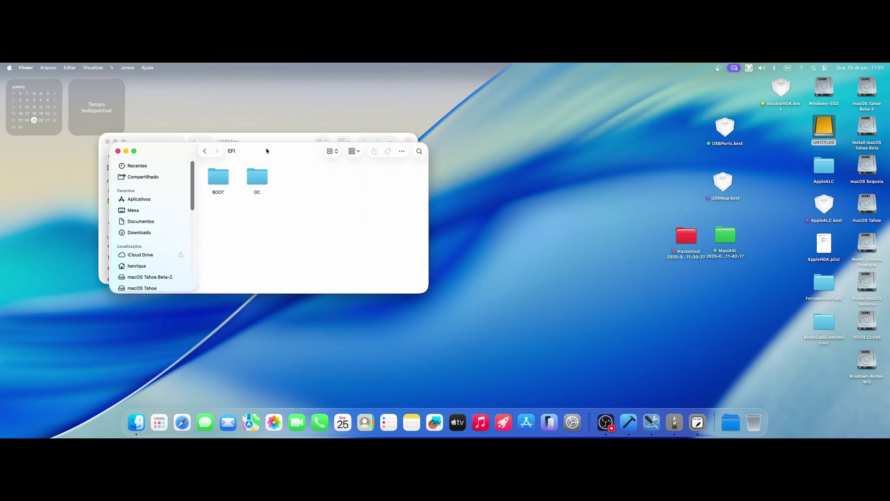
{"action": "left_click_drag", "start_coordinate": [267, 151], "coordinate": [286, 150]}
{"action": "left_click_drag", "start_coordinate": [441, 290], "coordinate": [512, 332]}
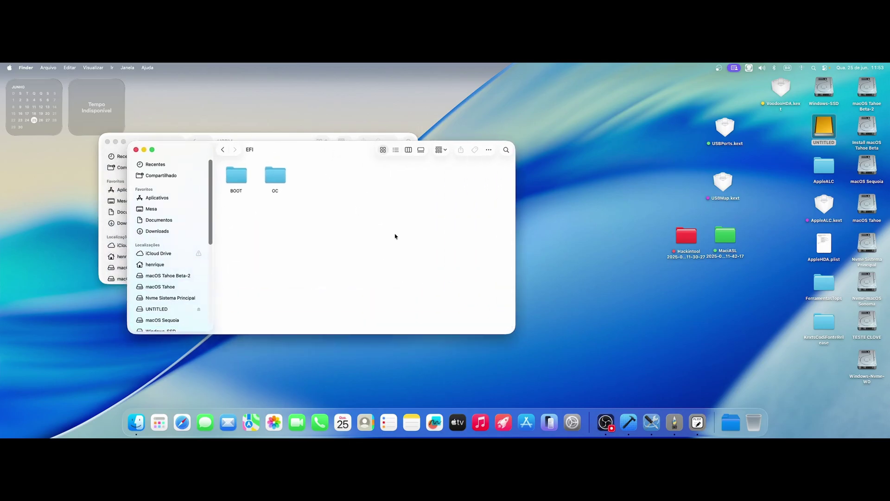
{"action": "left_click_drag", "start_coordinate": [305, 155], "coordinate": [378, 155]}
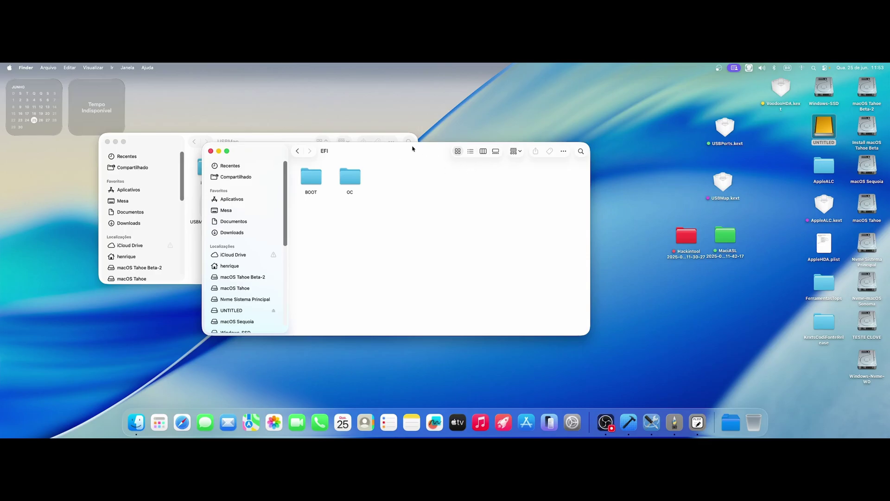
{"action": "left_click", "coordinate": [761, 67]}
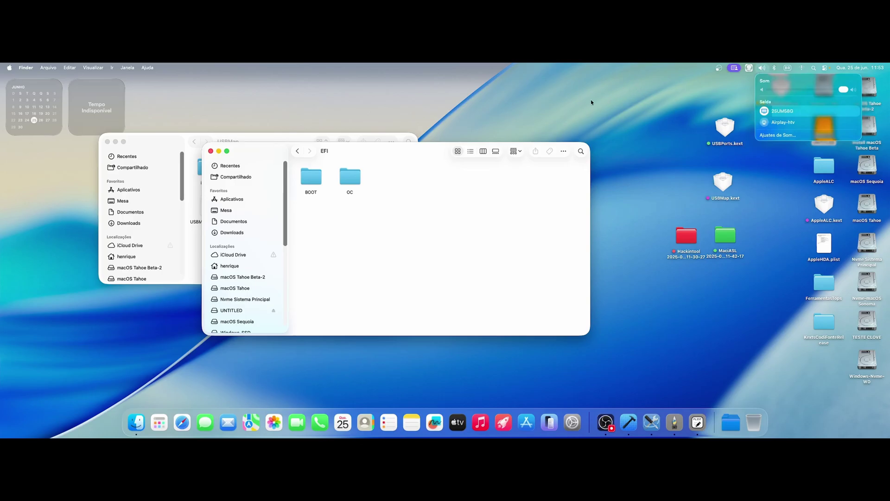
{"action": "left_click", "coordinate": [568, 101]}
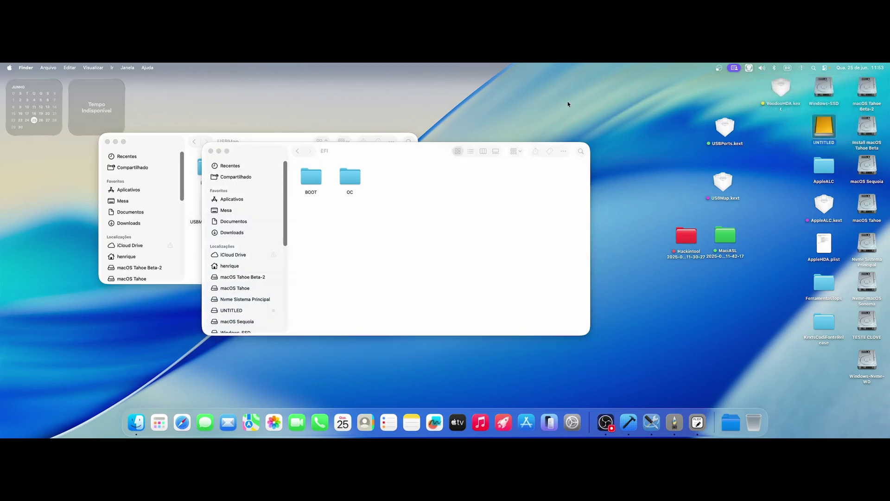
{"action": "left_click", "coordinate": [401, 149]}
{"action": "left_click_drag", "start_coordinate": [423, 153], "coordinate": [459, 143]}
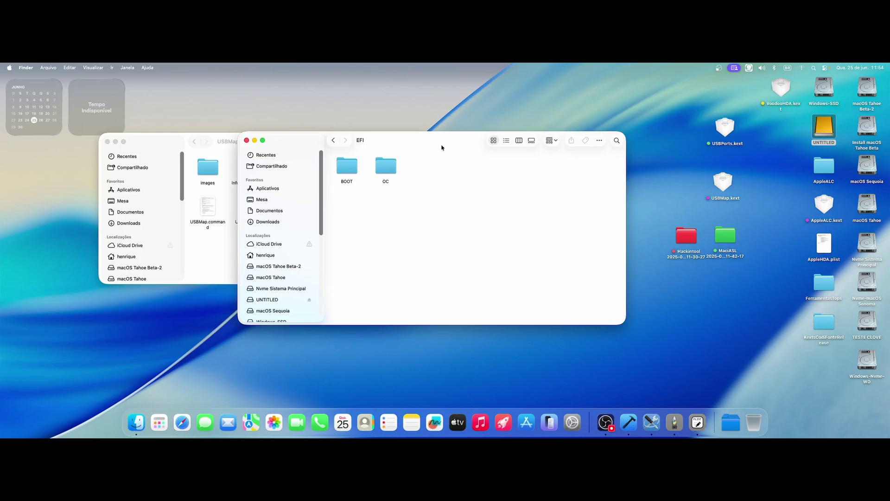
{"action": "left_click_drag", "start_coordinate": [441, 147], "coordinate": [443, 144]}
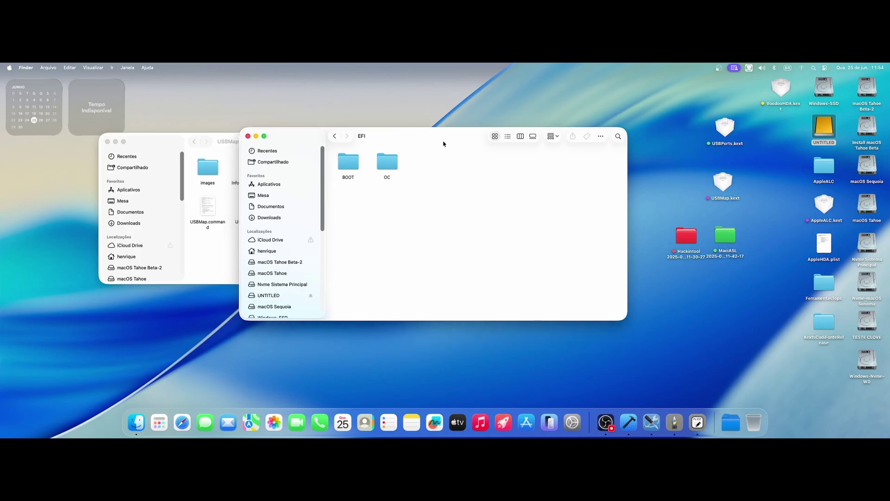
{"action": "left_click_drag", "start_coordinate": [443, 144], "coordinate": [502, 105]}
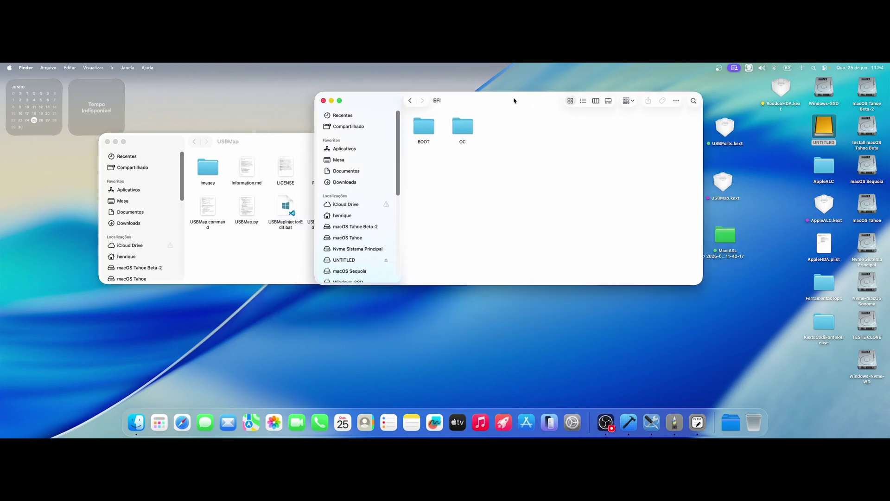
Go into the OC folder and open its config.plist with ProperTree instead of PLIST Editor.
{"action": "double_click", "coordinate": [457, 124]}
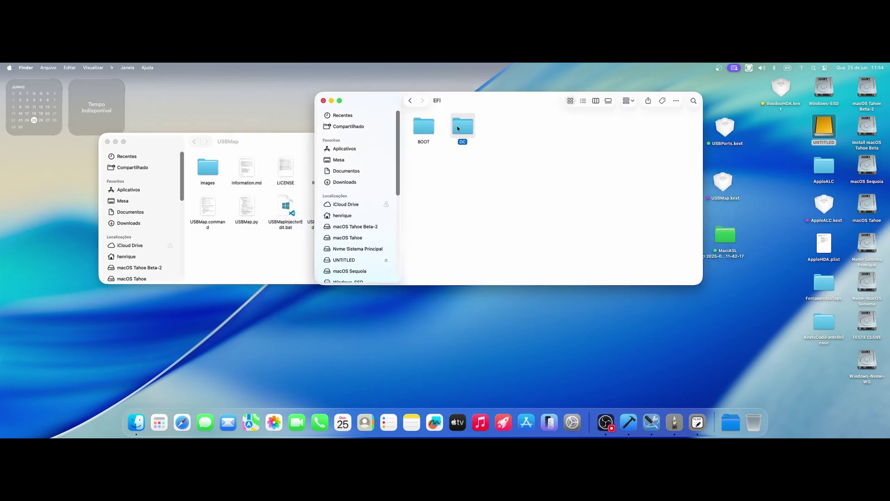
{"action": "double_click", "coordinate": [463, 127]}
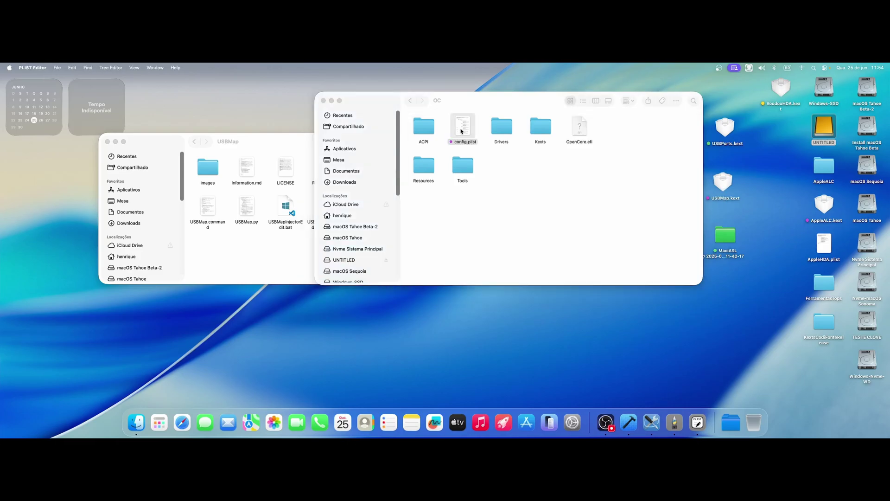
{"action": "left_click", "coordinate": [497, 117]}
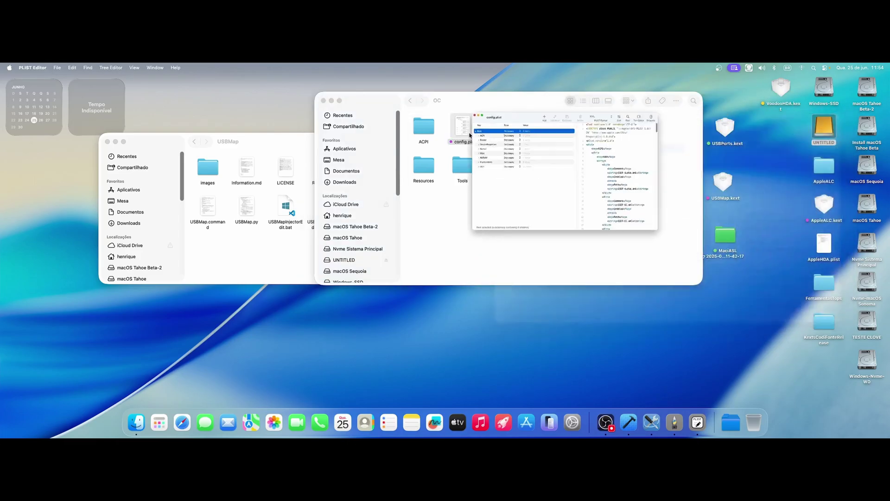
{"action": "right_click", "coordinate": [468, 131]}
{"action": "mouse_move", "coordinate": [506, 145]}
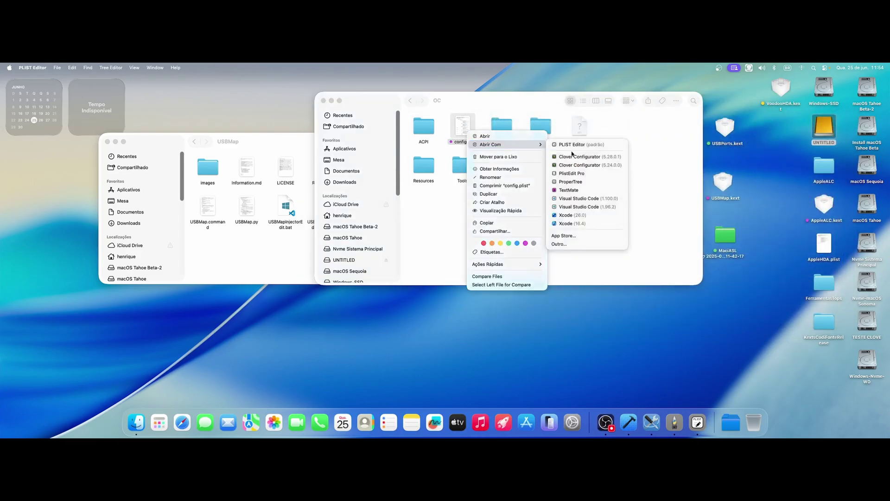
{"action": "left_click", "coordinate": [580, 182]}
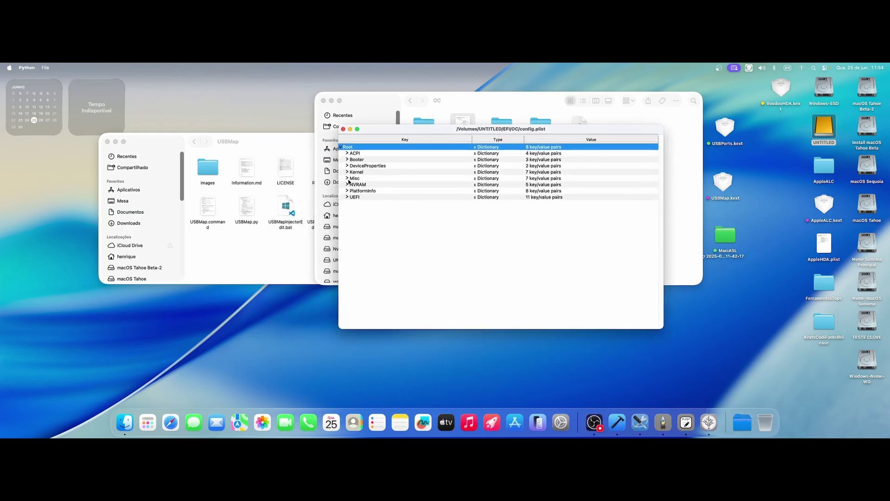
Expand Kernel and its Quirks in config.plist and check the CustomSMBIOSGuid value.
{"action": "left_click", "coordinate": [347, 173]}
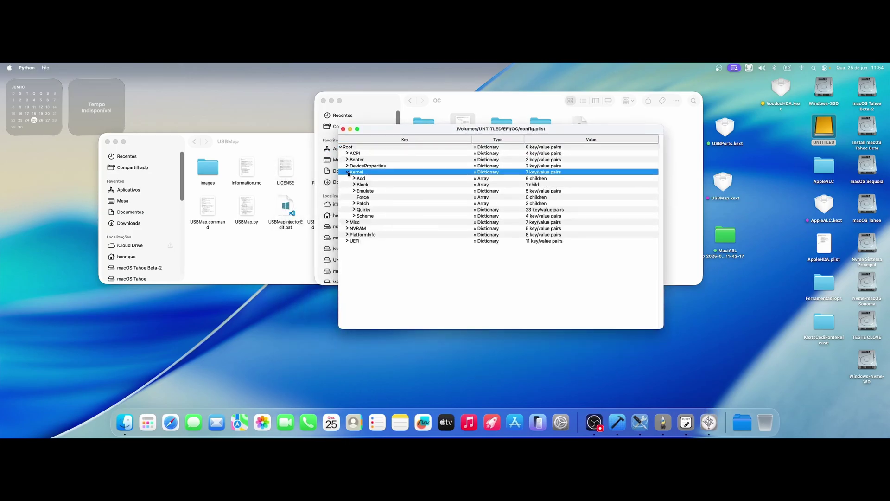
{"action": "left_click", "coordinate": [355, 210]}
{"action": "scroll", "coordinate": [462, 229], "scroll_direction": "down", "scroll_amount": 3}
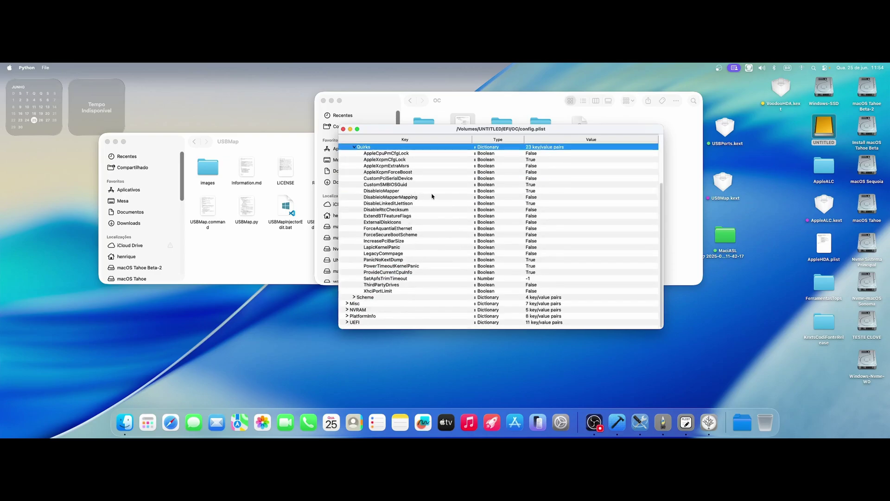
{"action": "left_click", "coordinate": [408, 186]}
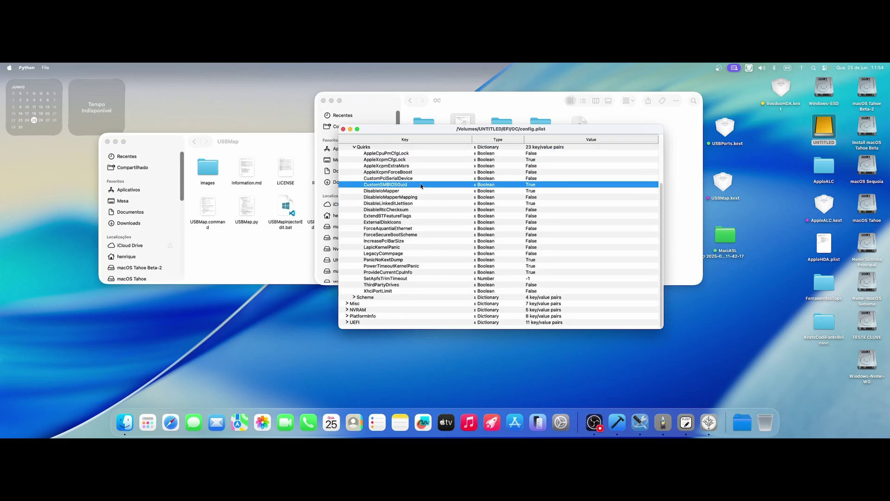
{"action": "left_click", "coordinate": [533, 186]}
{"action": "left_click", "coordinate": [544, 187]}
{"action": "left_click_drag", "start_coordinate": [513, 131], "coordinate": [522, 115]}
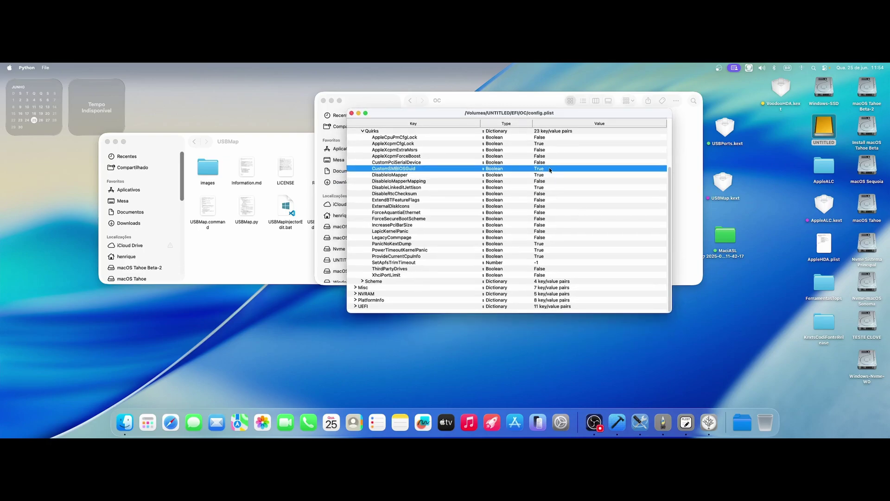
{"action": "left_click_drag", "start_coordinate": [473, 110], "coordinate": [463, 111]}
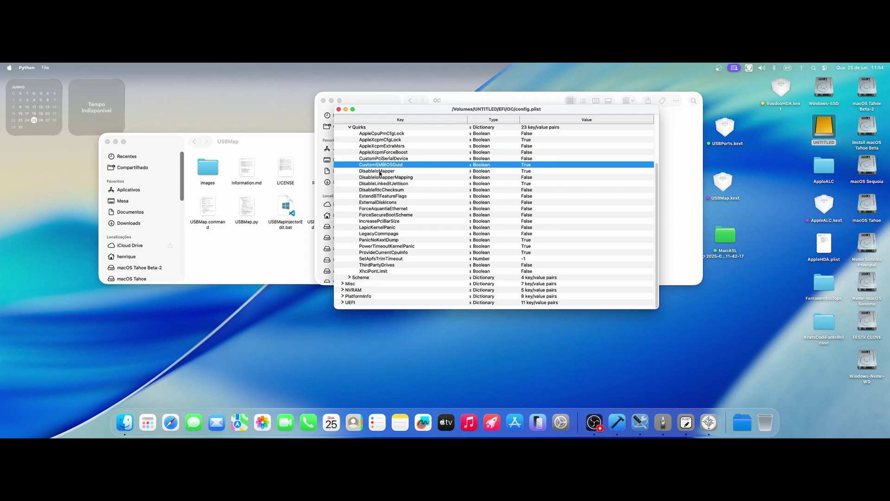
Check the DisableIoMapper value in Kernel Quirks and move the config.plist window aside.
{"action": "left_click", "coordinate": [538, 171]}
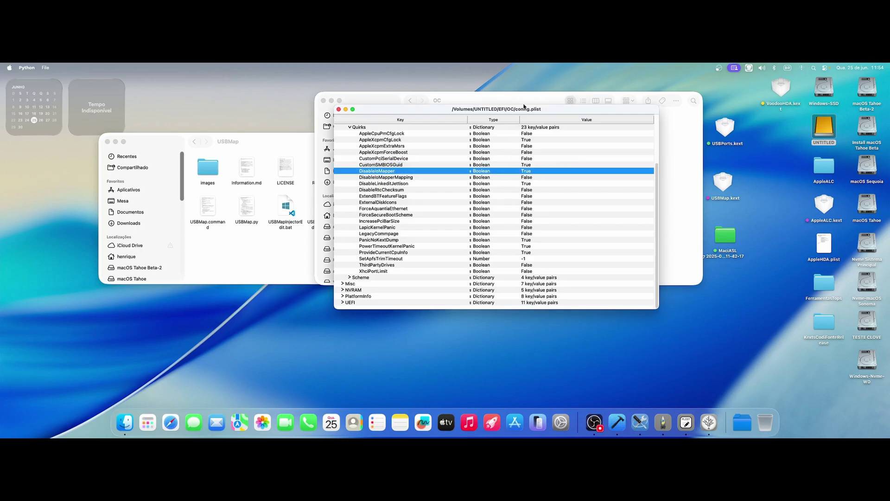
{"action": "left_click_drag", "start_coordinate": [525, 111], "coordinate": [468, 114]}
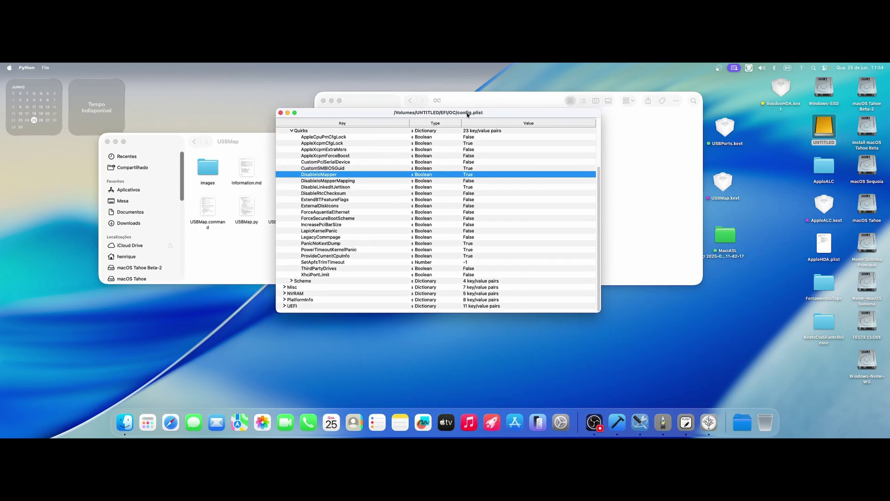
{"action": "left_click_drag", "start_coordinate": [467, 114], "coordinate": [425, 111]}
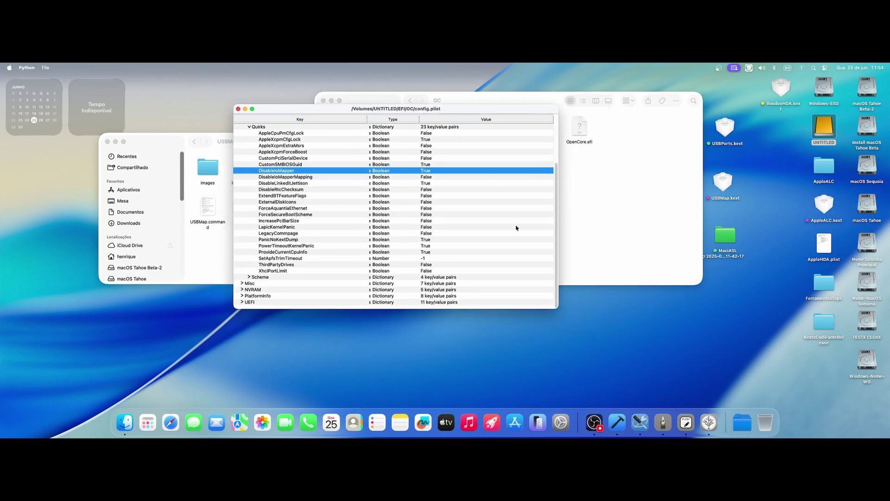
Launch the Wi-Fi utility found by searching for "heli" and display its list of available networks.
{"action": "key", "text": "super+space"}
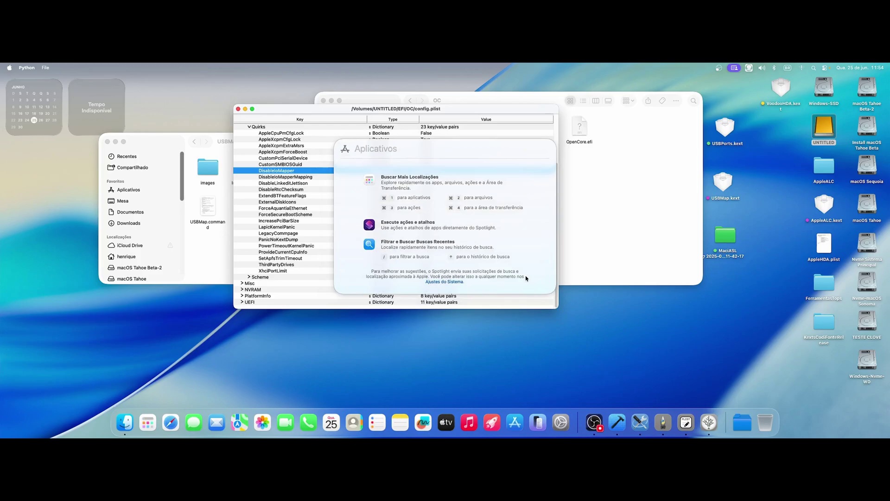
{"action": "type", "text": "heli"}
{"action": "key", "text": "Return"}
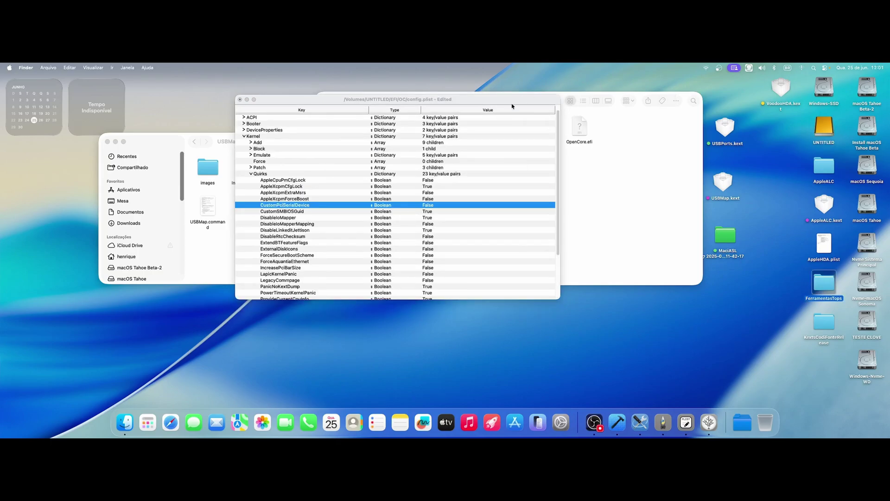
{"action": "left_click_drag", "start_coordinate": [514, 103], "coordinate": [515, 102]}
{"action": "left_click", "coordinate": [705, 68]}
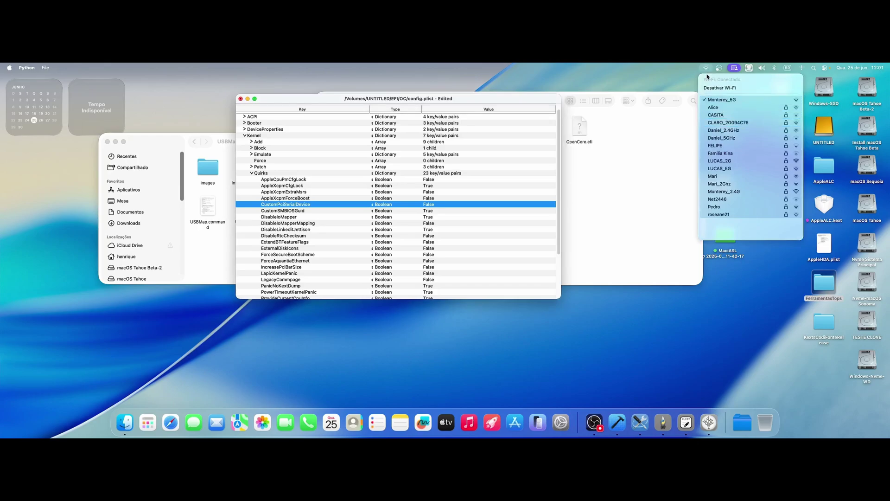
Shift the config.plist window aside and highlight DisableIoMapper in the Kernel Quirks.
{"action": "left_click_drag", "start_coordinate": [540, 101], "coordinate": [517, 98]}
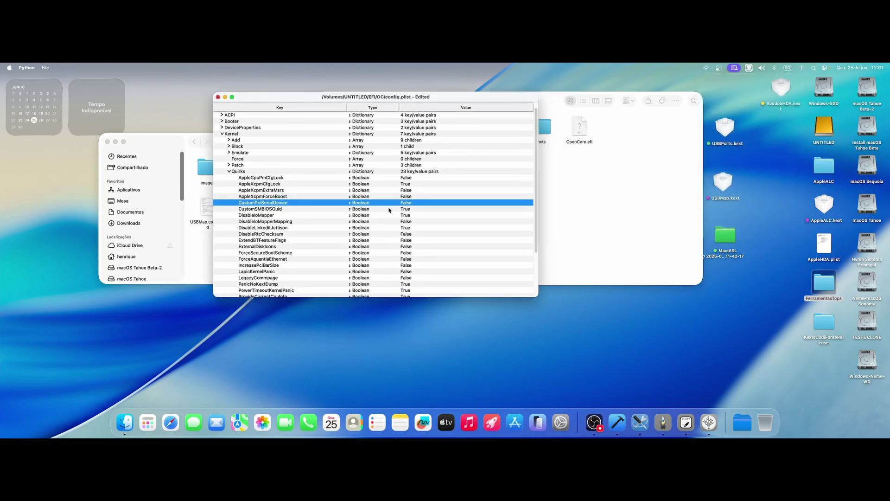
{"action": "left_click", "coordinate": [274, 216]}
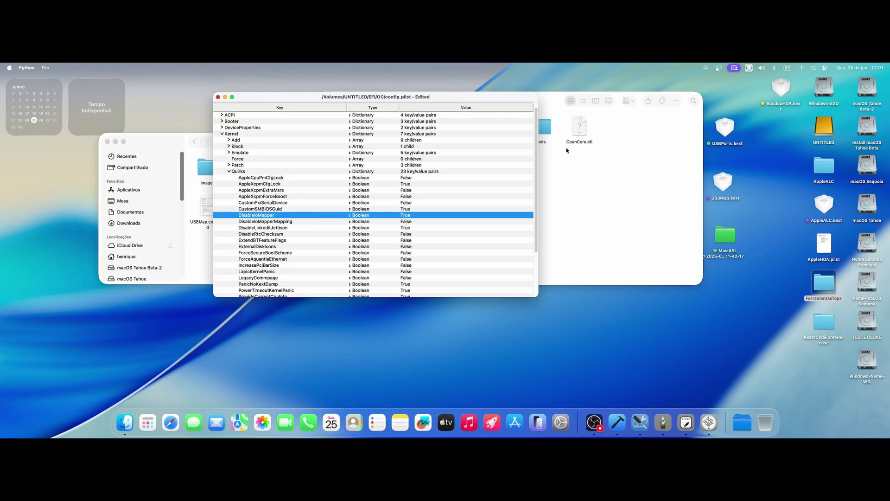
Check the Ethernet connection's details in System Settings' Network section, return to the network list and minimize the window.
{"action": "left_click", "coordinate": [560, 422]}
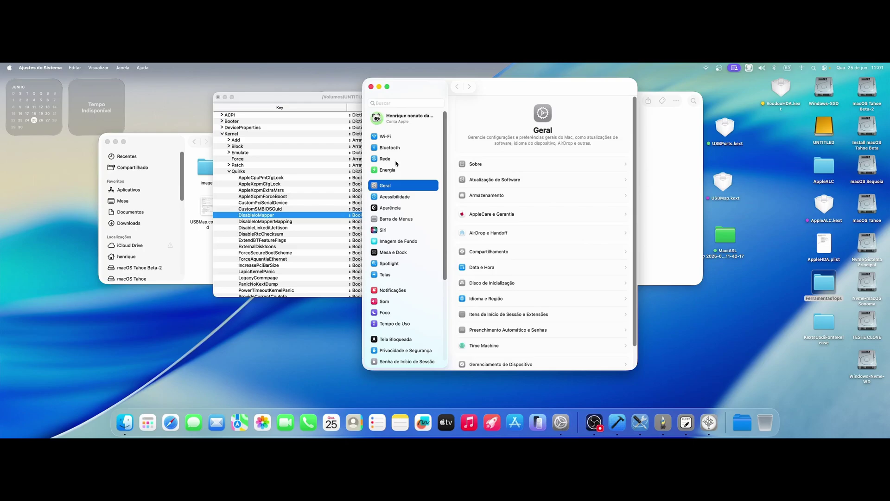
{"action": "left_click", "coordinate": [391, 147]}
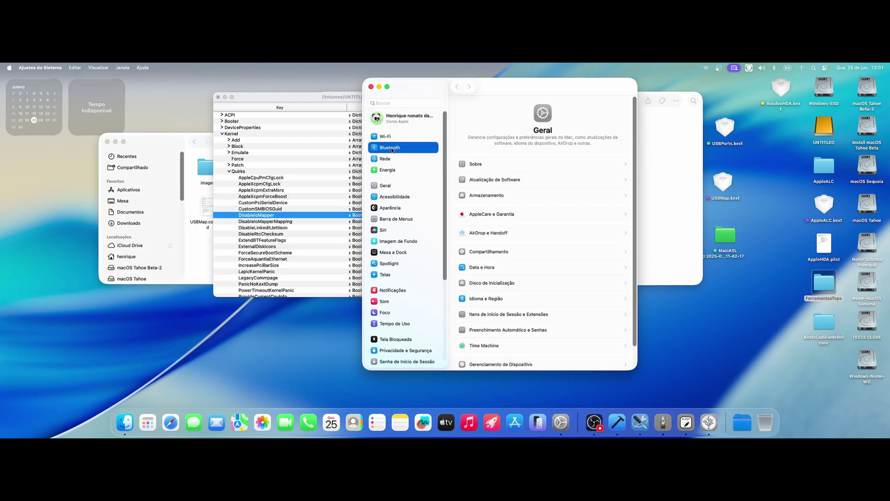
{"action": "left_click_drag", "start_coordinate": [505, 95], "coordinate": [560, 98]}
{"action": "left_click", "coordinate": [448, 164]}
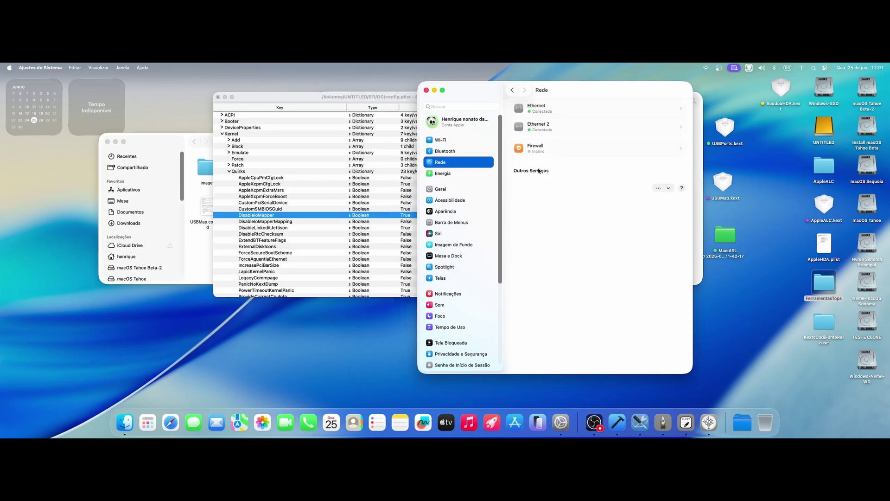
{"action": "left_click", "coordinate": [544, 110]}
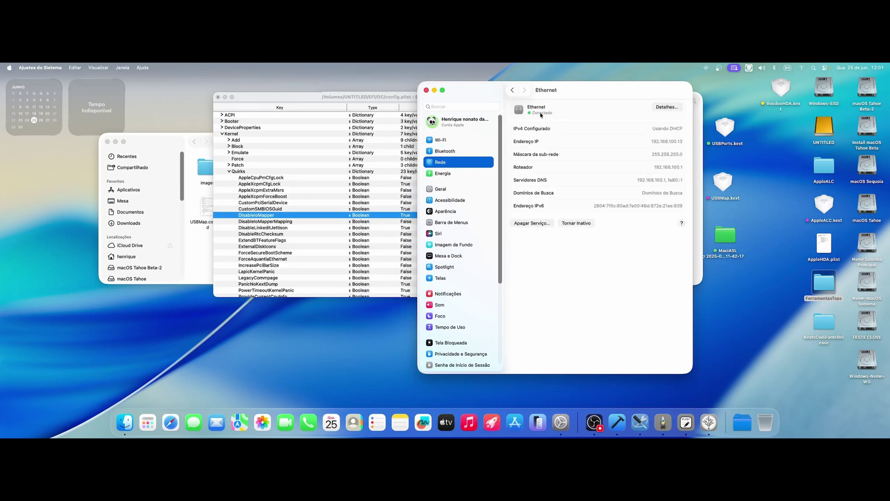
{"action": "left_click", "coordinate": [512, 90]}
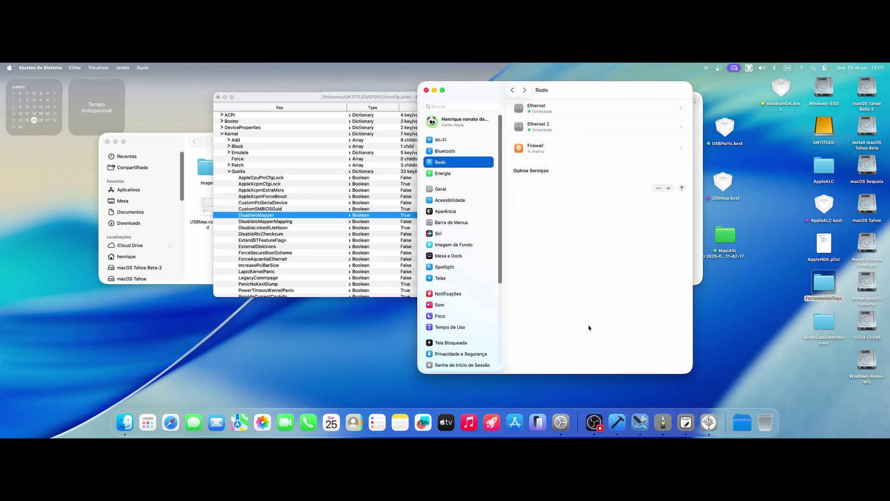
{"action": "left_click_drag", "start_coordinate": [572, 95], "coordinate": [571, 90]}
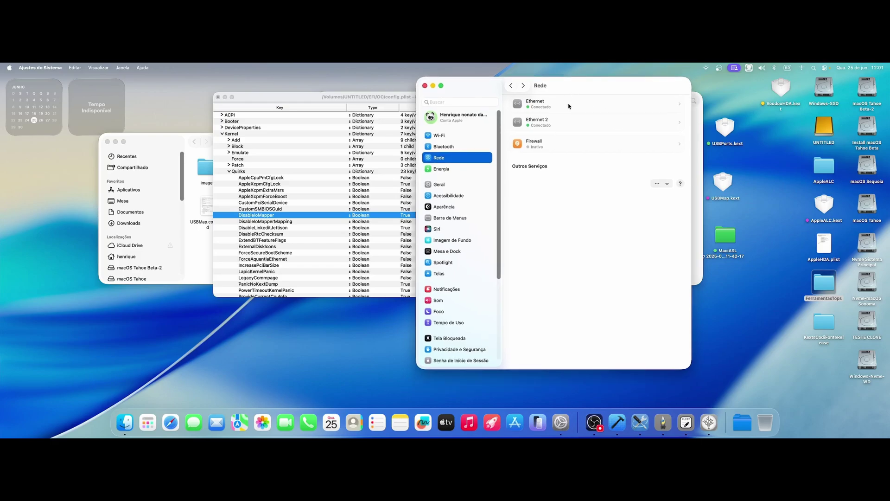
{"action": "left_click", "coordinate": [432, 85]}
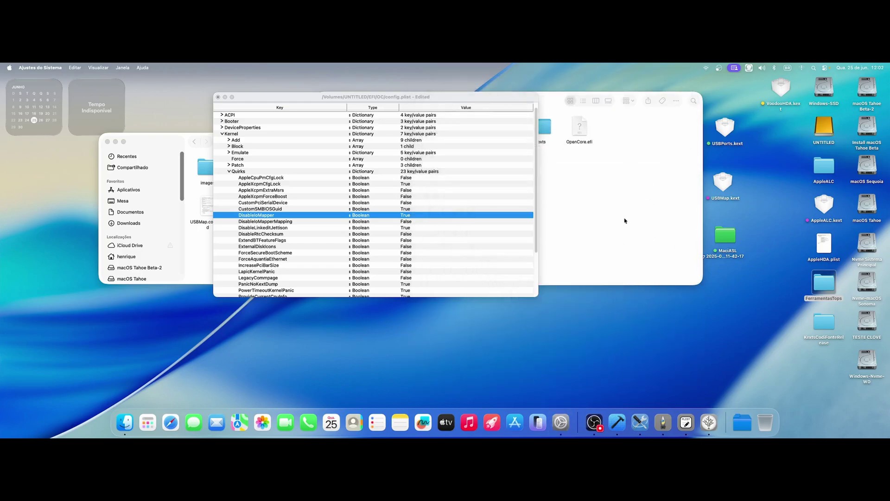
Review the CustomSMBIOSGuid and DisableIoMapper values in Kernel Quirks, moving the OC folder and config.plist windows apart.
{"action": "left_click_drag", "start_coordinate": [454, 94], "coordinate": [492, 104]}
{"action": "left_click", "coordinate": [346, 98]}
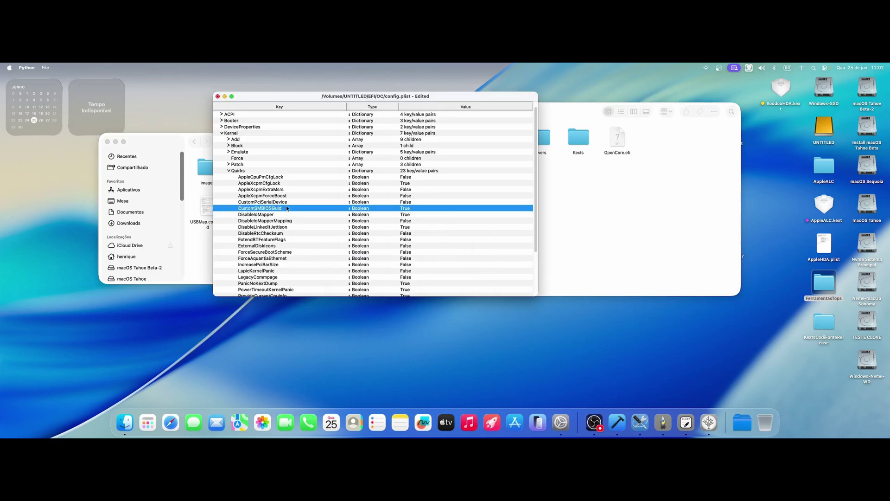
{"action": "left_click_drag", "start_coordinate": [328, 99], "coordinate": [303, 91]}
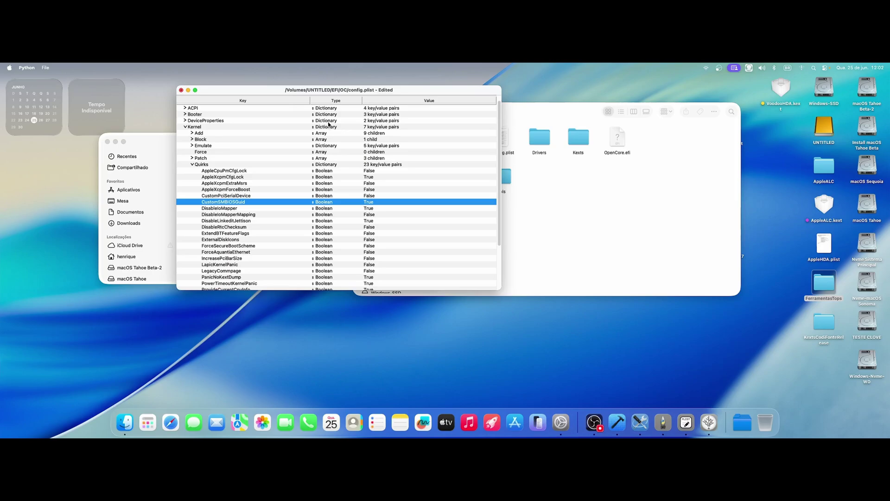
{"action": "left_click", "coordinate": [252, 210]}
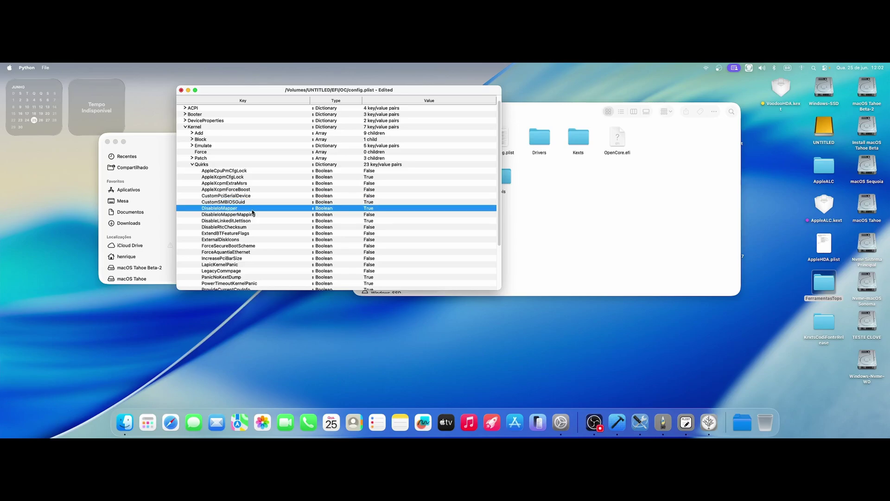
{"action": "left_click_drag", "start_coordinate": [428, 92], "coordinate": [416, 89]}
{"action": "scroll", "coordinate": [306, 180], "scroll_direction": "down", "scroll_amount": 5}
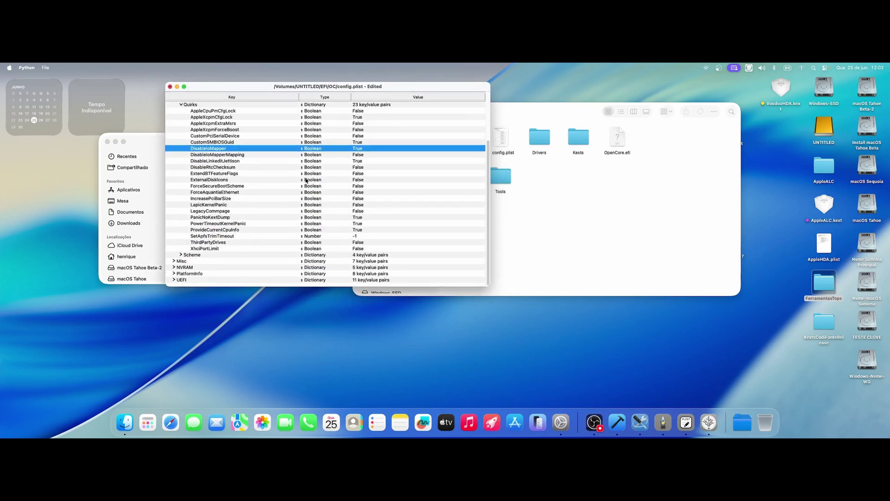
{"action": "scroll", "coordinate": [287, 190], "scroll_direction": "up", "scroll_amount": 3}
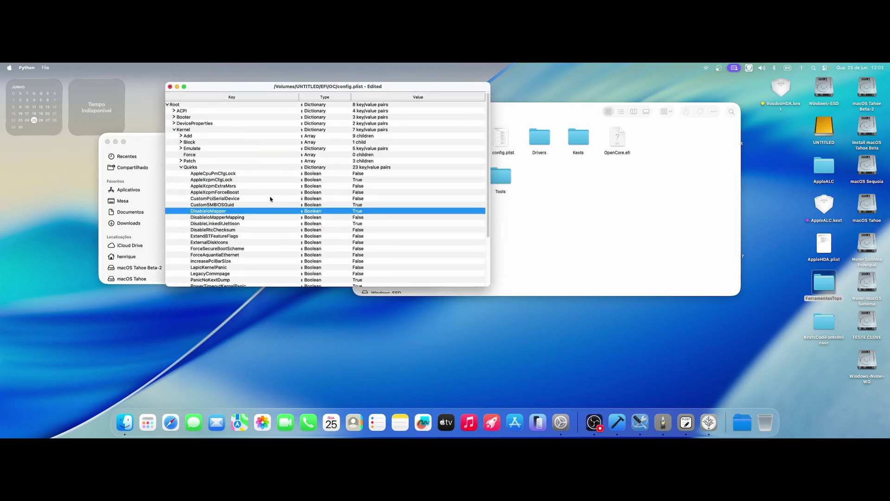
Collapse Quirks in config.plist, keep Kernel's subsections listed, and place the window so the OC folder's files are visible.
{"action": "left_click", "coordinate": [181, 167]}
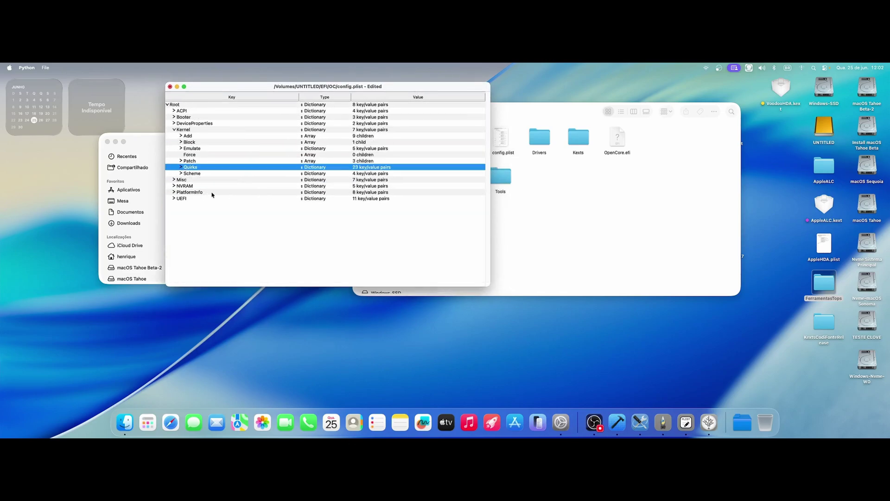
{"action": "left_click", "coordinate": [174, 129]}
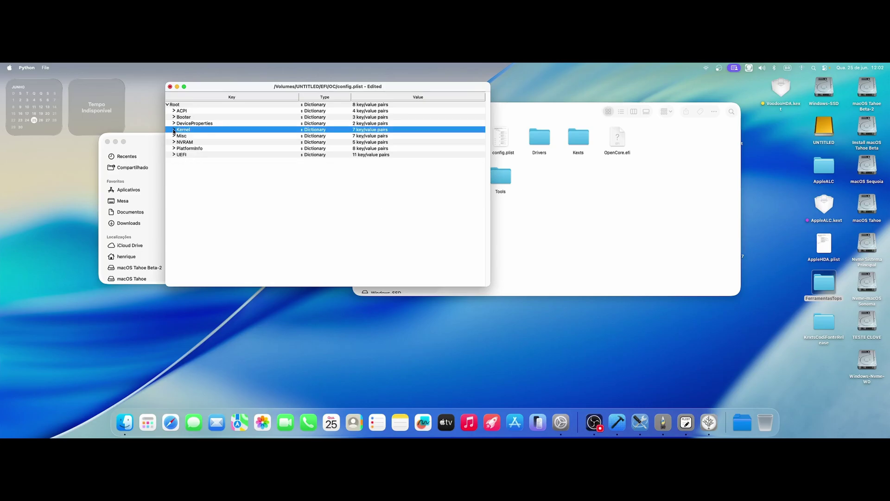
{"action": "left_click", "coordinate": [174, 130]}
{"action": "left_click_drag", "start_coordinate": [231, 87], "coordinate": [254, 110]}
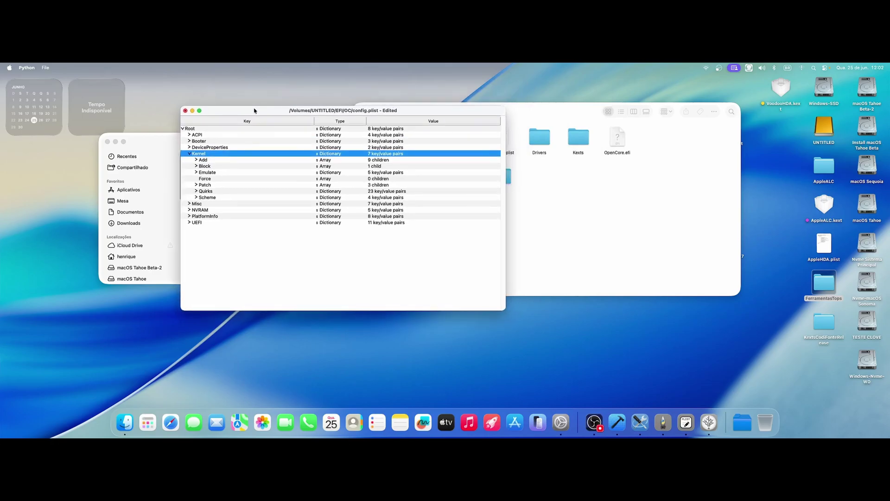
{"action": "left_click_drag", "start_coordinate": [411, 112], "coordinate": [395, 103]}
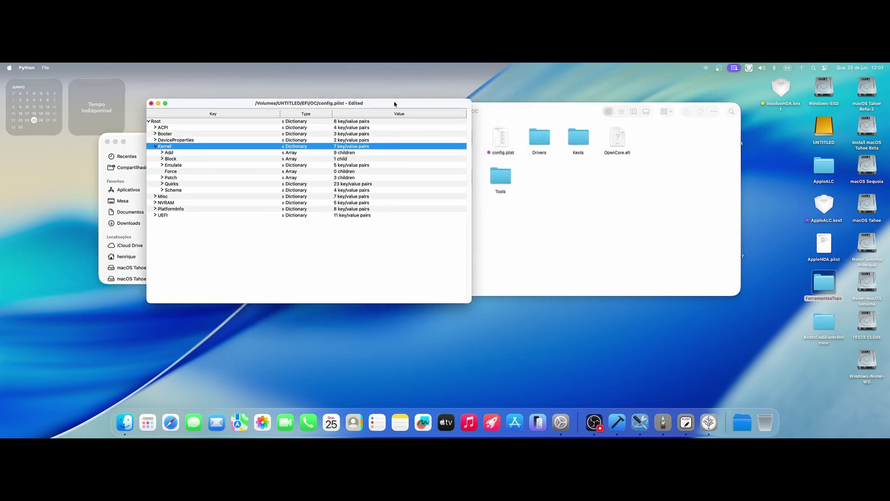
{"action": "left_click", "coordinate": [513, 119]}
{"action": "left_click", "coordinate": [272, 104]}
{"action": "mouse_move", "coordinate": [273, 104]}
{"action": "left_mouse_down"}
{"action": "mouse_move", "coordinate": [259, 107]}
{"action": "mouse_move", "coordinate": [280, 106]}
{"action": "left_mouse_up"}
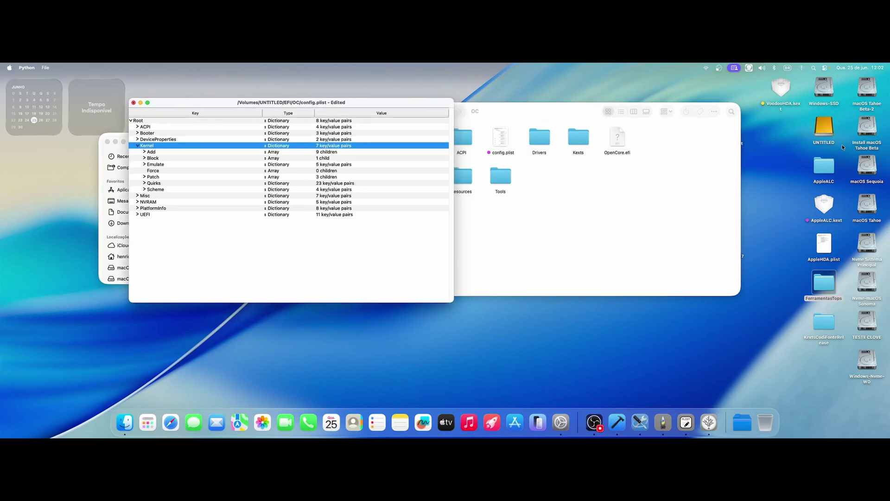
Open the Install macOS Tahoe Beta volume, view its contents and close its window.
{"action": "double_click", "coordinate": [865, 128]}
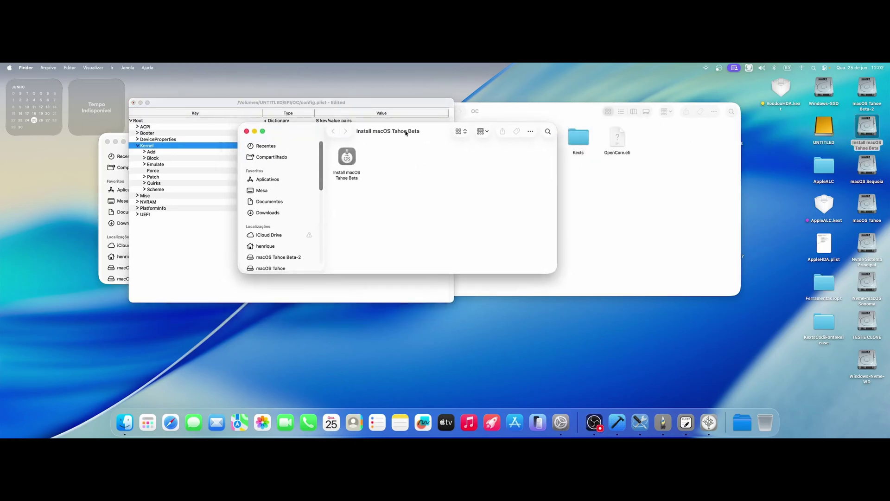
{"action": "left_click_drag", "start_coordinate": [407, 131], "coordinate": [446, 143]}
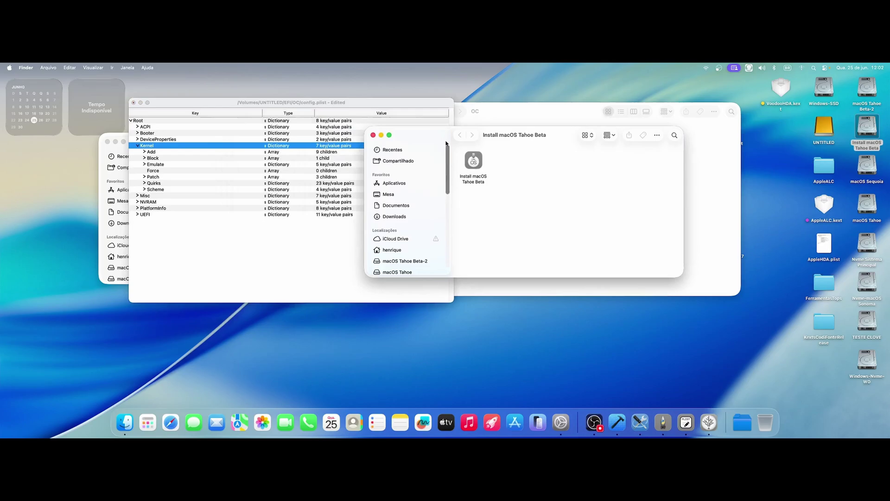
{"action": "left_click", "coordinate": [373, 135]}
Rearrange the OC folder and config.plist windows, and close config.plist without saving its changes.
{"action": "left_click_drag", "start_coordinate": [538, 124], "coordinate": [564, 122]}
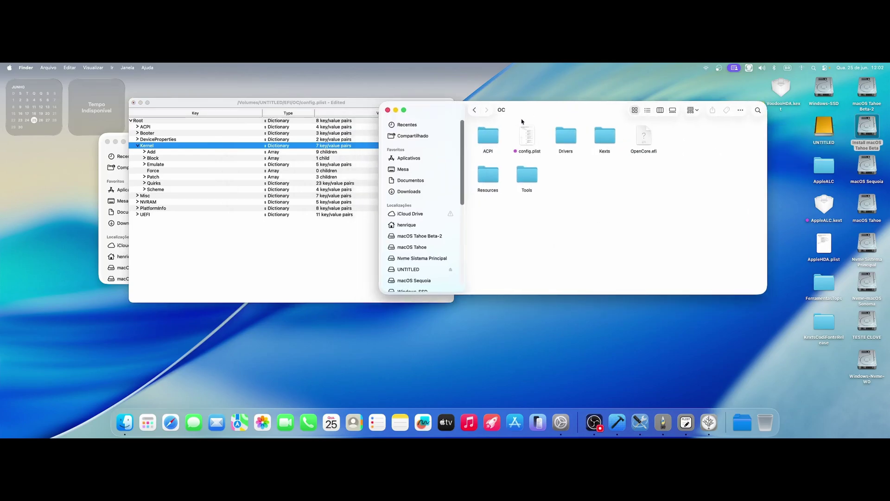
{"action": "left_click", "coordinate": [282, 104]}
{"action": "left_click_drag", "start_coordinate": [282, 104], "coordinate": [240, 98]}
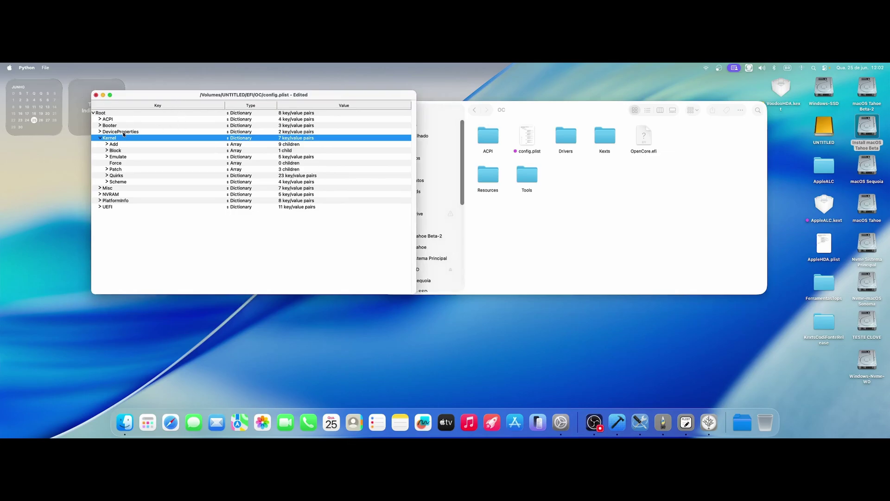
{"action": "left_click_drag", "start_coordinate": [167, 94], "coordinate": [208, 106]}
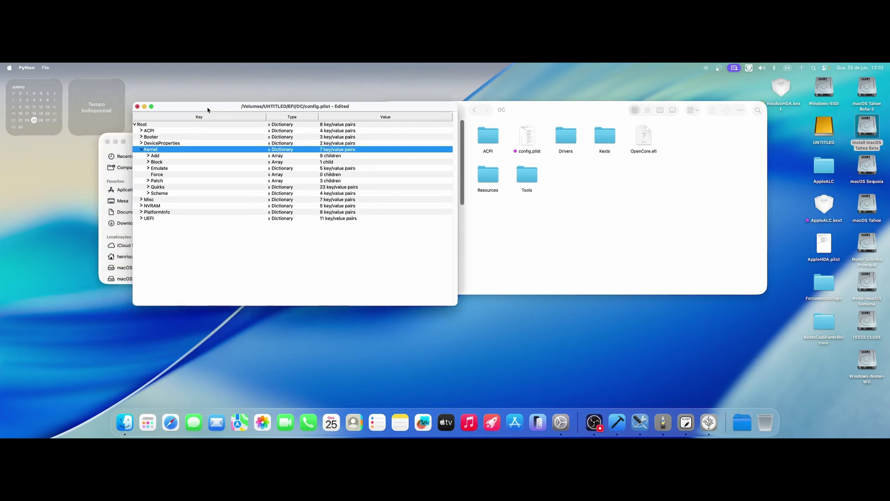
{"action": "left_click", "coordinate": [137, 106]}
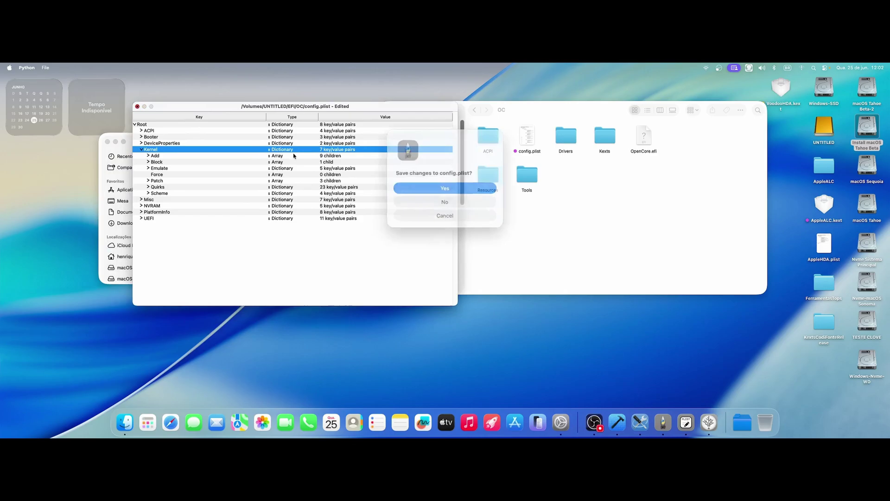
{"action": "left_click", "coordinate": [416, 202]}
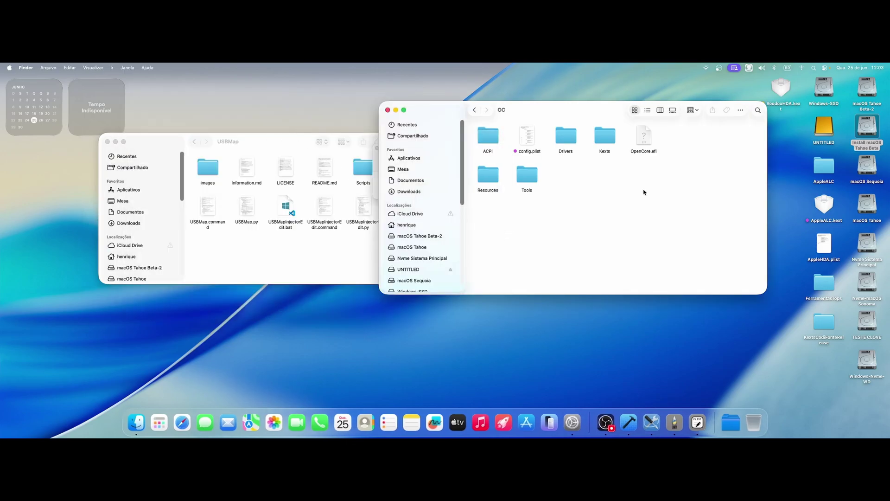
Return to the UNTITLED volume and go through EFI and OC into the Kexts folder, moving its window aside.
{"action": "left_click_drag", "start_coordinate": [582, 114], "coordinate": [555, 104]}
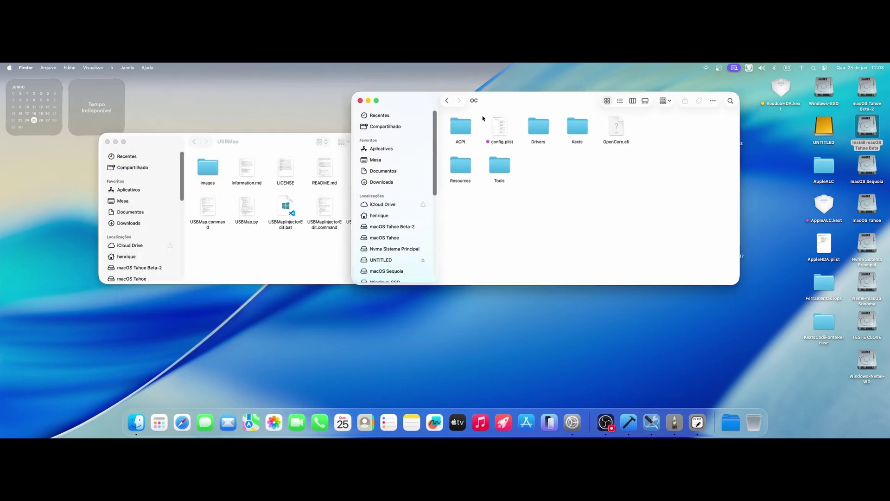
{"action": "left_click", "coordinate": [447, 100]}
{"action": "double_click", "coordinate": [498, 124]}
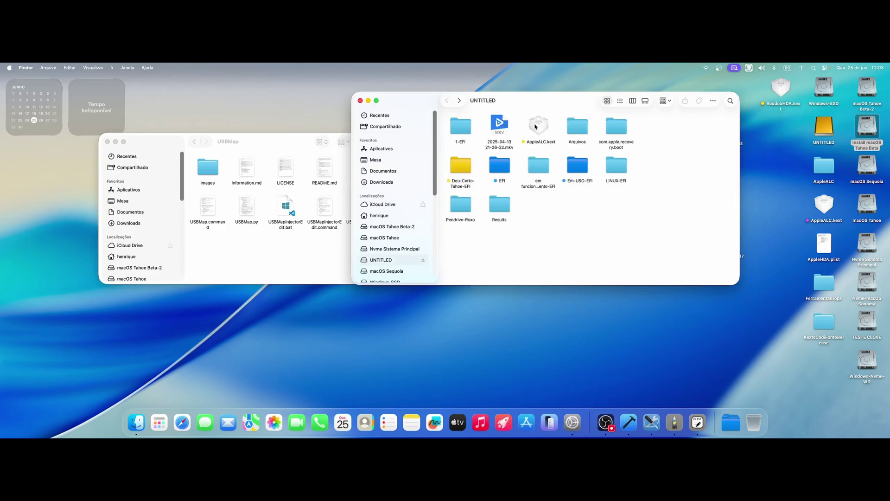
{"action": "key", "text": "super+Up"}
{"action": "double_click", "coordinate": [498, 124]}
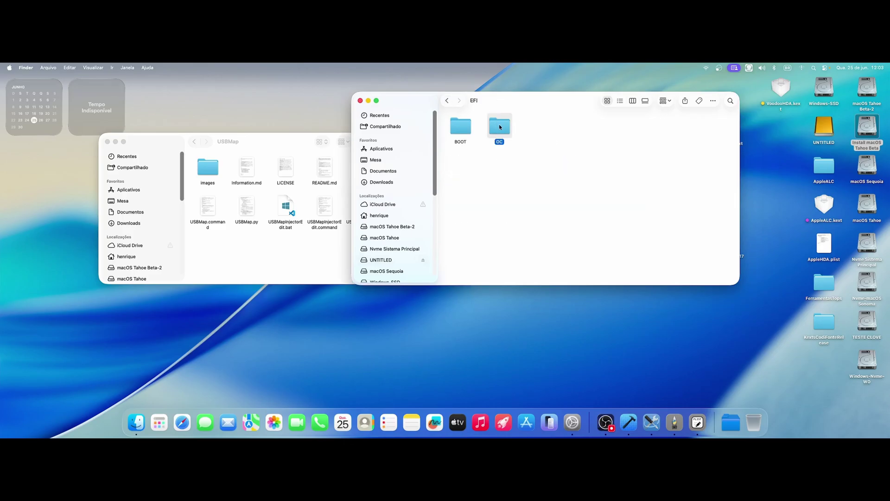
{"action": "left_click_drag", "start_coordinate": [533, 102], "coordinate": [426, 109]}
{"action": "double_click", "coordinate": [513, 136]}
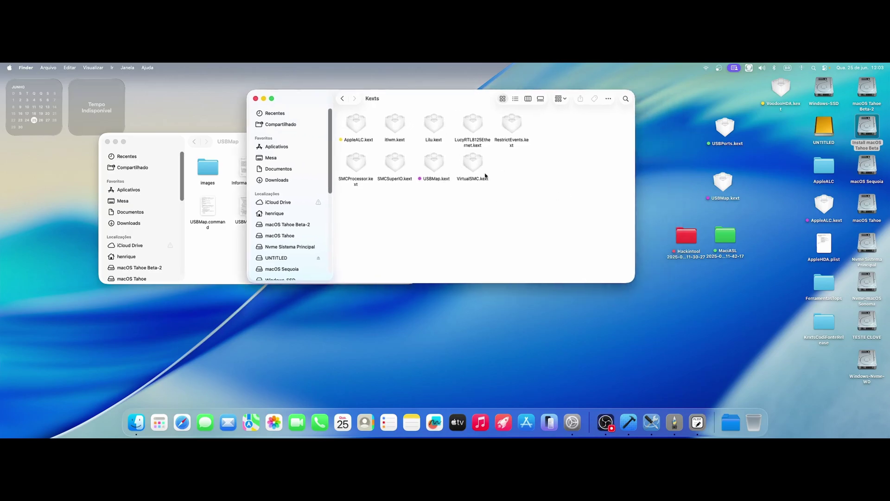
Point out USBMap.kext in the Kexts folder and bring the USBMap folder window to the front beside it.
{"action": "left_click", "coordinate": [436, 164]}
{"action": "left_click_drag", "start_coordinate": [448, 111], "coordinate": [469, 111]}
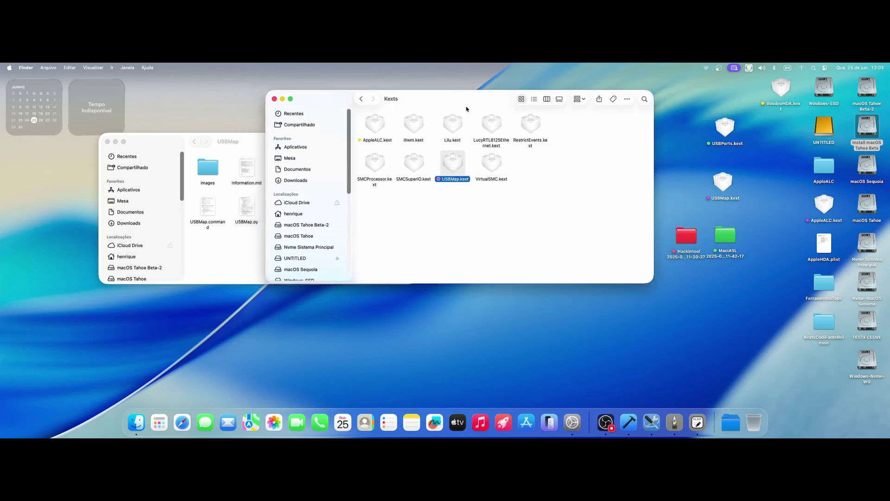
{"action": "left_click_drag", "start_coordinate": [249, 147], "coordinate": [229, 142]}
{"action": "left_click", "coordinate": [454, 232]}
{"action": "left_click", "coordinate": [246, 148]}
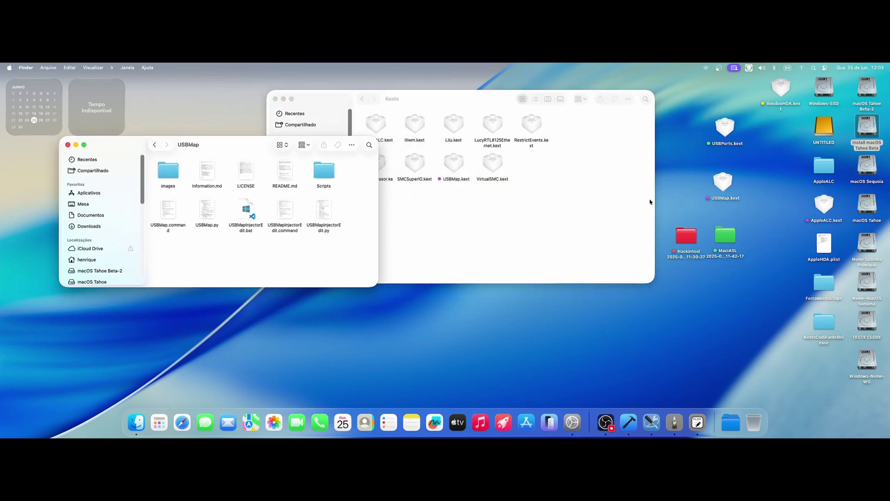
Reposition USBMap.kext and USBPorts.kext on the desktop and bring the Kexts folder window to the front.
{"action": "mouse_move", "coordinate": [726, 185]}
{"action": "left_mouse_down"}
{"action": "mouse_move", "coordinate": [581, 203]}
{"action": "mouse_move", "coordinate": [542, 183]}
{"action": "mouse_move", "coordinate": [738, 186]}
{"action": "left_mouse_up"}
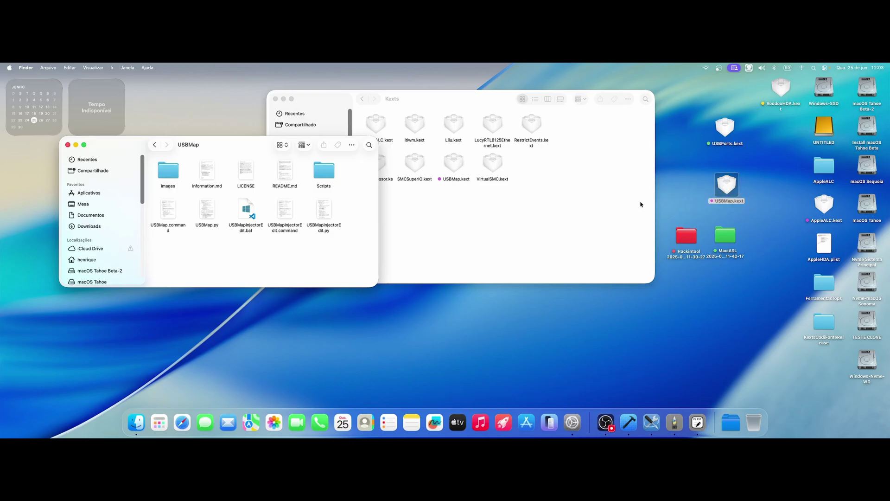
{"action": "left_click_drag", "start_coordinate": [459, 96], "coordinate": [469, 104]}
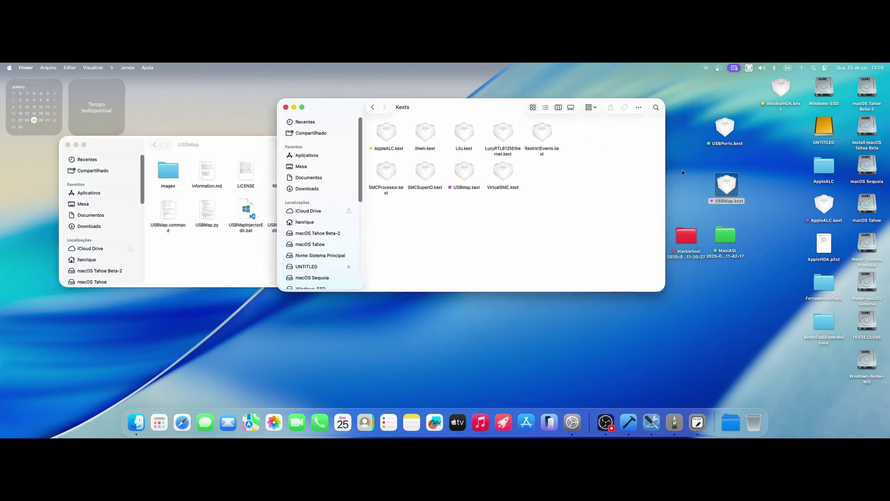
{"action": "mouse_move", "coordinate": [723, 123]}
{"action": "left_mouse_down"}
{"action": "mouse_move", "coordinate": [586, 193]}
{"action": "mouse_move", "coordinate": [679, 130]}
{"action": "mouse_move", "coordinate": [727, 132]}
{"action": "left_mouse_up"}
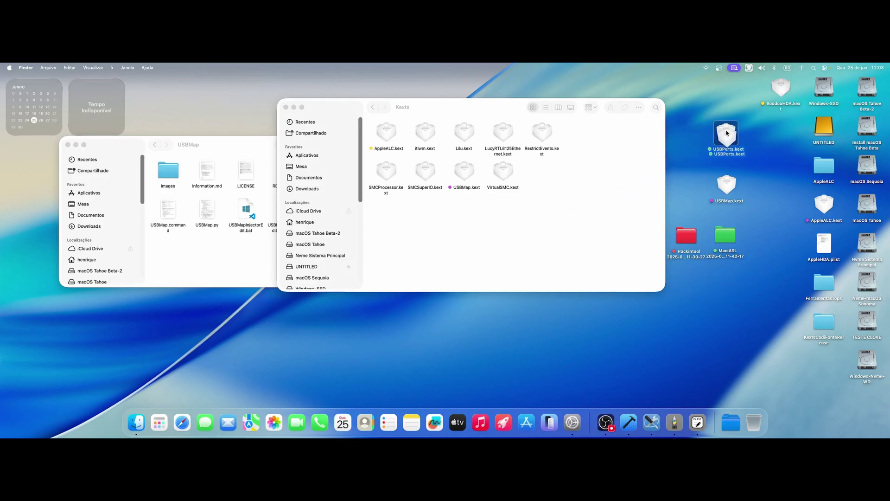
{"action": "left_click", "coordinate": [615, 198]}
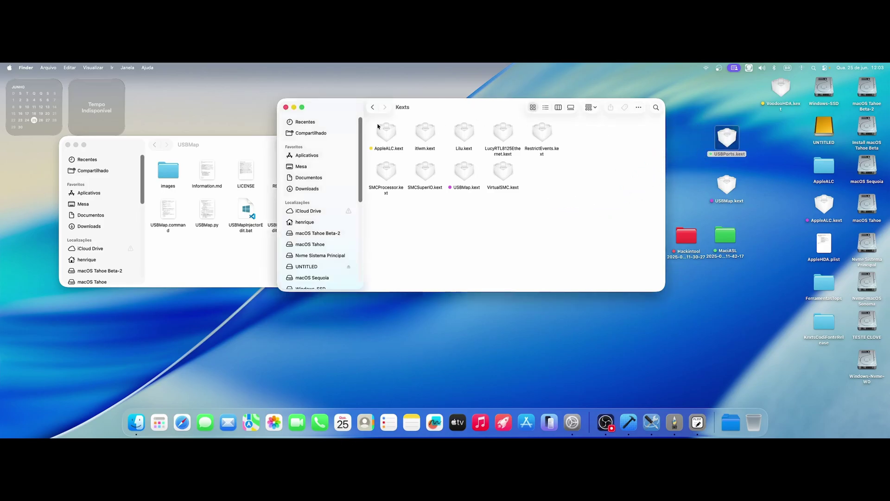
Go back to the OC folder, open its config.plist in ProperTree and reposition the editor window.
{"action": "left_click", "coordinate": [373, 107]}
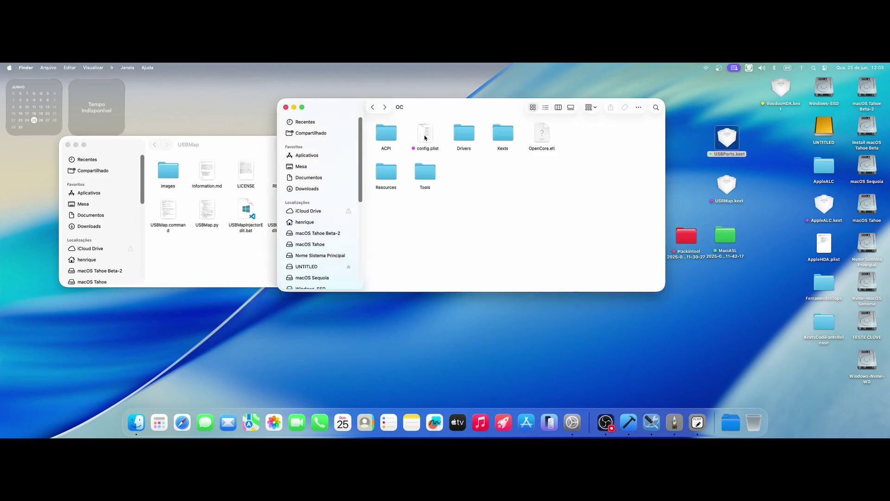
{"action": "right_click", "coordinate": [425, 134]}
{"action": "mouse_move", "coordinate": [482, 147]}
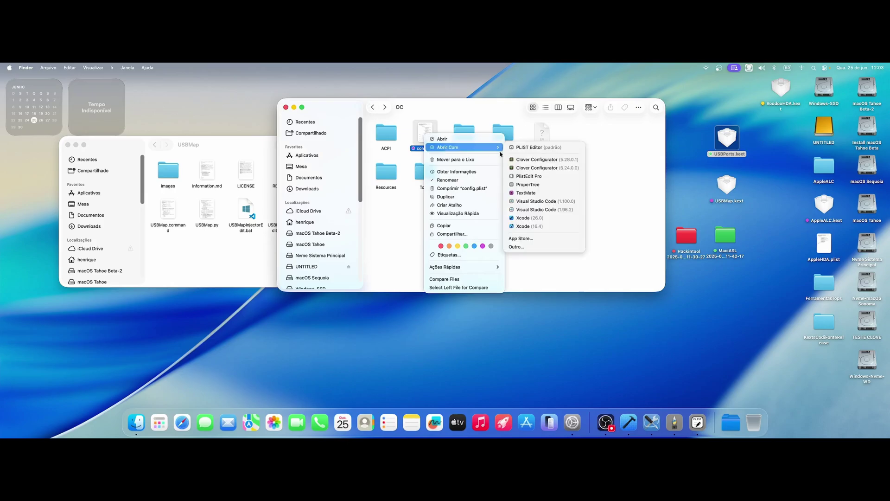
{"action": "left_click", "coordinate": [528, 184]}
{"action": "left_click_drag", "start_coordinate": [403, 164], "coordinate": [388, 143]}
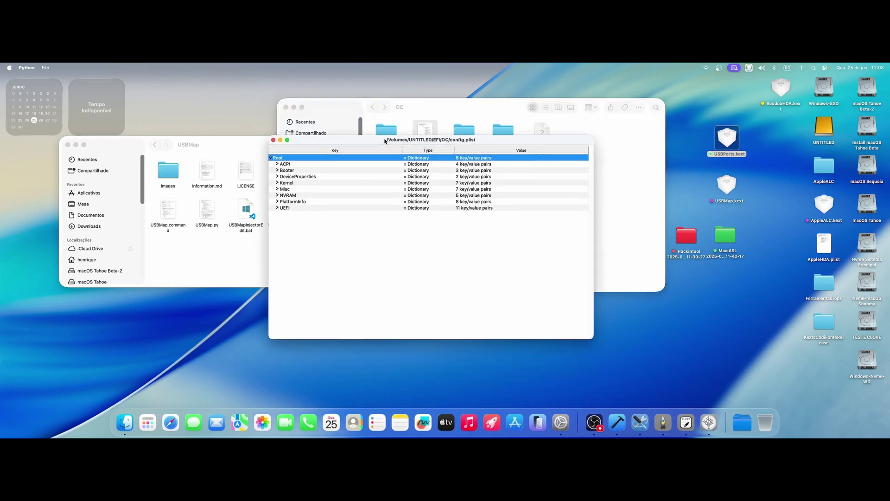
Expand the Add array under Kernel and inspect kext entries 0 to 4 one at a time.
{"action": "left_click", "coordinate": [275, 181]}
{"action": "left_click", "coordinate": [283, 187]}
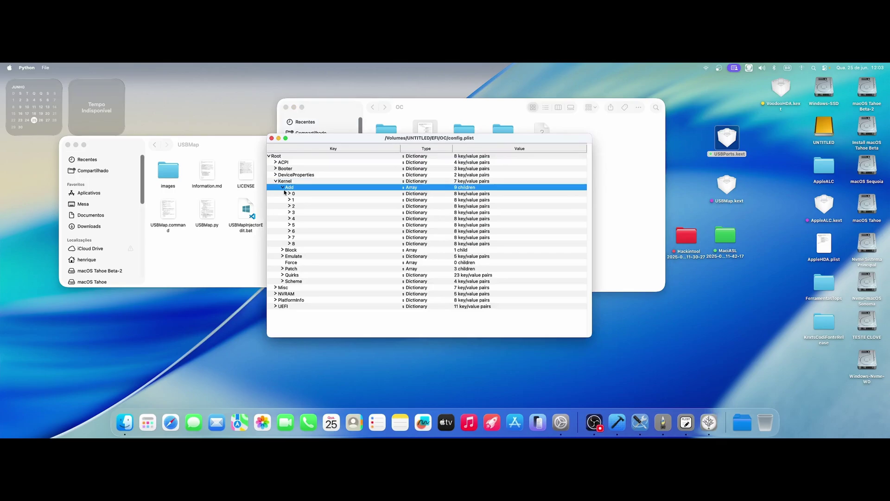
{"action": "left_click", "coordinate": [287, 193]}
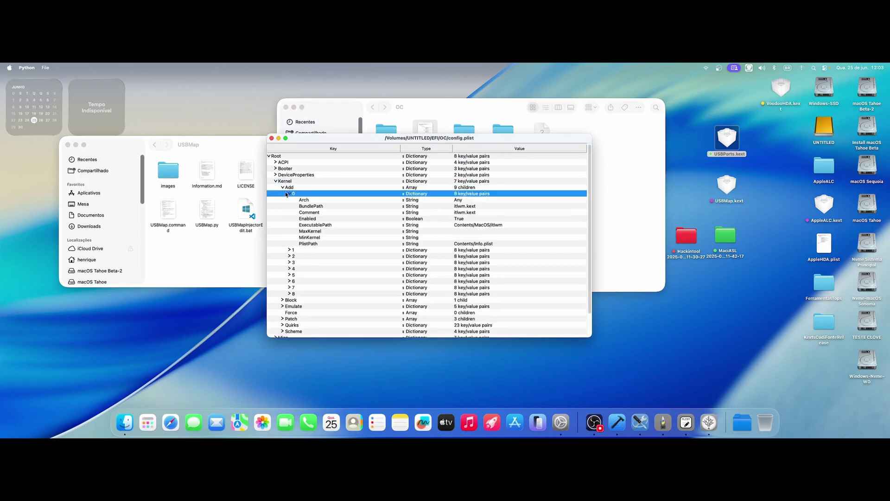
{"action": "left_click", "coordinate": [287, 194]}
{"action": "key", "text": "Down"}
{"action": "key", "text": "Right"}
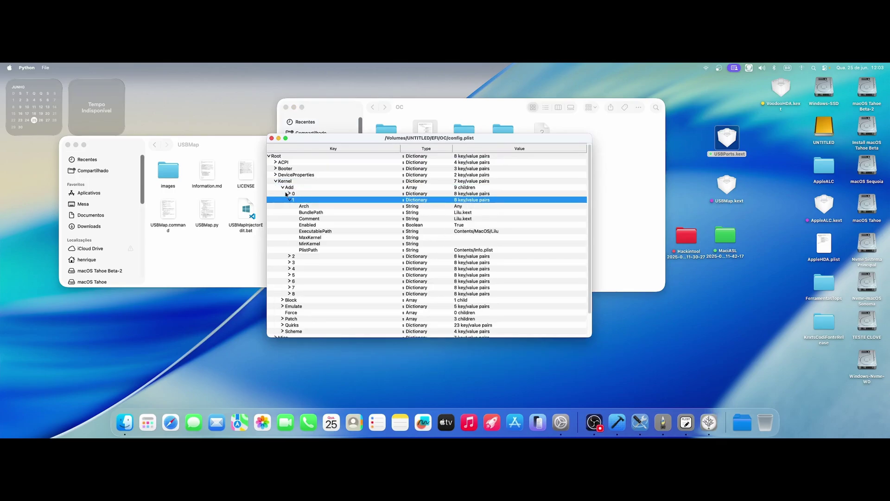
{"action": "key", "text": "Left"}
{"action": "key", "text": "Down"}
{"action": "key", "text": "Right"}
{"action": "key", "text": "Left"}
{"action": "key", "text": "Down"}
{"action": "key", "text": "Right"}
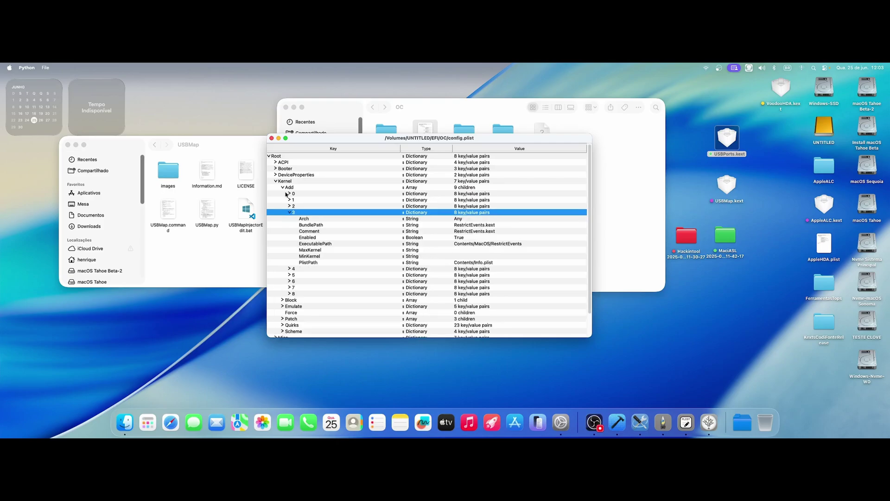
{"action": "key", "text": "Left"}
{"action": "key", "text": "Down"}
{"action": "key", "text": "Right"}
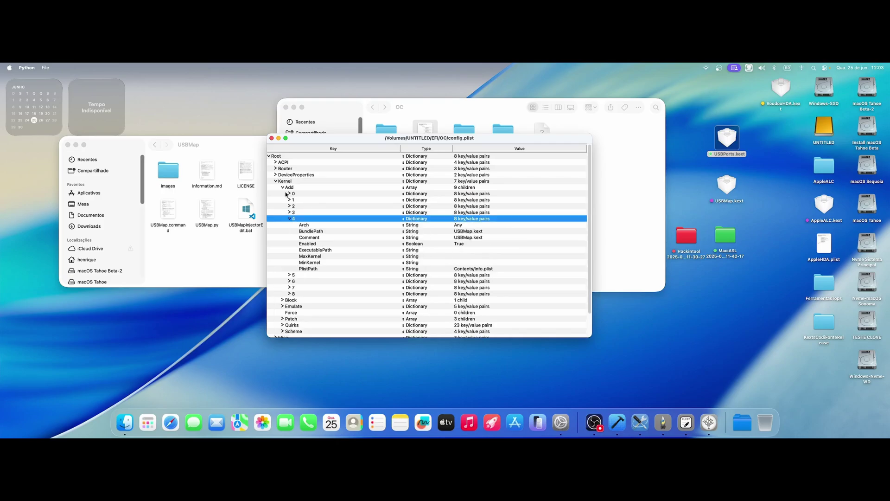
Inspect kext entries 5 to 8 of the Kernel Add array and recheck entry 7, collapsing each one.
{"action": "key", "text": "Left"}
{"action": "key", "text": "Down"}
{"action": "key", "text": "Right"}
{"action": "key", "text": "Left"}
{"action": "key", "text": "Down"}
{"action": "key", "text": "Right"}
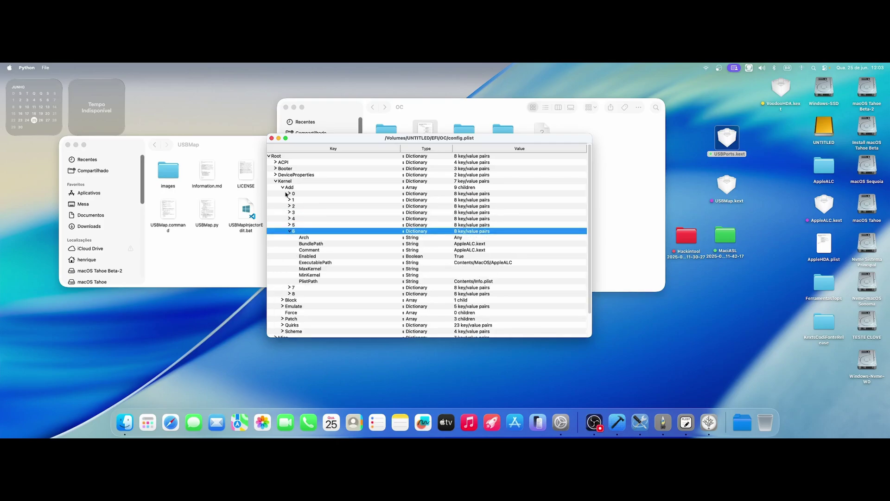
{"action": "key", "text": "Left"}
{"action": "key", "text": "Down"}
{"action": "key", "text": "Right"}
{"action": "key", "text": "Left"}
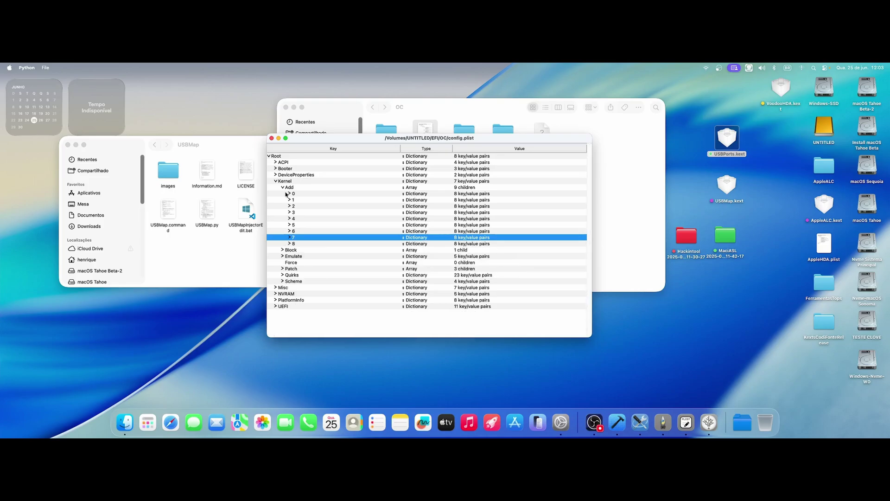
{"action": "key", "text": "Down"}
{"action": "key", "text": "Right"}
{"action": "key", "text": "Left"}
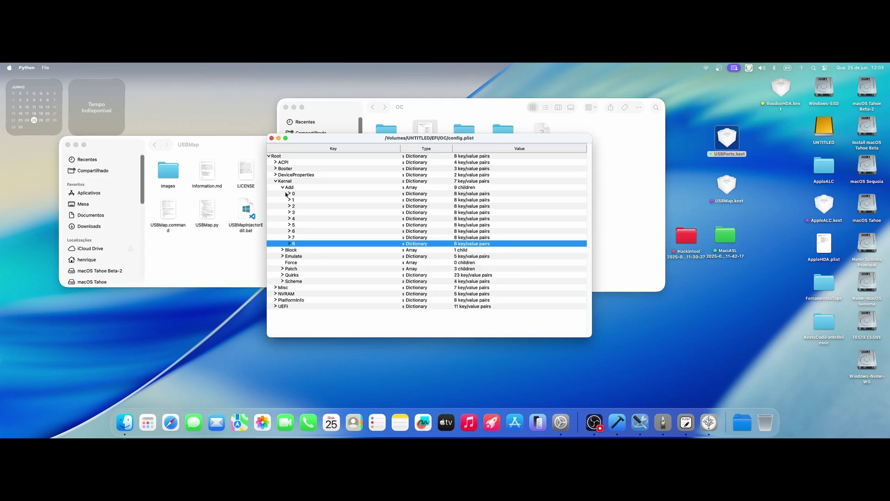
{"action": "key", "text": "Up"}
{"action": "key", "text": "Right"}
{"action": "key", "text": "Left"}
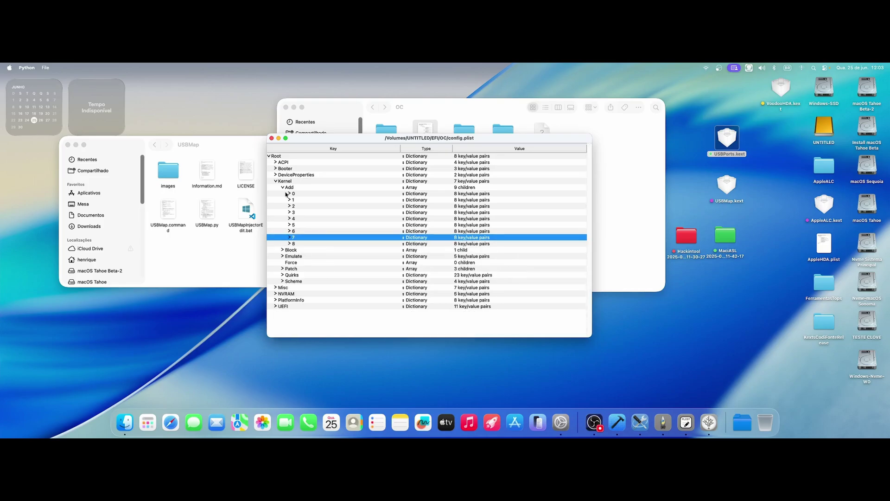
Close the config.plist, OC folder and Network Preferences windows.
{"action": "left_click_drag", "start_coordinate": [338, 137], "coordinate": [322, 108]}
{"action": "left_click", "coordinate": [255, 107]}
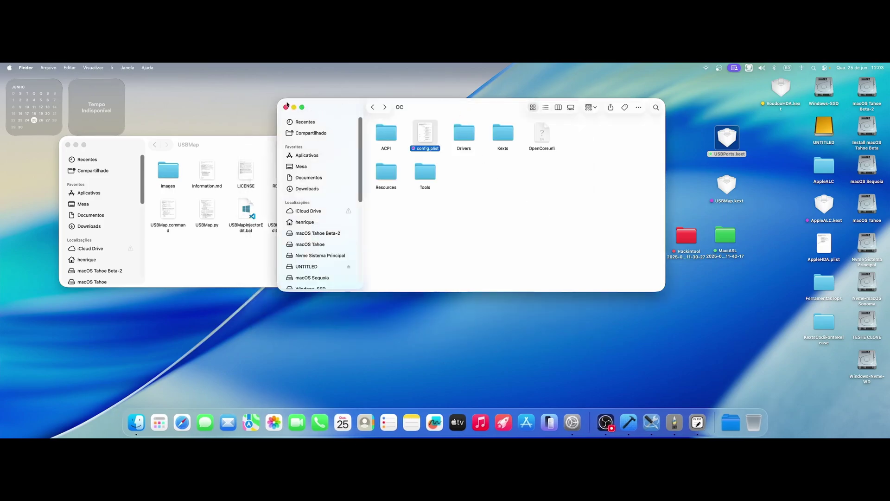
{"action": "left_click", "coordinate": [287, 107]}
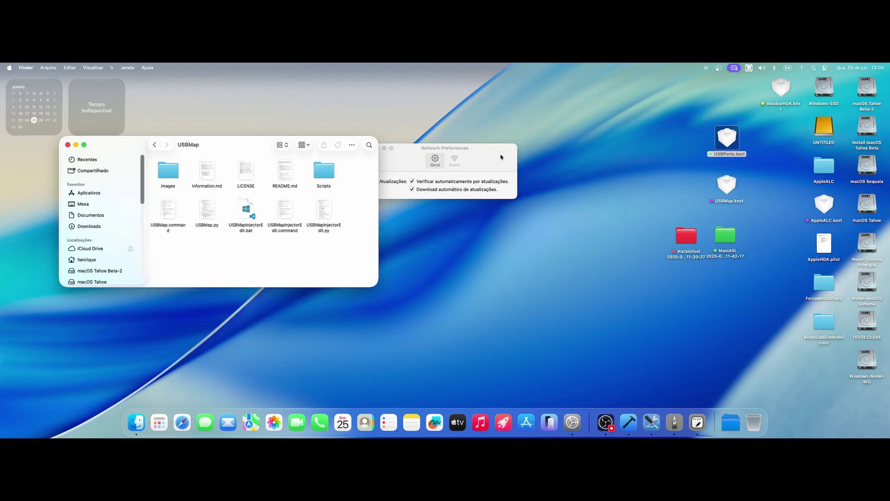
{"action": "left_click", "coordinate": [378, 147]}
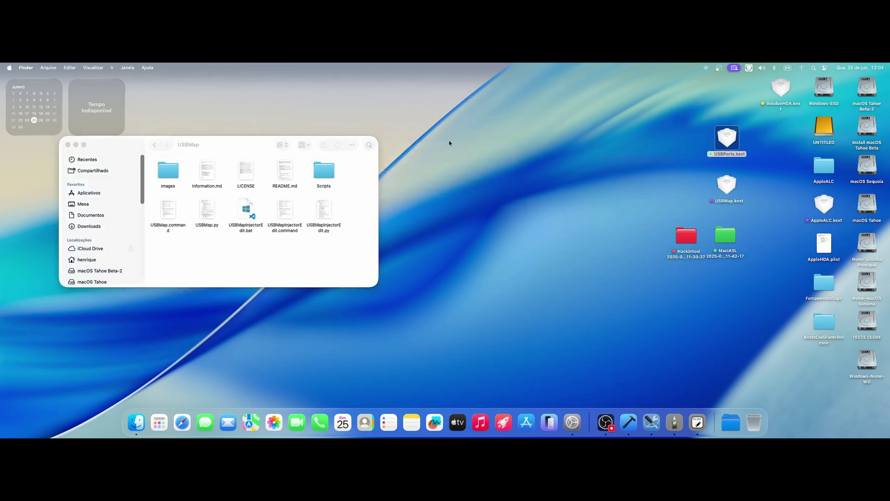
View the available Wi-Fi networks, dismiss the list and close the USBMap folder window.
{"action": "left_click", "coordinate": [704, 66]}
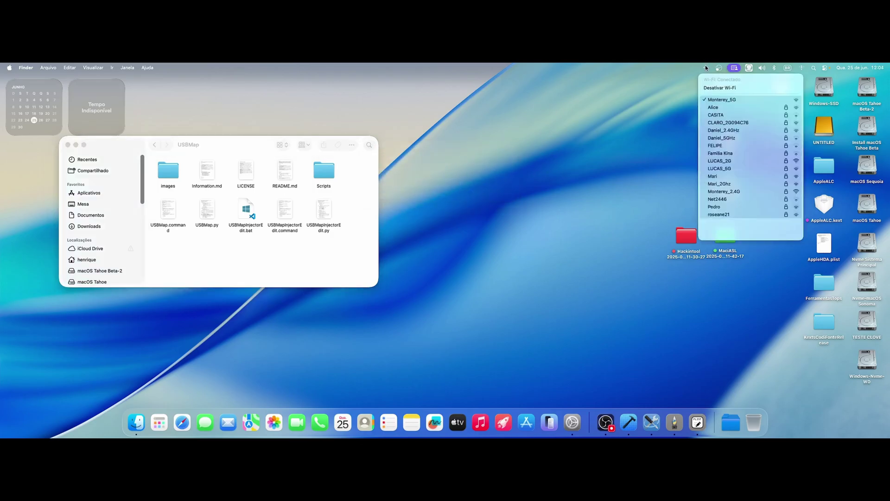
{"action": "left_click", "coordinate": [649, 102]}
{"action": "left_click_drag", "start_coordinate": [241, 136], "coordinate": [399, 121]}
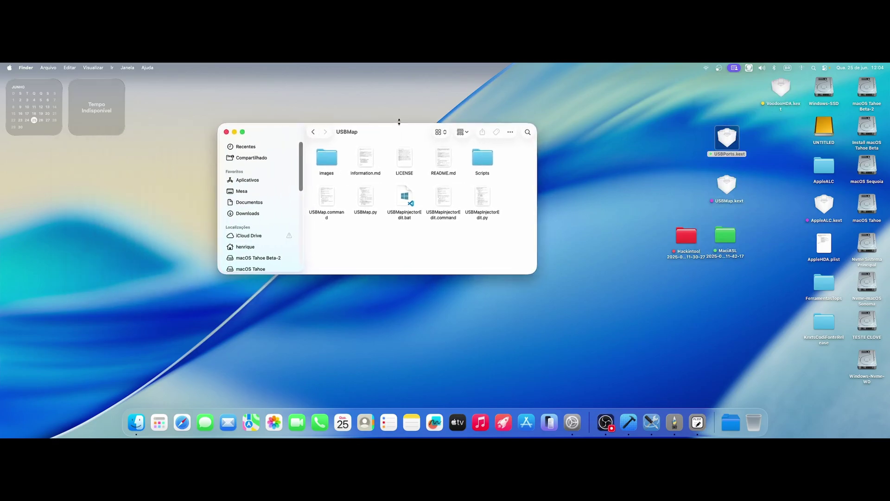
{"action": "left_click", "coordinate": [226, 132]}
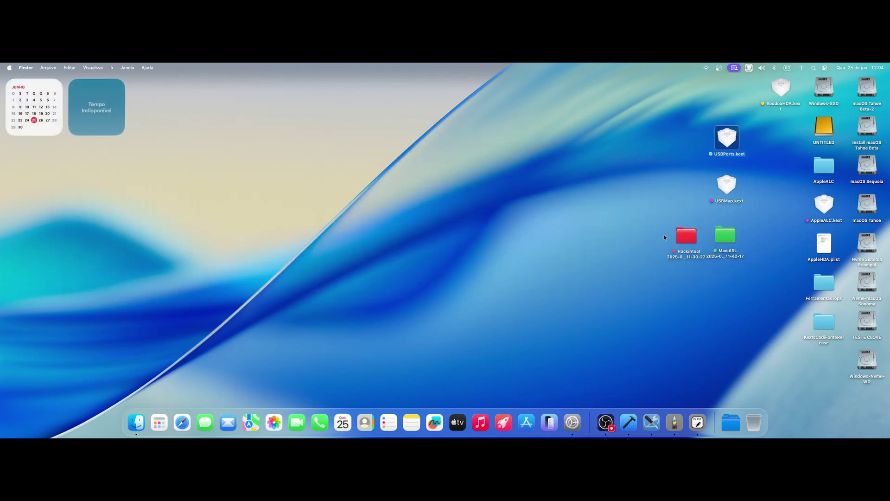
Launch Hackintool from its red folder on the desktop and move its window clear of the folder.
{"action": "double_click", "coordinate": [682, 238]}
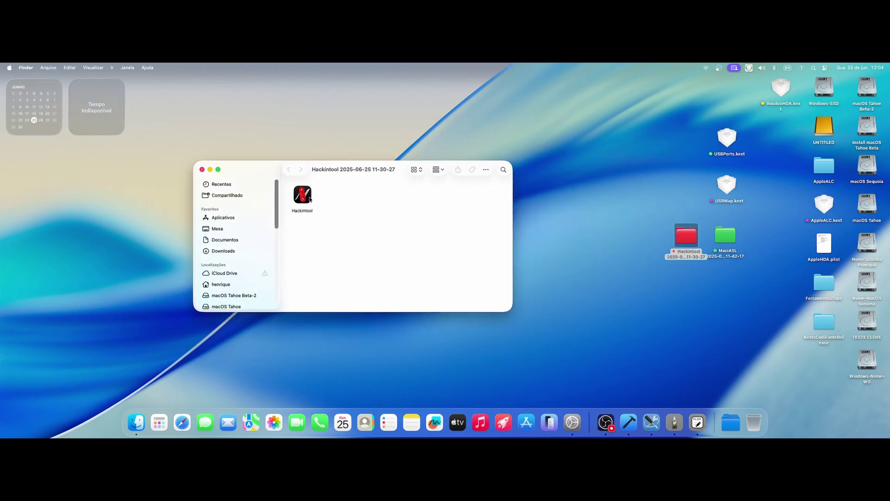
{"action": "double_click", "coordinate": [304, 194]}
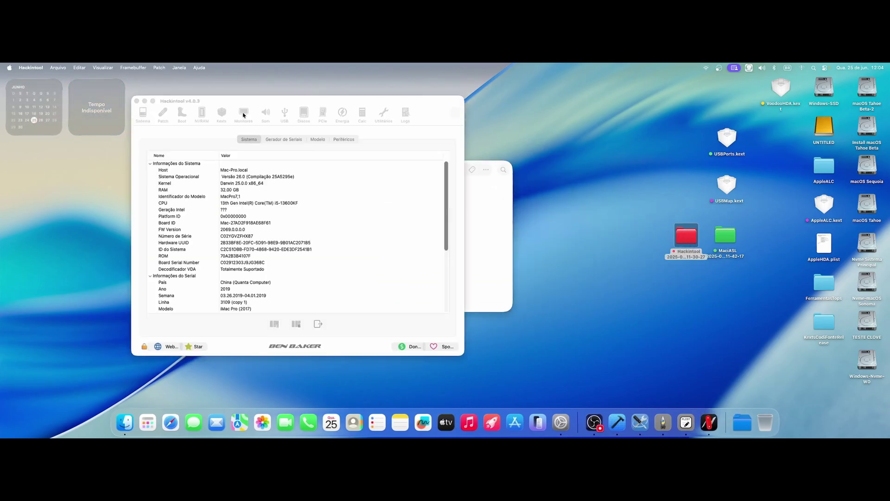
{"action": "left_click_drag", "start_coordinate": [441, 108], "coordinate": [545, 100]}
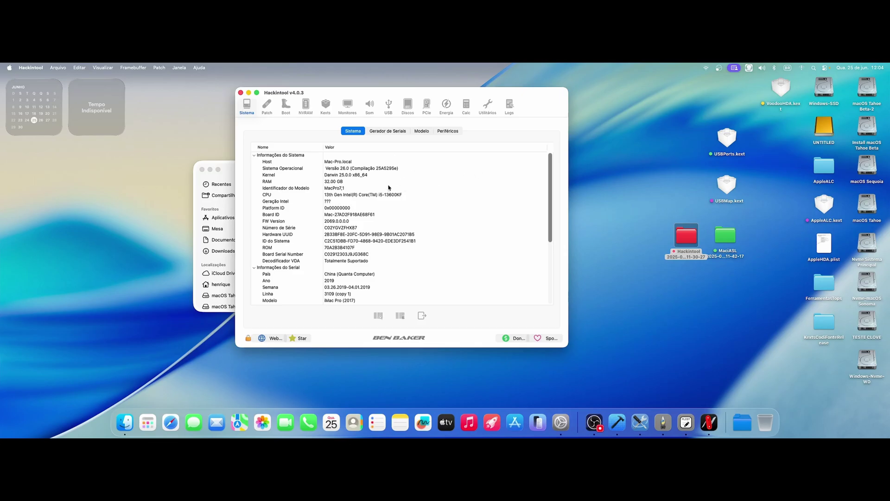
Point out the operating system version in the system information and view the options of the Patch section.
{"action": "left_click", "coordinate": [385, 170]}
{"action": "left_click_drag", "start_coordinate": [533, 101], "coordinate": [549, 102]}
{"action": "left_click", "coordinate": [276, 105]}
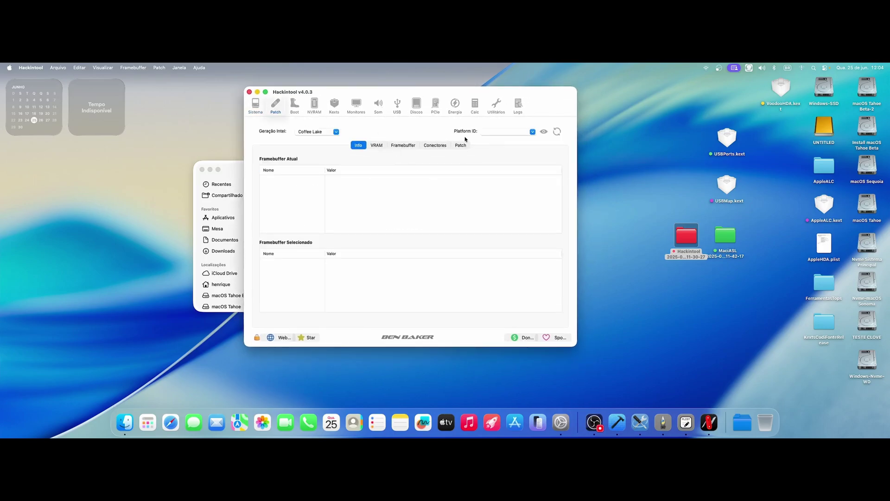
{"action": "left_click", "coordinate": [460, 145]}
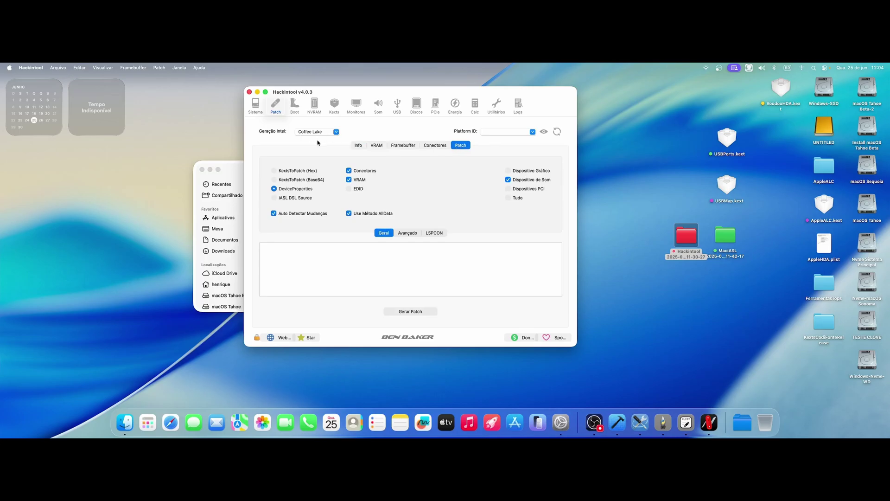
Return to the system information, show the peripherals and point out the Realtek Ethernet and Intel Wi-Fi devices.
{"action": "left_click", "coordinate": [258, 107]}
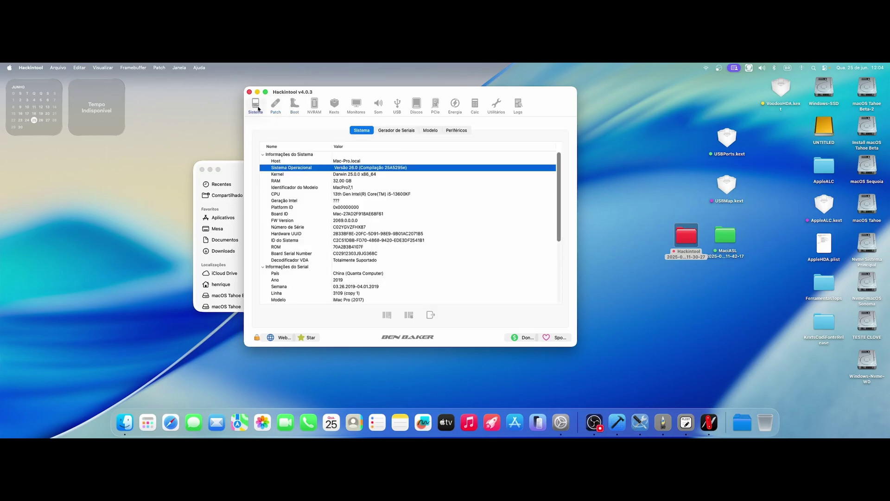
{"action": "left_click", "coordinate": [456, 130]}
{"action": "left_click_drag", "start_coordinate": [552, 114], "coordinate": [543, 105]}
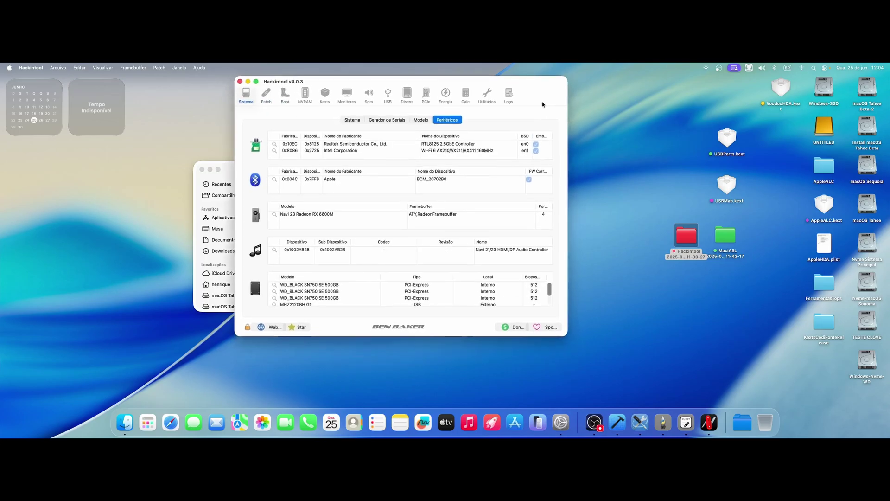
{"action": "left_click", "coordinate": [450, 145]}
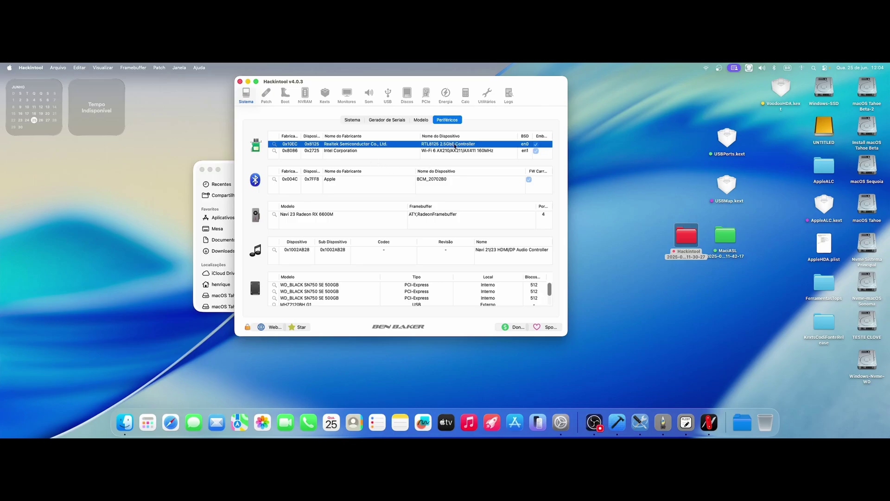
{"action": "left_click", "coordinate": [451, 151]}
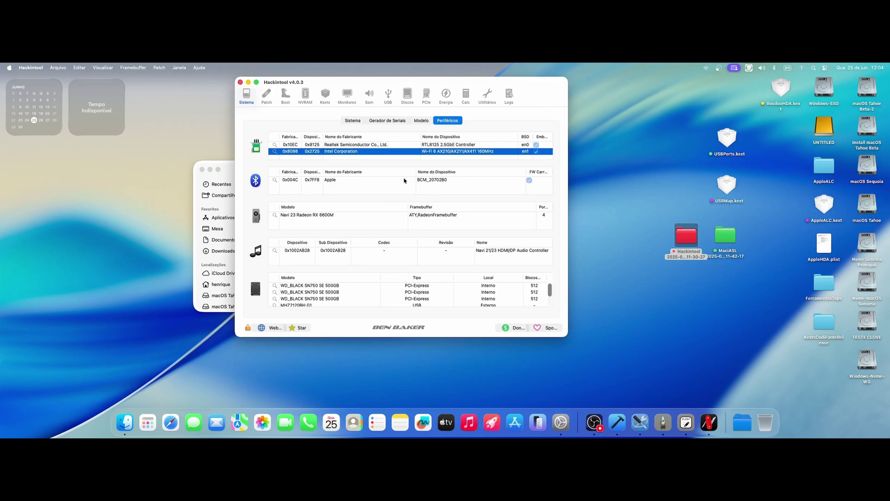
Point out the Bluetooth, graphics and audio devices in the peripherals list and reposition the window.
{"action": "left_click", "coordinate": [421, 183]}
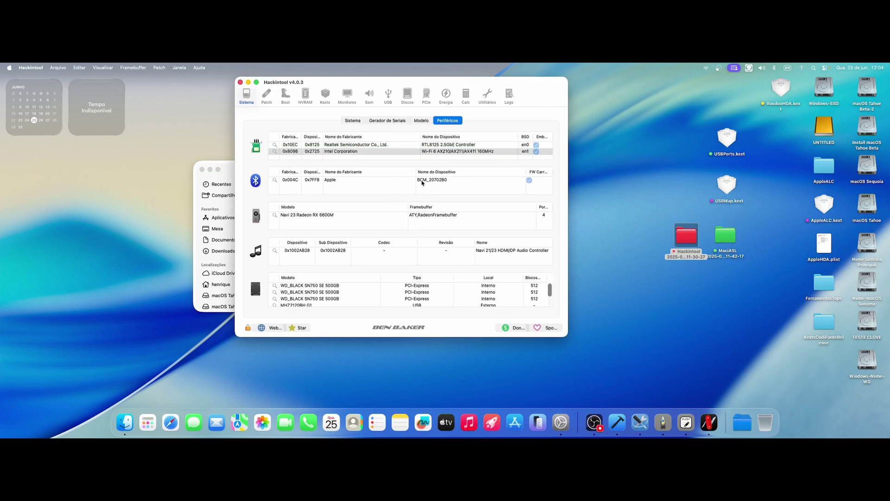
{"action": "left_click", "coordinate": [423, 216]}
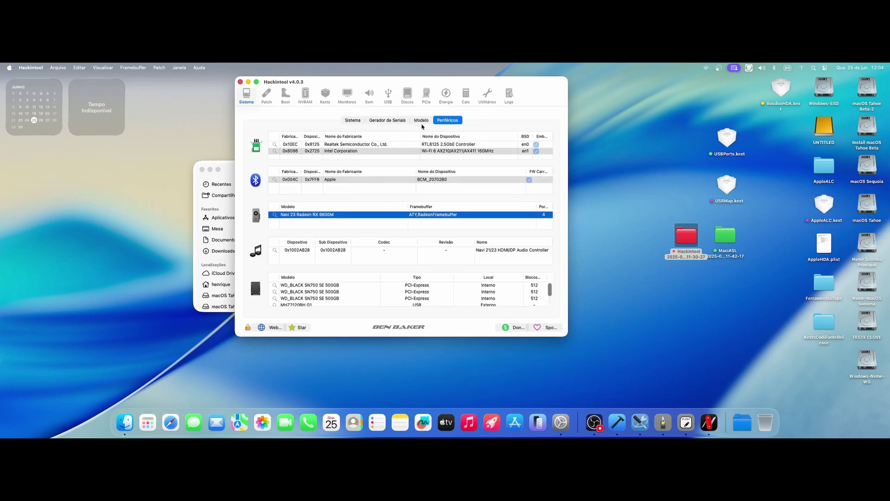
{"action": "left_click", "coordinate": [348, 251]}
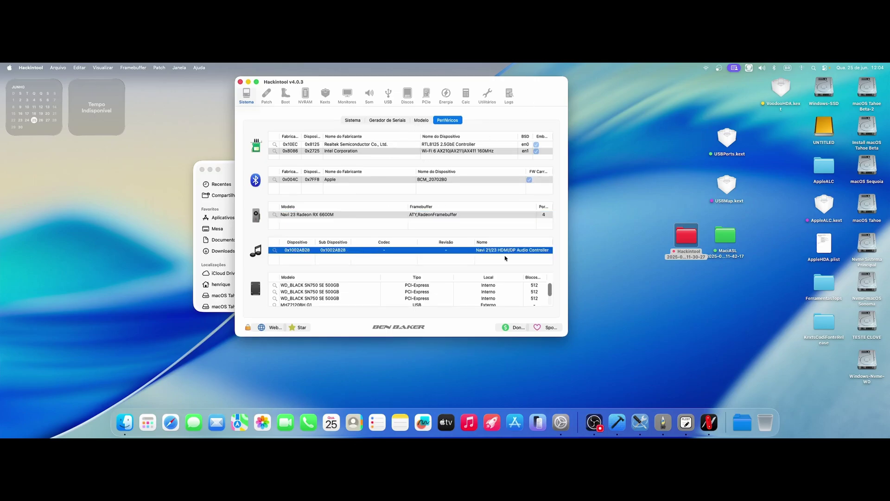
{"action": "mouse_move", "coordinate": [545, 99]}
{"action": "left_mouse_down"}
{"action": "mouse_move", "coordinate": [521, 99]}
{"action": "mouse_move", "coordinate": [534, 105]}
{"action": "left_mouse_up"}
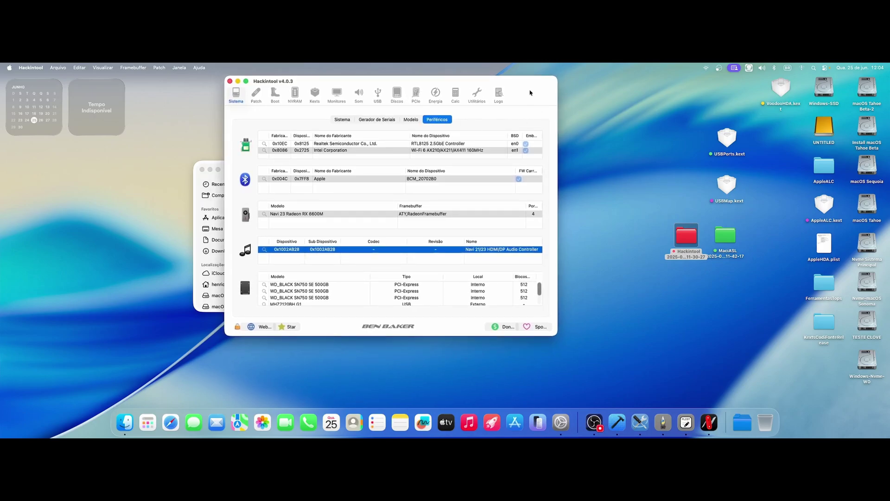
View the sound devices and the USB section, and repeatedly clear and refresh the list of USB ports.
{"action": "left_click", "coordinate": [359, 97]}
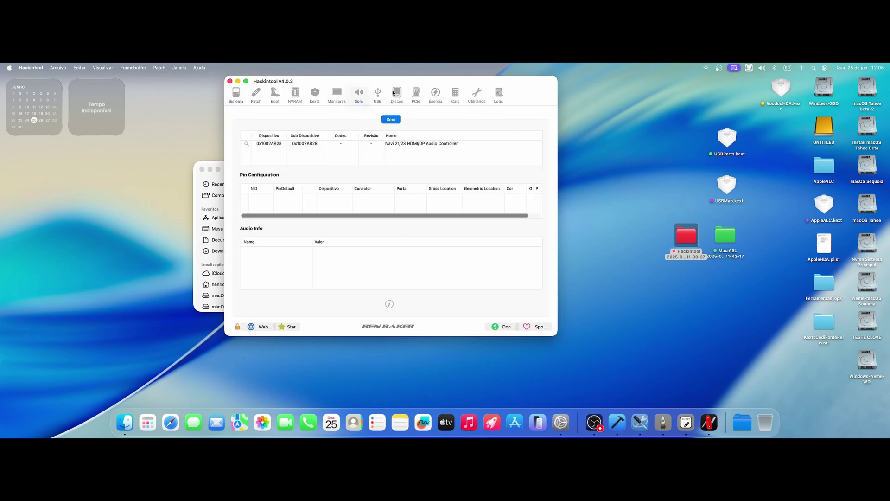
{"action": "left_click", "coordinate": [378, 95]}
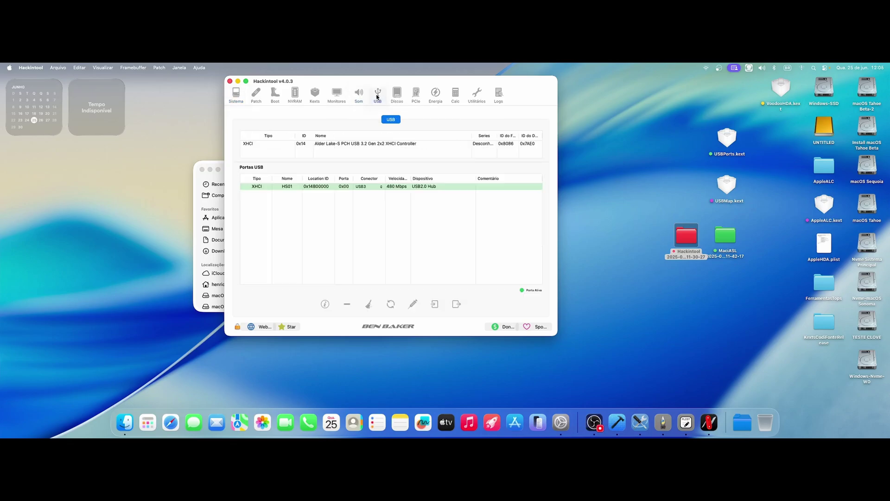
{"action": "left_click", "coordinate": [370, 304]}
{"action": "left_click", "coordinate": [391, 304]}
{"action": "left_click", "coordinate": [369, 304]}
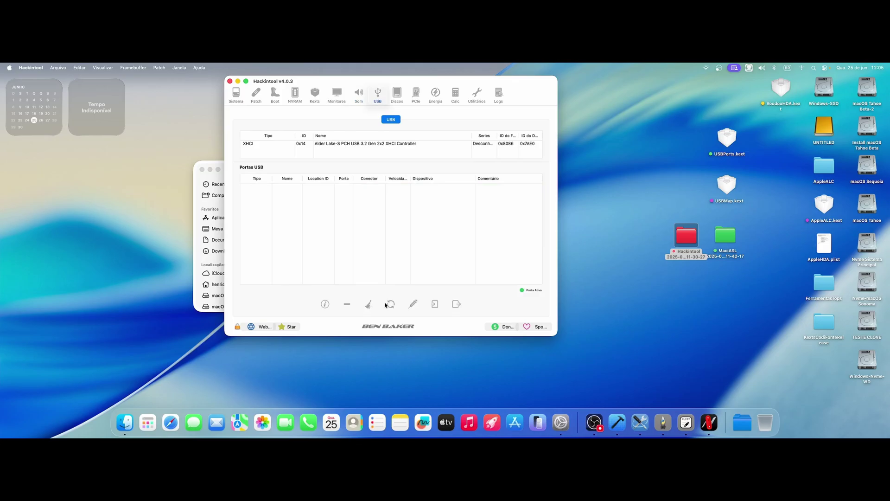
{"action": "left_click", "coordinate": [389, 304]}
{"action": "left_click", "coordinate": [369, 304]}
{"action": "left_click", "coordinate": [391, 304]}
{"action": "left_click", "coordinate": [369, 304]}
{"action": "left_click", "coordinate": [391, 303]}
{"action": "left_click", "coordinate": [369, 304]}
{"action": "left_click", "coordinate": [391, 304]}
{"action": "left_click", "coordinate": [369, 304]}
Arrange the Hackintool window and its folder window side by side and select the Alder Lake-S XHCI controller.
{"action": "left_click_drag", "start_coordinate": [520, 97], "coordinate": [552, 96]}
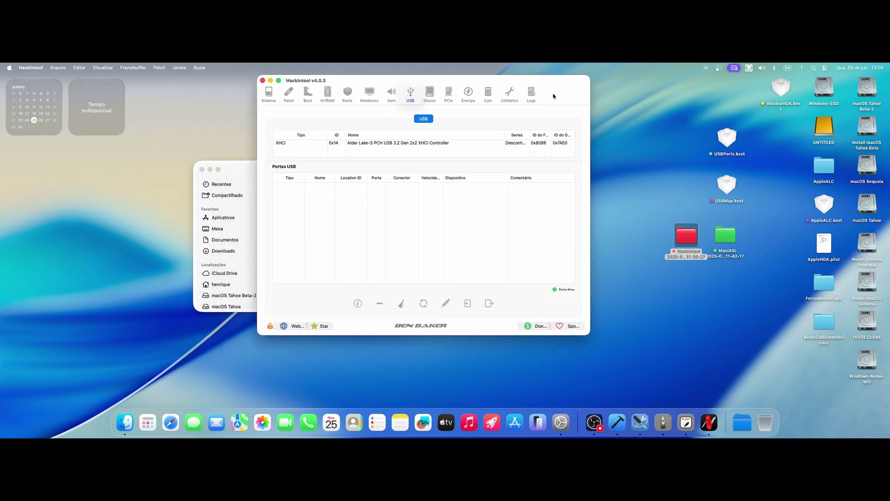
{"action": "left_click", "coordinate": [242, 166]}
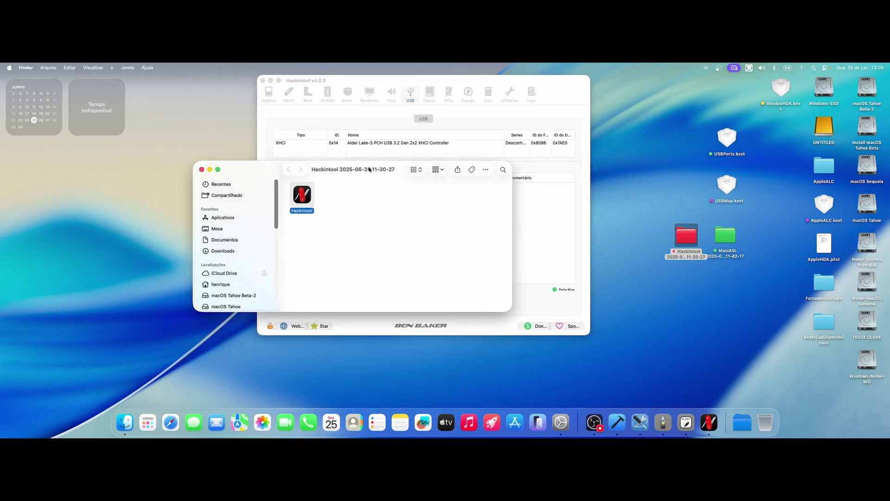
{"action": "left_click_drag", "start_coordinate": [370, 169], "coordinate": [206, 197]}
{"action": "left_click_drag", "start_coordinate": [556, 104], "coordinate": [574, 109]}
{"action": "left_click", "coordinate": [453, 148]}
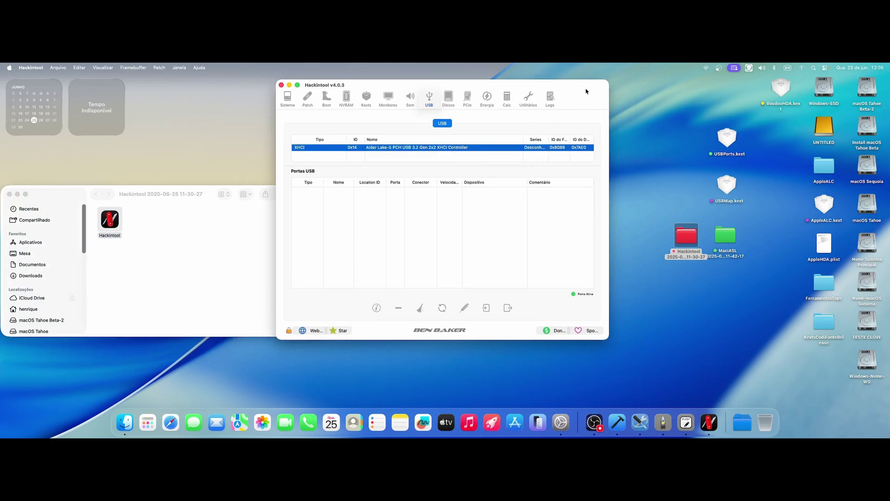
{"action": "left_click_drag", "start_coordinate": [542, 110], "coordinate": [576, 114]}
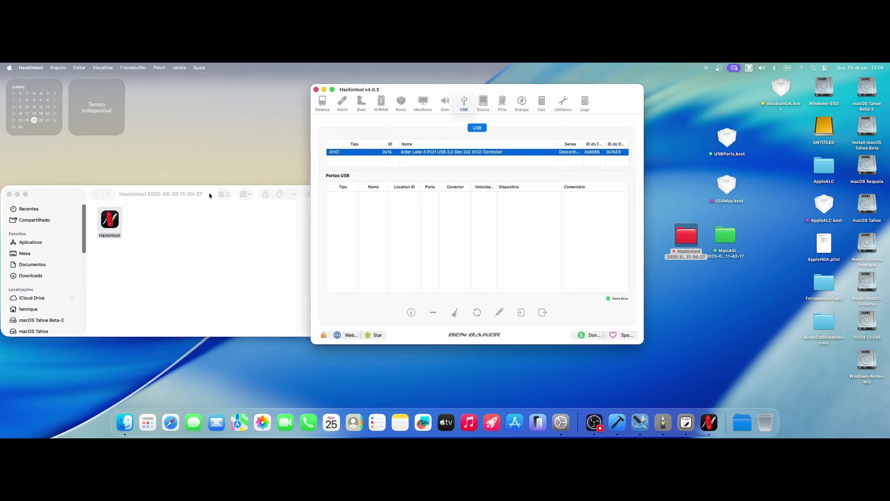
{"action": "left_click_drag", "start_coordinate": [189, 197], "coordinate": [197, 188]}
{"action": "left_click_drag", "start_coordinate": [622, 97], "coordinate": [640, 92]}
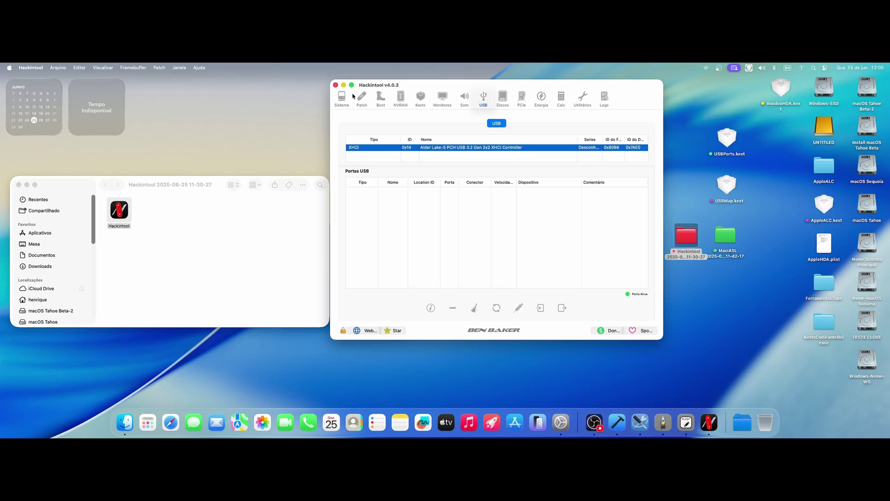
{"action": "left_click_drag", "start_coordinate": [649, 104], "coordinate": [646, 109]}
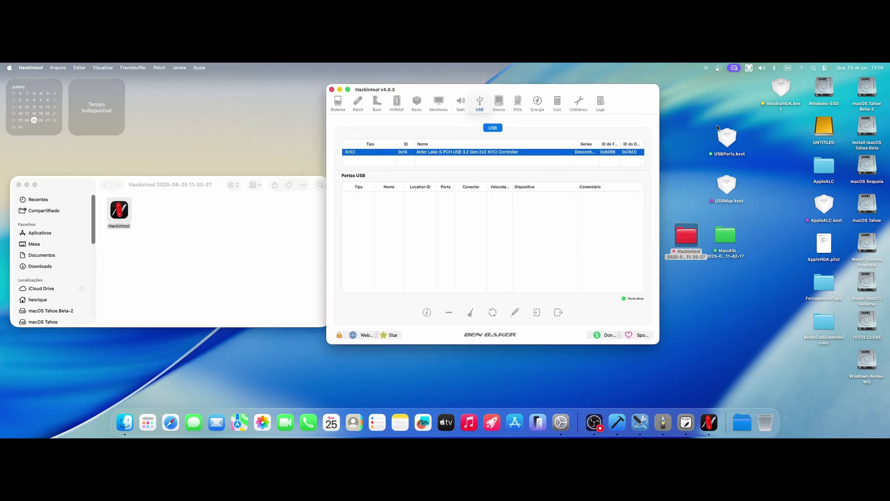
Point out USBPorts.kext and USBMap.kext on the desktop, nudging their icons and the Hackintool window slightly.
{"action": "left_click_drag", "start_coordinate": [733, 144], "coordinate": [725, 139]}
{"action": "left_click_drag", "start_coordinate": [727, 187], "coordinate": [727, 185]}
{"action": "left_click", "coordinate": [723, 137]}
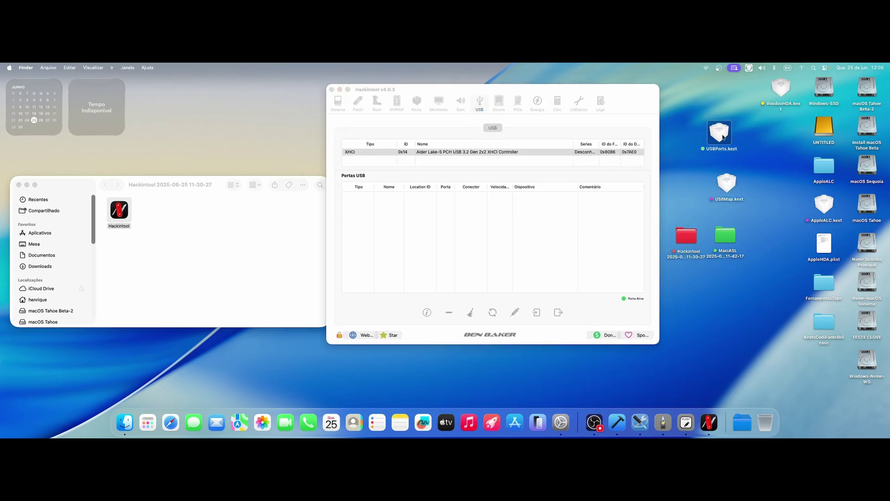
{"action": "left_click_drag", "start_coordinate": [723, 137], "coordinate": [729, 144]}
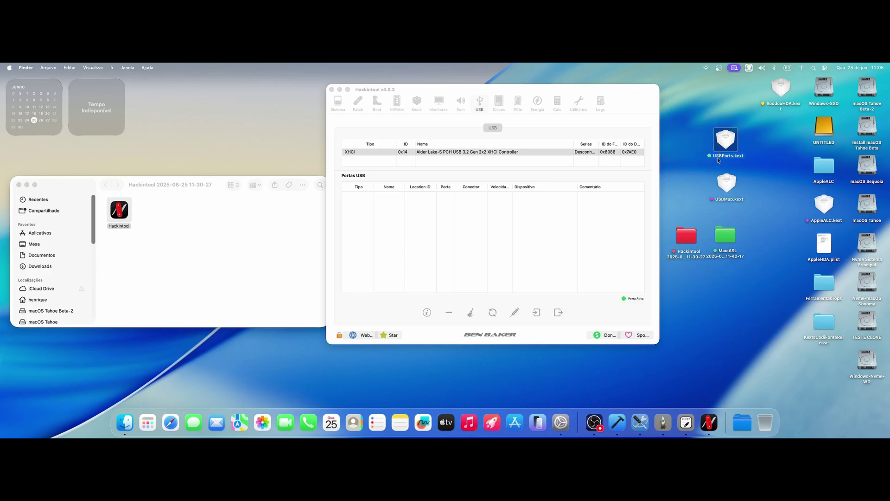
{"action": "left_click_drag", "start_coordinate": [636, 105], "coordinate": [619, 106]}
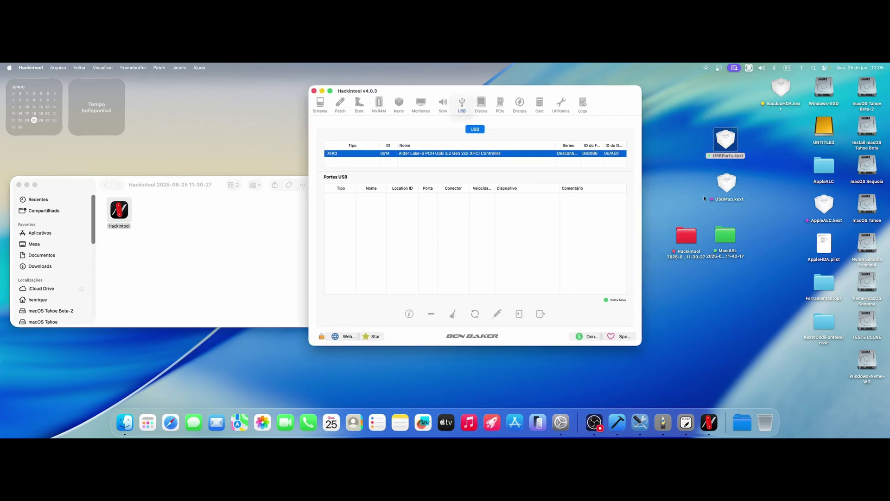
{"action": "left_click", "coordinate": [720, 136]}
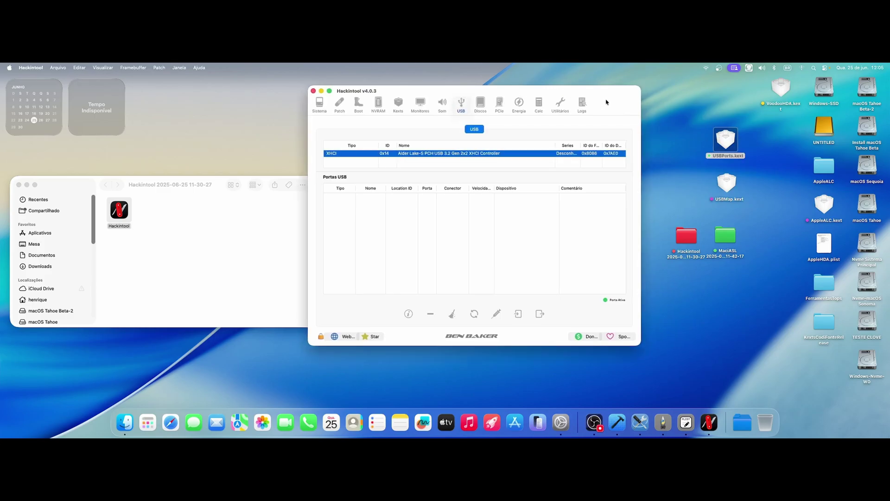
{"action": "left_click_drag", "start_coordinate": [605, 97], "coordinate": [602, 100]}
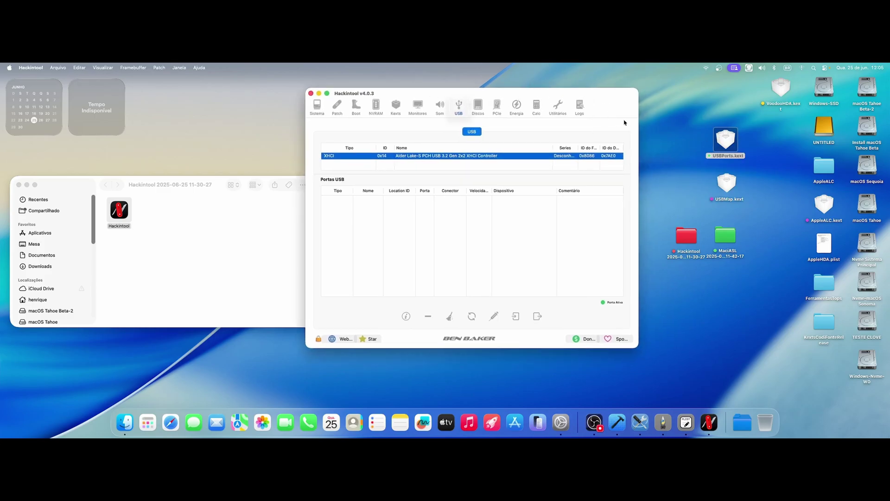
Close Hackintool and reveal the macOS build number in the About This Mac information.
{"action": "left_click", "coordinate": [311, 93]}
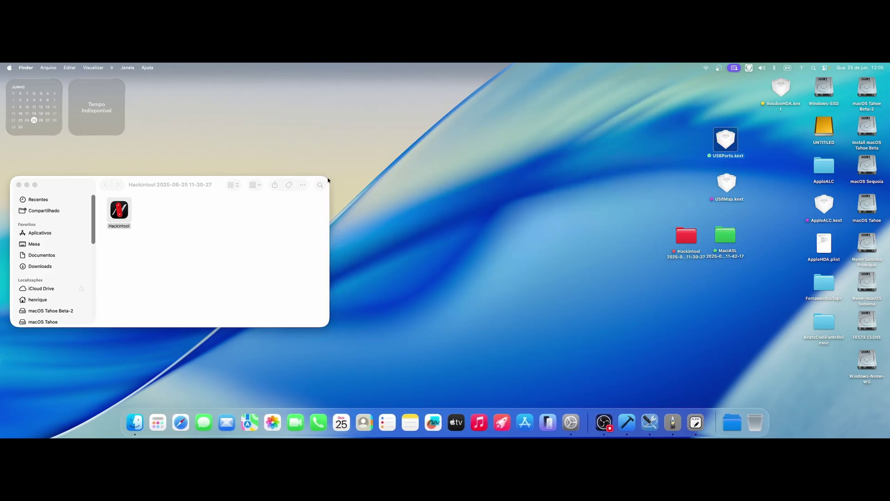
{"action": "left_click_drag", "start_coordinate": [169, 185], "coordinate": [273, 169]}
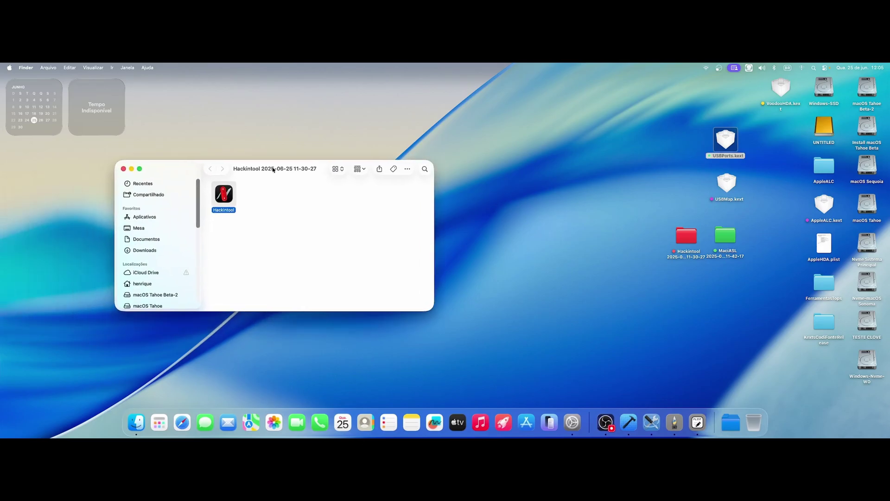
{"action": "left_click", "coordinate": [10, 68]}
{"action": "left_click", "coordinate": [32, 76]}
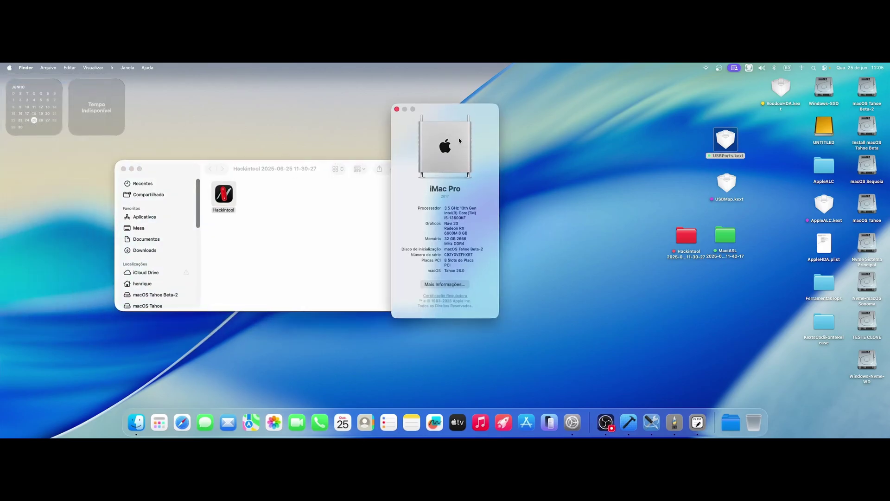
{"action": "left_click_drag", "start_coordinate": [459, 140], "coordinate": [524, 147]}
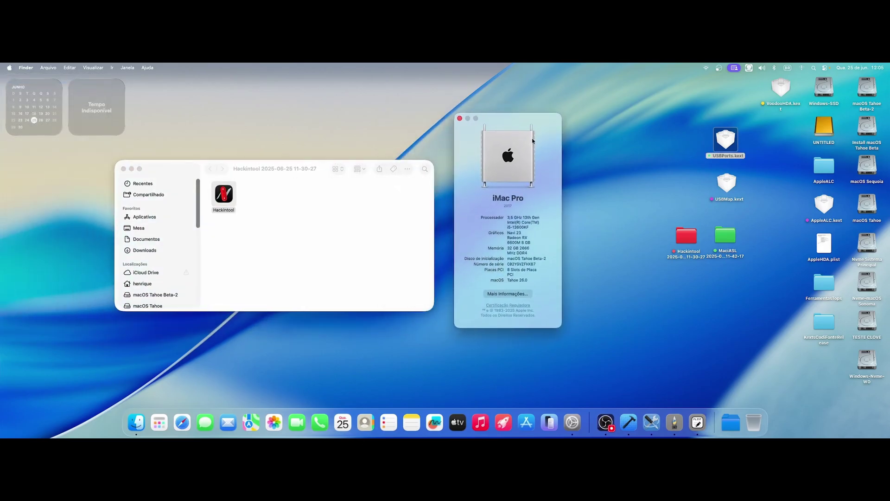
{"action": "left_click", "coordinate": [517, 276]}
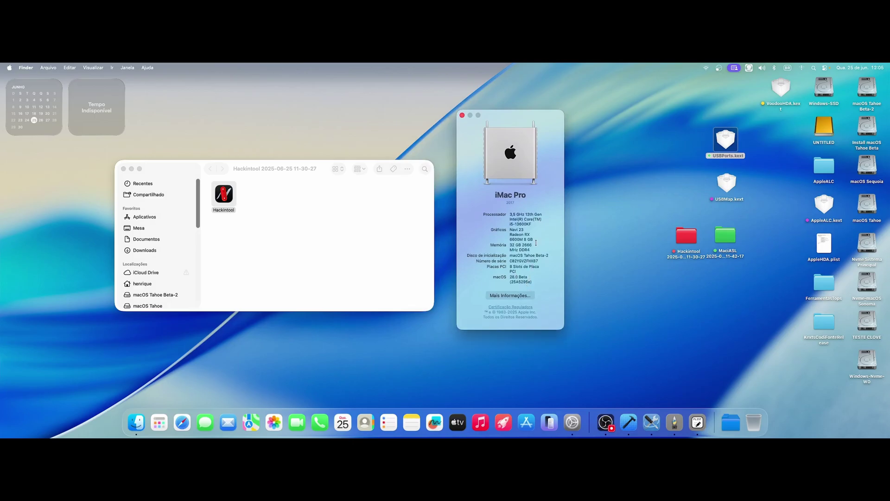
Relaunch Hackintool, show its USB ports and point out USBMap.kext on the desktop.
{"action": "double_click", "coordinate": [233, 200]}
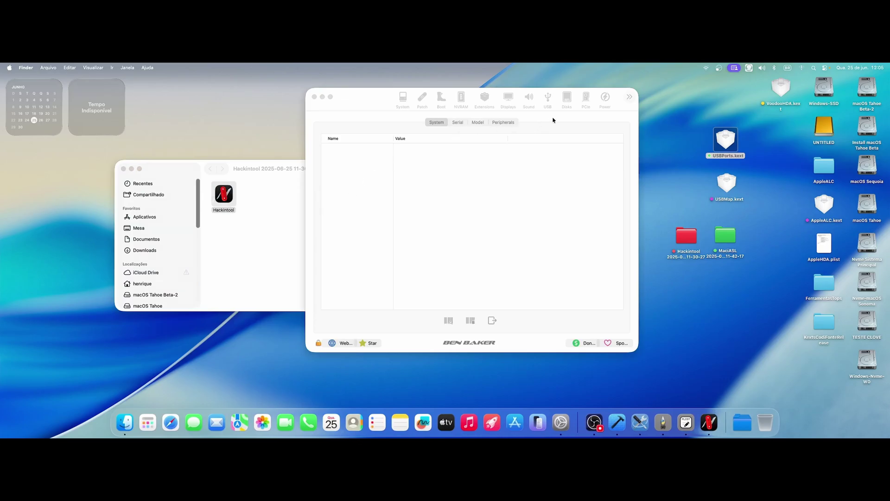
{"action": "left_click", "coordinate": [409, 92]}
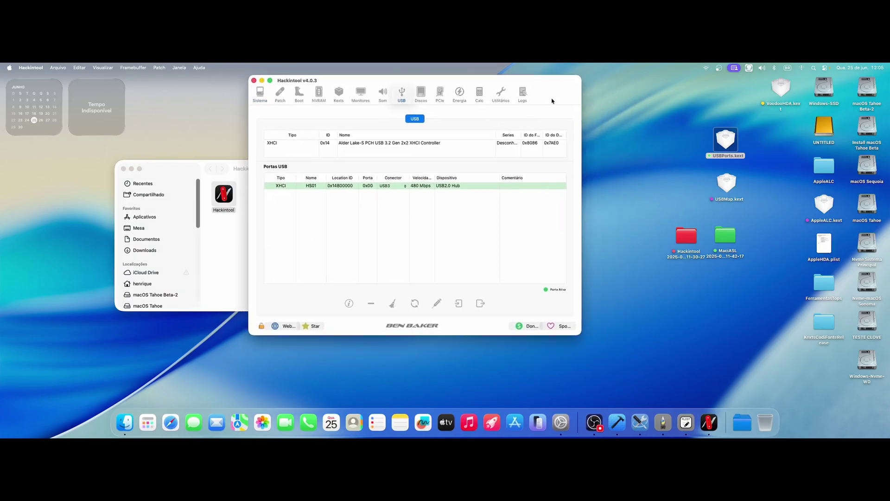
{"action": "left_click_drag", "start_coordinate": [728, 184], "coordinate": [726, 182]}
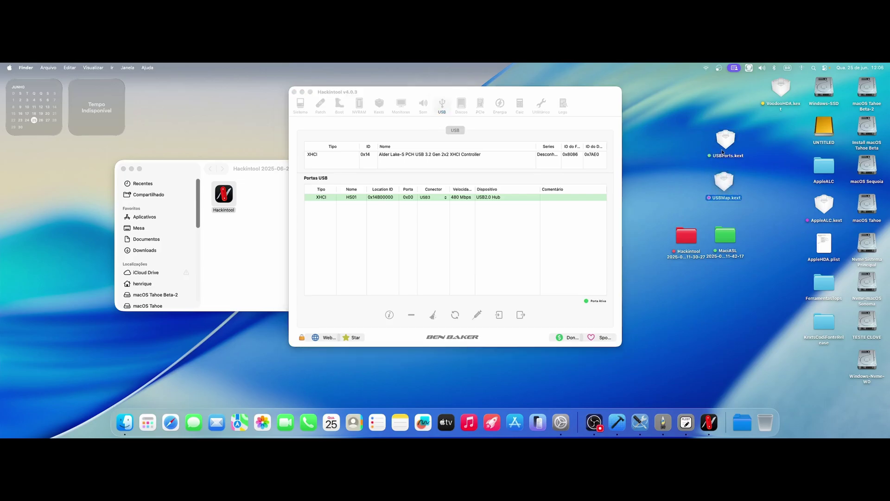
{"action": "left_click", "coordinate": [588, 120]}
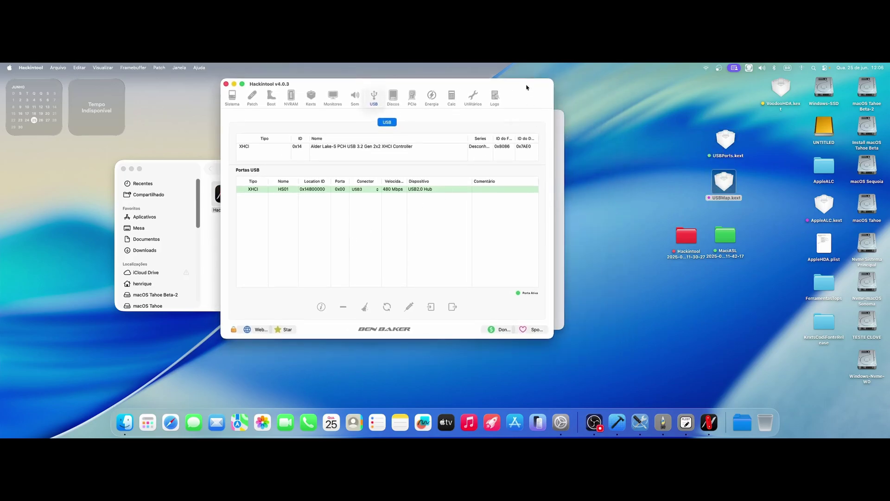
{"action": "left_click_drag", "start_coordinate": [526, 88], "coordinate": [545, 89]}
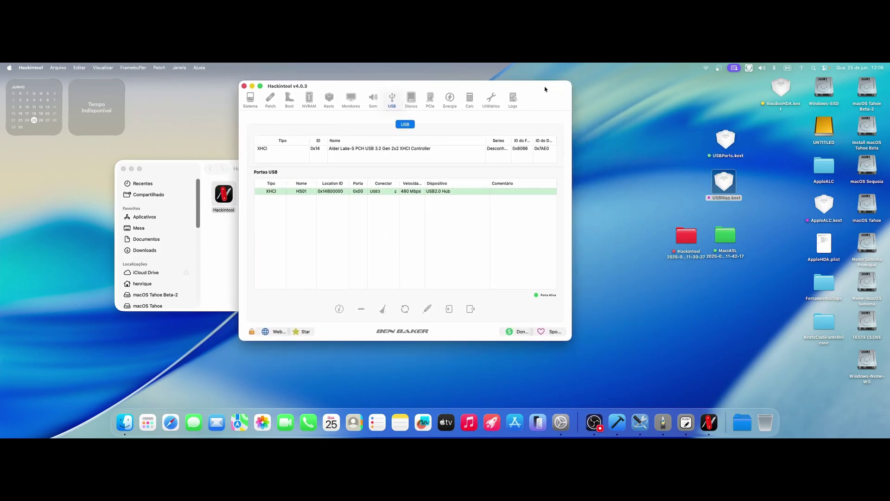
Clear and refresh the USB port list several times, finishing with a refresh.
{"action": "left_click", "coordinate": [383, 309]}
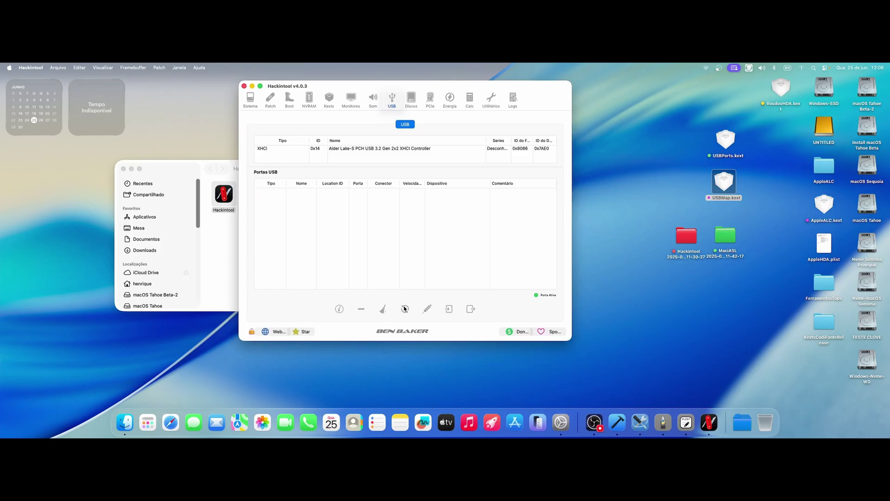
{"action": "left_click", "coordinate": [404, 309]}
{"action": "left_click", "coordinate": [382, 308]}
{"action": "left_click", "coordinate": [405, 309]}
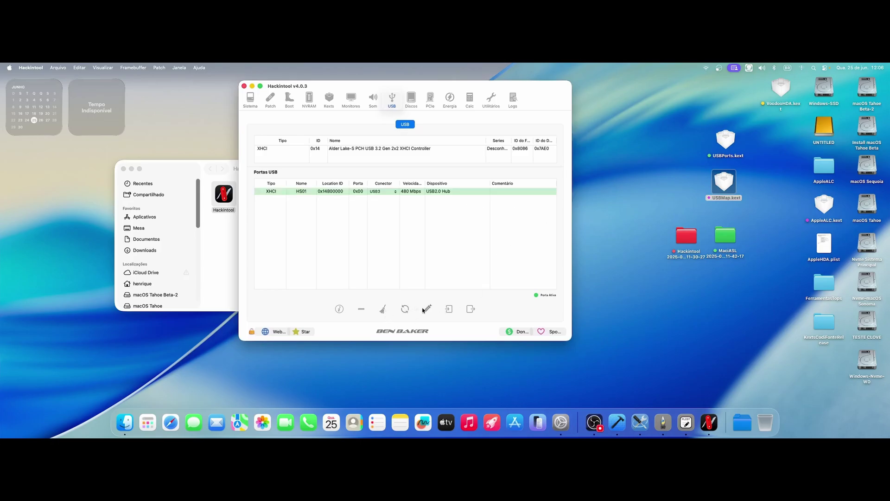
{"action": "left_click", "coordinate": [382, 308]}
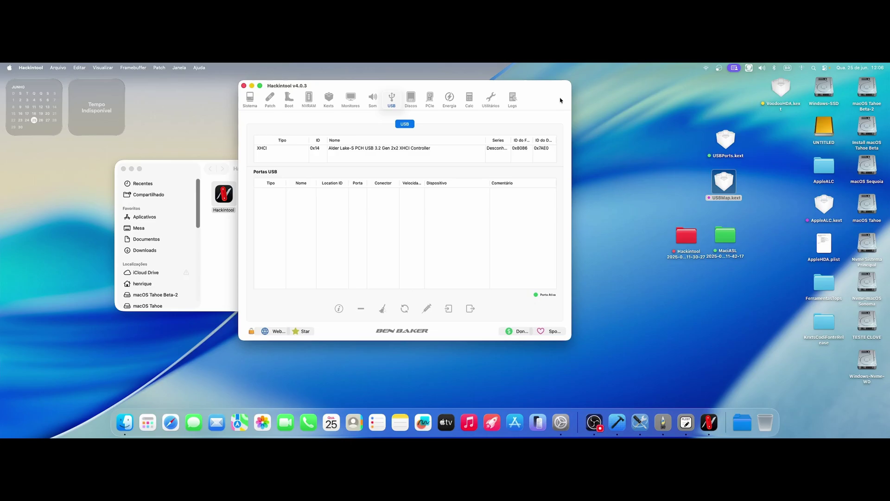
{"action": "left_click", "coordinate": [415, 304]}
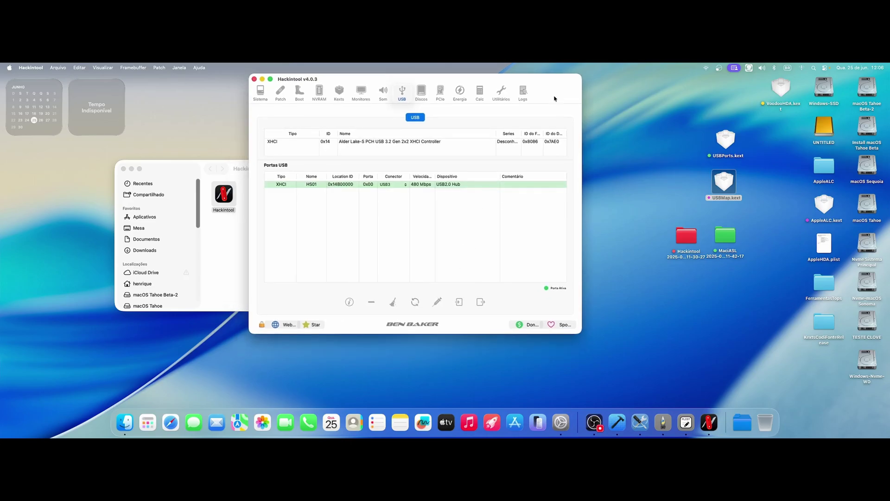
Close Hackintool and restart the Mac.
{"action": "left_click", "coordinate": [254, 80]}
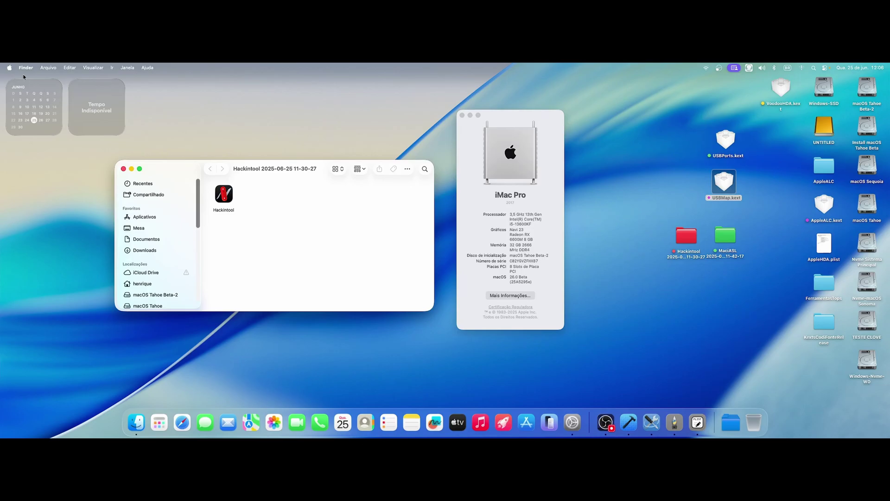
{"action": "left_click", "coordinate": [9, 67]}
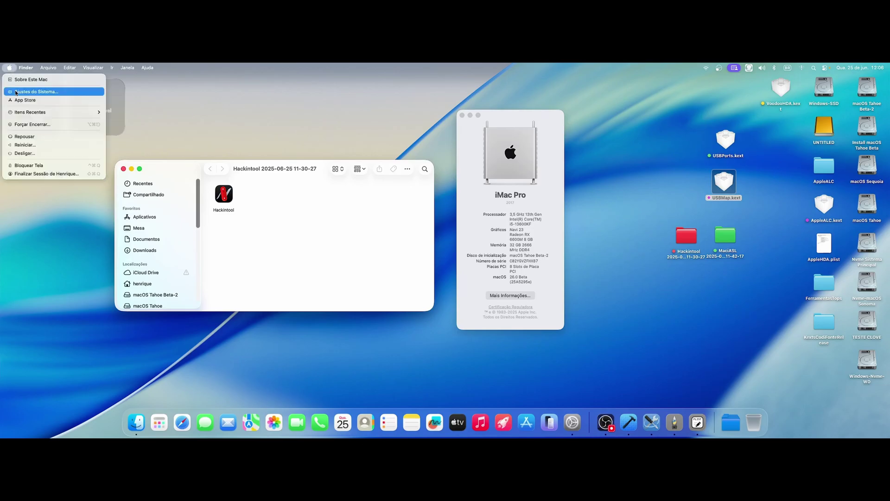
{"action": "left_click", "coordinate": [33, 145]}
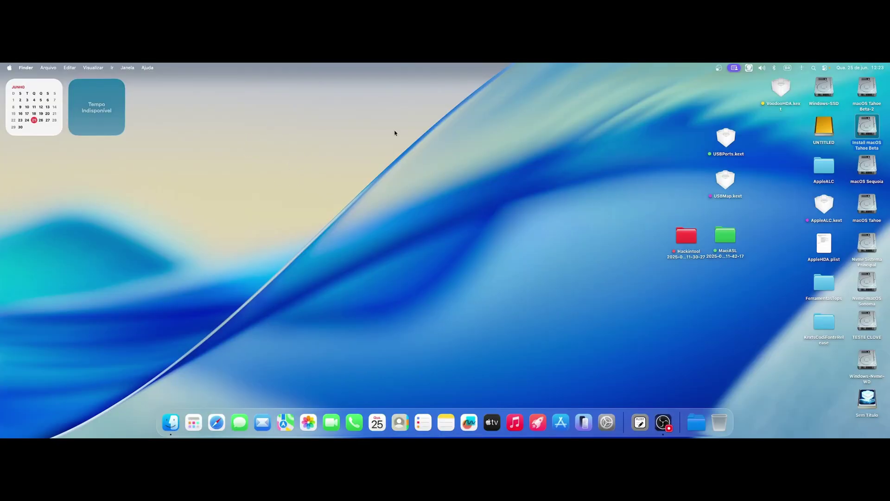
Reposition USBPorts.kext and USBMap.kext on the desktop and open the red Hackintool folder.
{"action": "left_click_drag", "start_coordinate": [726, 138], "coordinate": [718, 127]}
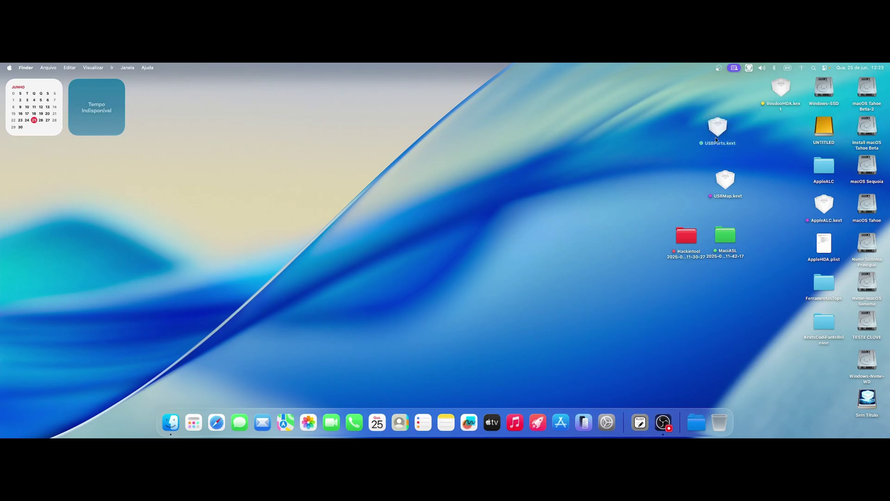
{"action": "left_click_drag", "start_coordinate": [725, 180], "coordinate": [722, 174]}
{"action": "mouse_move", "coordinate": [716, 132]}
{"action": "left_mouse_down"}
{"action": "mouse_move", "coordinate": [731, 133]}
{"action": "mouse_move", "coordinate": [726, 139]}
{"action": "left_mouse_up"}
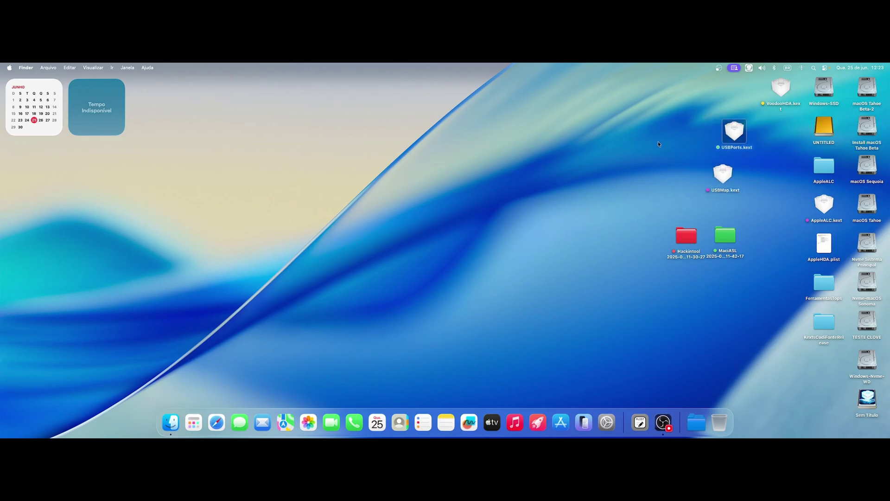
{"action": "left_click", "coordinate": [631, 181]}
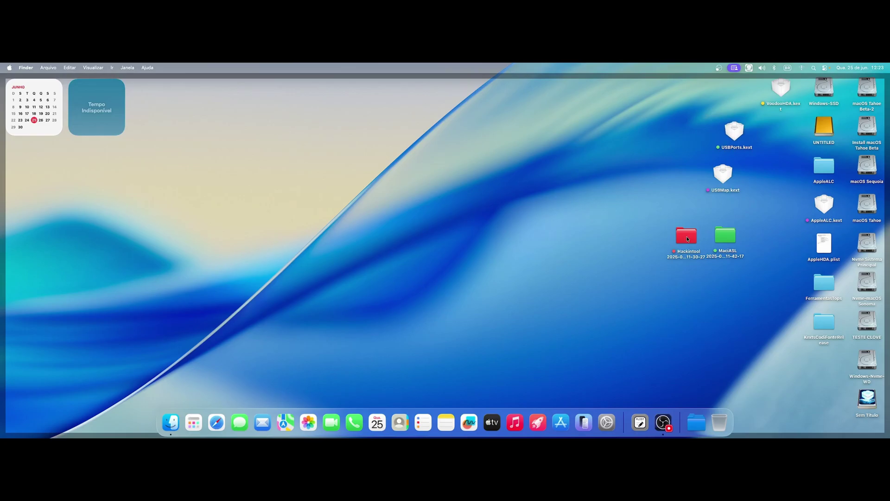
{"action": "double_click", "coordinate": [686, 240]}
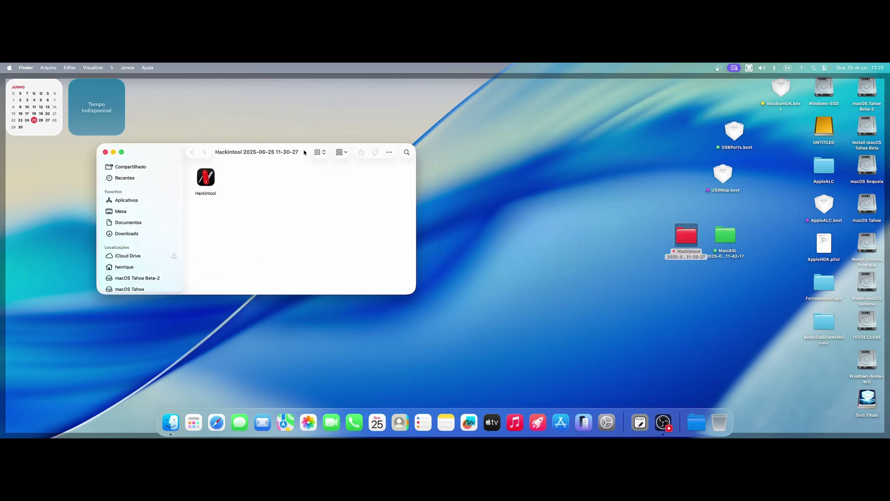
Launch Hackintool from its folder and reposition its window beside the folder window.
{"action": "left_click_drag", "start_coordinate": [305, 152], "coordinate": [290, 141]}
{"action": "double_click", "coordinate": [200, 165]}
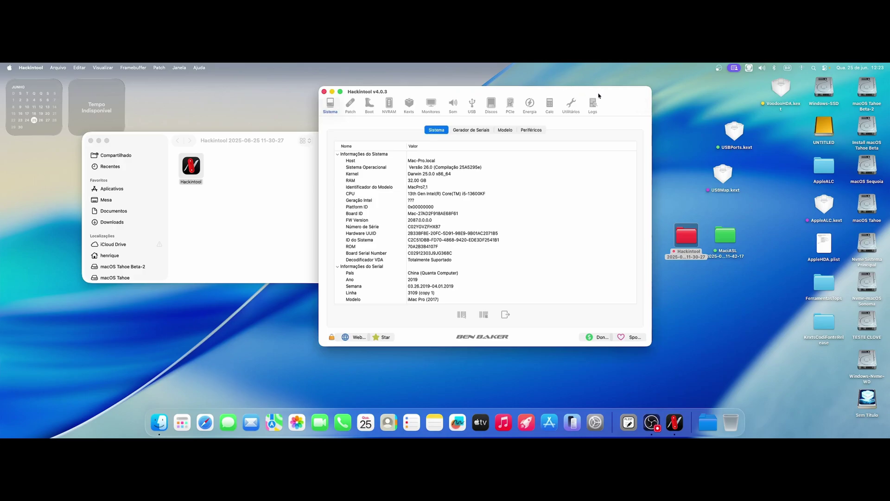
{"action": "left_click_drag", "start_coordinate": [598, 96], "coordinate": [575, 97]}
{"action": "left_click_drag", "start_coordinate": [384, 92], "coordinate": [405, 88]}
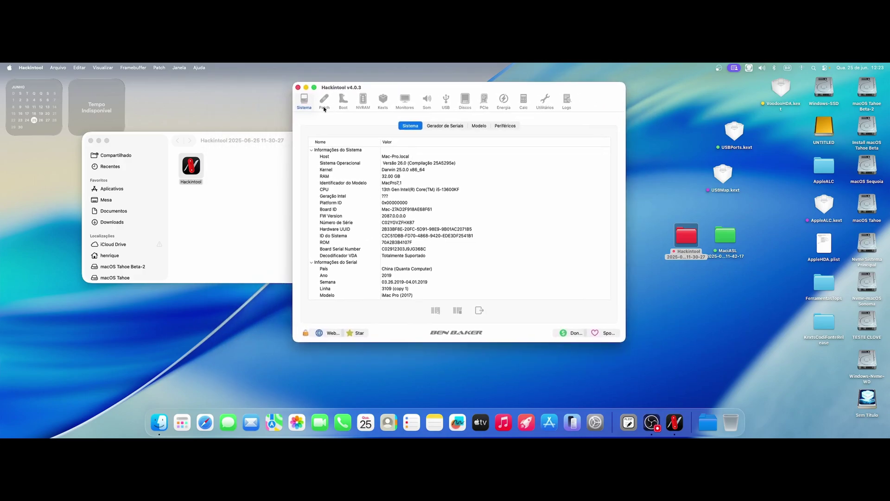
Show the system peripherals in Hackintool and highlight the Realtek Ethernet and Intel Wi-Fi entries.
{"action": "left_click", "coordinate": [506, 126]}
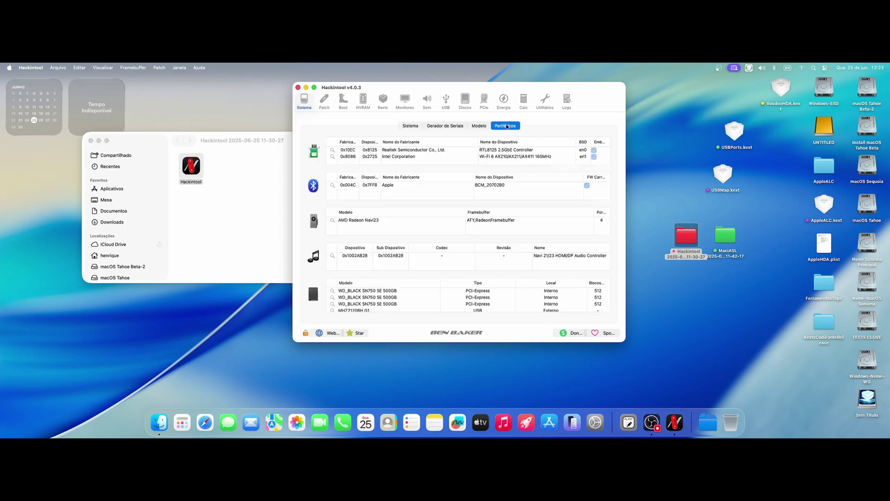
{"action": "left_click", "coordinate": [410, 152]}
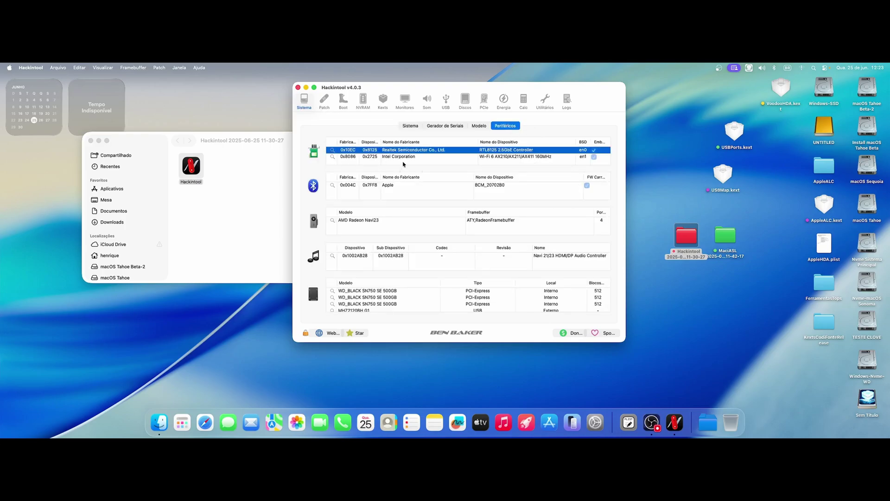
{"action": "left_click", "coordinate": [405, 164]}
{"action": "left_click", "coordinate": [414, 158]}
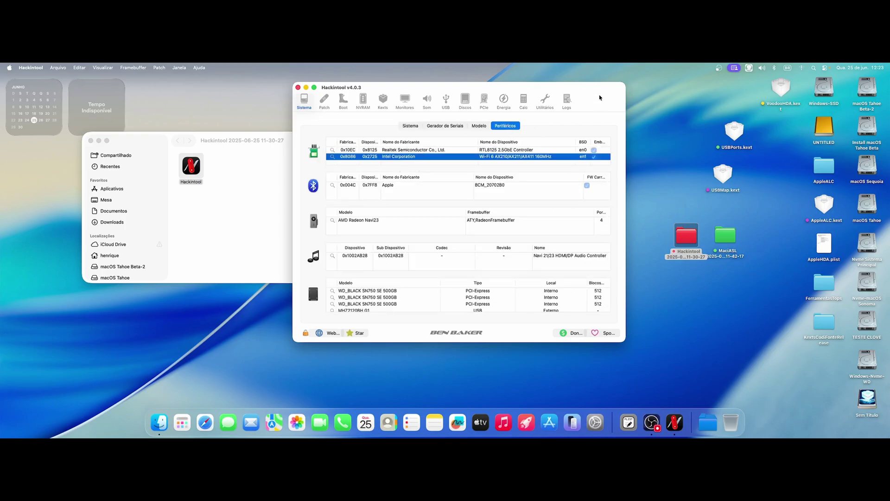
Enlarge the Hackintool window, rearrange it beside the Finder window and highlight the Intel Wi-Fi entry again.
{"action": "mouse_move", "coordinate": [600, 98]}
{"action": "left_mouse_down"}
{"action": "mouse_move", "coordinate": [576, 104]}
{"action": "mouse_move", "coordinate": [586, 108]}
{"action": "left_mouse_up"}
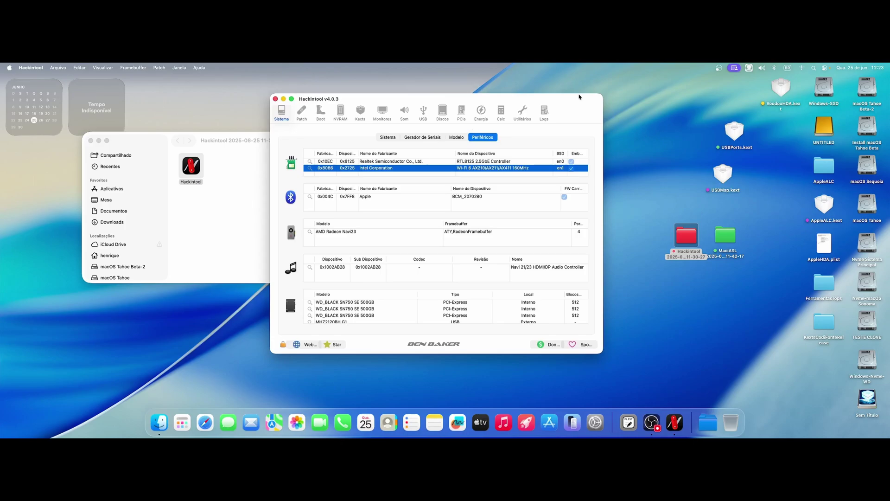
{"action": "mouse_move", "coordinate": [559, 114]}
{"action": "left_mouse_down"}
{"action": "mouse_move", "coordinate": [601, 119]}
{"action": "mouse_move", "coordinate": [562, 123]}
{"action": "left_mouse_up"}
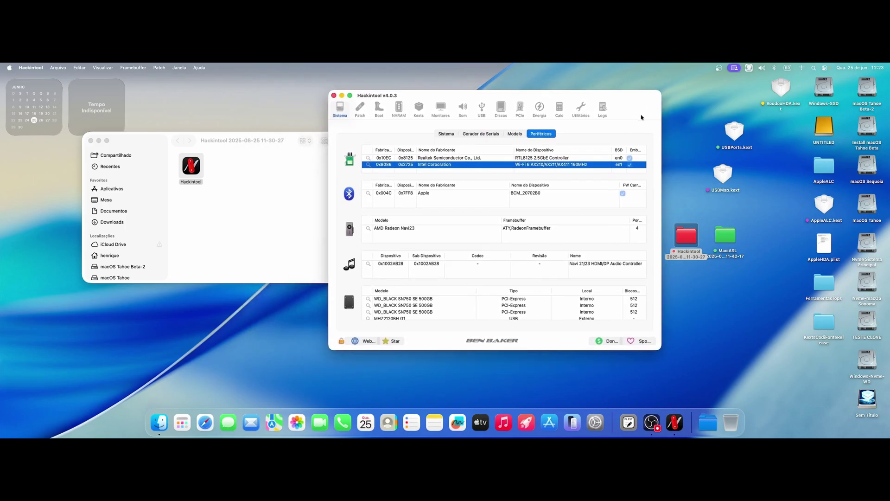
{"action": "left_click_drag", "start_coordinate": [272, 140], "coordinate": [259, 141]}
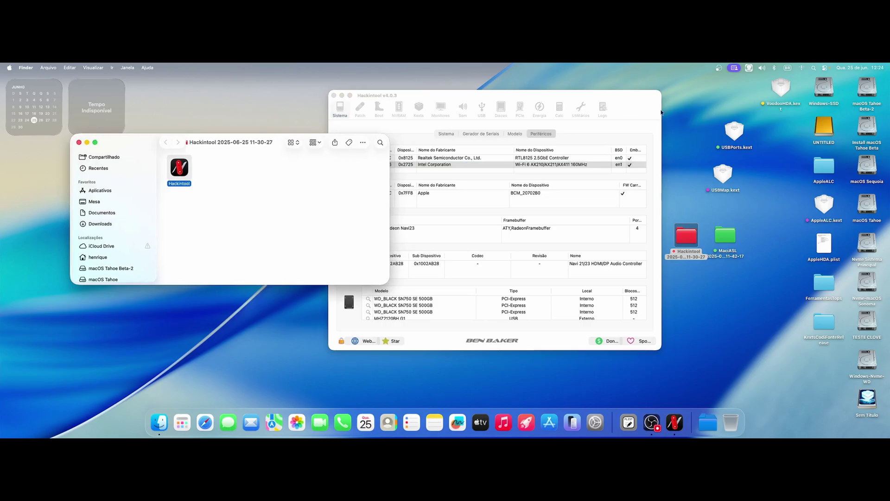
{"action": "left_click_drag", "start_coordinate": [634, 107], "coordinate": [623, 110]}
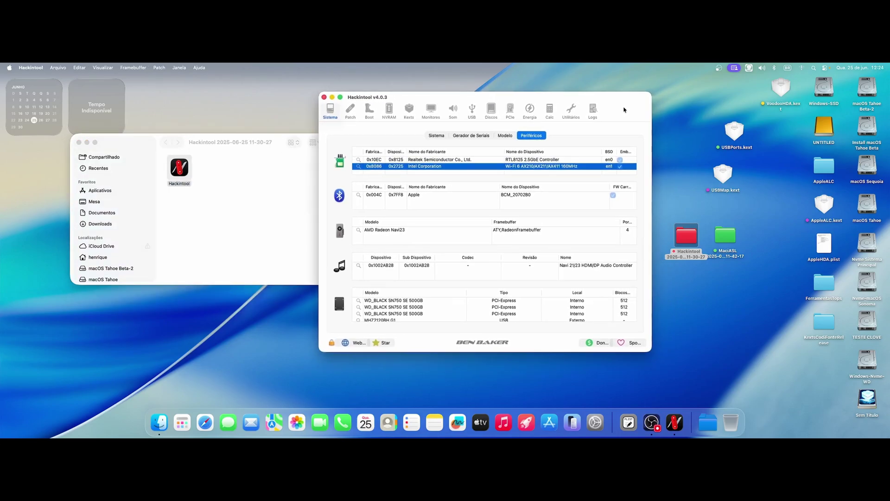
{"action": "left_click_drag", "start_coordinate": [651, 352], "coordinate": [723, 371]}
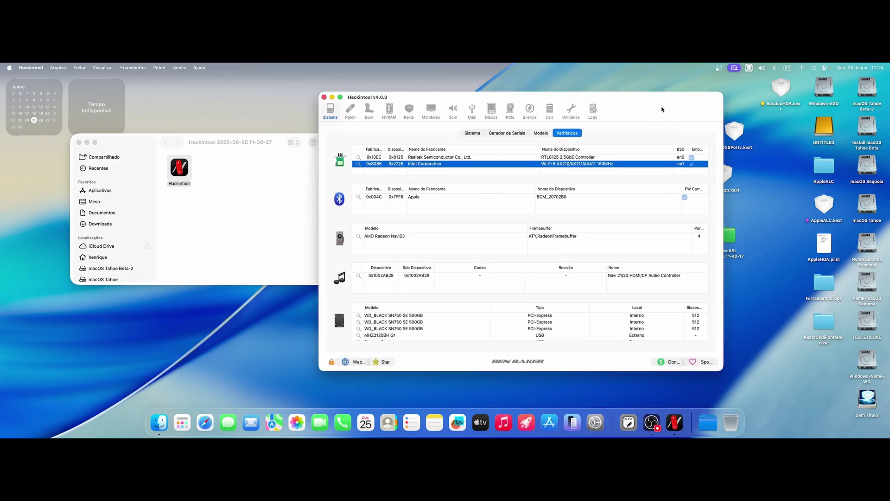
{"action": "left_click_drag", "start_coordinate": [661, 109], "coordinate": [638, 105]}
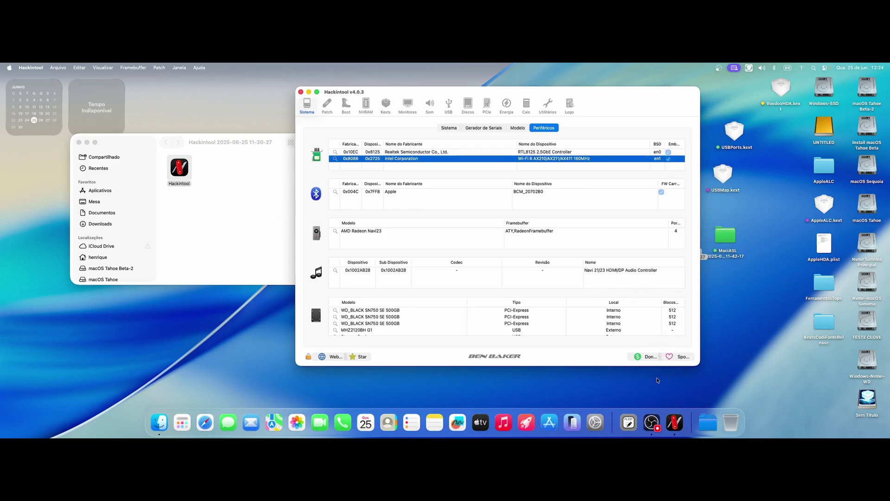
{"action": "left_click_drag", "start_coordinate": [655, 102], "coordinate": [646, 101]}
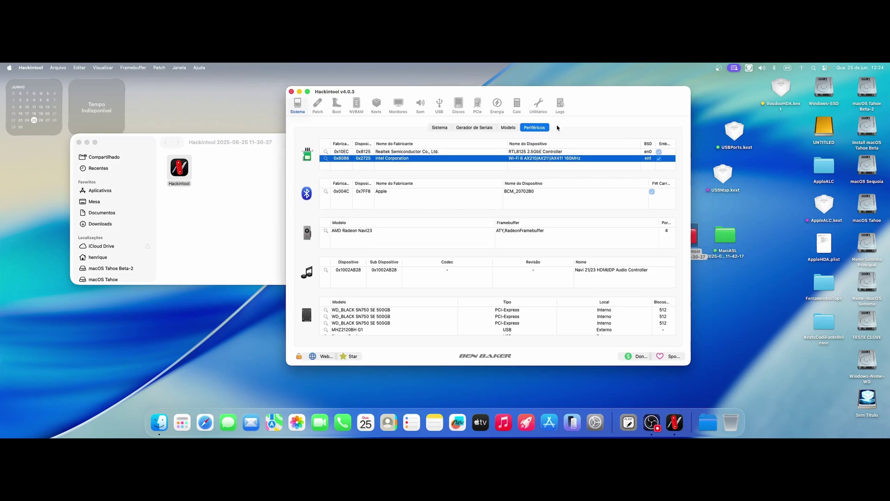
{"action": "left_click", "coordinate": [525, 154]}
{"action": "left_click", "coordinate": [524, 158]}
{"action": "left_click_drag", "start_coordinate": [642, 97], "coordinate": [606, 114]}
{"action": "left_click_drag", "start_coordinate": [596, 103], "coordinate": [588, 101]}
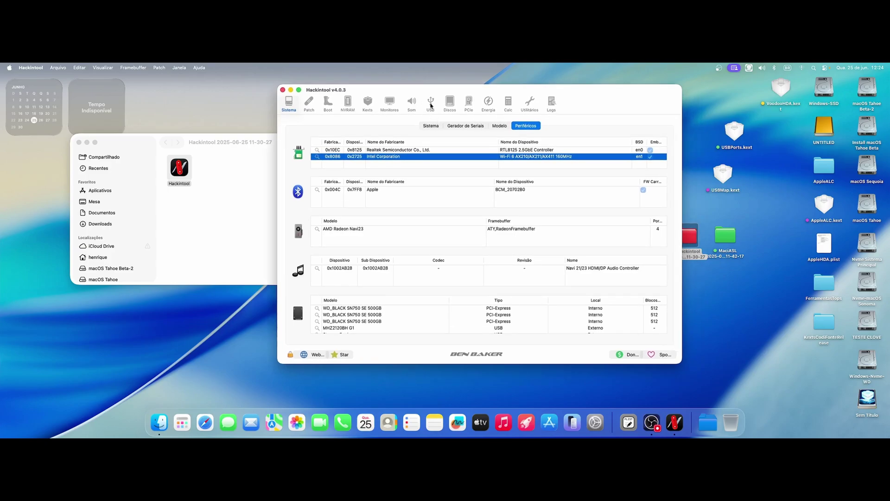
Show the USB ports in Hackintool and clear and refresh the port list three times.
{"action": "left_click", "coordinate": [430, 102]}
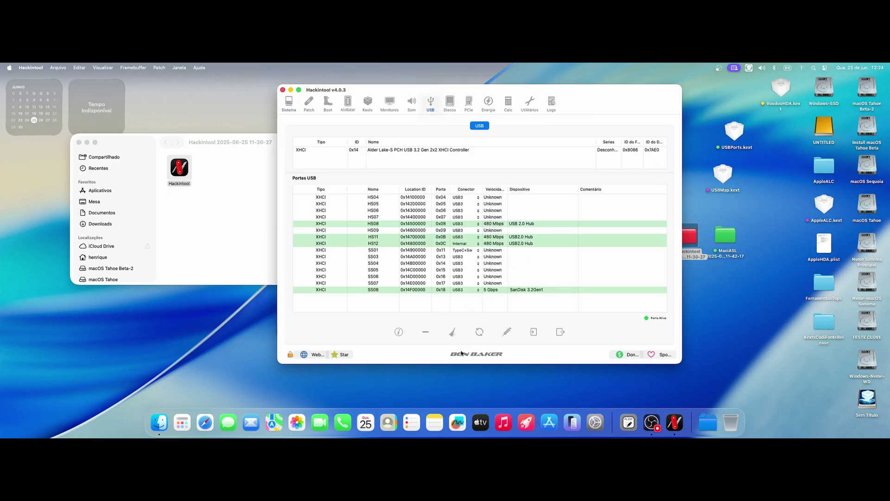
{"action": "left_click", "coordinate": [452, 332]}
{"action": "left_click", "coordinate": [480, 333]}
{"action": "left_click", "coordinate": [453, 331]}
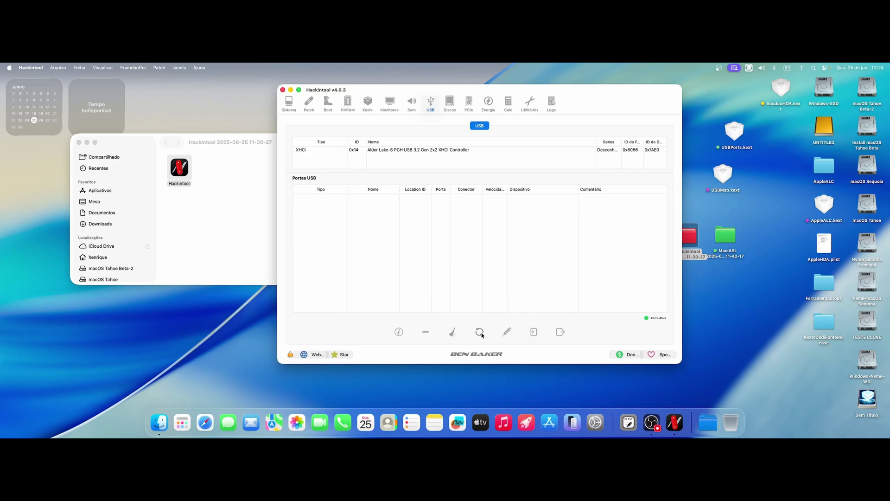
{"action": "left_click", "coordinate": [480, 333]}
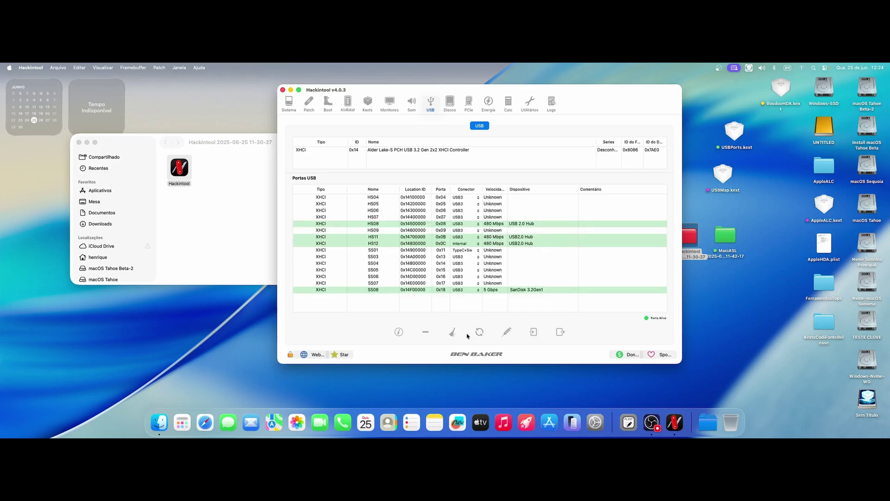
{"action": "left_click", "coordinate": [453, 331]}
{"action": "left_click", "coordinate": [479, 333]}
Reposition the Sem Título disk icon on the desktop and select the Alder Lake-S XHCI controller in Hackintool.
{"action": "left_click_drag", "start_coordinate": [858, 412], "coordinate": [782, 154]}
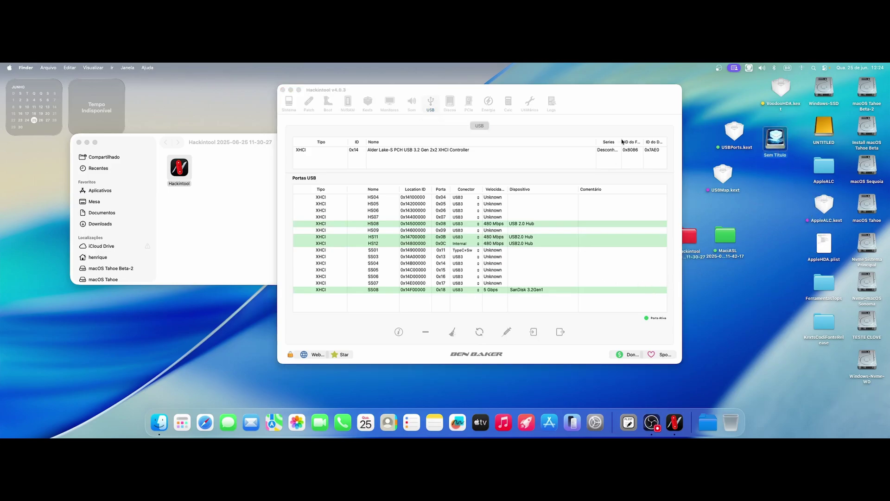
{"action": "left_click_drag", "start_coordinate": [602, 97], "coordinate": [573, 99]}
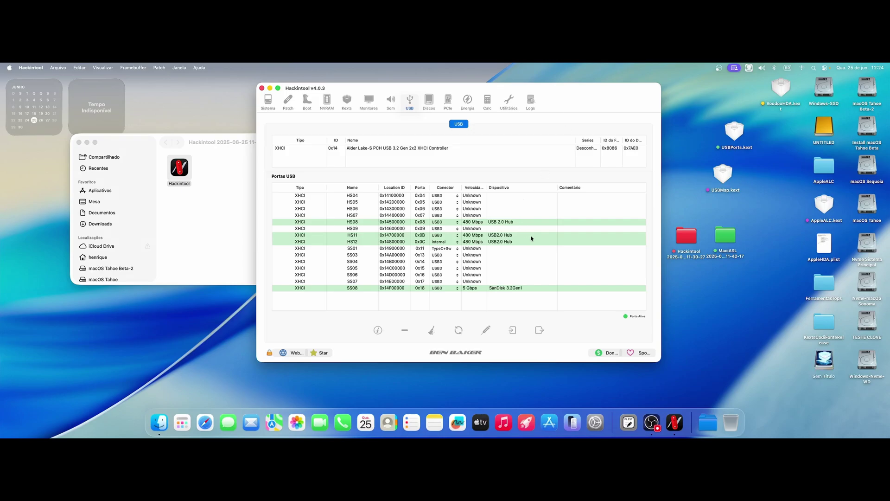
{"action": "left_click_drag", "start_coordinate": [597, 106], "coordinate": [547, 100]}
{"action": "left_click", "coordinate": [490, 142]}
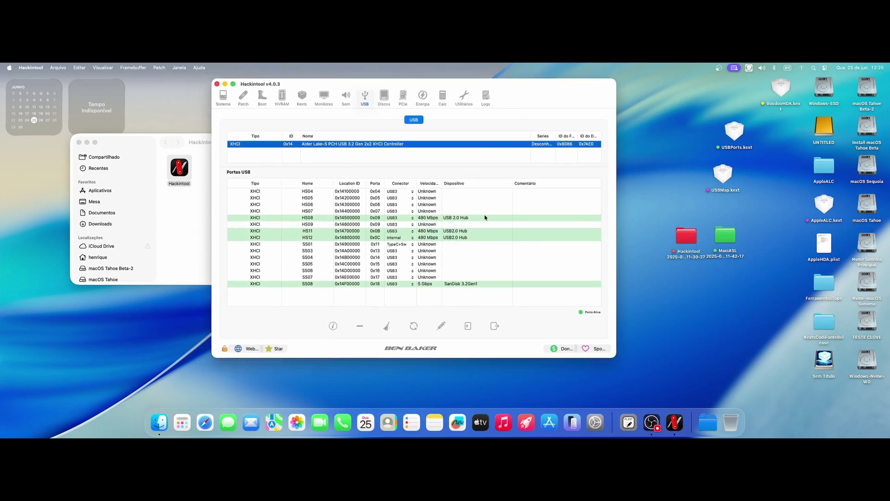
{"action": "left_click_drag", "start_coordinate": [539, 100], "coordinate": [512, 96]}
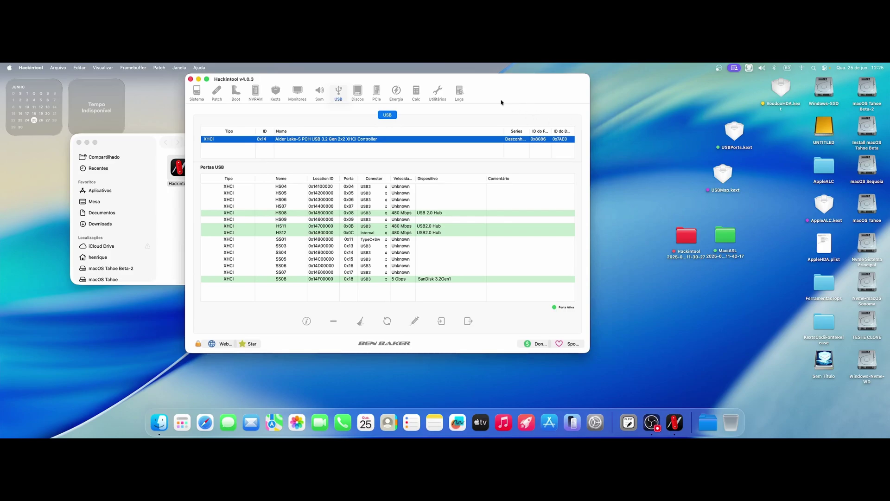
{"action": "left_click_drag", "start_coordinate": [502, 102], "coordinate": [504, 102]}
Open config.plist from the EFI/OC folder on the UNTITLED volume in ProperTree, closing the PLIST Editor copy.
{"action": "double_click", "coordinate": [824, 128]}
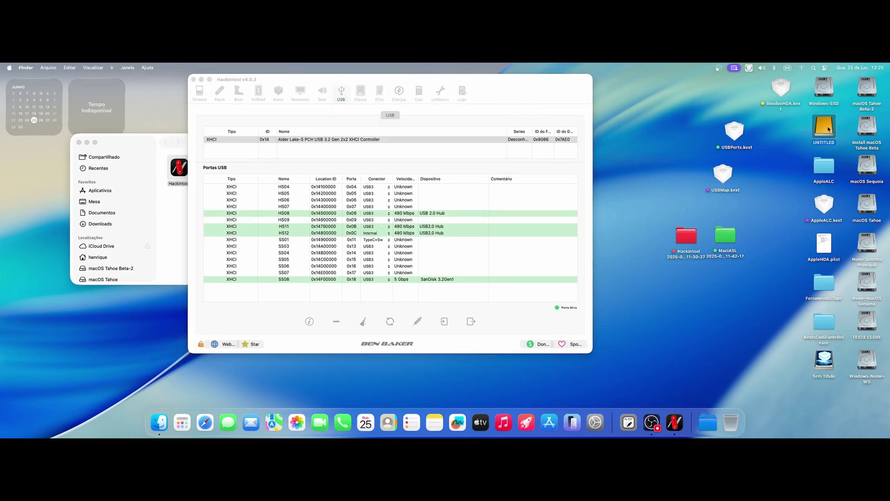
{"action": "double_click", "coordinate": [383, 186]}
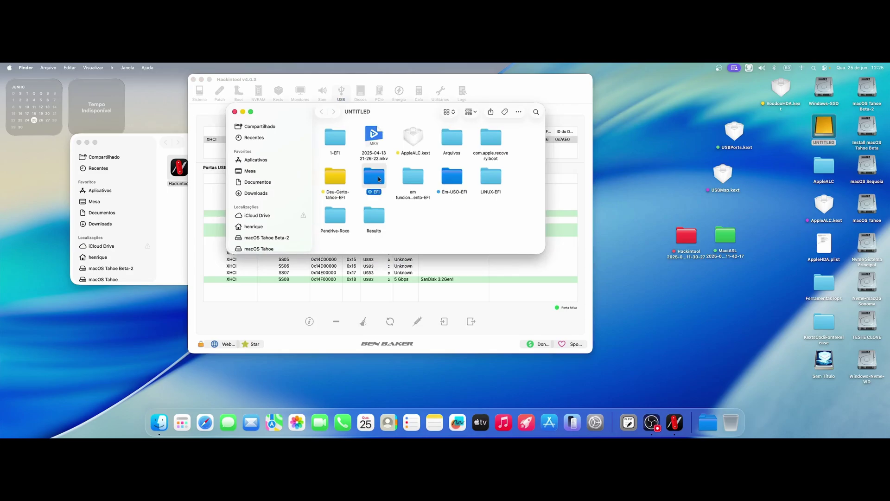
{"action": "double_click", "coordinate": [378, 143]}
{"action": "double_click", "coordinate": [375, 144]}
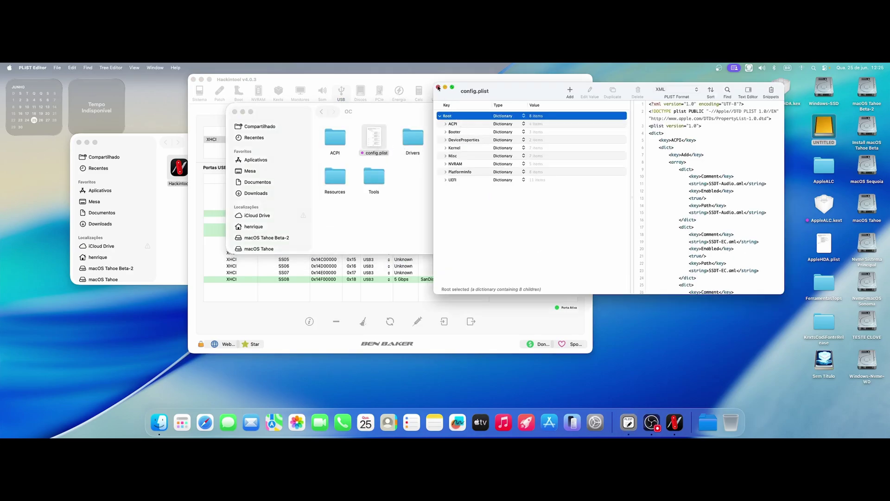
{"action": "left_click", "coordinate": [438, 88]}
{"action": "right_click", "coordinate": [371, 139]}
{"action": "mouse_move", "coordinate": [405, 151]}
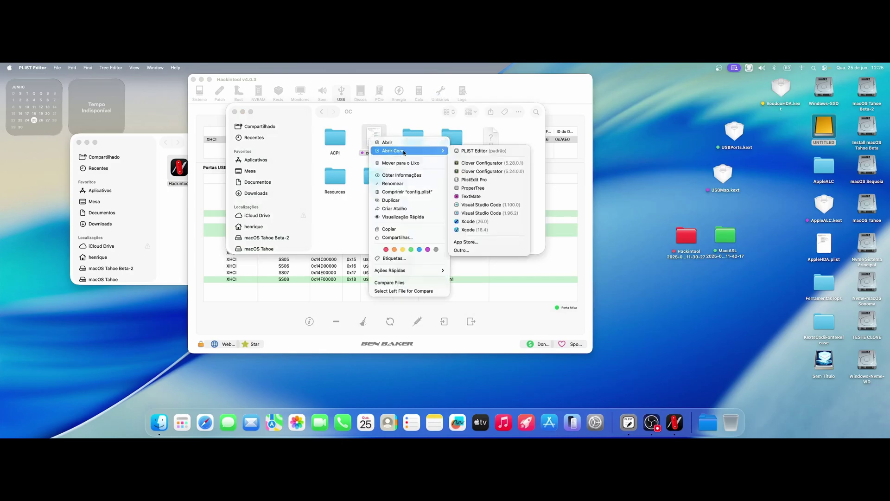
{"action": "left_click", "coordinate": [473, 188]}
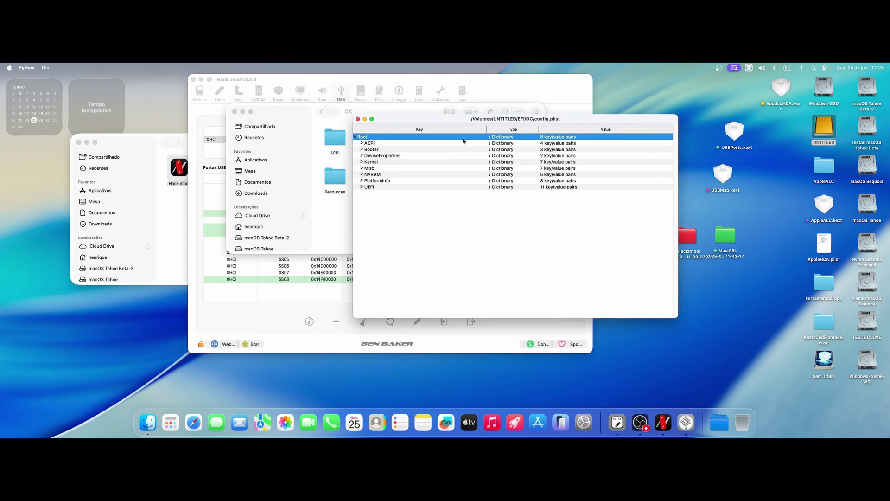
Expand Kernel > Quirks in config.plist and look through its entries, highlighting CustomSMBIOSGuid and DisableIoMapper.
{"action": "left_click", "coordinate": [362, 162]}
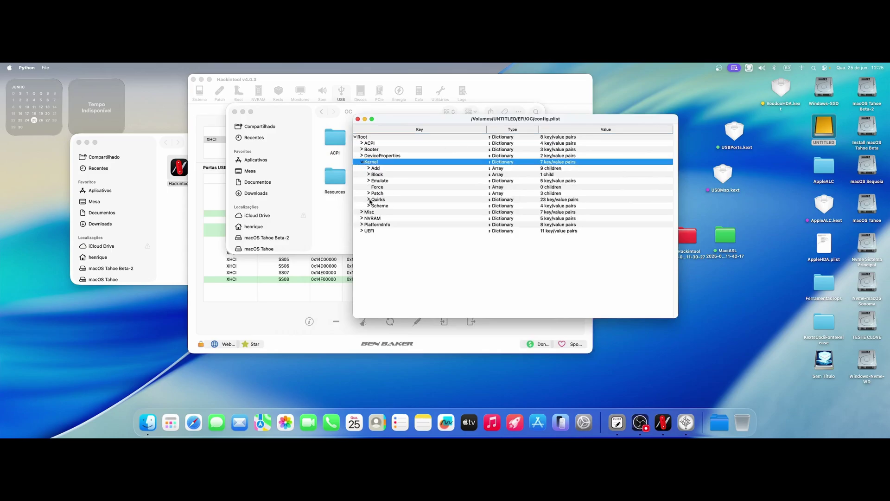
{"action": "left_click", "coordinate": [369, 199]}
{"action": "scroll", "coordinate": [456, 211], "scroll_direction": "down", "scroll_amount": 5}
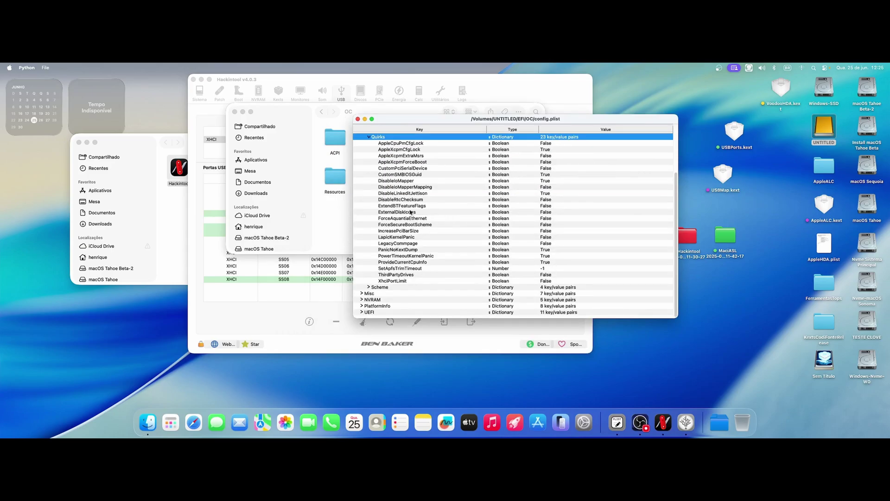
{"action": "scroll", "coordinate": [430, 176], "scroll_direction": "up", "scroll_amount": 1}
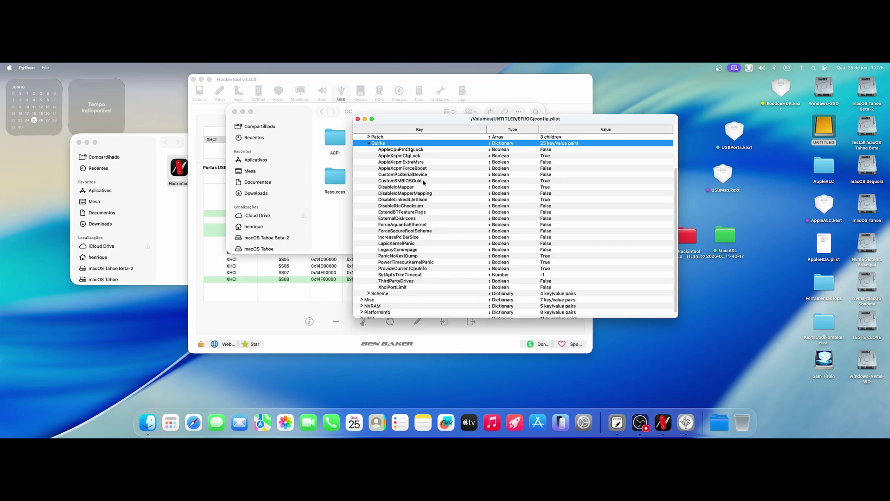
{"action": "left_click", "coordinate": [424, 182]}
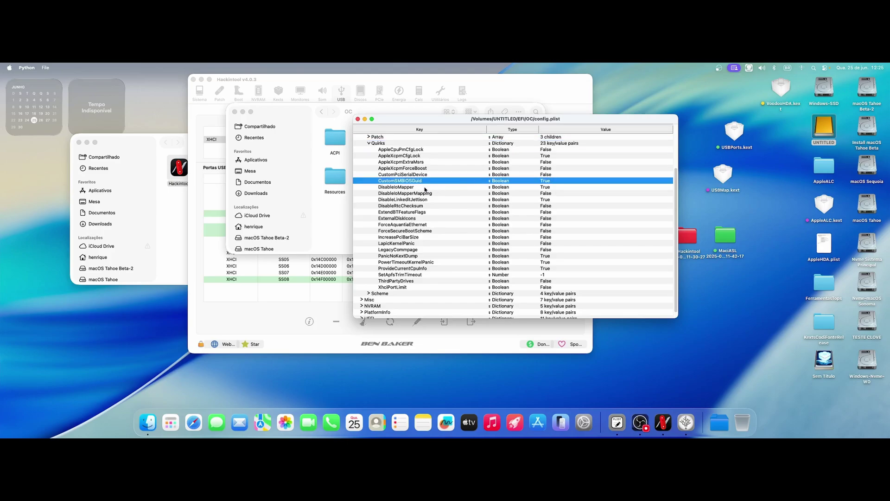
{"action": "left_click", "coordinate": [409, 188]}
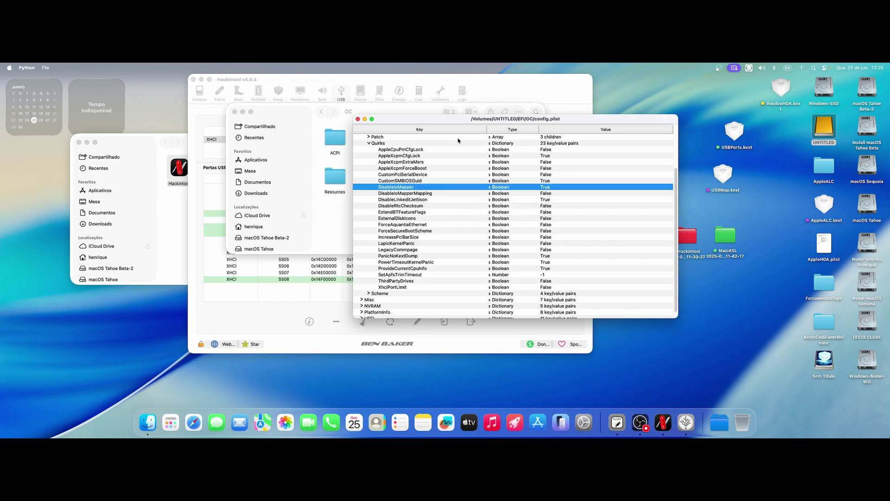
Check the XhciPortLimit quirk's value in config.plist, move the window aside and return to Hackintool's USB port list.
{"action": "left_click_drag", "start_coordinate": [451, 123], "coordinate": [526, 109]}
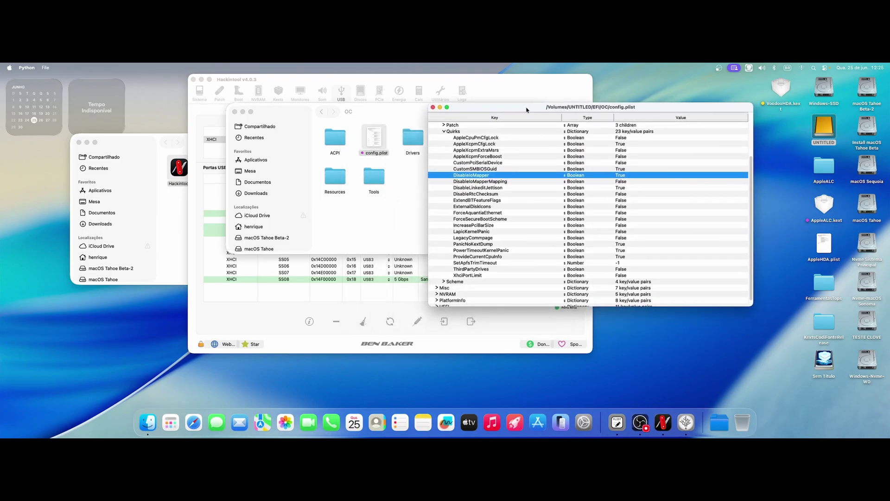
{"action": "left_click", "coordinate": [487, 275]}
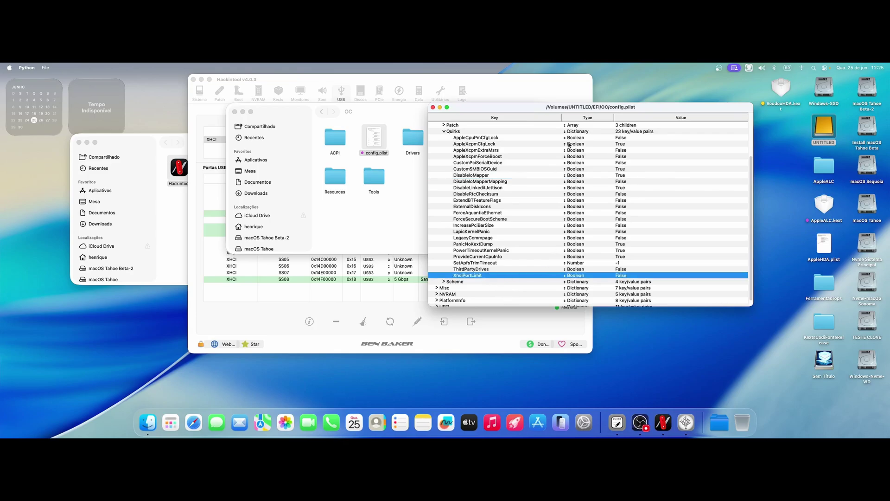
{"action": "left_click_drag", "start_coordinate": [563, 110], "coordinate": [566, 106]}
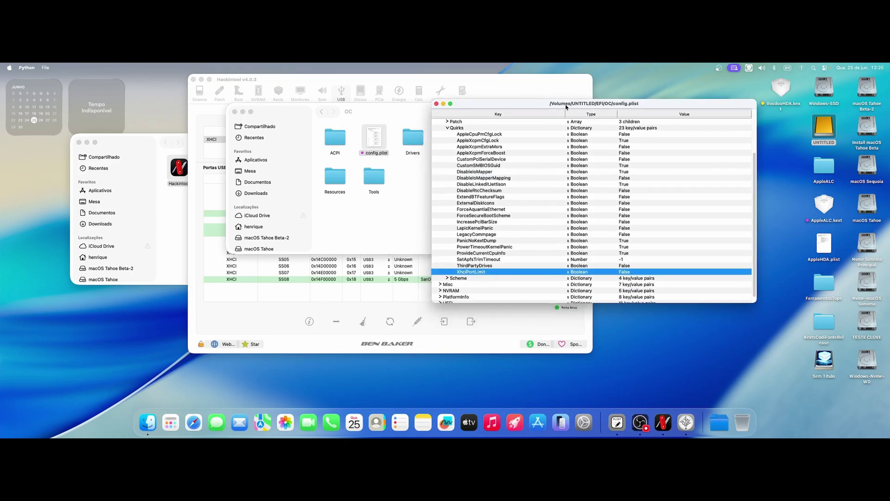
{"action": "left_click", "coordinate": [626, 266]}
{"action": "left_click", "coordinate": [624, 272]}
{"action": "left_click_drag", "start_coordinate": [517, 104], "coordinate": [519, 91]}
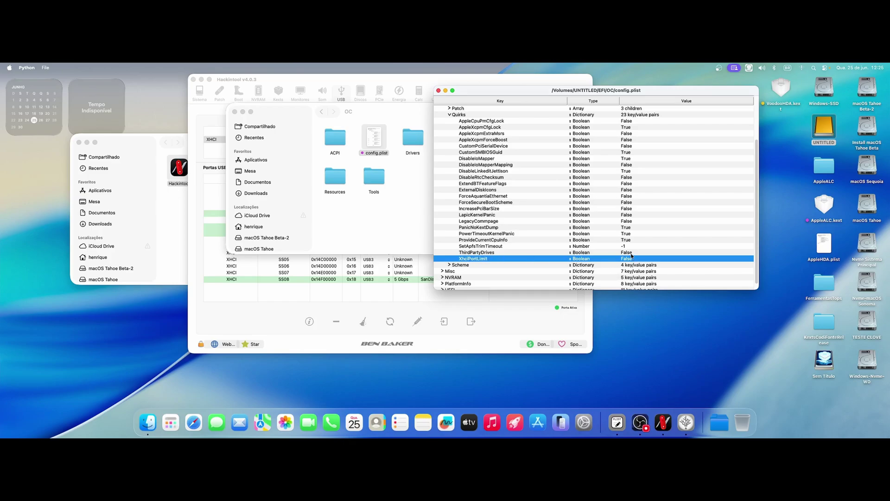
{"action": "left_click", "coordinate": [490, 319]}
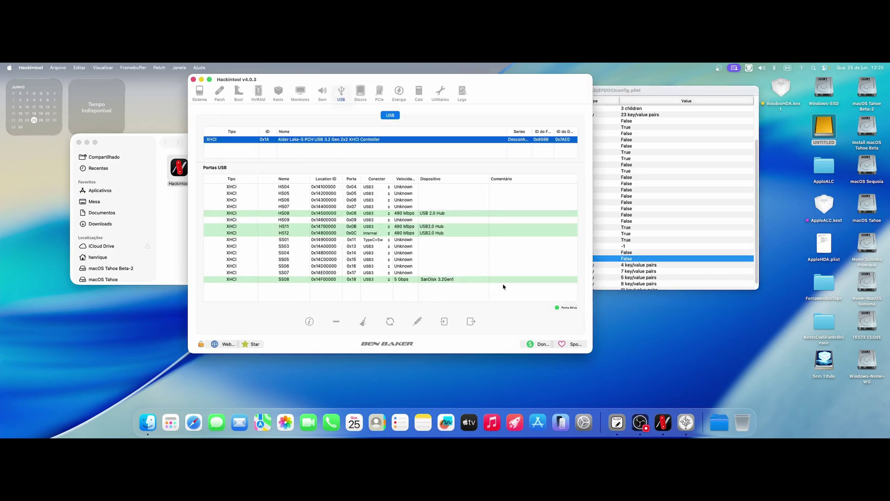
Move the Hackintool and config.plist windows to compare the USB port list with the Kernel quirks.
{"action": "left_click_drag", "start_coordinate": [486, 84], "coordinate": [513, 89]}
{"action": "left_click_drag", "start_coordinate": [643, 92], "coordinate": [662, 97]}
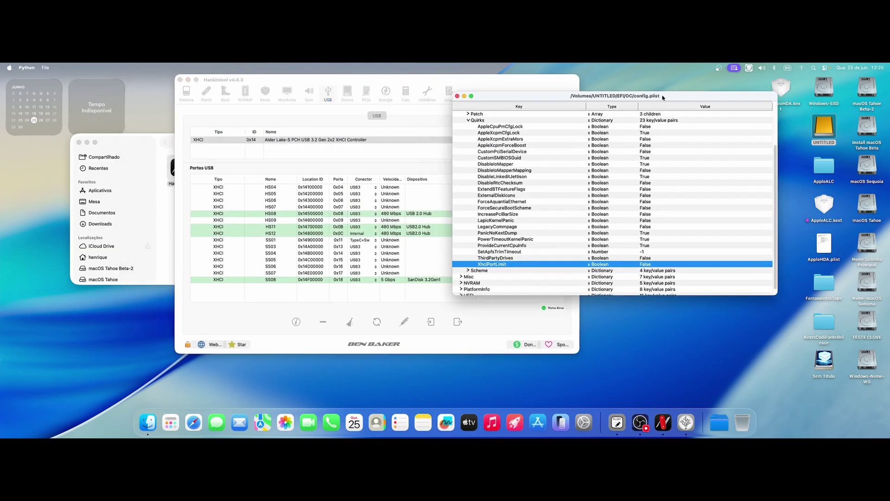
{"action": "left_click", "coordinate": [387, 259]}
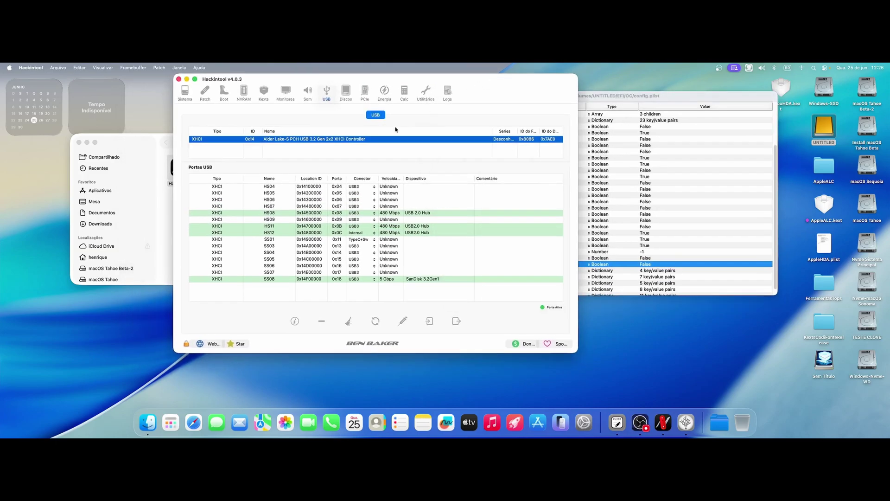
Recheck XhciPortLimit in config.plist, moving the entry up under Kernel and back to the end of Quirks.
{"action": "left_click", "coordinate": [669, 104]}
{"action": "scroll", "coordinate": [566, 241], "scroll_direction": "down", "scroll_amount": 1}
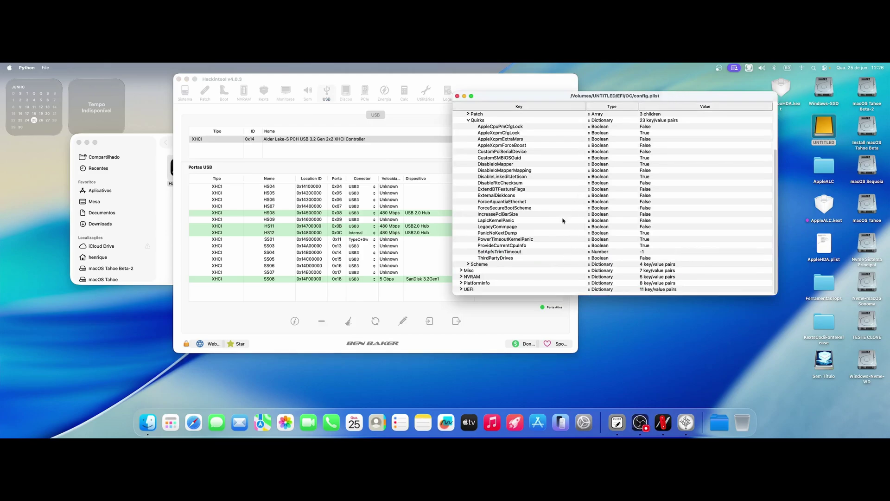
{"action": "scroll", "coordinate": [537, 265], "scroll_direction": "up", "scroll_amount": 5}
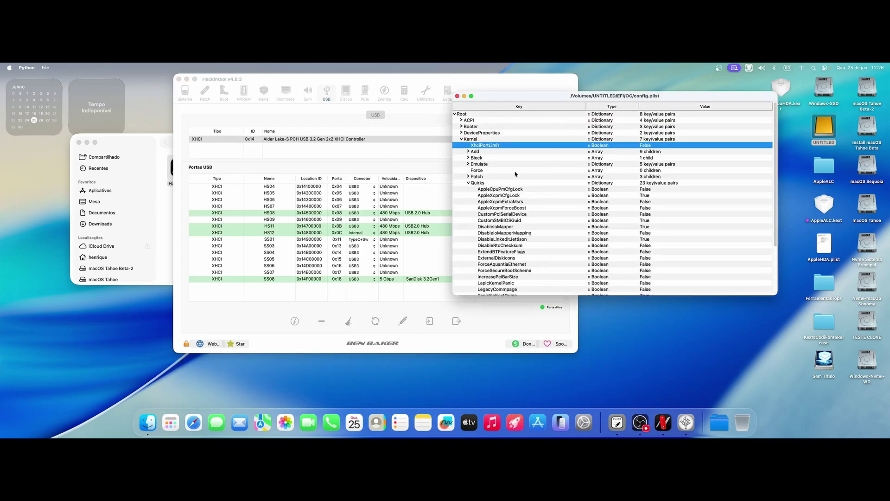
{"action": "left_click_drag", "start_coordinate": [554, 95], "coordinate": [555, 93]}
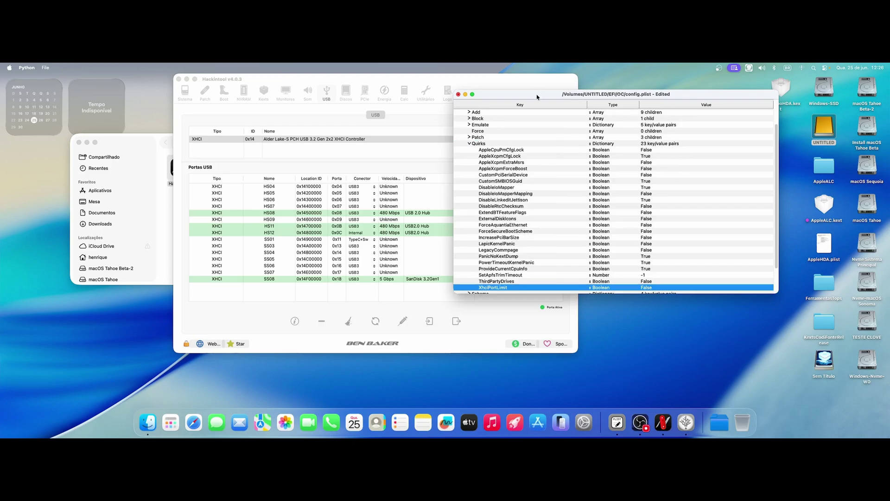
{"action": "left_click_drag", "start_coordinate": [536, 94], "coordinate": [582, 79]}
{"action": "scroll", "coordinate": [623, 181], "scroll_direction": "down", "scroll_amount": 2}
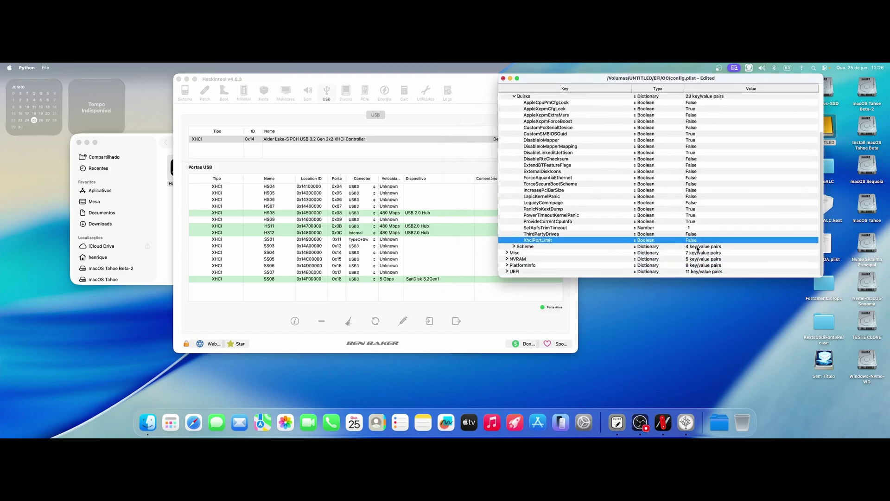
{"action": "scroll", "coordinate": [698, 248], "scroll_direction": "up", "scroll_amount": 1}
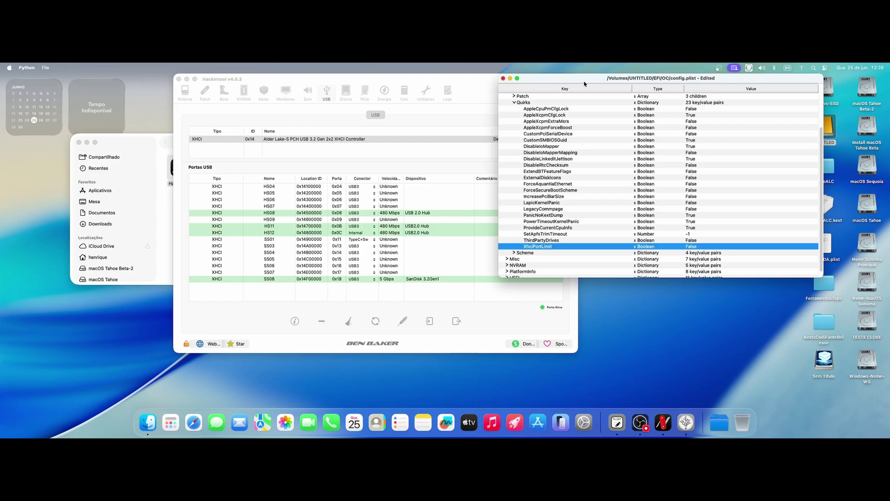
Separate the config.plist and Hackintool windows, and close config.plist without saving its changes.
{"action": "left_click_drag", "start_coordinate": [587, 79], "coordinate": [597, 111]}
{"action": "left_click_drag", "start_coordinate": [503, 89], "coordinate": [466, 100]}
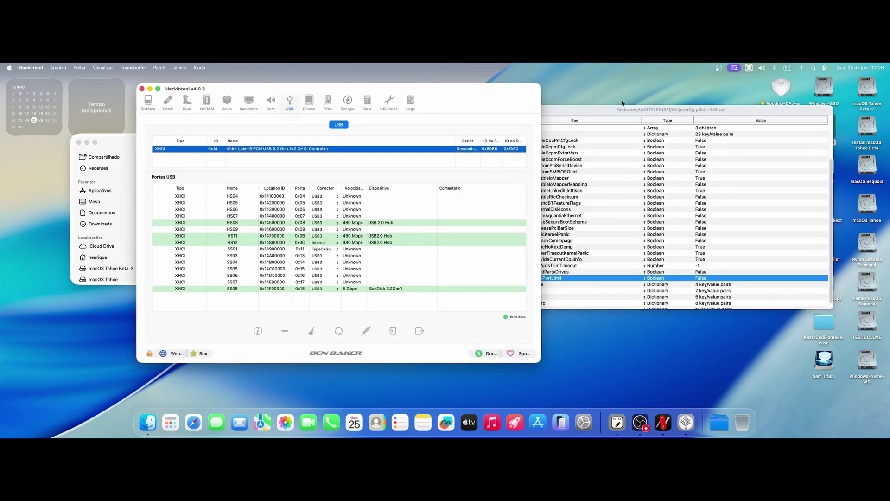
{"action": "left_click_drag", "start_coordinate": [620, 111], "coordinate": [627, 102]}
{"action": "left_click", "coordinate": [522, 100]}
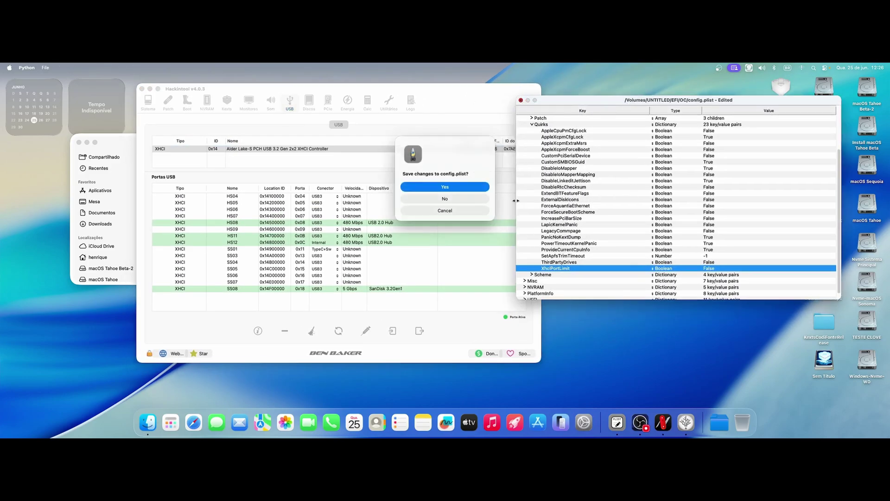
{"action": "left_click", "coordinate": [456, 201]}
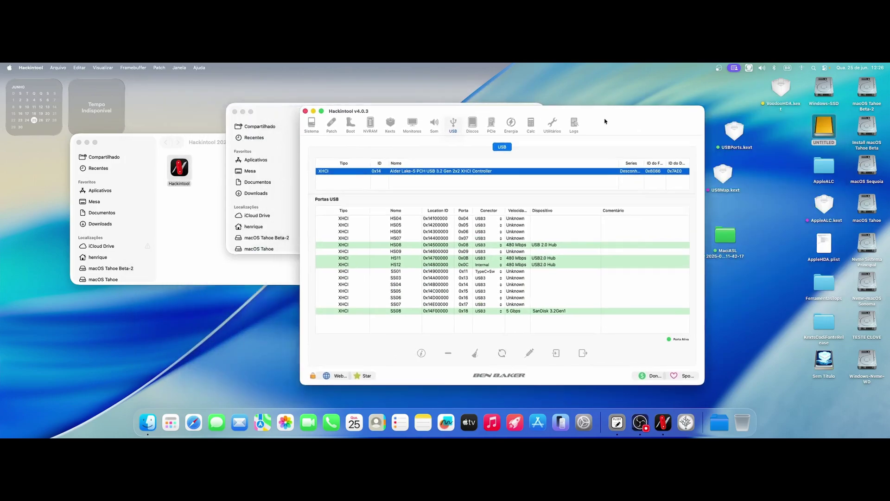
Move the OC folder window away from Hackintool and reposition Hackintool to uncover the kexts on the desktop.
{"action": "left_click_drag", "start_coordinate": [605, 121], "coordinate": [630, 111]}
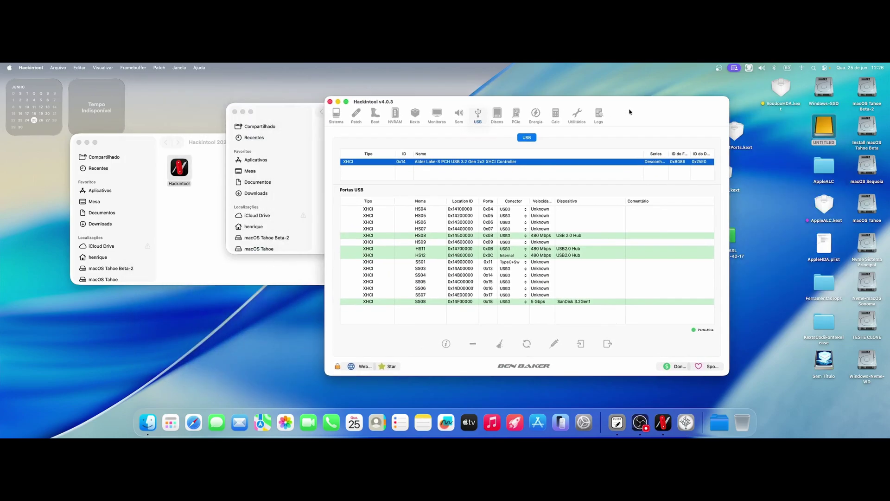
{"action": "left_click", "coordinate": [321, 144]}
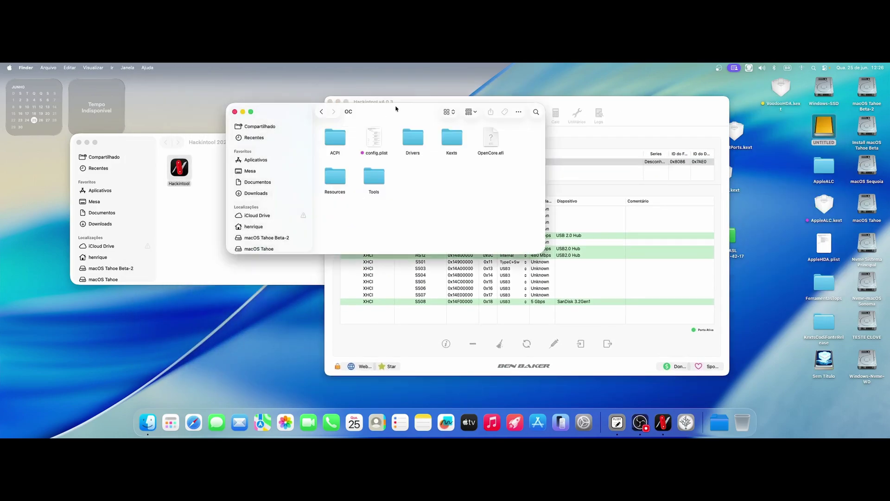
{"action": "left_click_drag", "start_coordinate": [395, 108], "coordinate": [198, 93]}
{"action": "left_click_drag", "start_coordinate": [655, 112], "coordinate": [667, 110]}
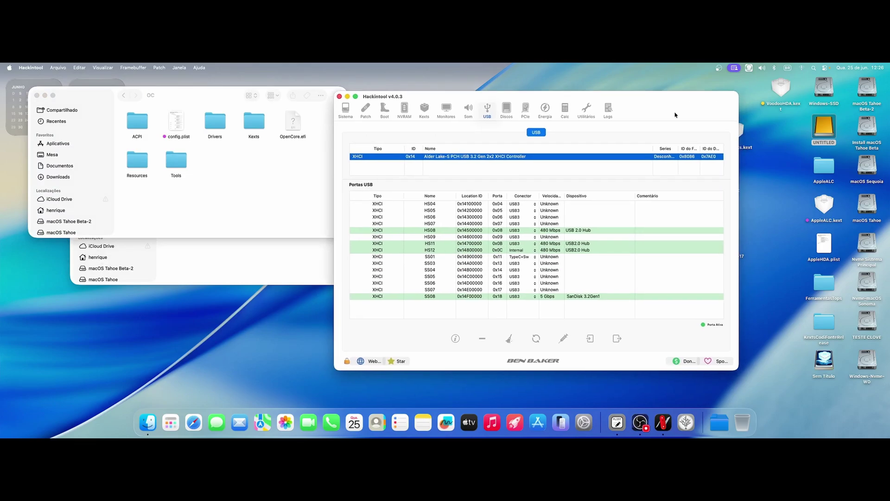
{"action": "left_click", "coordinate": [274, 267]}
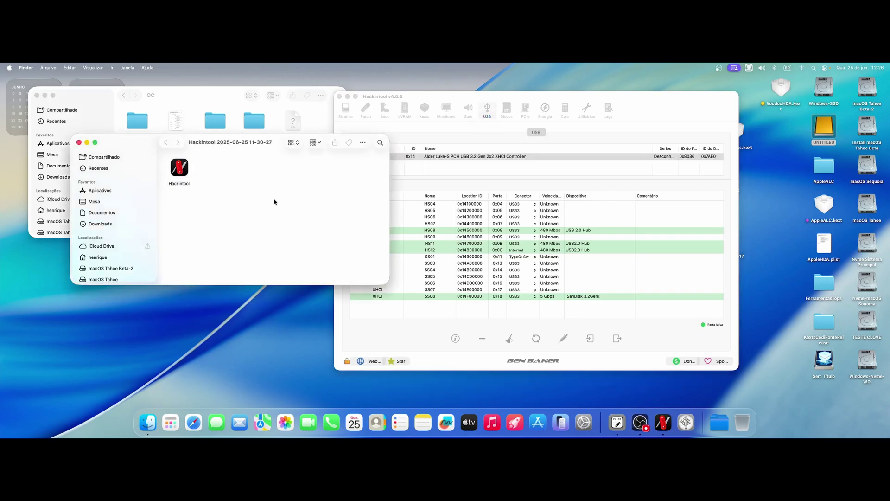
{"action": "left_click_drag", "start_coordinate": [648, 112], "coordinate": [543, 101]}
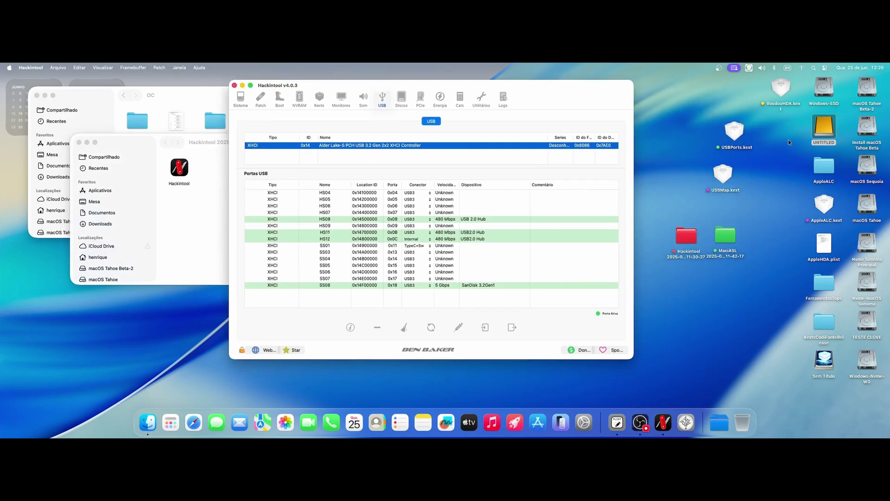
Select USBPorts.kext and USBMap.kext on the desktop, shifting each icon slightly, and return to Hackintool.
{"action": "mouse_move", "coordinate": [735, 132]}
{"action": "left_mouse_down"}
{"action": "mouse_move", "coordinate": [715, 114]}
{"action": "mouse_move", "coordinate": [732, 127]}
{"action": "left_mouse_up"}
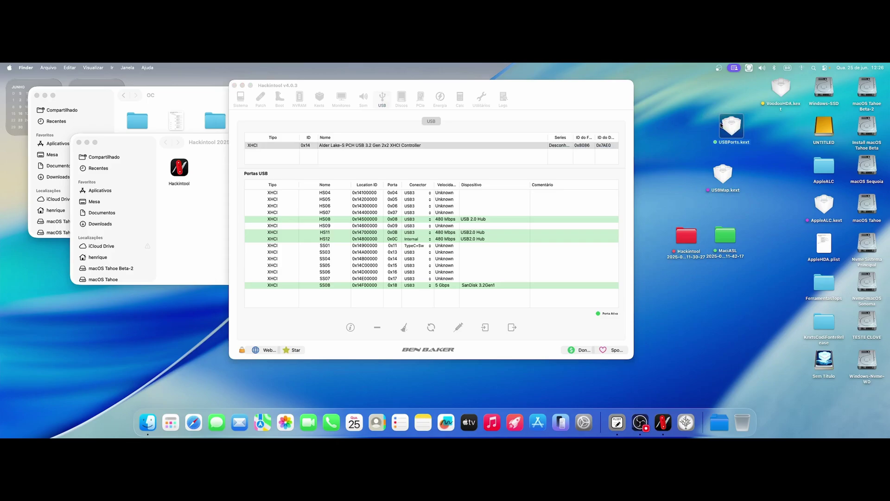
{"action": "left_click_drag", "start_coordinate": [725, 172], "coordinate": [730, 175]}
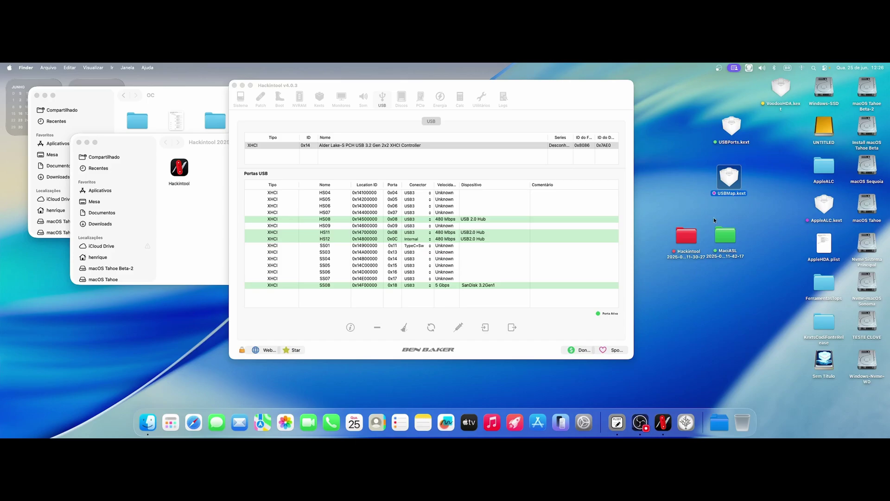
{"action": "left_click_drag", "start_coordinate": [585, 102], "coordinate": [584, 102]}
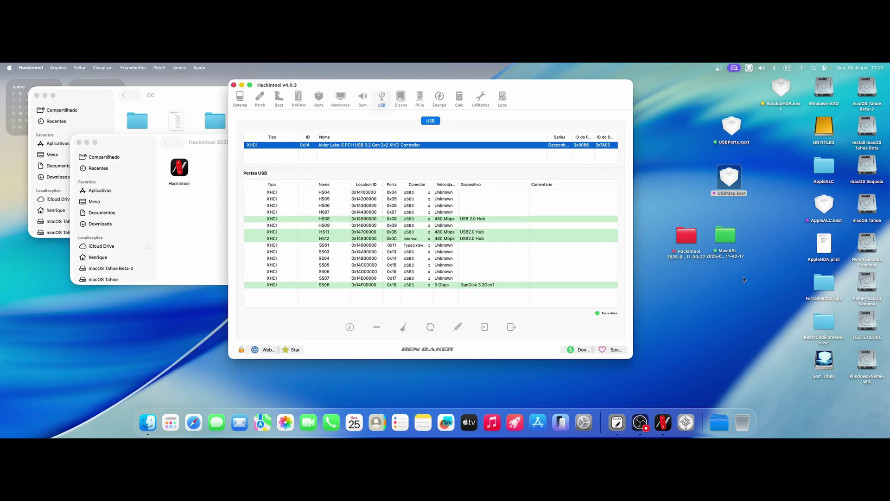
Open the FerramentasTops folder to review its tool folders, select ProperTree, and close the folder window.
{"action": "left_click", "coordinate": [823, 283]}
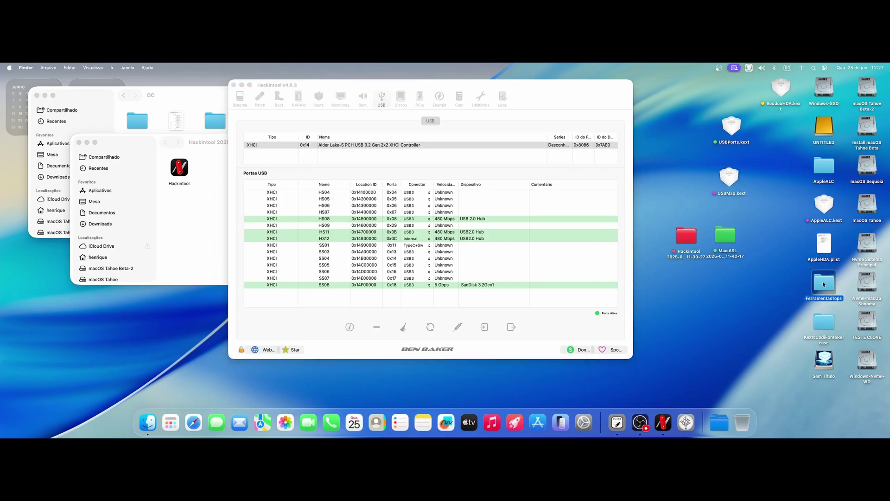
{"action": "double_click", "coordinate": [824, 284]}
{"action": "left_click_drag", "start_coordinate": [514, 131], "coordinate": [526, 139]}
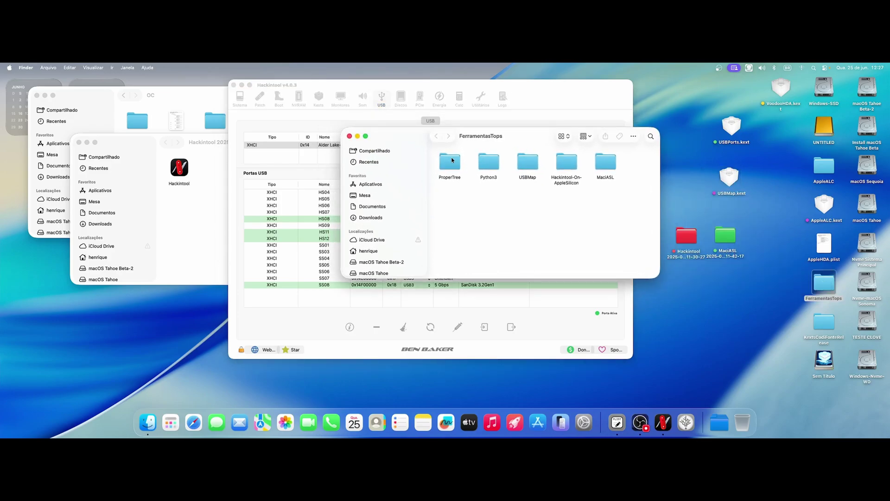
{"action": "left_click", "coordinate": [449, 162]}
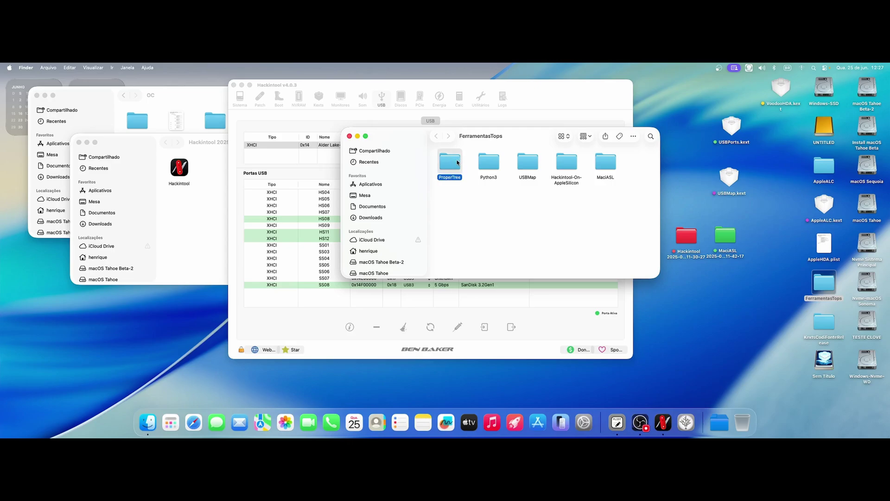
{"action": "left_click_drag", "start_coordinate": [526, 140], "coordinate": [553, 150]}
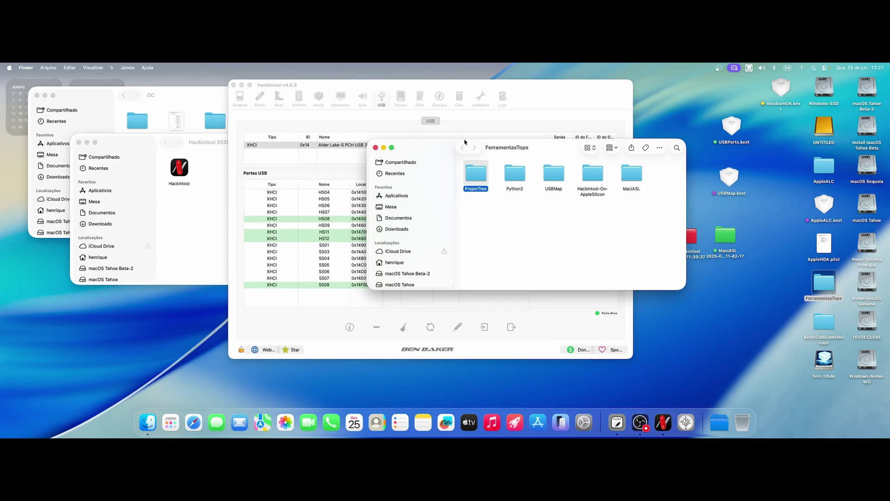
{"action": "left_click_drag", "start_coordinate": [556, 152], "coordinate": [580, 153]}
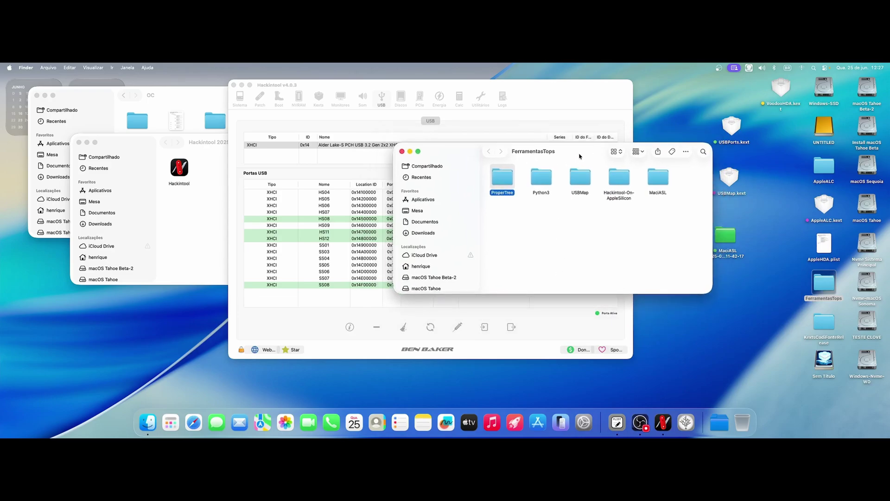
{"action": "left_click", "coordinate": [402, 151]}
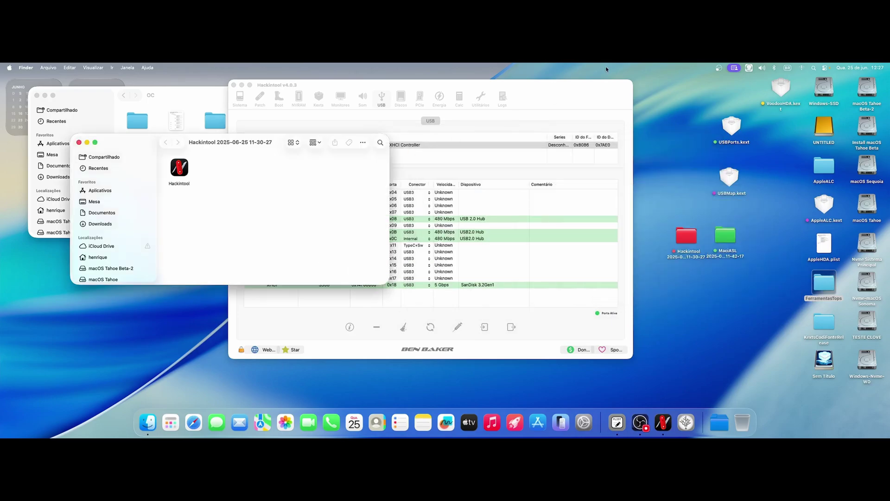
Bring the OC folder window forward and place Hackintool's USB port list beside it.
{"action": "left_click_drag", "start_coordinate": [561, 93], "coordinate": [590, 99]}
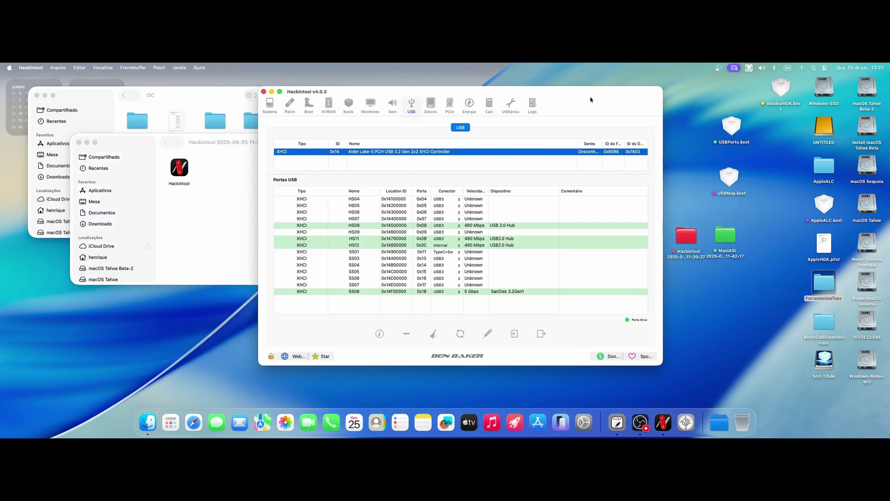
{"action": "left_click_drag", "start_coordinate": [582, 100], "coordinate": [647, 96]}
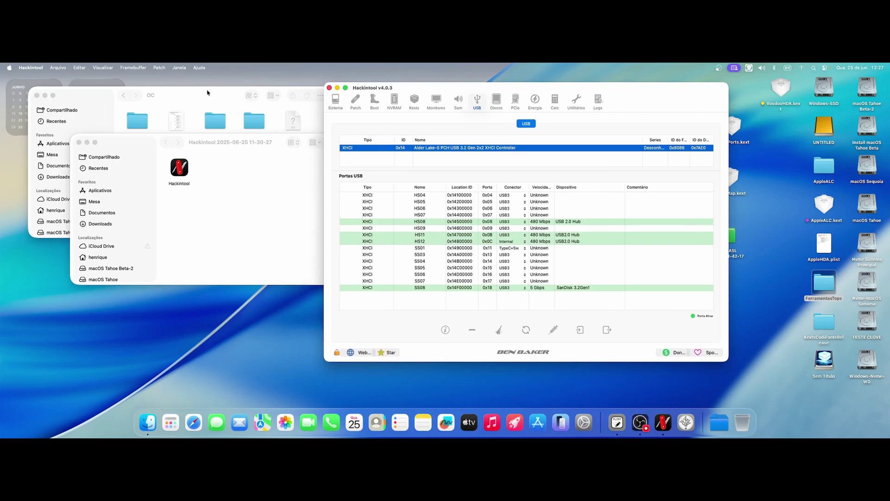
{"action": "left_click", "coordinate": [265, 216]}
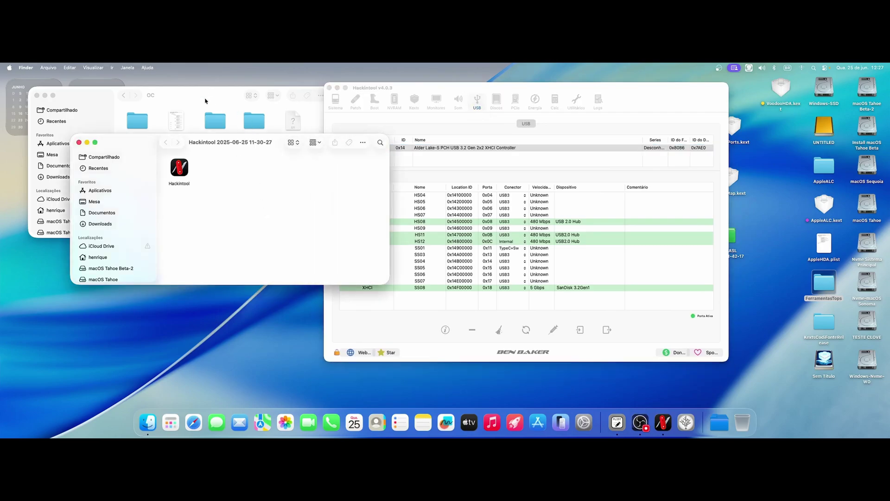
{"action": "left_click", "coordinate": [205, 101]}
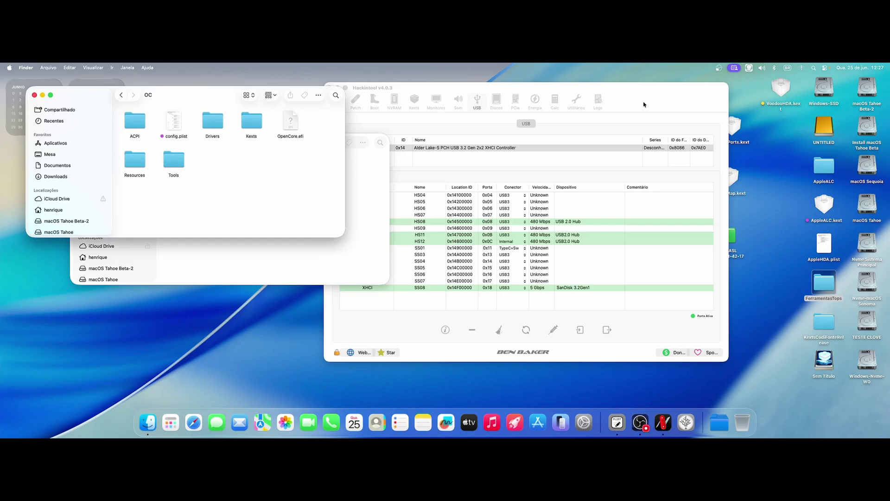
{"action": "left_click_drag", "start_coordinate": [643, 104], "coordinate": [670, 107]}
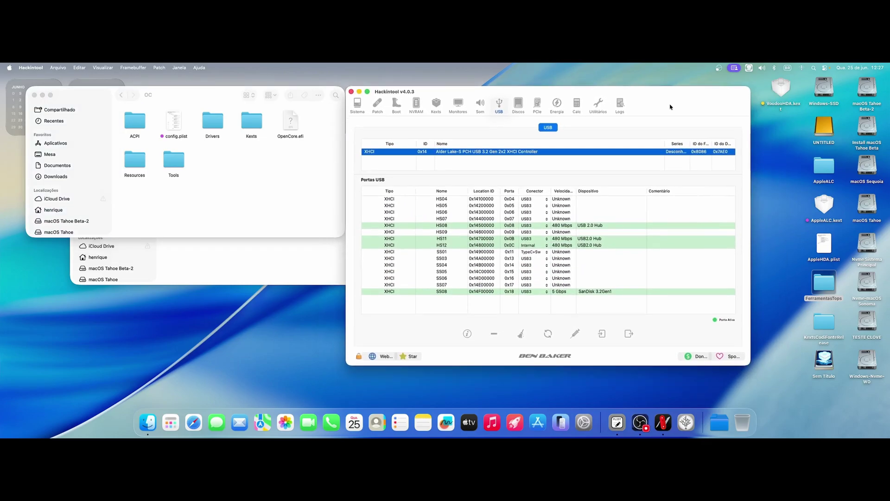
Check the available sound output devices and dismiss the sound controls.
{"action": "left_click", "coordinate": [763, 69]}
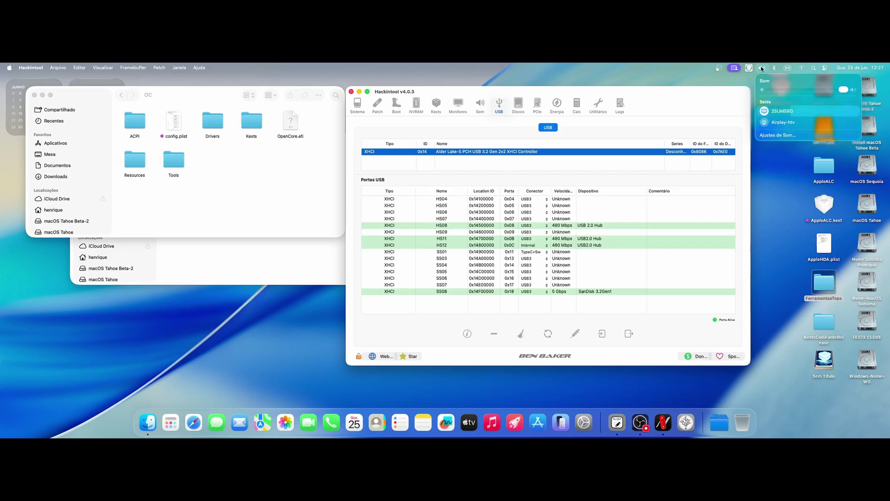
{"action": "left_click", "coordinate": [762, 68]}
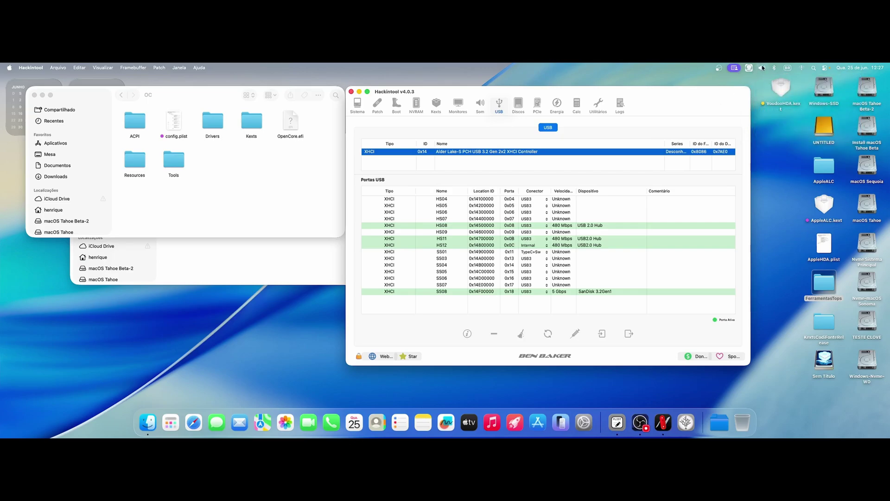
{"action": "left_click", "coordinate": [762, 68]}
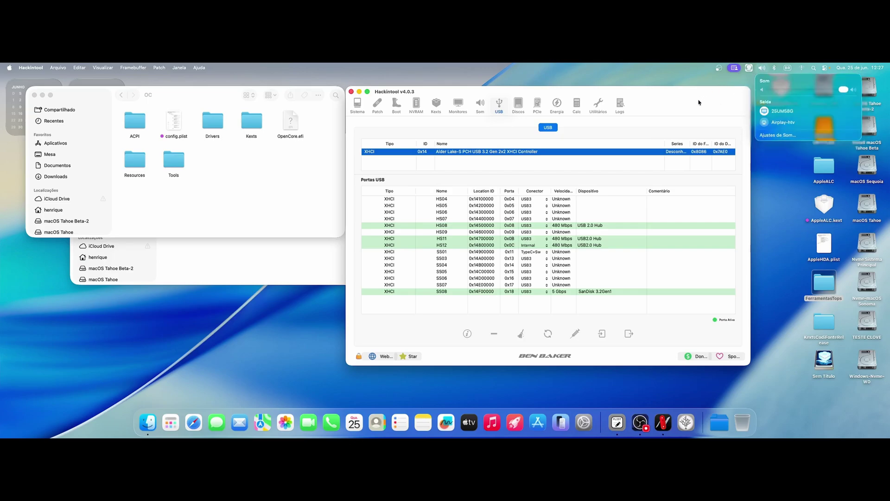
{"action": "left_click", "coordinate": [763, 69]}
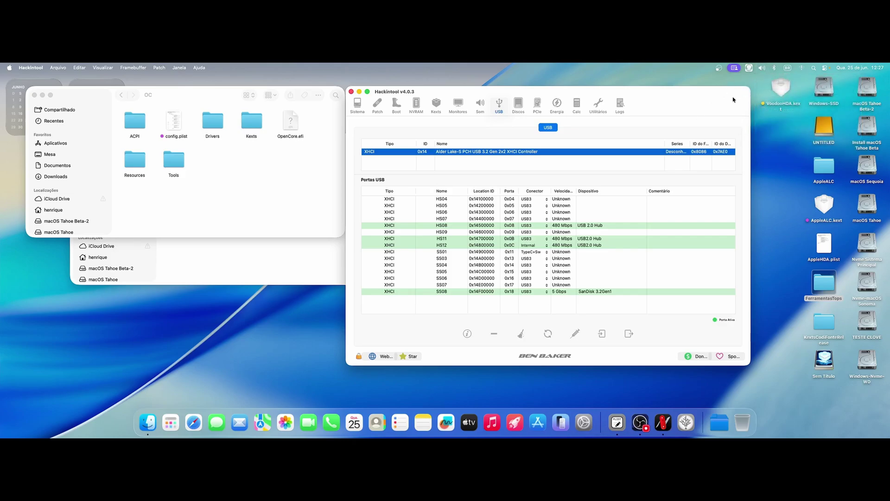
Shift the AppleALC.kext icon on the desktop and reposition the Hackintool window over the OC folder window's edge.
{"action": "left_click_drag", "start_coordinate": [733, 100], "coordinate": [697, 91]}
{"action": "left_click", "coordinate": [824, 209]}
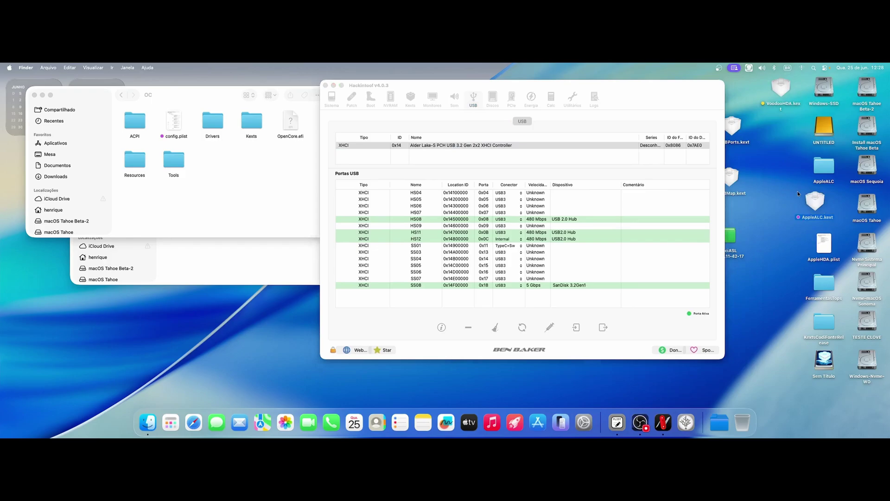
{"action": "left_click_drag", "start_coordinate": [684, 132], "coordinate": [672, 130]}
{"action": "left_click_drag", "start_coordinate": [647, 103], "coordinate": [628, 104]}
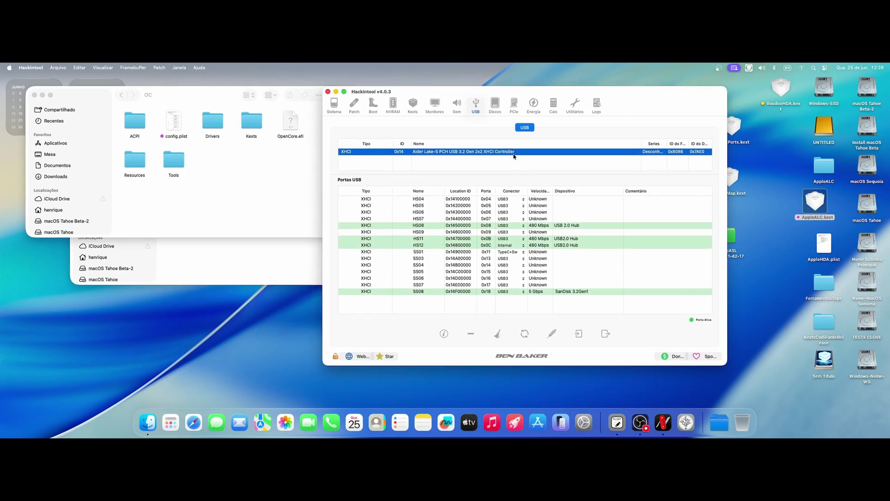
Select the Alder Lake-S XHCI controller, sort its USB ports by name, and select port HS06.
{"action": "mouse_move", "coordinate": [654, 106]}
{"action": "left_mouse_down"}
{"action": "mouse_move", "coordinate": [683, 90]}
{"action": "mouse_move", "coordinate": [645, 108]}
{"action": "left_mouse_up"}
{"action": "left_click", "coordinate": [488, 161]}
{"action": "left_click", "coordinate": [513, 153]}
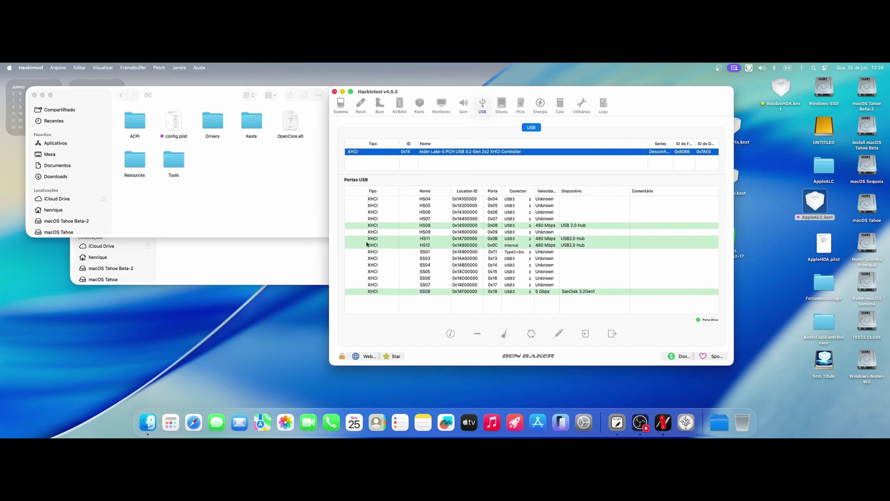
{"action": "left_click", "coordinate": [449, 195]}
{"action": "left_click", "coordinate": [458, 213]}
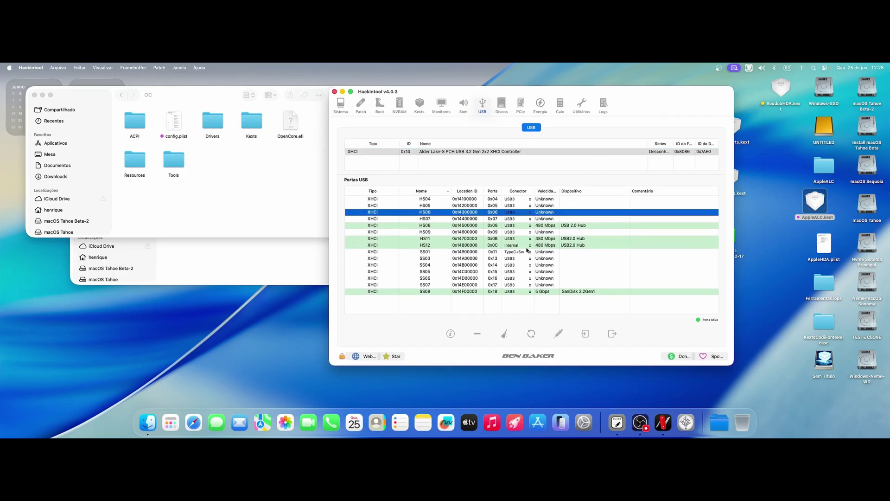
Clear the USB port list and refresh it, repeating the cycle until three reloads are done.
{"action": "left_click", "coordinate": [504, 333]}
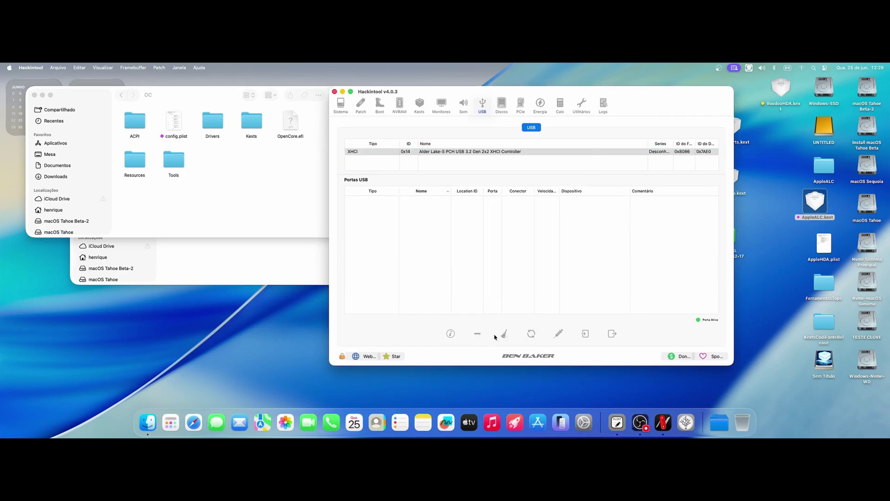
{"action": "left_click", "coordinate": [531, 333]}
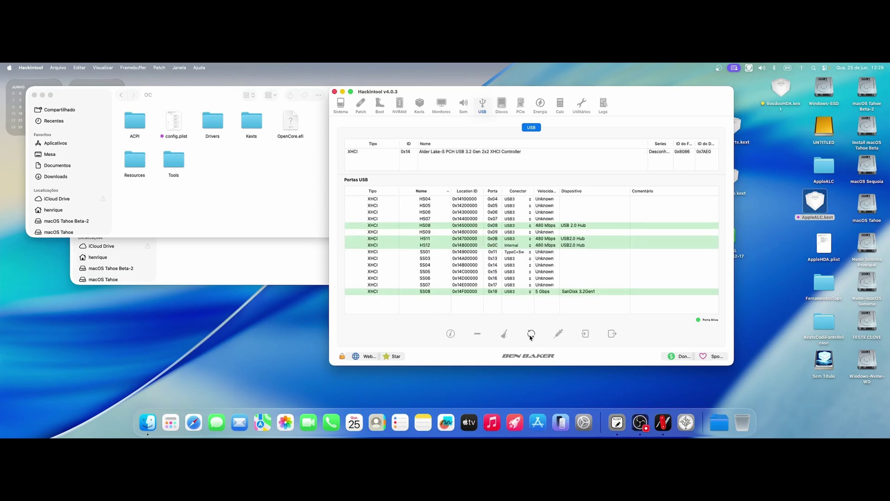
{"action": "left_click", "coordinate": [510, 337]}
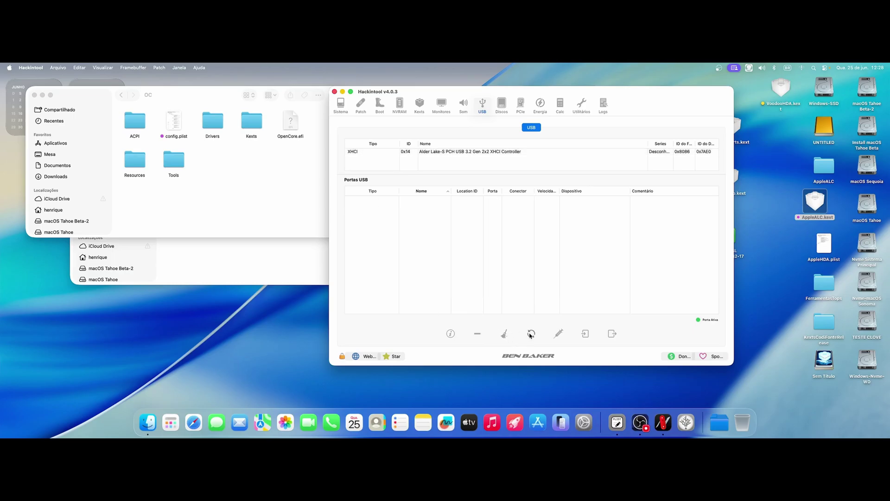
{"action": "left_click", "coordinate": [531, 334]}
{"action": "left_click", "coordinate": [508, 337]}
{"action": "left_click", "coordinate": [531, 334]}
Open the About This Mac window to check the macOS version and place it beside Hackintool's USB port list.
{"action": "left_click", "coordinate": [9, 67]}
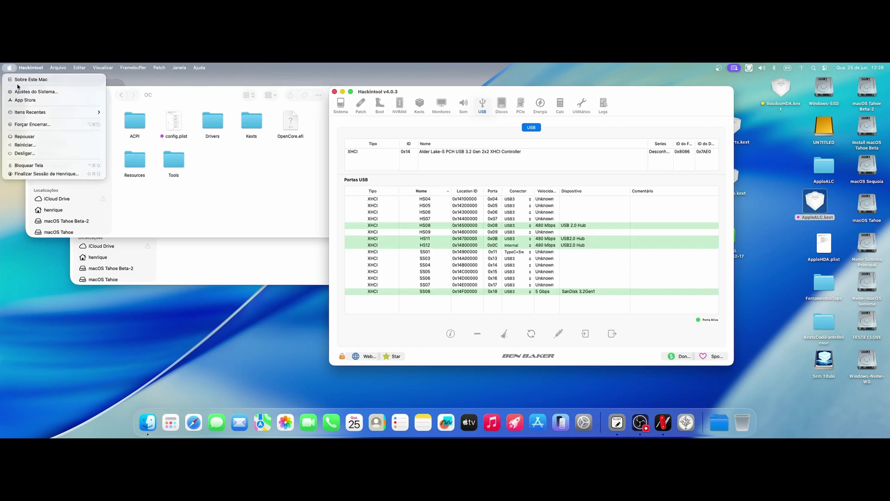
{"action": "left_click", "coordinate": [21, 79]}
{"action": "left_click_drag", "start_coordinate": [466, 142], "coordinate": [290, 176]}
{"action": "left_click", "coordinate": [273, 294]}
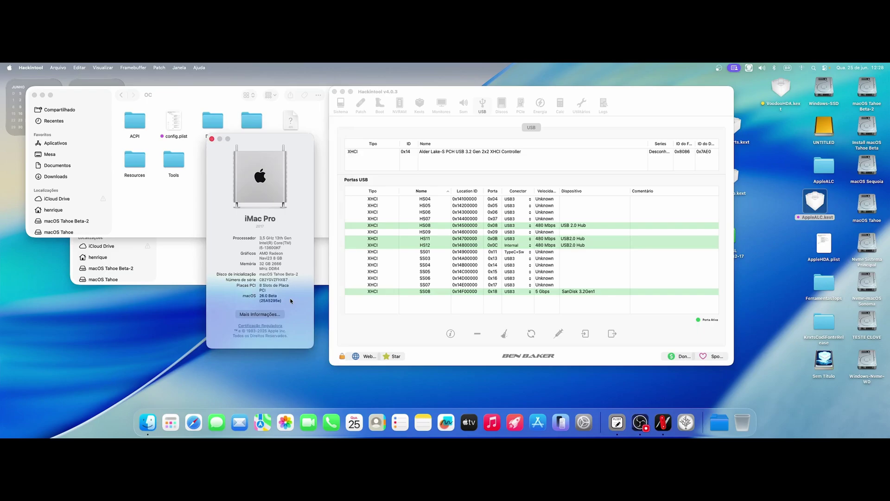
{"action": "left_click_drag", "start_coordinate": [665, 123], "coordinate": [678, 121]}
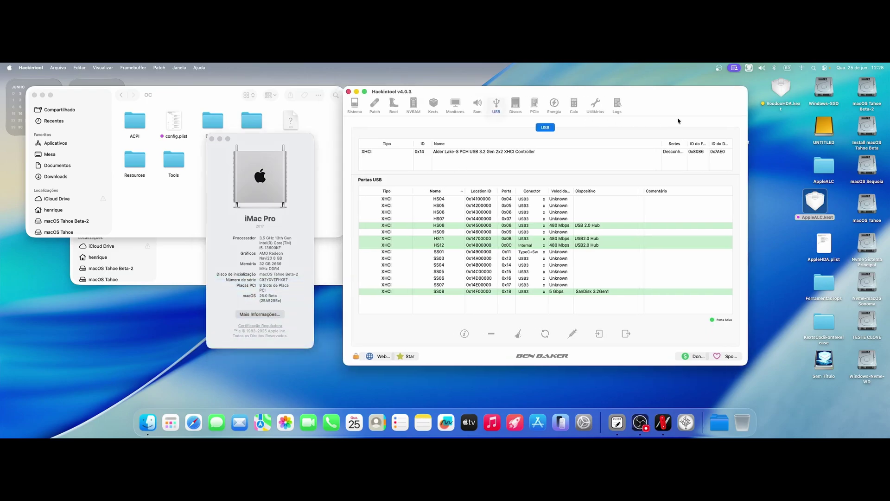
{"action": "left_click", "coordinate": [309, 146]}
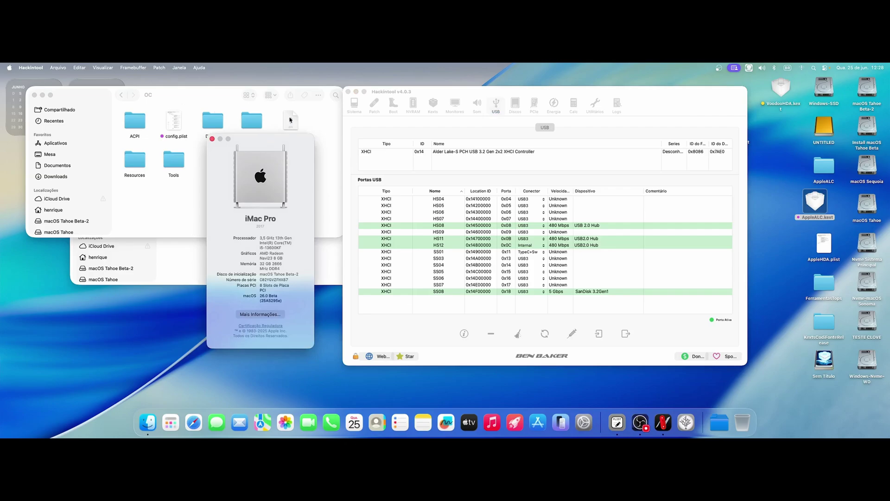
{"action": "mouse_move", "coordinate": [296, 140]}
{"action": "left_mouse_down"}
{"action": "mouse_move", "coordinate": [332, 149]}
{"action": "mouse_move", "coordinate": [301, 149]}
{"action": "left_mouse_up"}
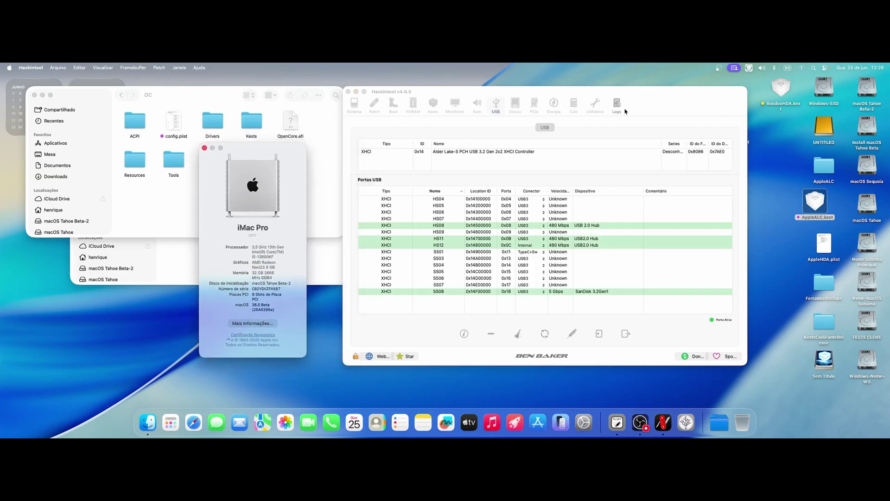
Close the OC folder window and the Hackintool folder window.
{"action": "left_click", "coordinate": [34, 95]}
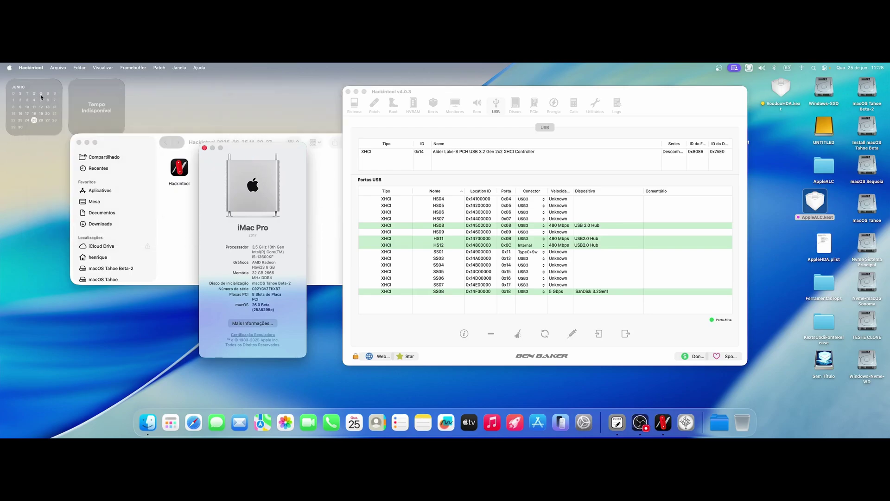
{"action": "left_click", "coordinate": [171, 202]}
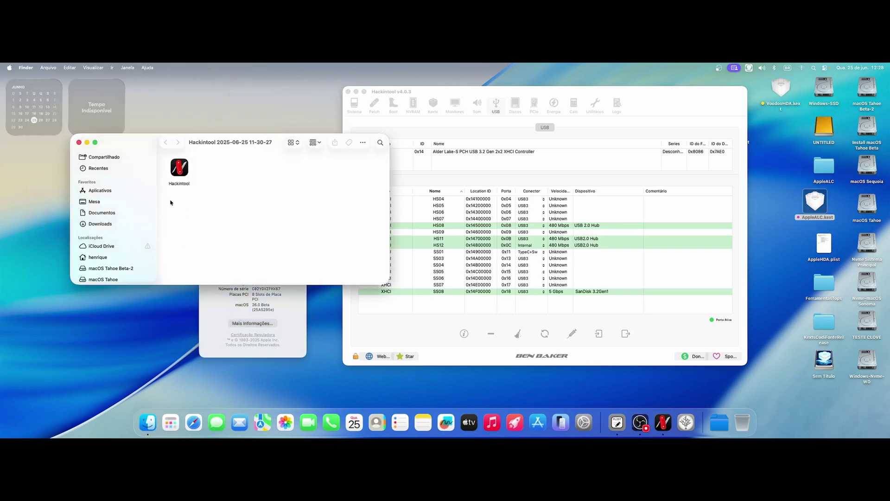
{"action": "left_click", "coordinate": [79, 142]}
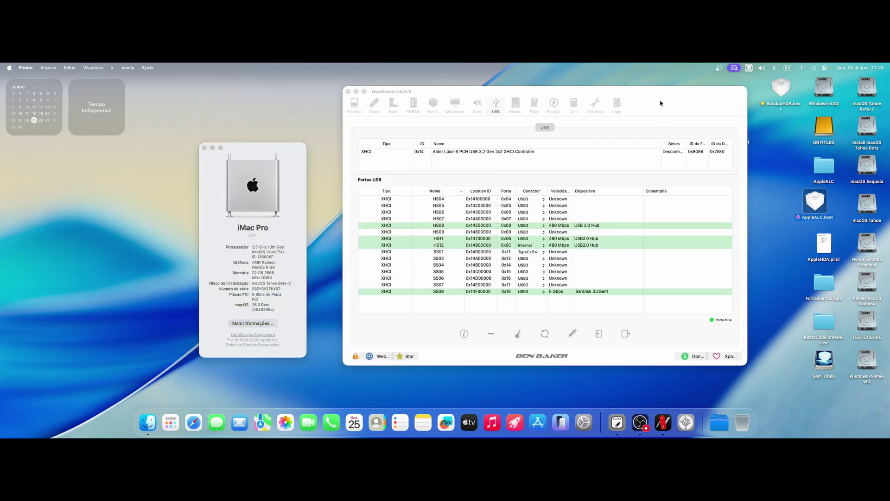
Arrange the About This Mac and Hackintool windows side by side without overlap, uncovering the kext and tool icons on the desktop.
{"action": "left_click_drag", "start_coordinate": [660, 103], "coordinate": [645, 106]}
{"action": "left_click_drag", "start_coordinate": [297, 153], "coordinate": [287, 135]}
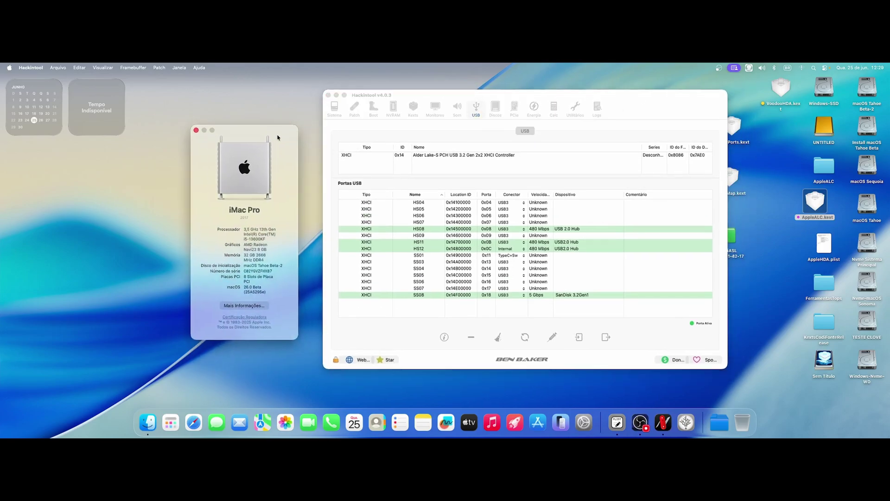
{"action": "left_click_drag", "start_coordinate": [679, 104], "coordinate": [651, 105]}
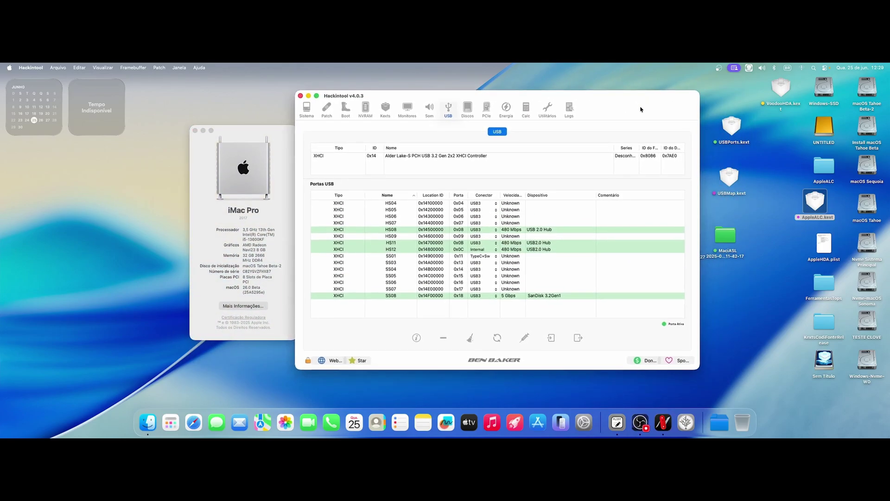
{"action": "left_click_drag", "start_coordinate": [283, 142], "coordinate": [231, 113]}
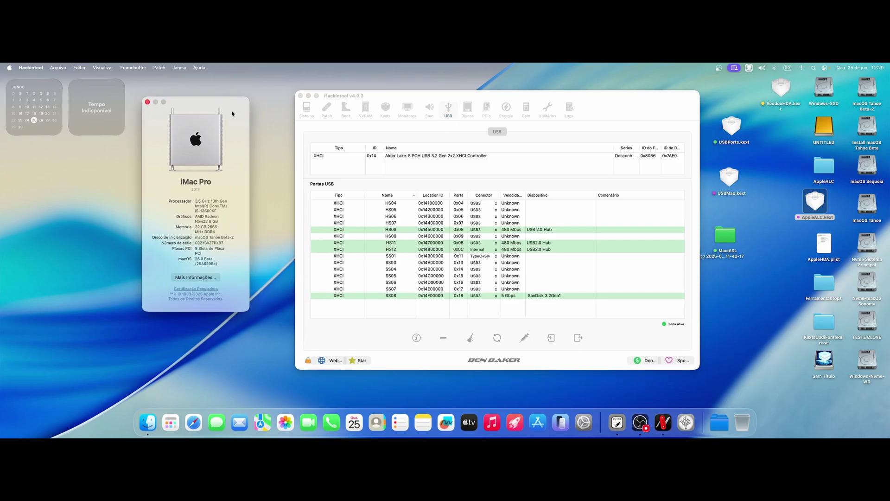
{"action": "left_click_drag", "start_coordinate": [632, 106], "coordinate": [611, 107]}
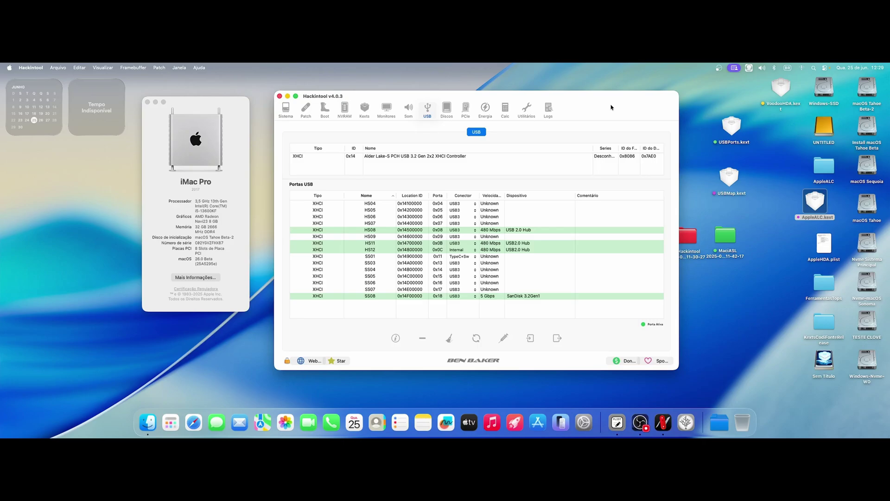
{"action": "left_click_drag", "start_coordinate": [611, 107], "coordinate": [595, 91]}
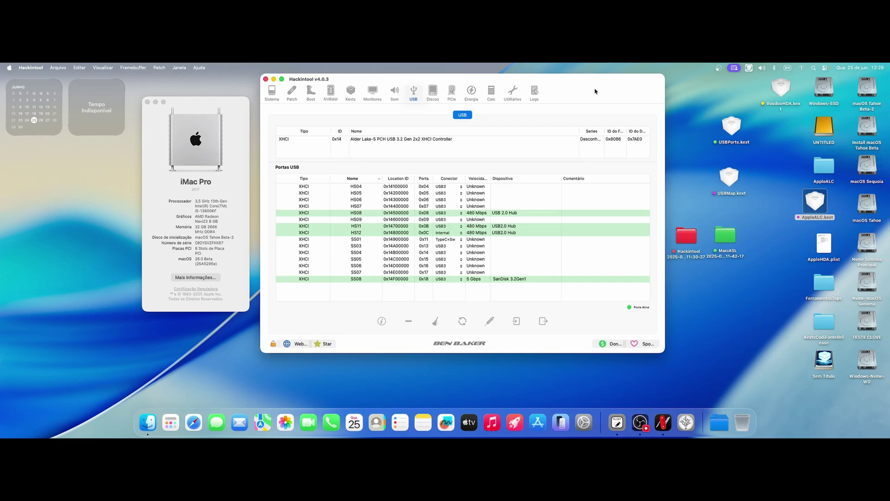
{"action": "left_click_drag", "start_coordinate": [595, 91], "coordinate": [591, 103]}
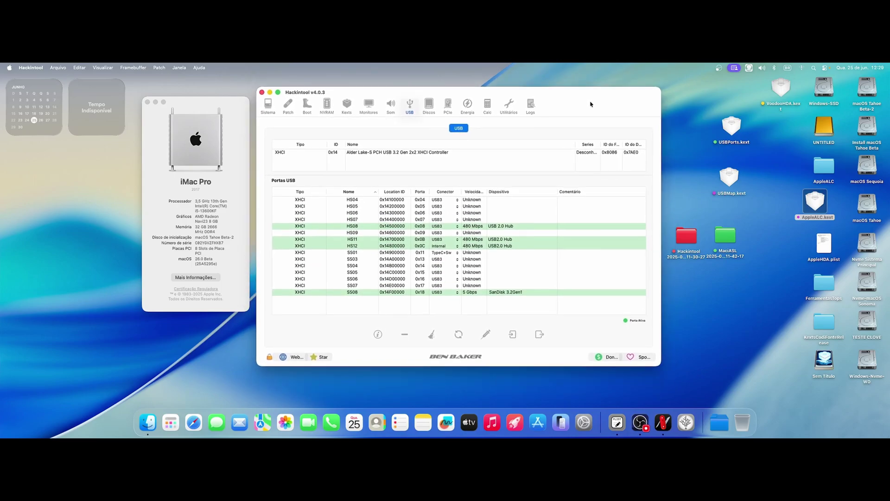